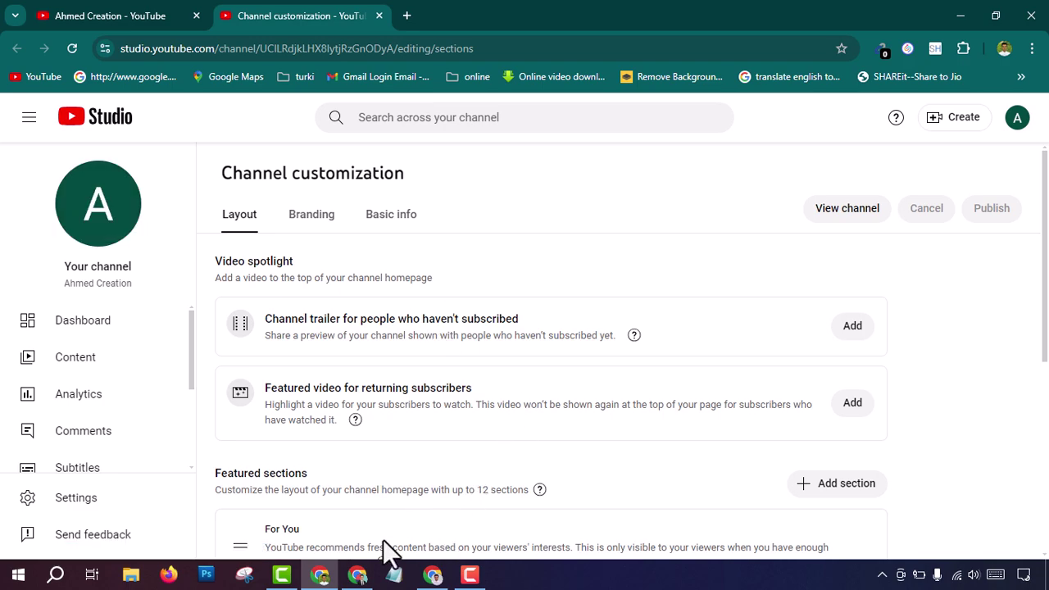
Step: Load canva.com in the new Chrome tab window
click(358, 575)
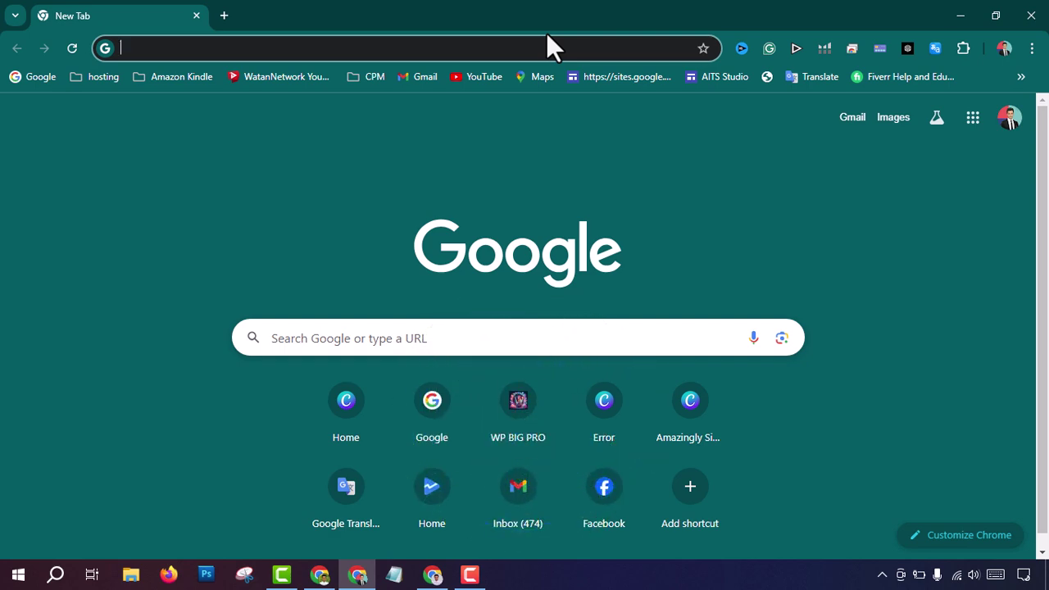
text(canva)
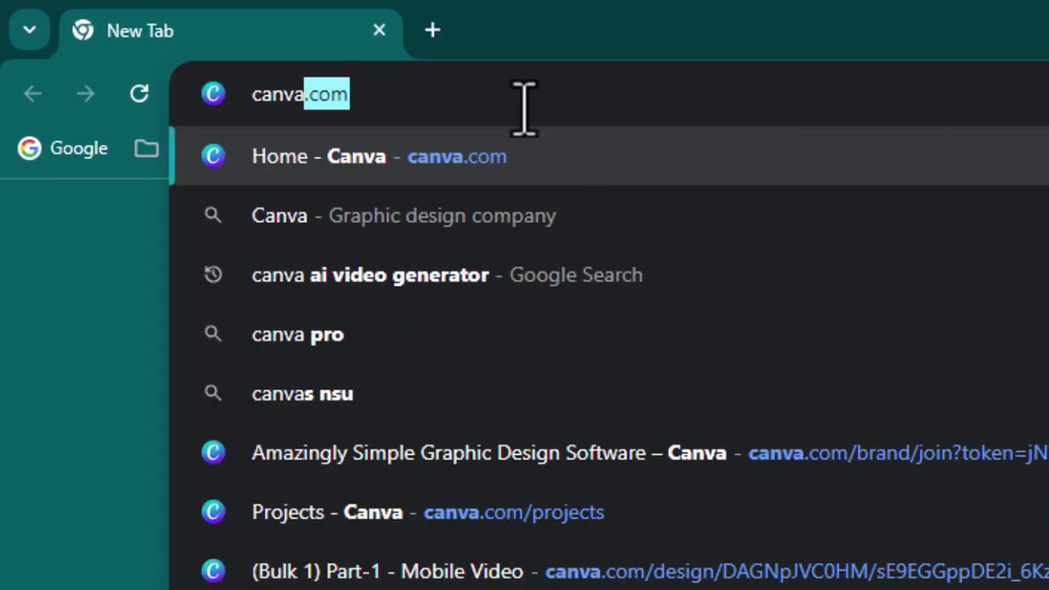
text(.com)
key(Return)
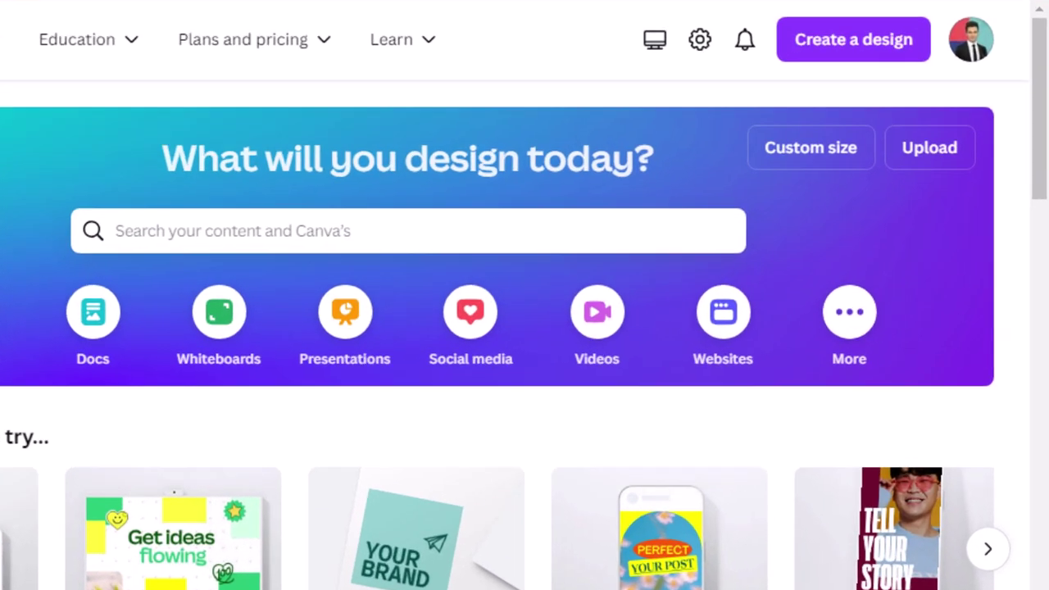
Step: Start a blank 500 × 500 px Logo design from the 'logo' search
click(852, 41)
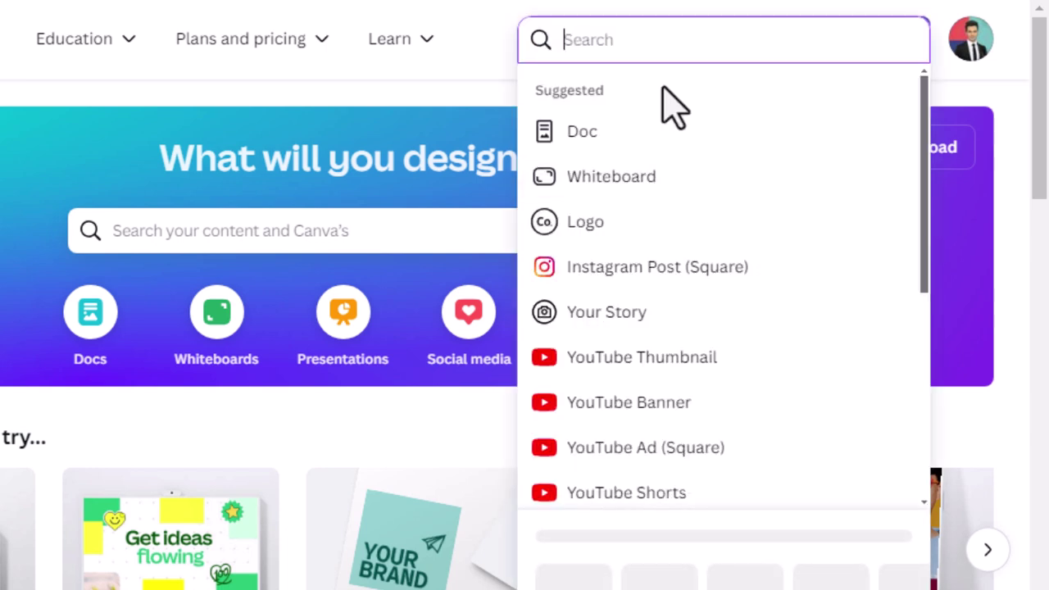
text(logo)
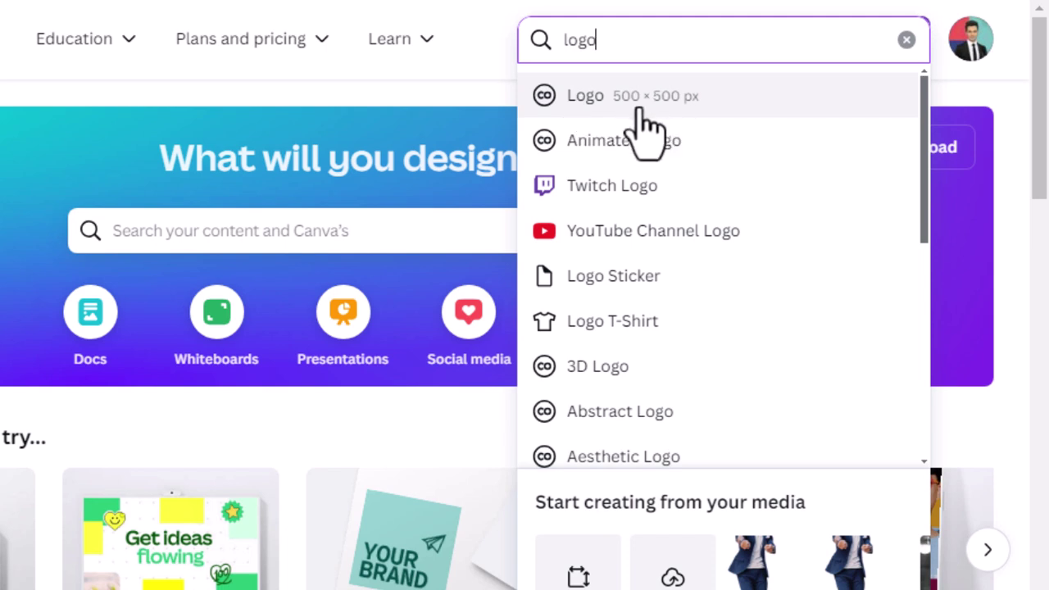
click(676, 99)
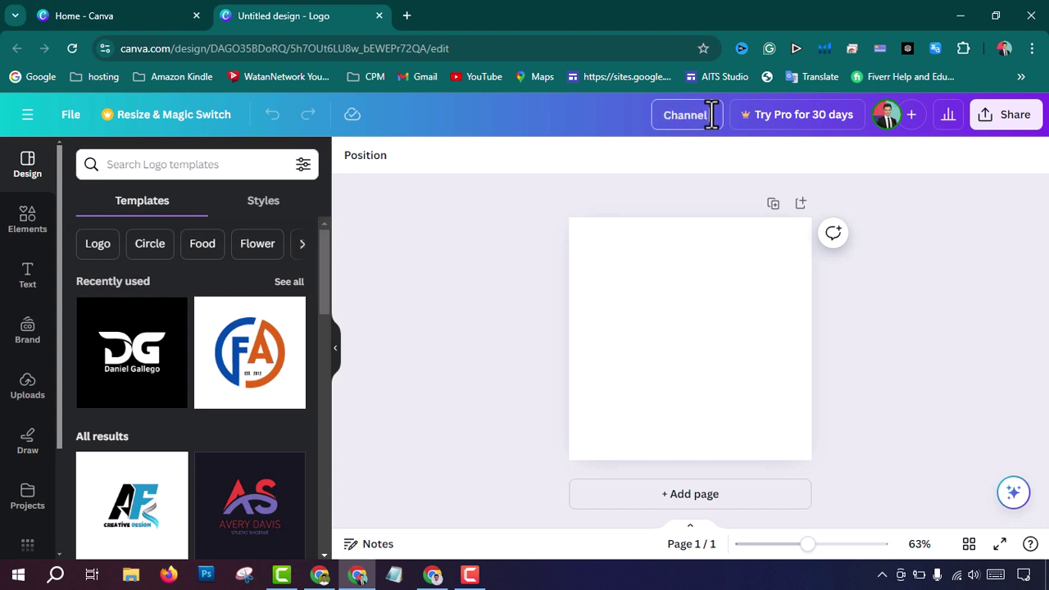
Step: Finish naming the design 'Channel logo'
text(o)
click(487, 189)
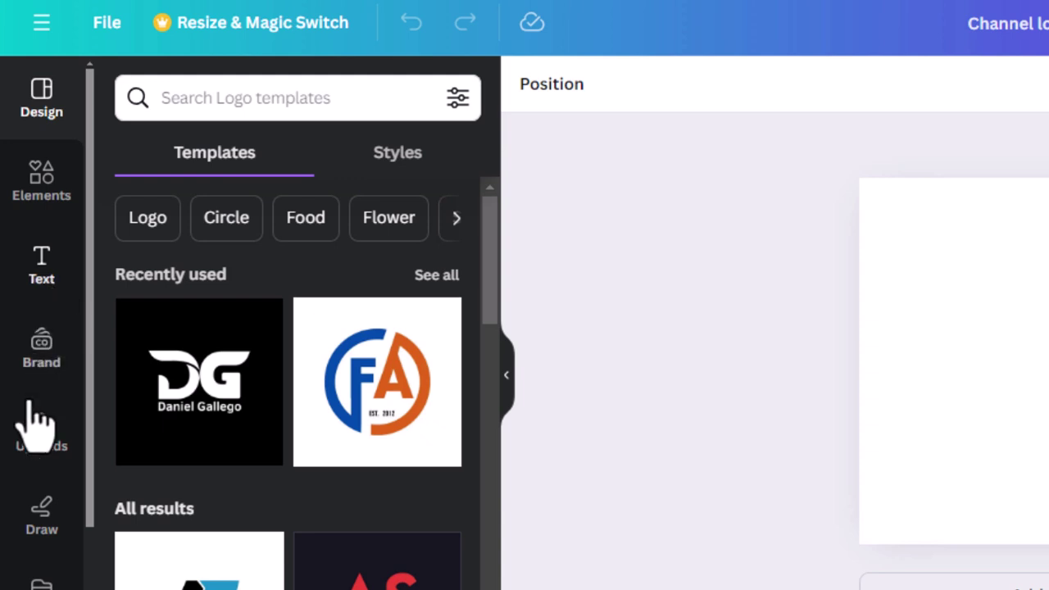
scroll(41, 557, down, 3)
scroll(45, 545, up, 3)
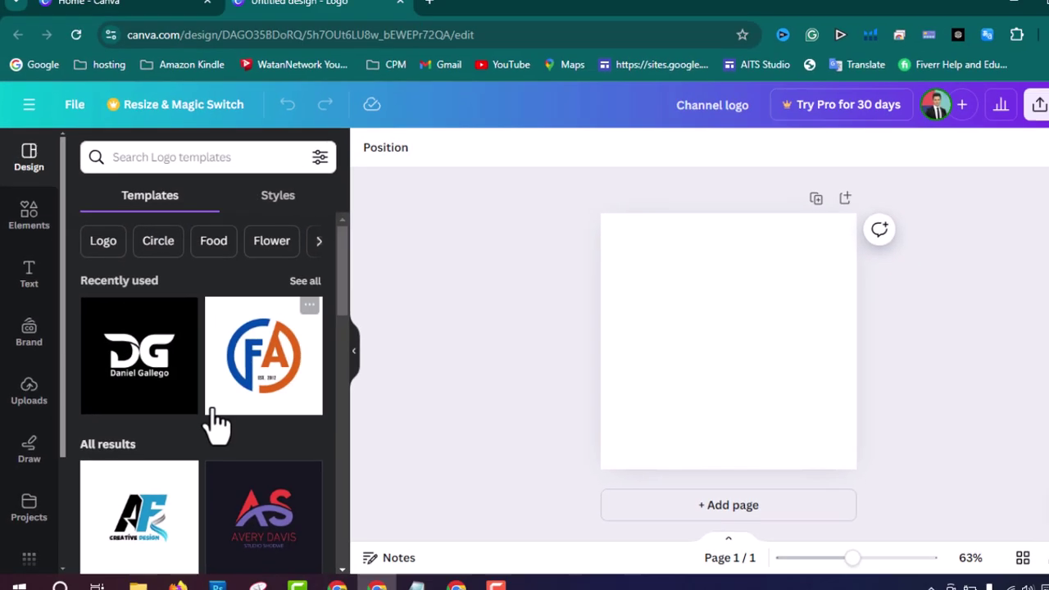
Step: Apply the purple Alexander 'A' letter logo template to the page
scroll(318, 484, down, 3)
scroll(190, 409, down, 3)
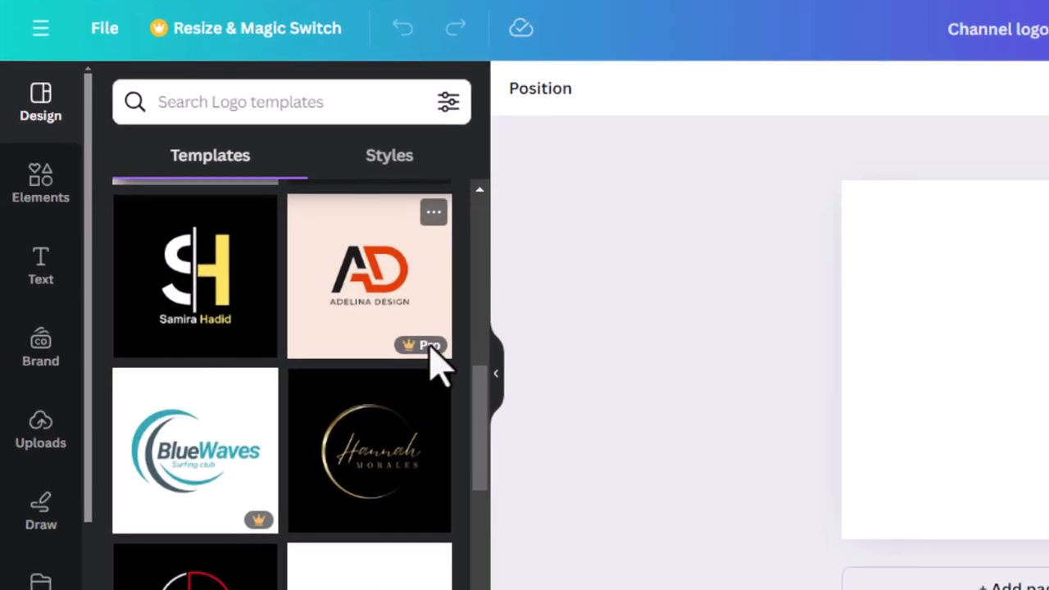
mouse_move(335, 334)
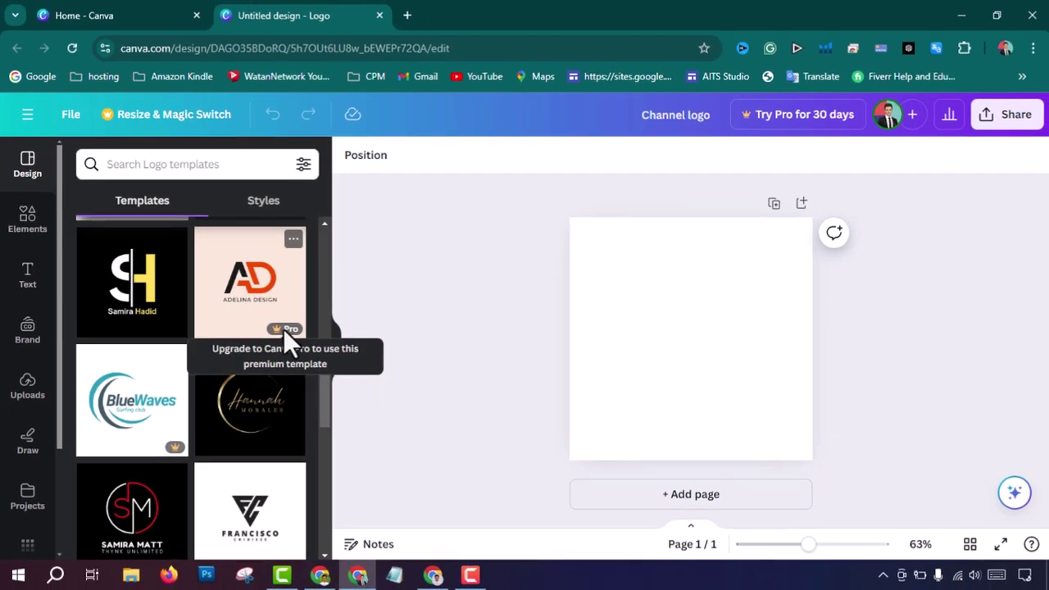
scroll(319, 431, up, 2)
scroll(291, 448, down, 3)
scroll(197, 397, down, 3)
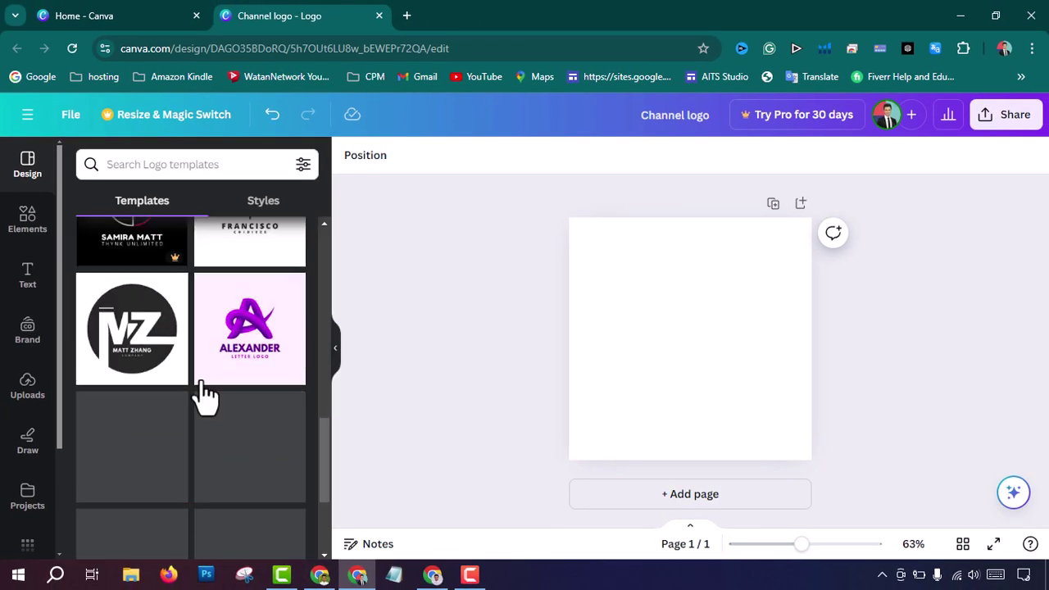
drag(250, 336, 659, 304)
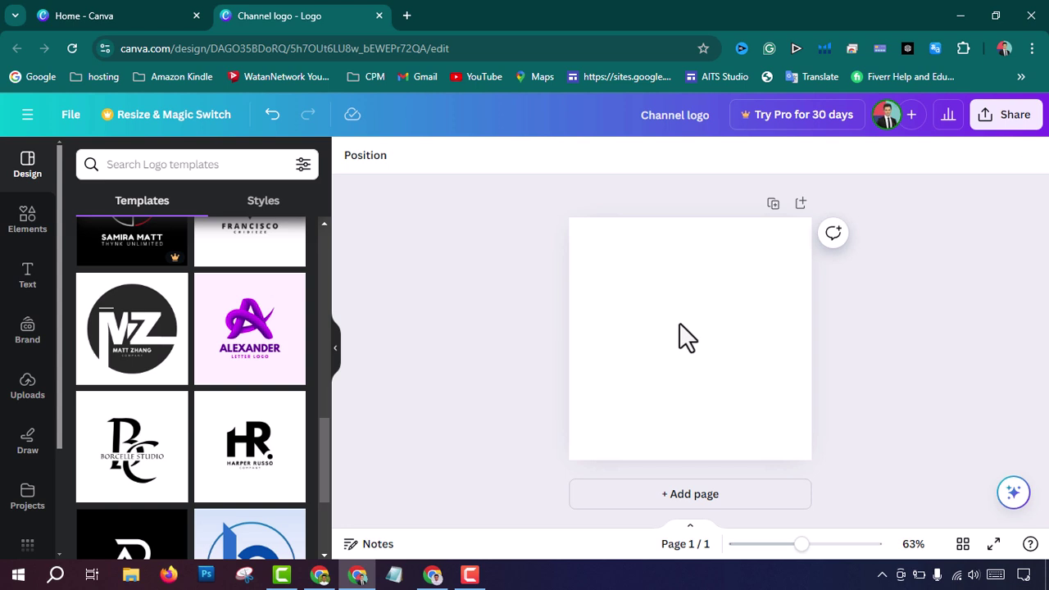
click(453, 328)
drag(254, 340, 694, 288)
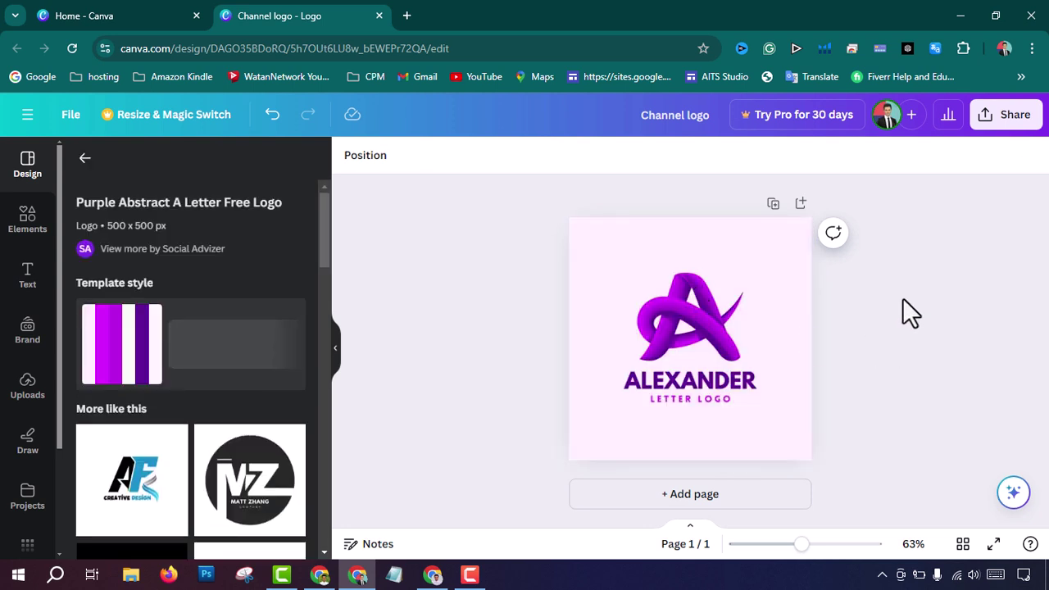
Step: Replace the ALEXANDER name text with the channel owner's name
click(913, 252)
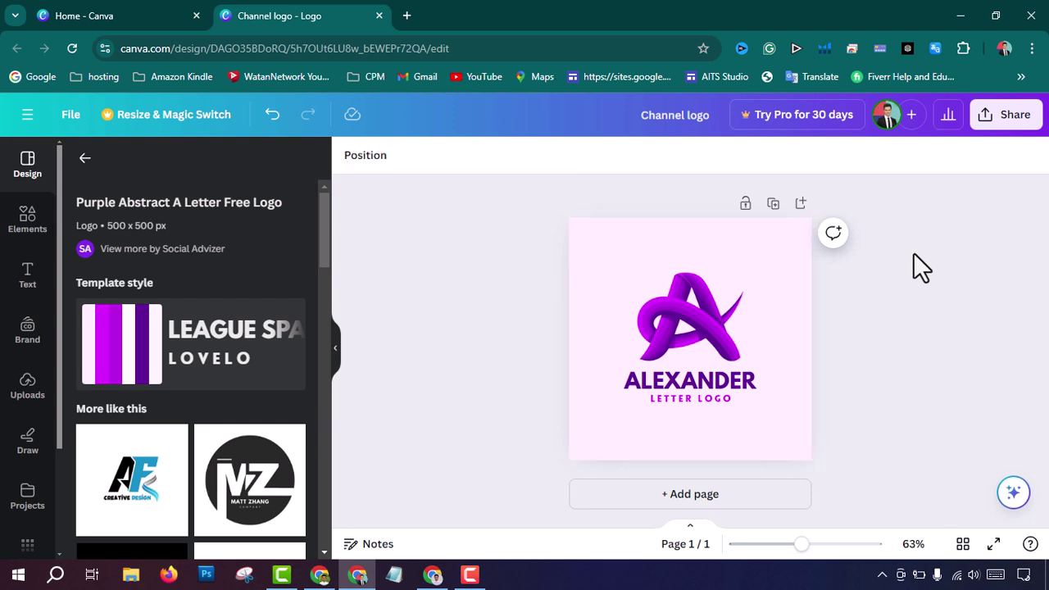
click(753, 384)
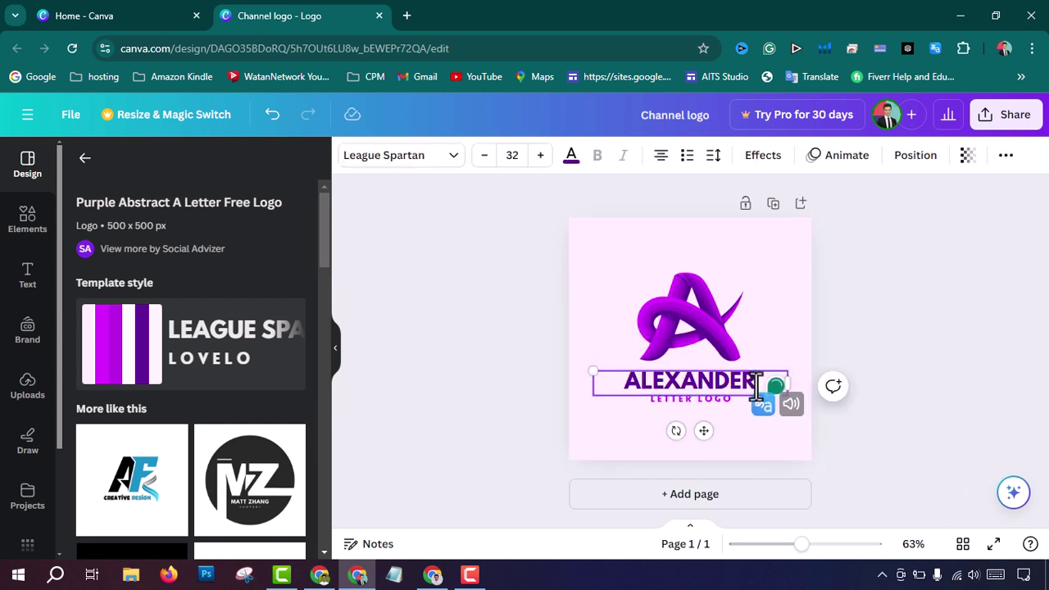
drag(755, 384, 607, 385)
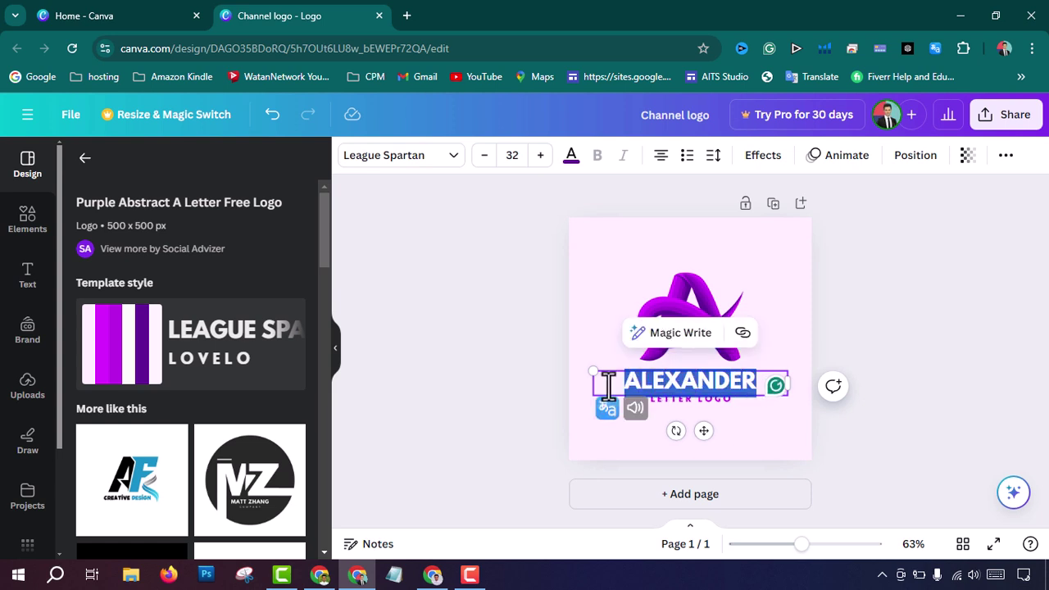
text(AHMED)
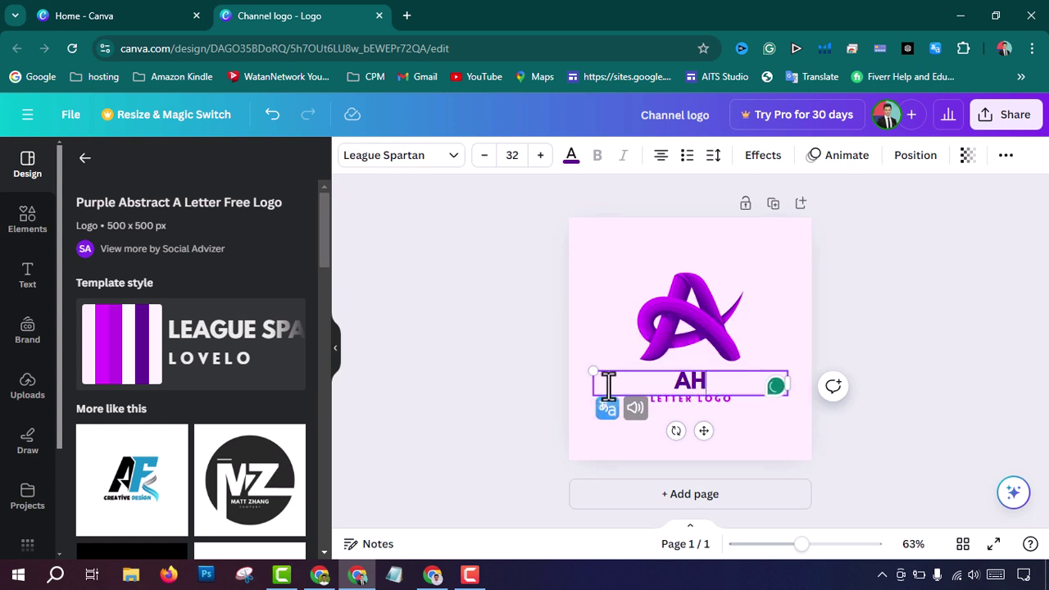
Step: Change the LETTER LOGO subtitle to CREATION
double_click(680, 400)
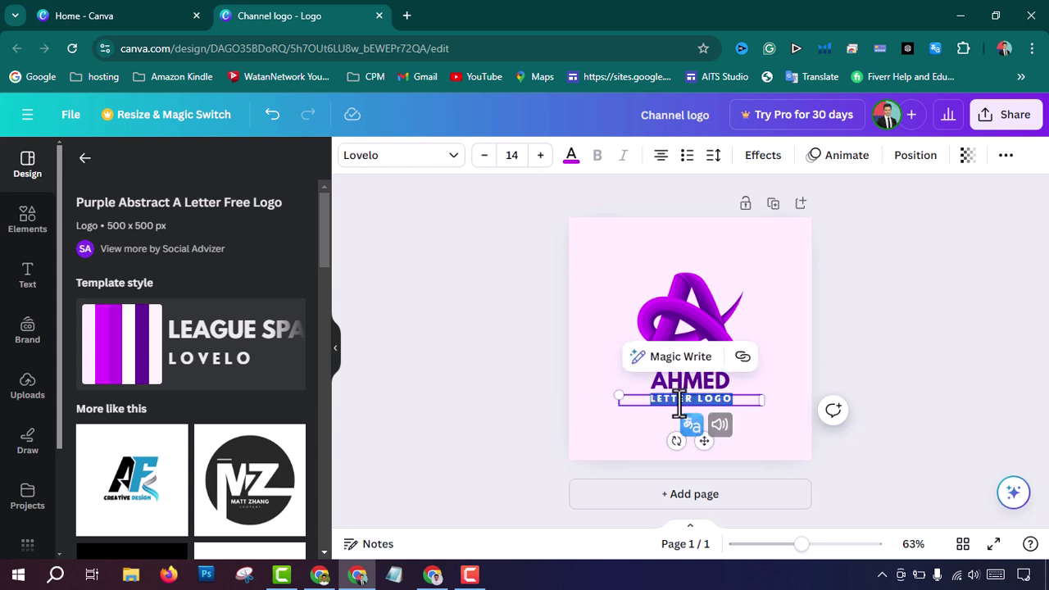
text(CREATION)
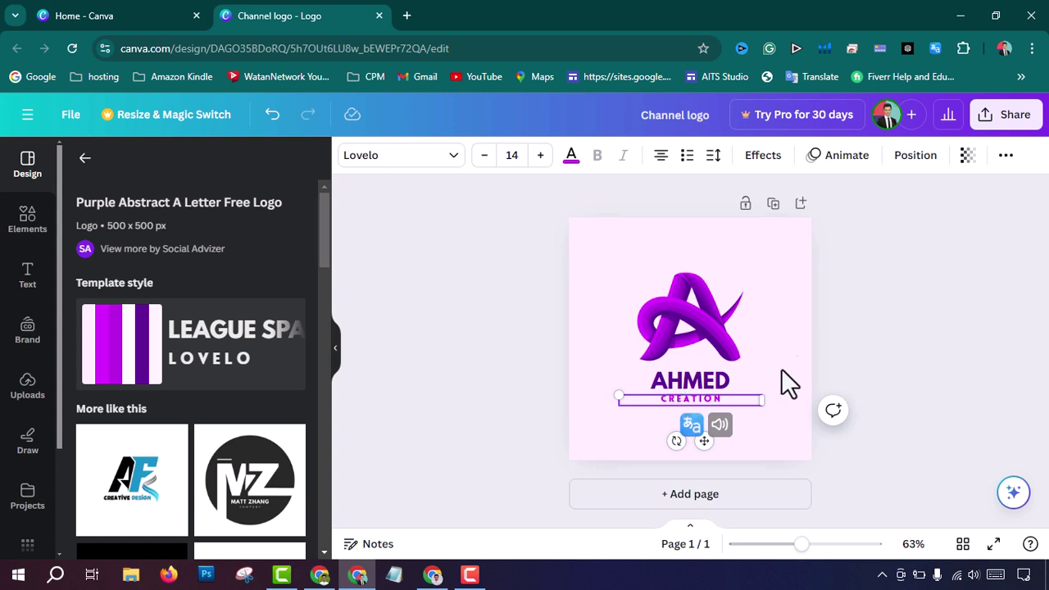
click(888, 301)
Step: Enlarge the CREATION subtitle to size 18 and centre it under the name
click(687, 393)
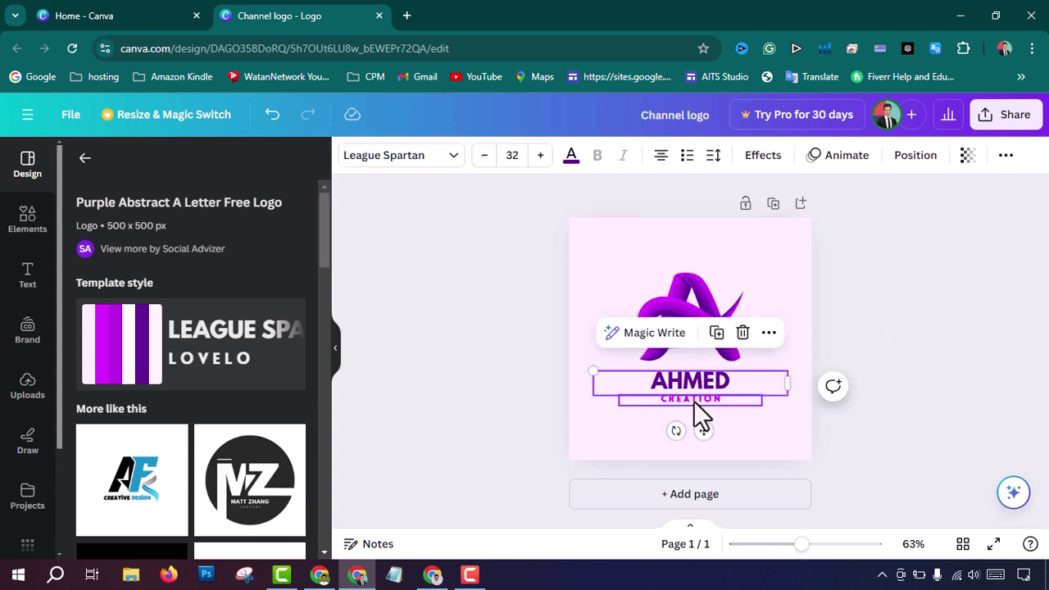
click(693, 400)
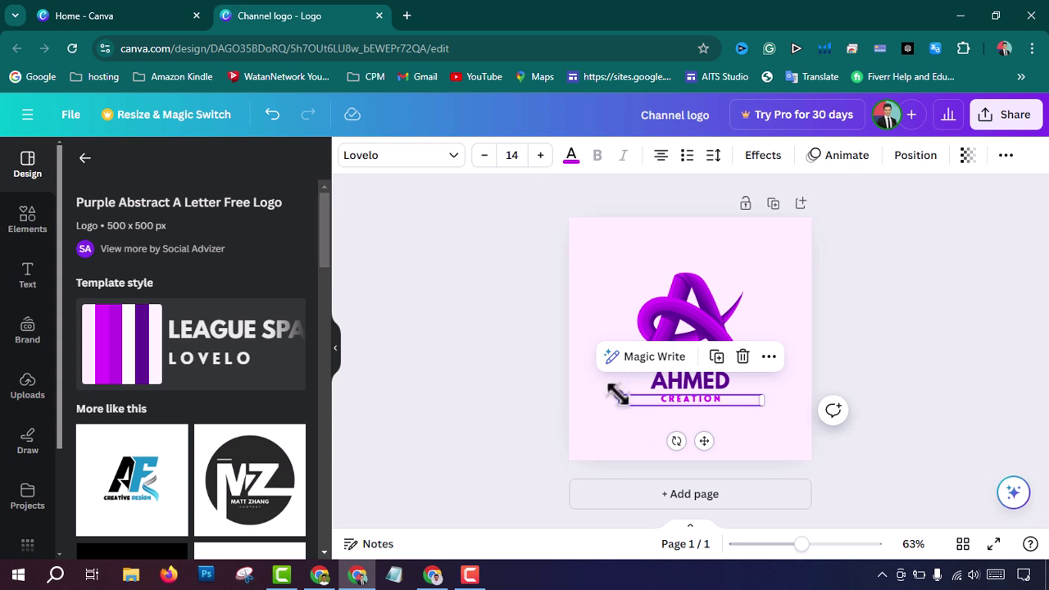
drag(599, 380, 575, 373)
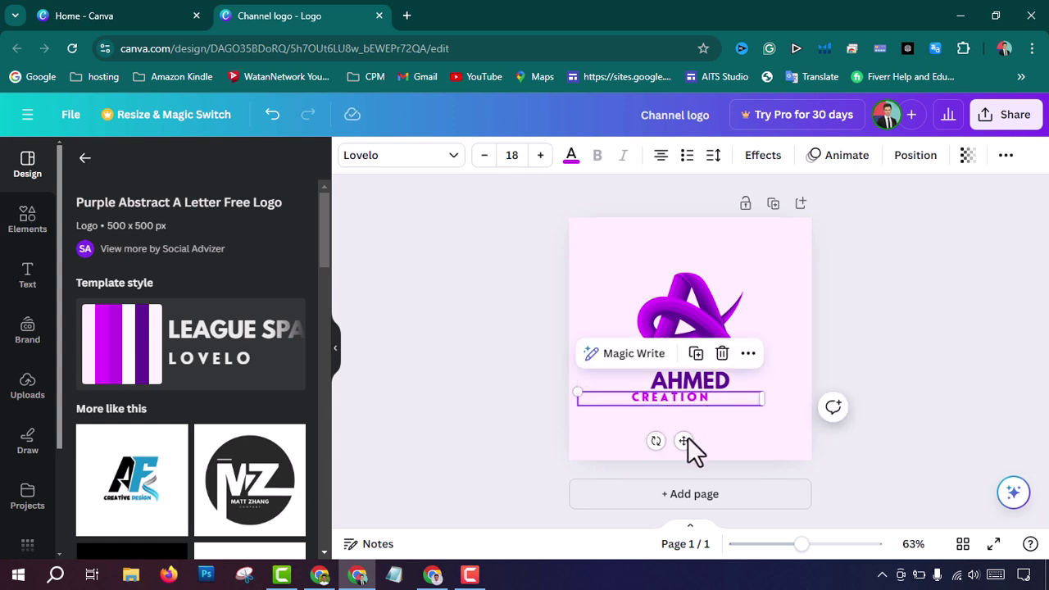
drag(684, 441, 702, 440)
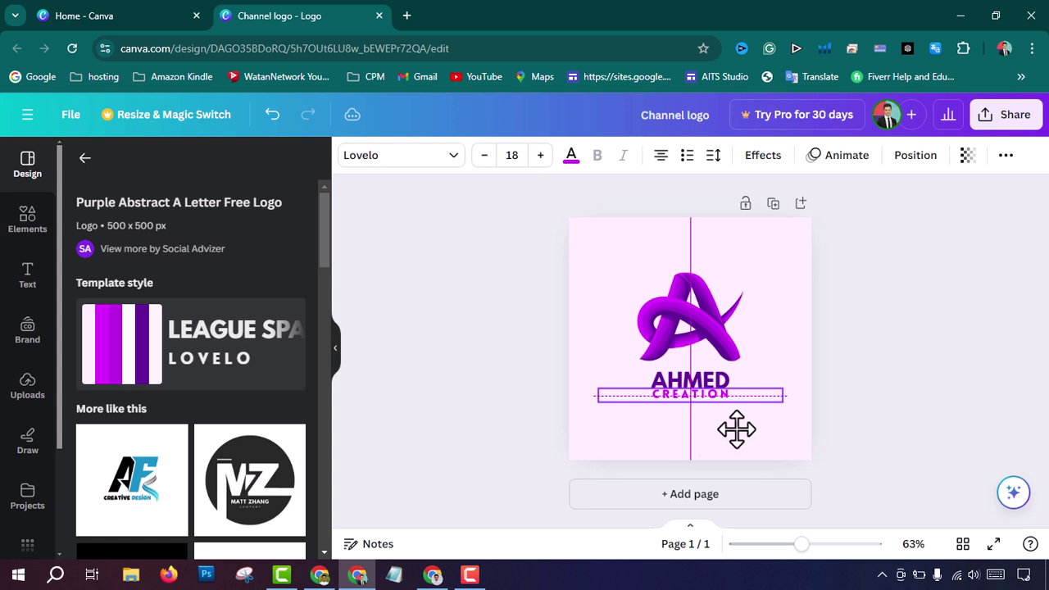
click(962, 298)
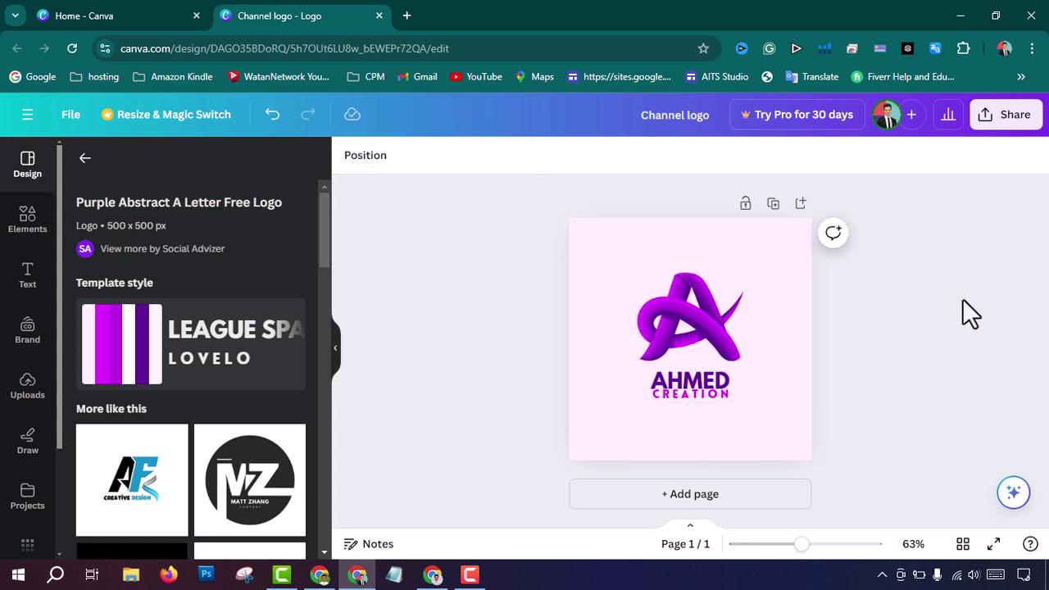
click(727, 395)
drag(727, 395, 727, 399)
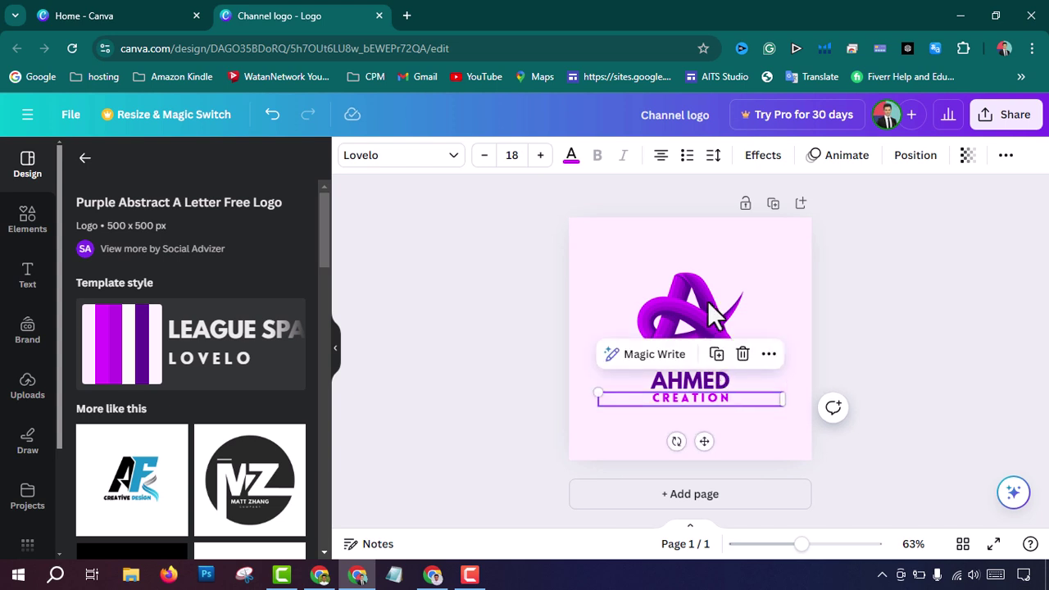
Step: Make the A logo's purple accent outline black
click(707, 302)
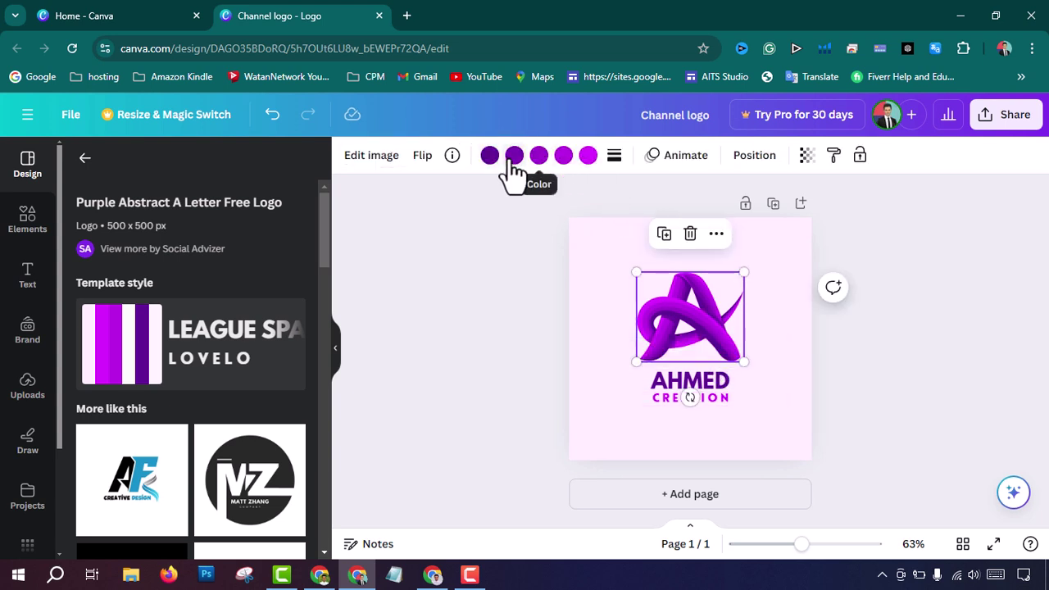
click(589, 155)
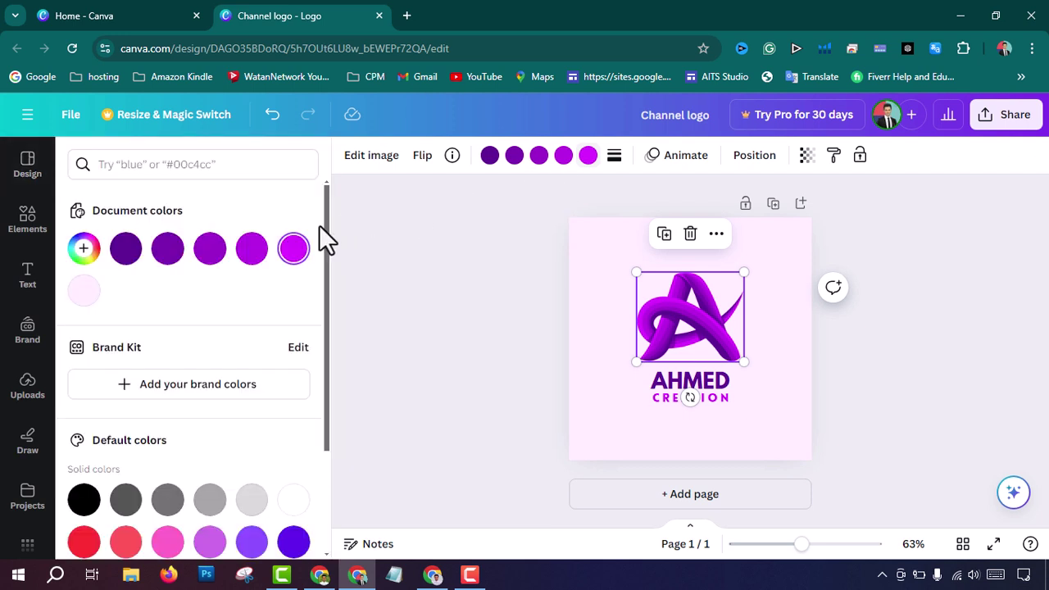
click(169, 504)
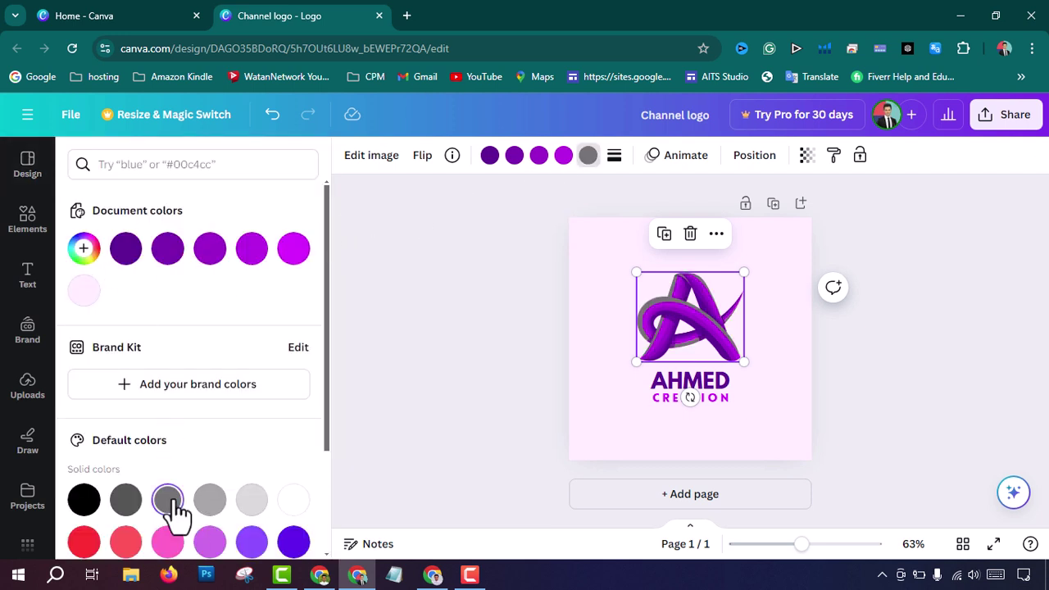
click(127, 501)
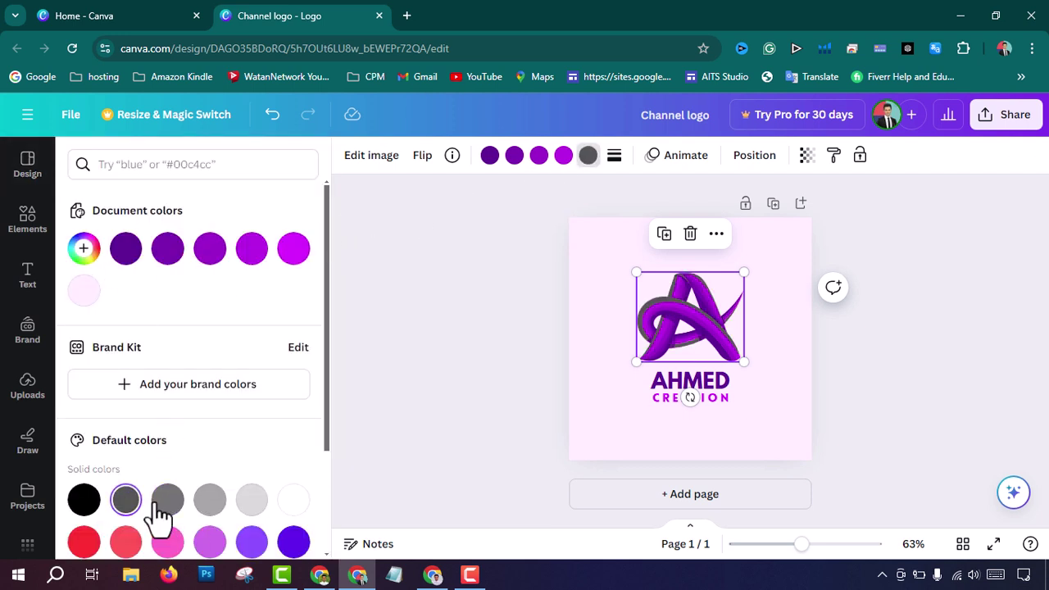
click(85, 502)
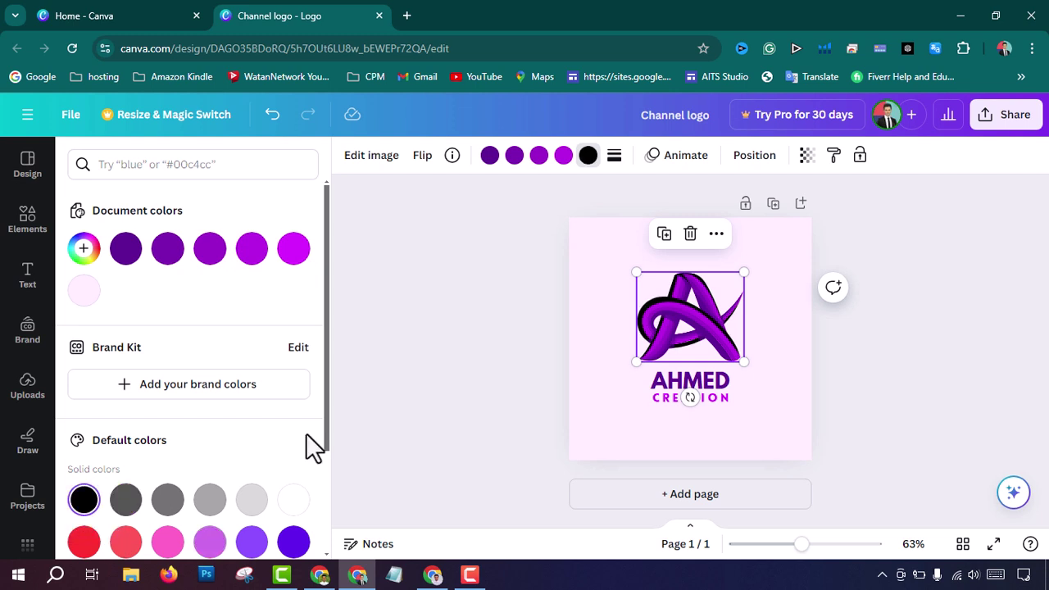
click(489, 340)
Step: Deselect the logo and bring up the design's Share options
click(916, 248)
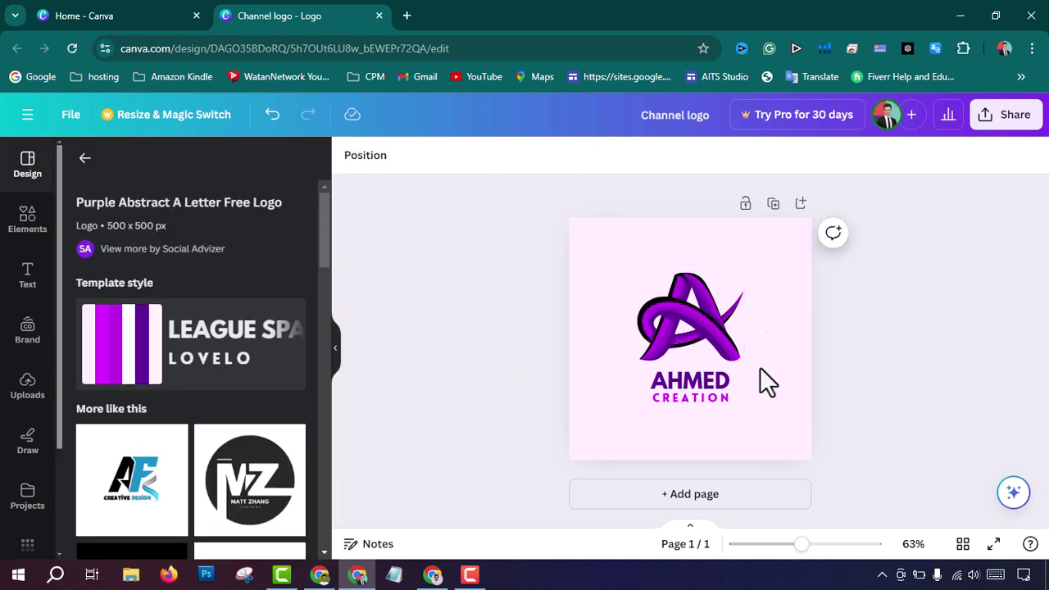
click(1010, 124)
scroll(869, 377, down, 3)
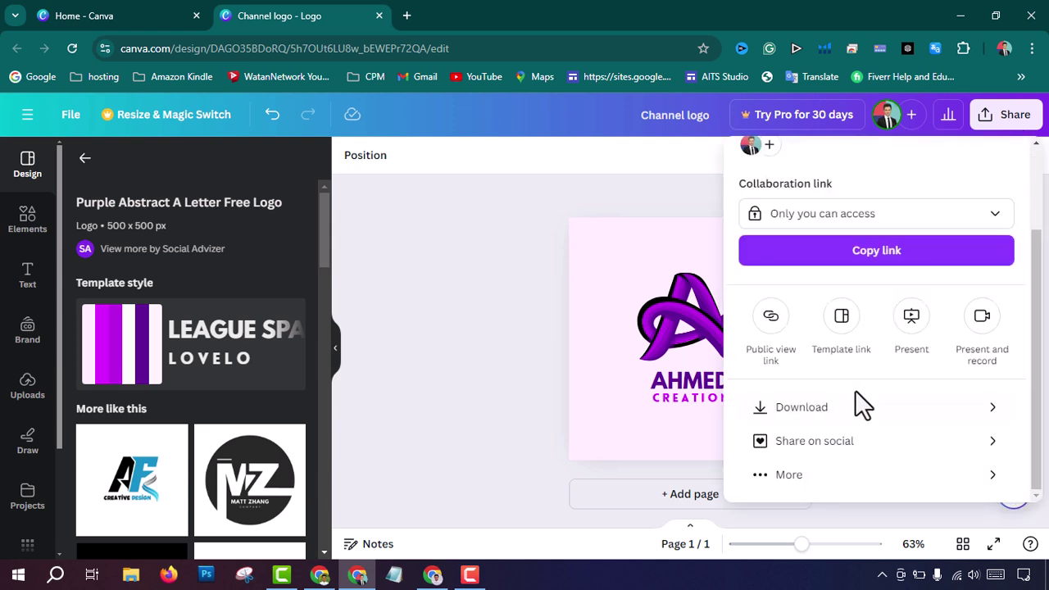
Step: Download the logo as Channel logo.png, then switch to the YouTube Studio window
click(834, 422)
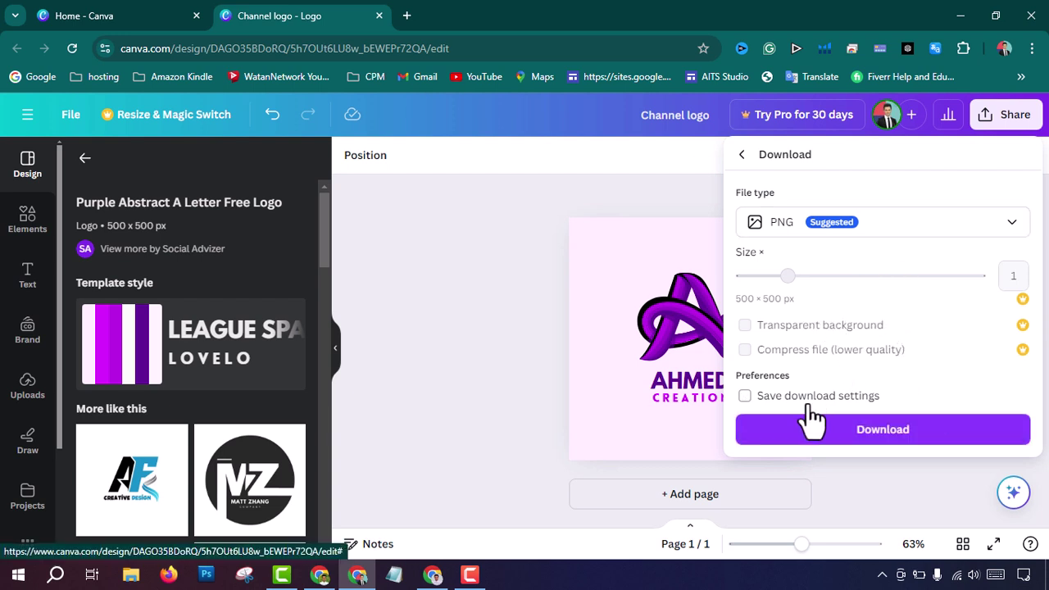
click(830, 428)
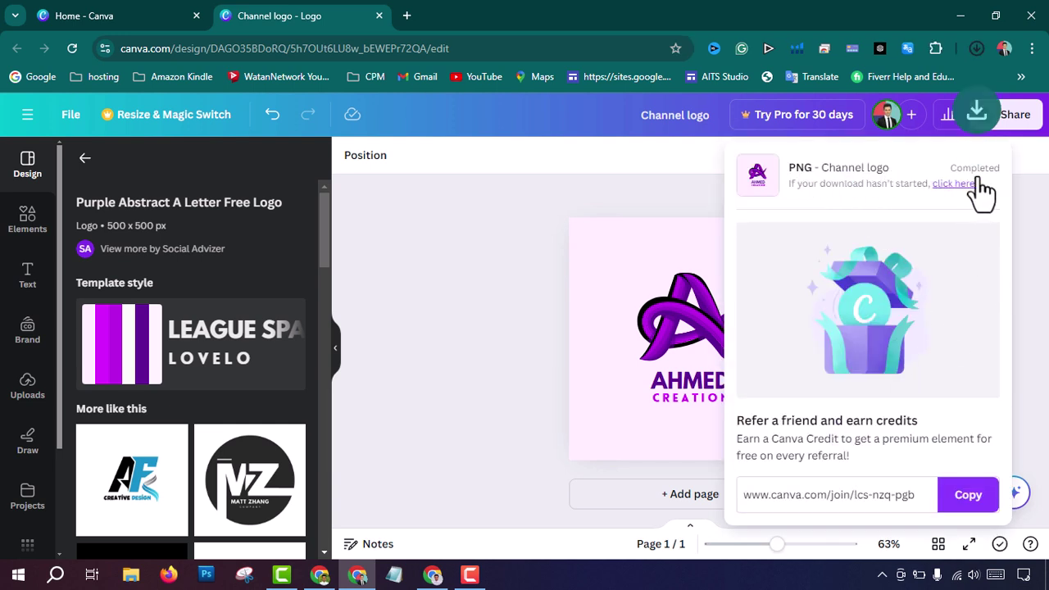
click(975, 47)
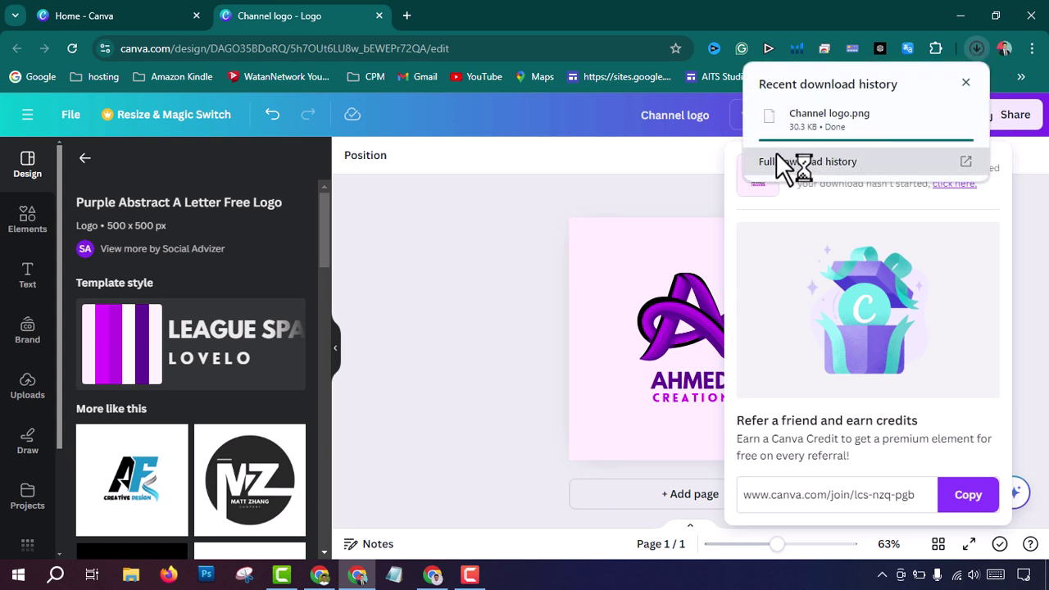
click(975, 48)
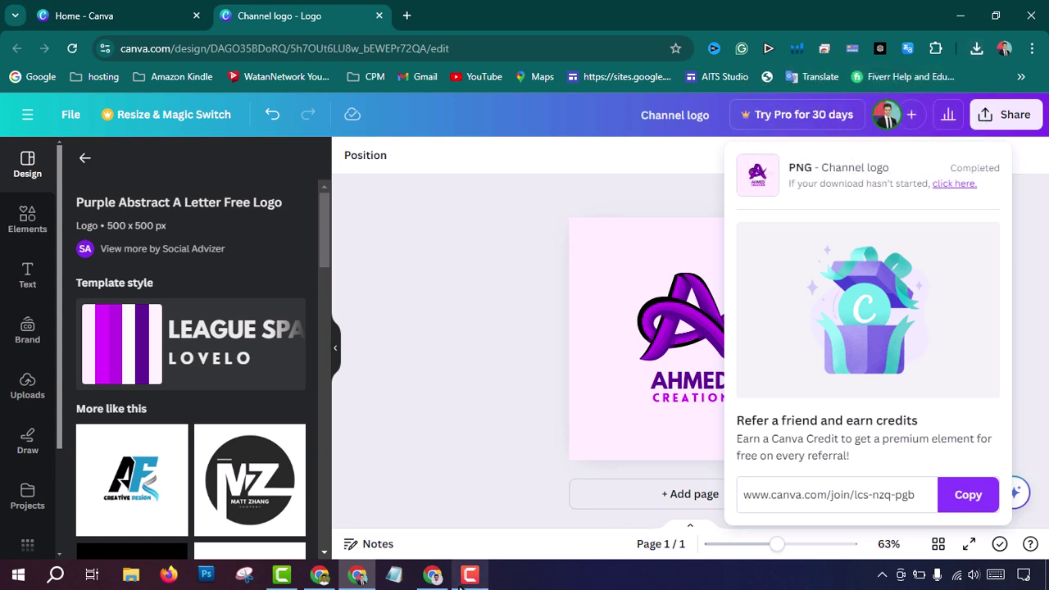
click(317, 576)
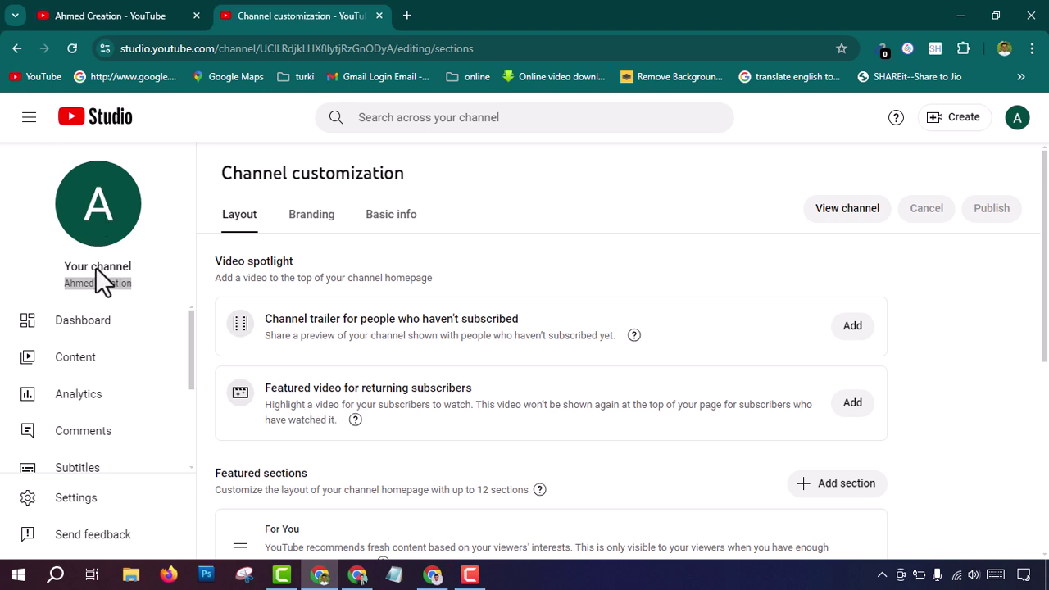
Step: Close the stray tab and show the Branding section of channel customization
click(11, 215)
click(95, 212)
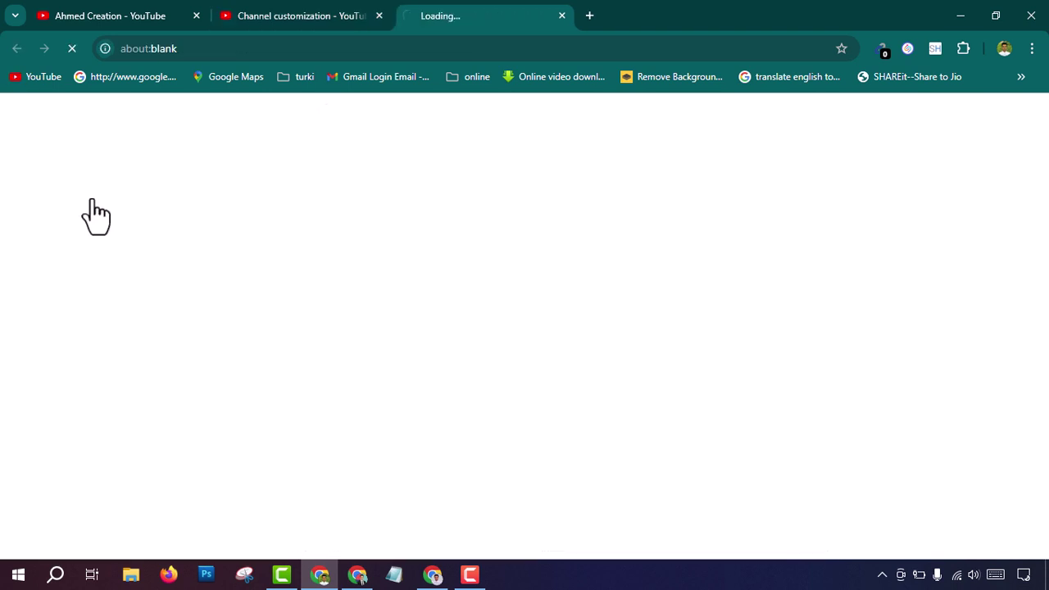
click(562, 15)
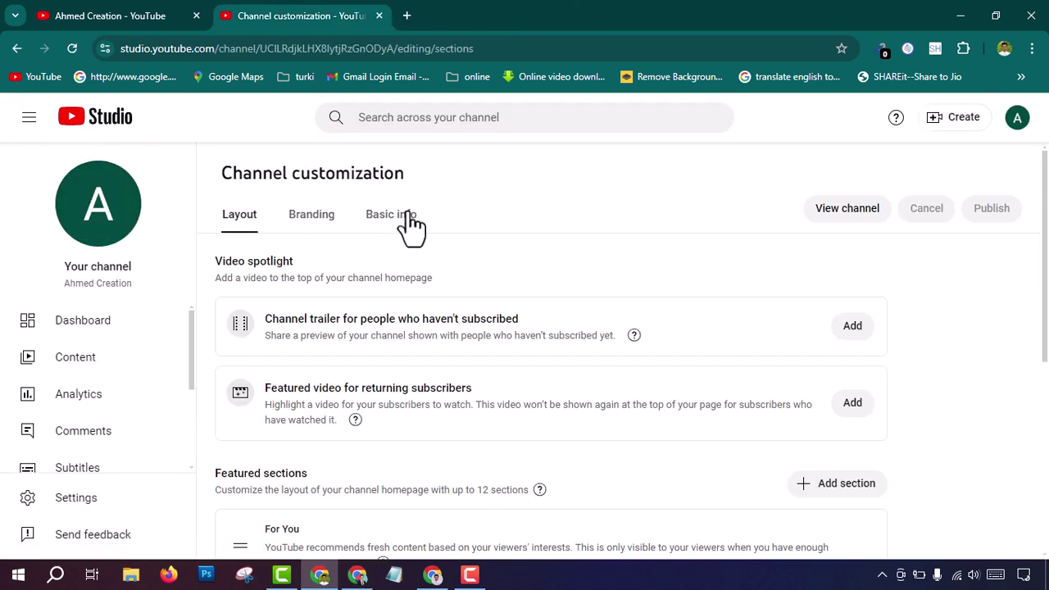
click(399, 218)
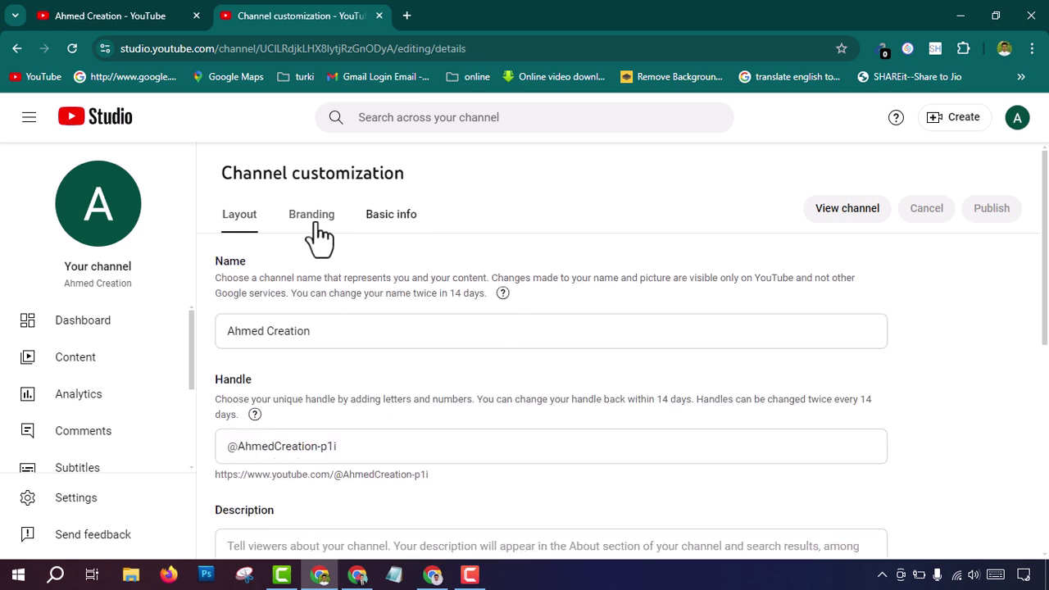
click(313, 218)
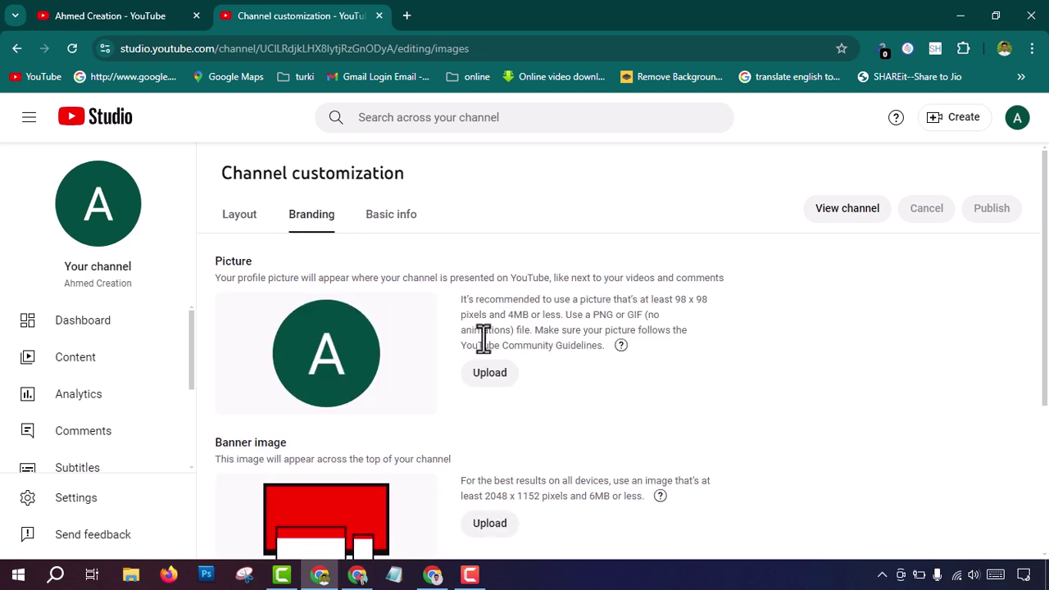
Step: Upload Channel logo.png as the profile picture, cropped tightly around the logo
click(489, 372)
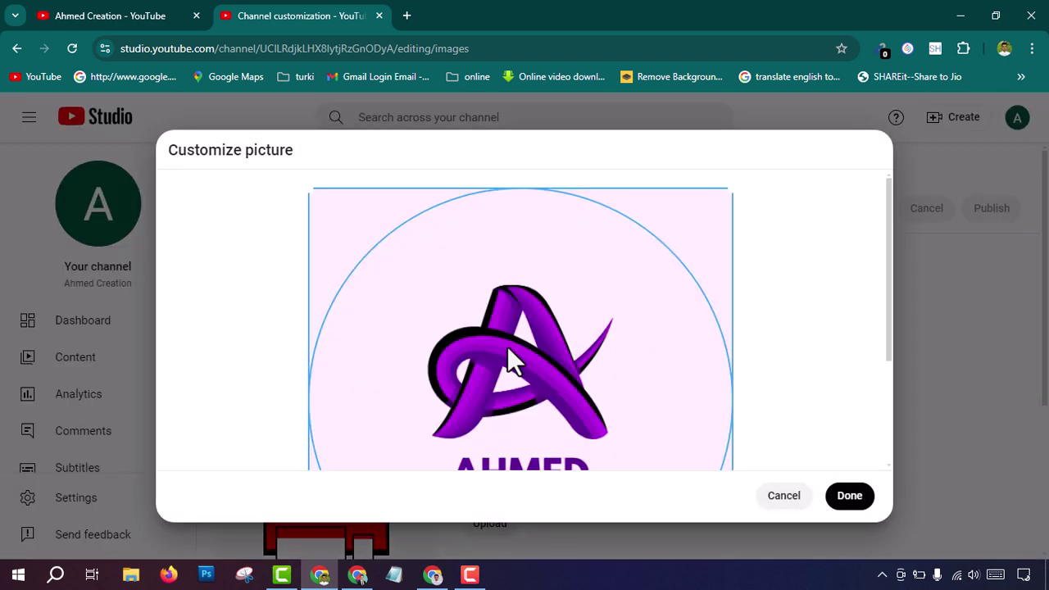
scroll(560, 369, down, 2)
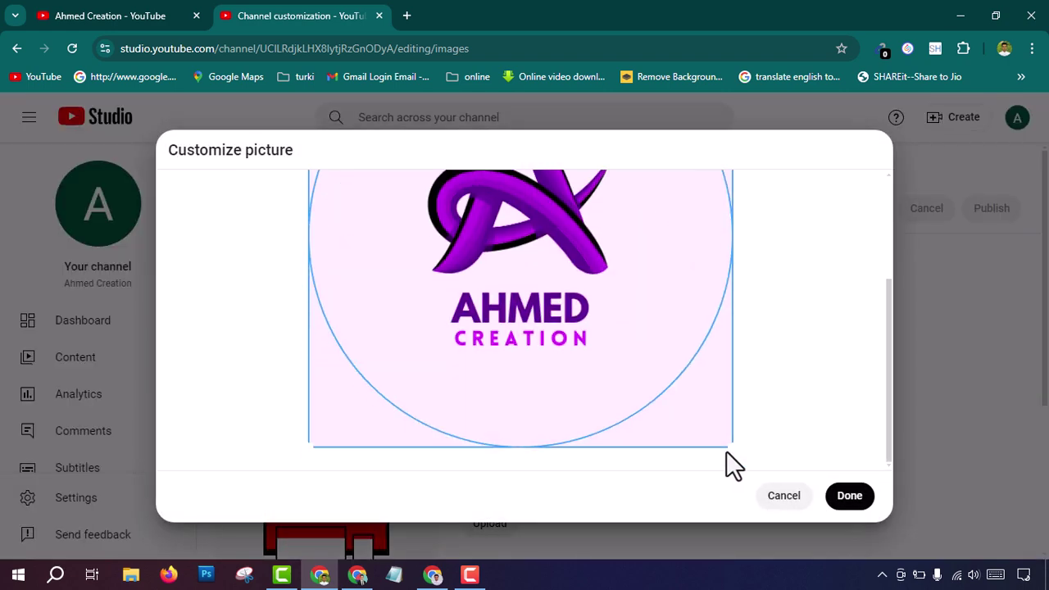
scroll(524, 380, up, 2)
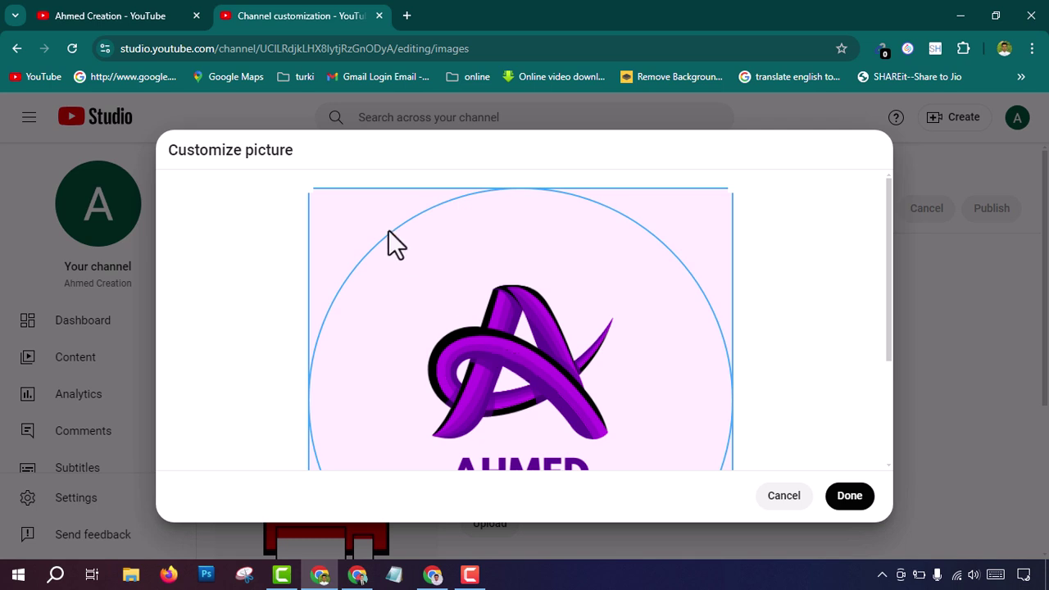
drag(306, 189, 367, 242)
scroll(608, 322, down, 2)
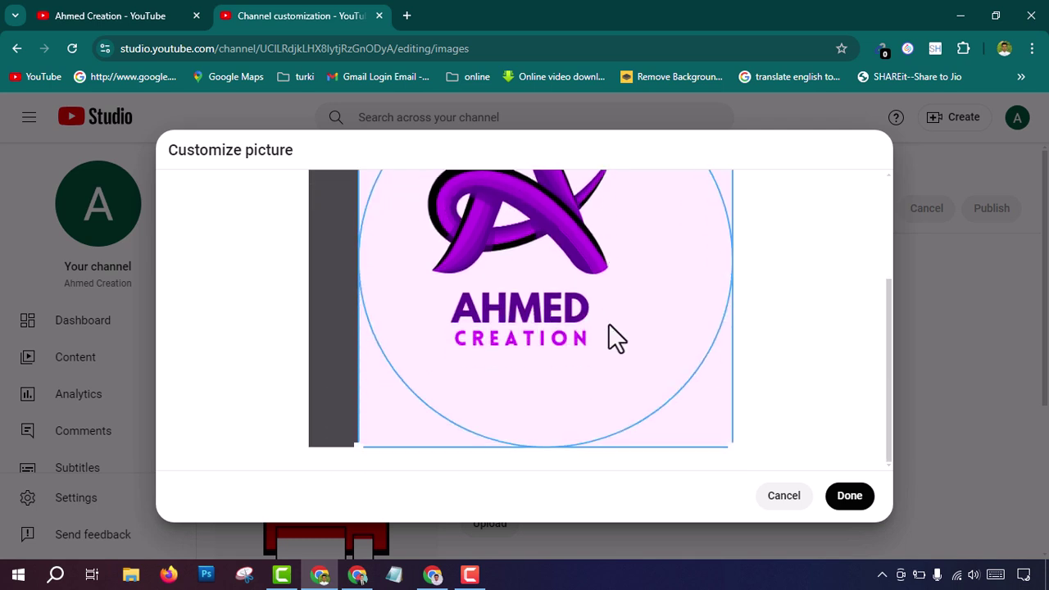
drag(733, 447, 675, 393)
scroll(696, 352, up, 2)
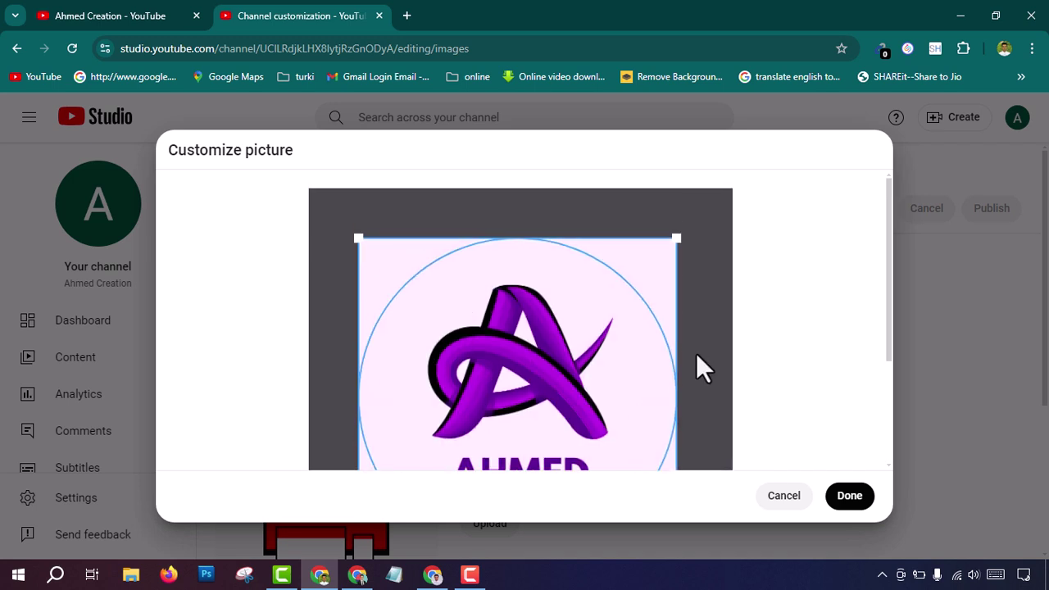
scroll(696, 352, down, 2)
click(840, 497)
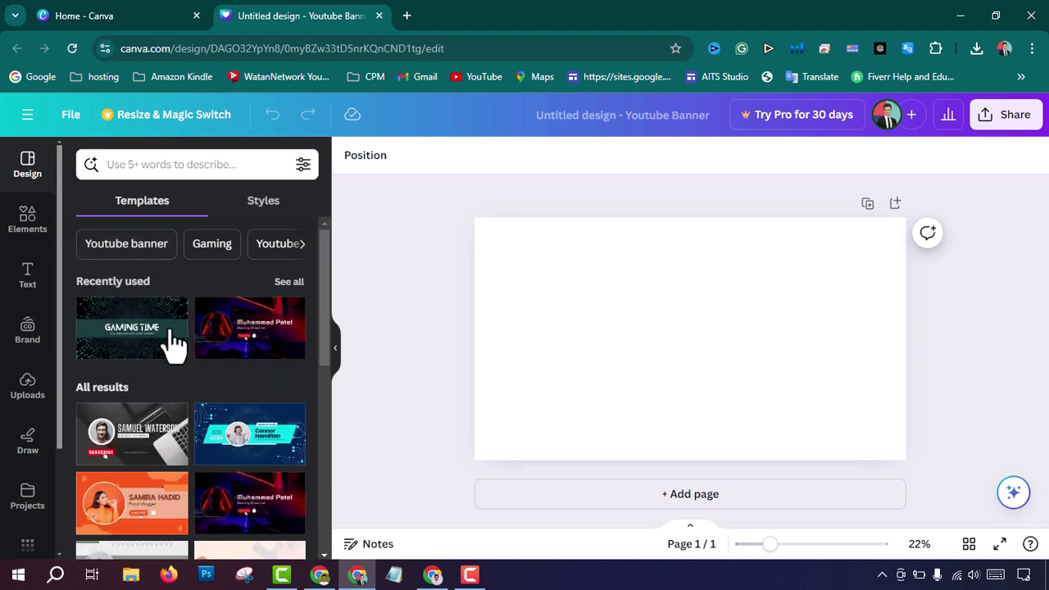
Step: Apply the dark red-and-blue neon gaming template from Recently used to the banner
scroll(271, 487, down, 1)
scroll(213, 463, up, 1)
click(617, 305)
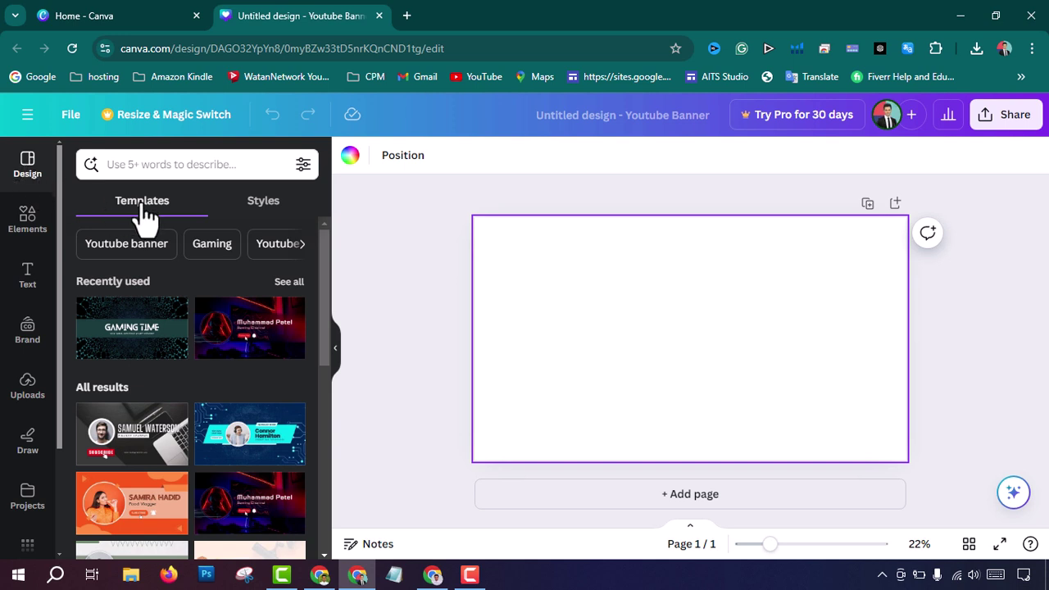
scroll(287, 434, down, 1)
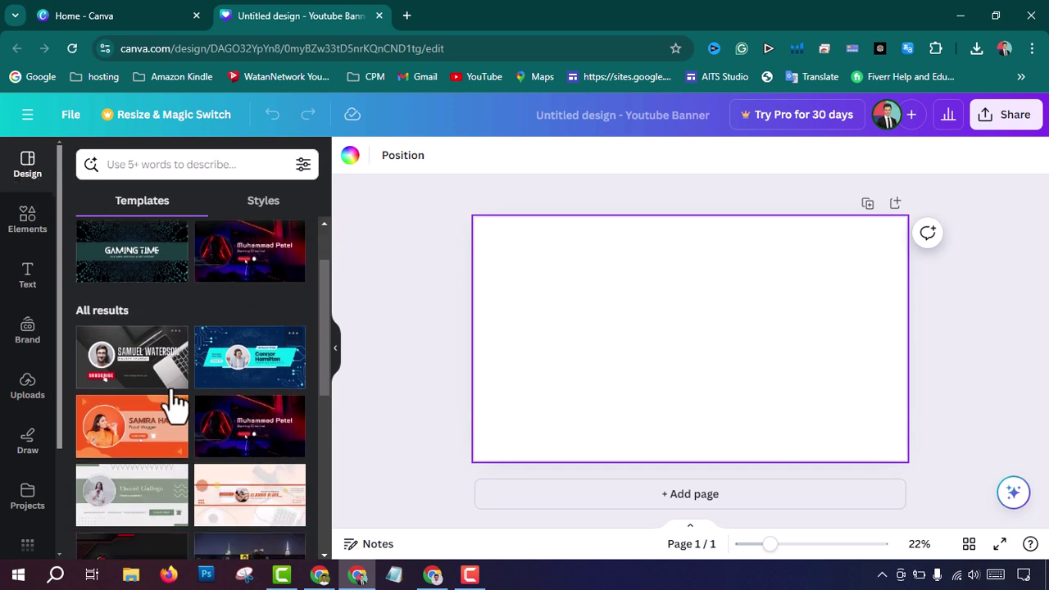
scroll(229, 442, down, 2)
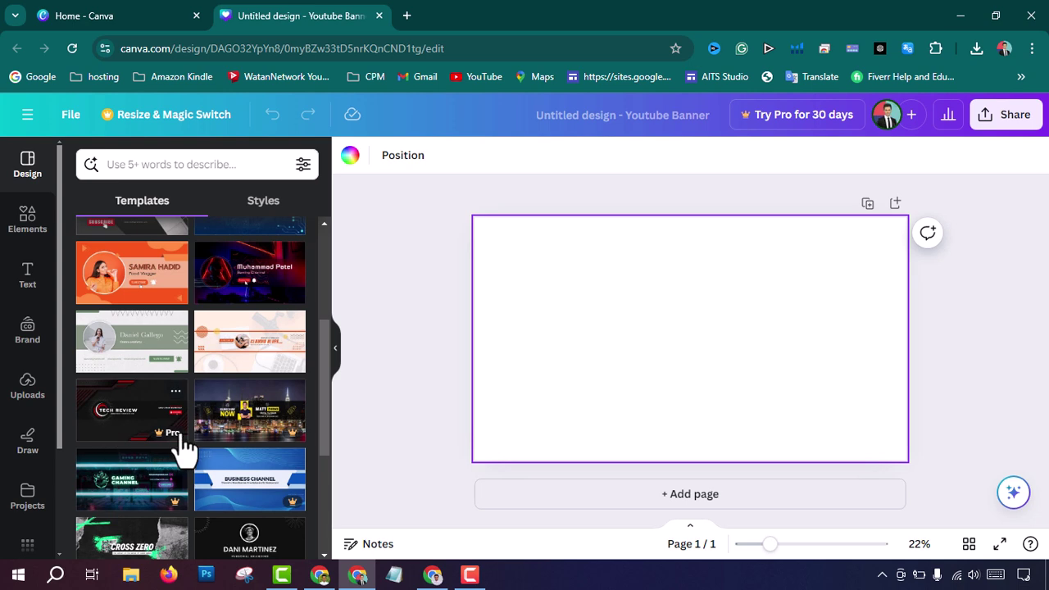
scroll(214, 459, down, 2)
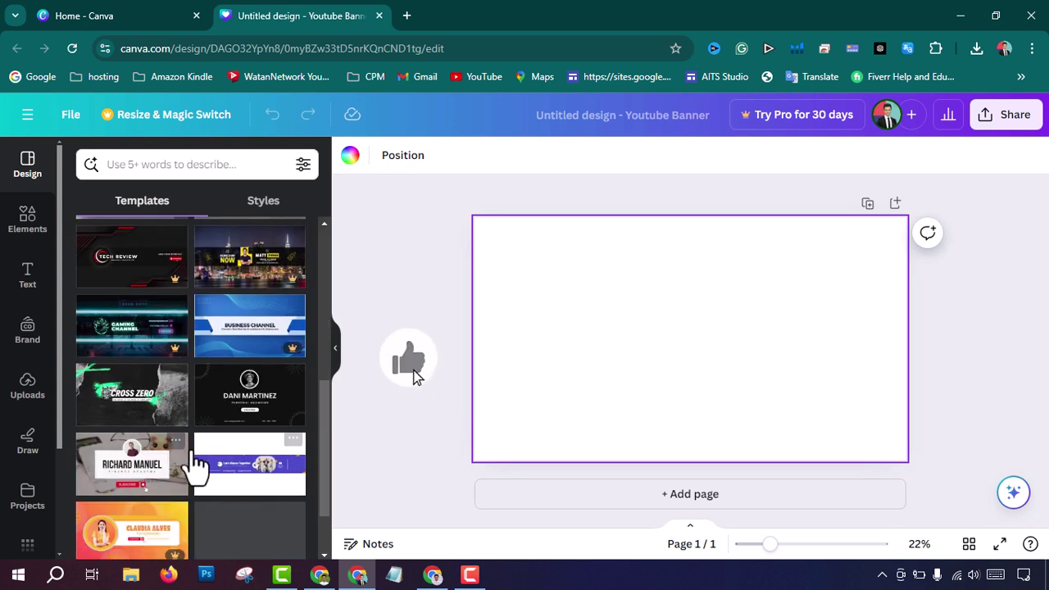
scroll(177, 463, down, 1)
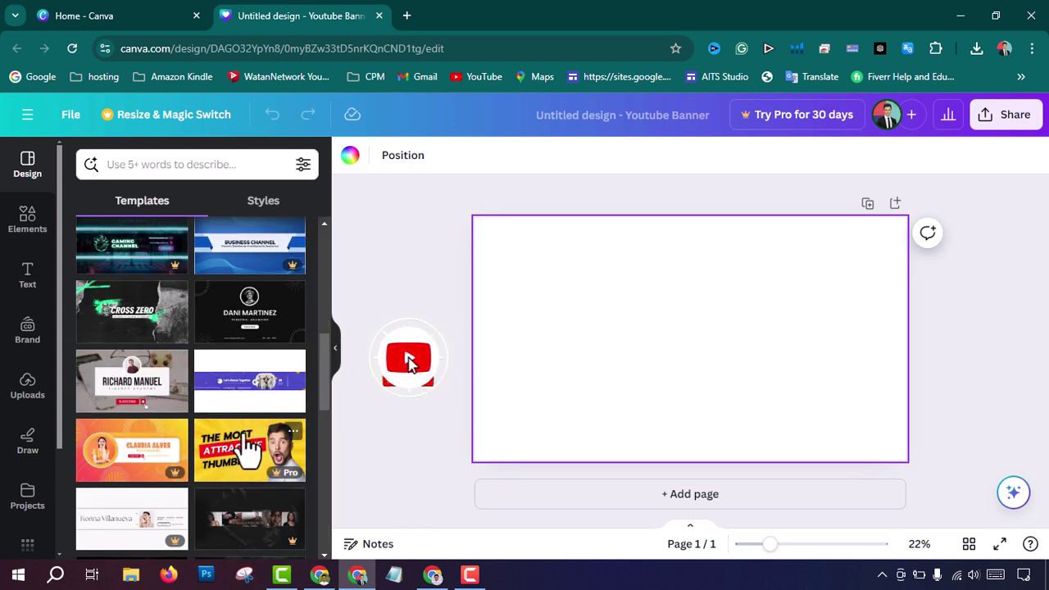
scroll(249, 405, up, 5)
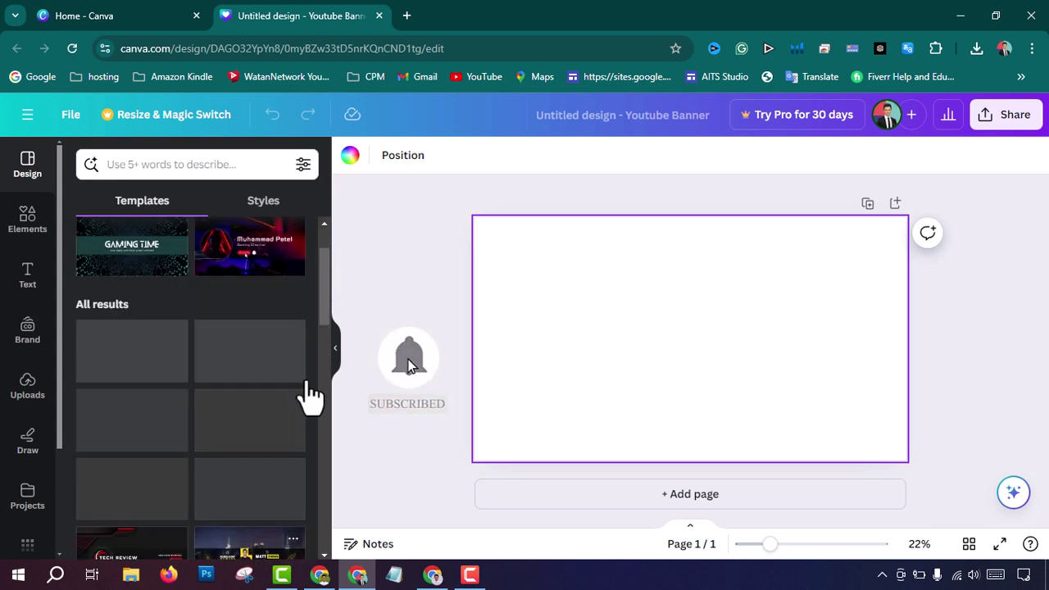
scroll(254, 360, up, 1)
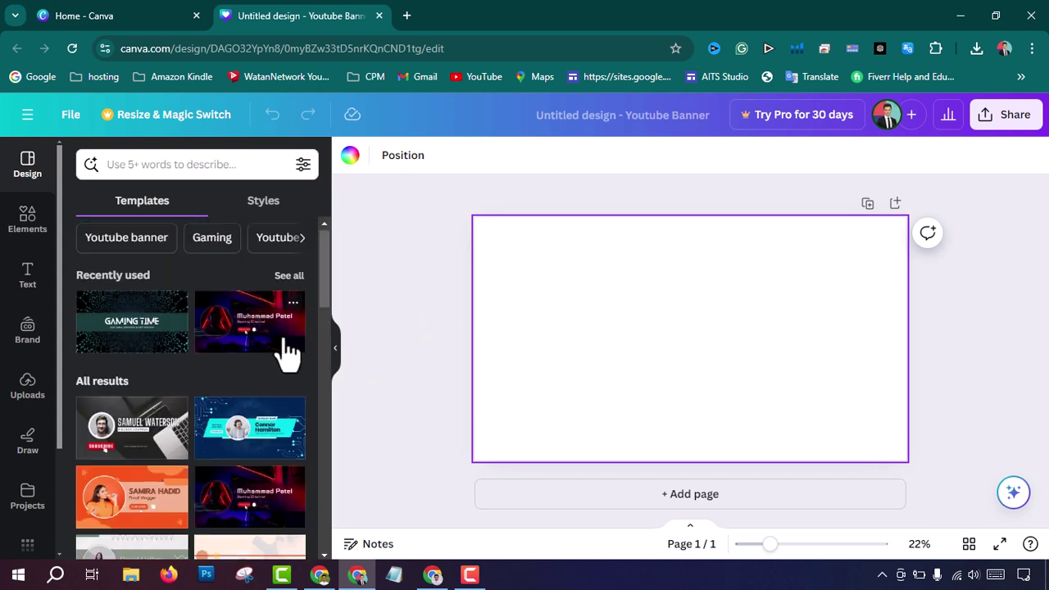
click(266, 349)
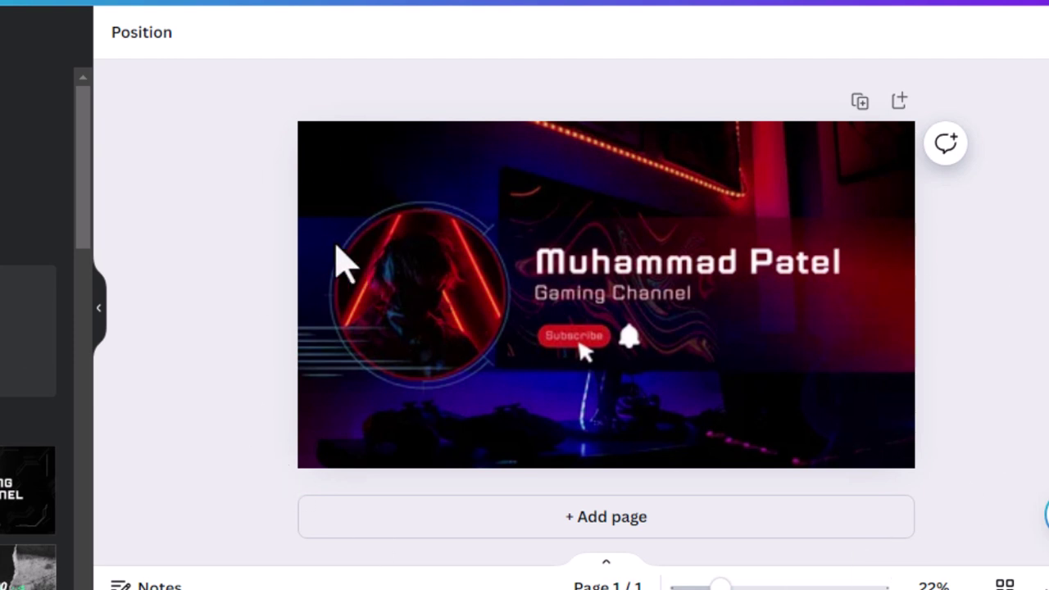
Step: Set the banner heading to the channel owner's name and start retyping the subtitle as Tech Channel
click(405, 250)
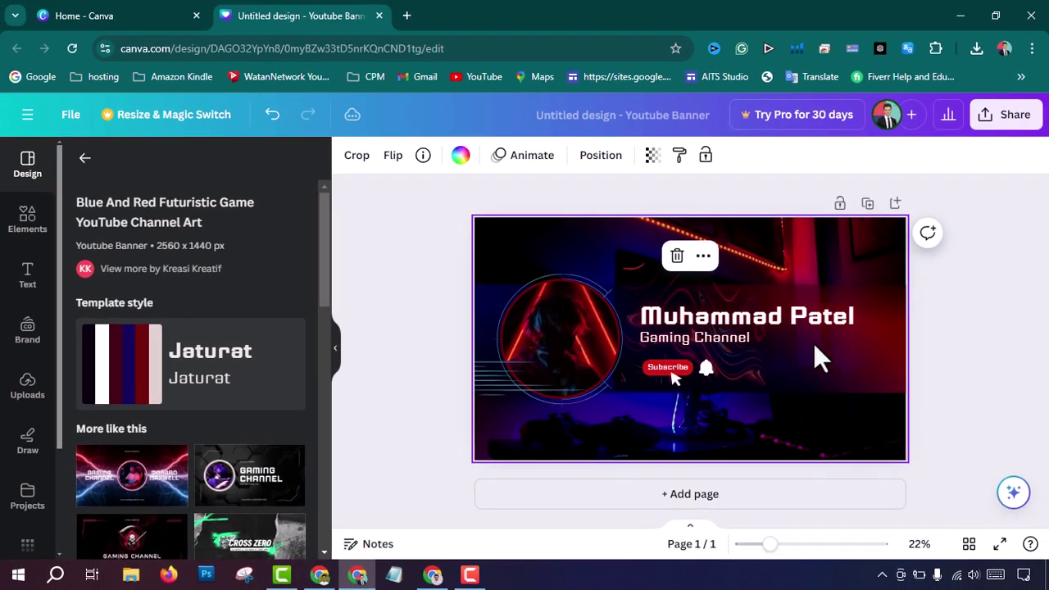
double_click(731, 319)
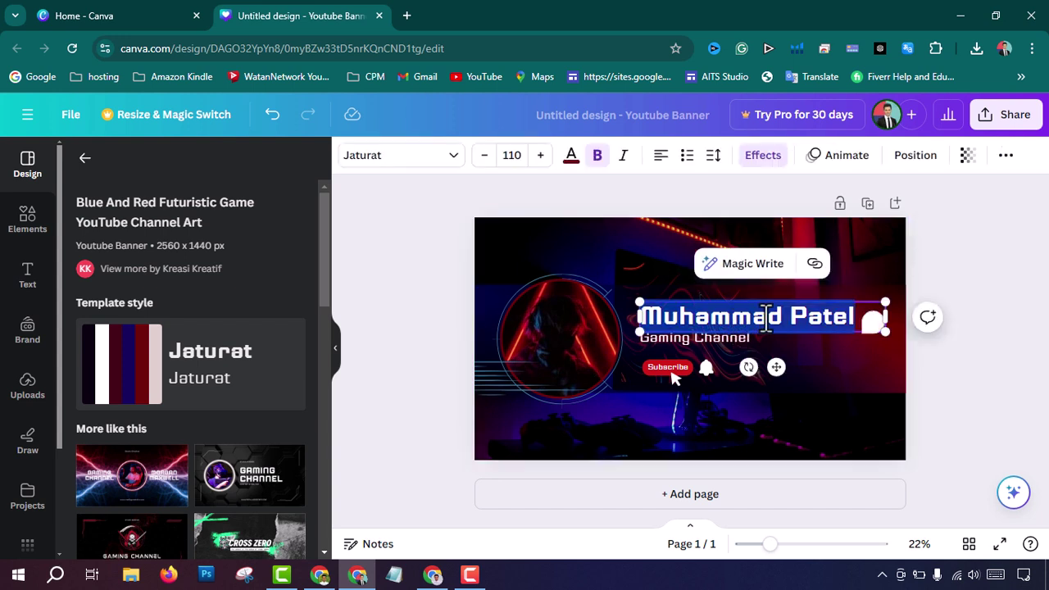
text(Ahmed Crea)
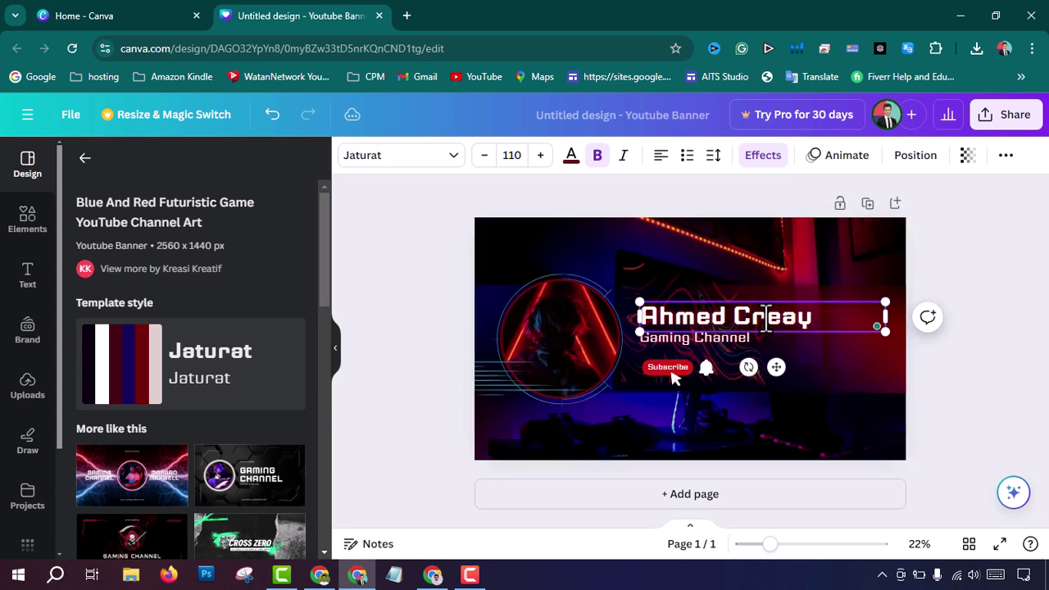
key(BackSpace)
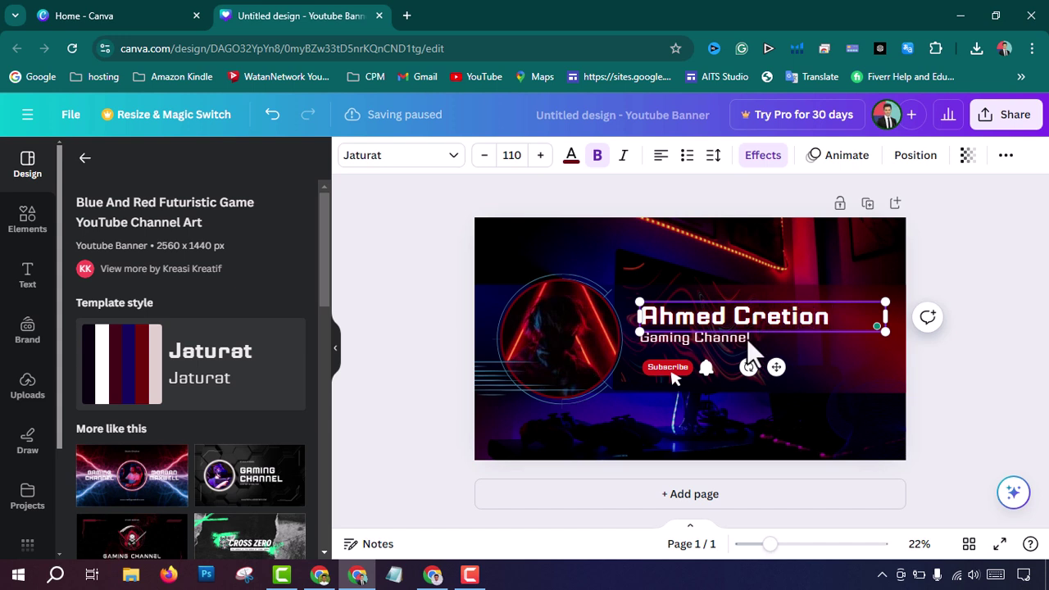
double_click(751, 337)
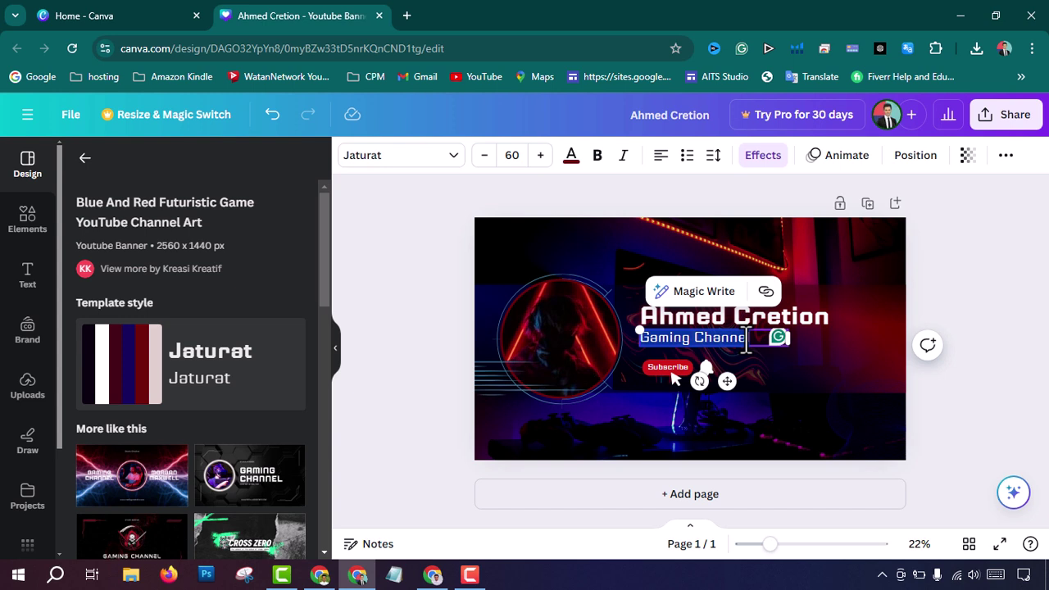
text(Tech)
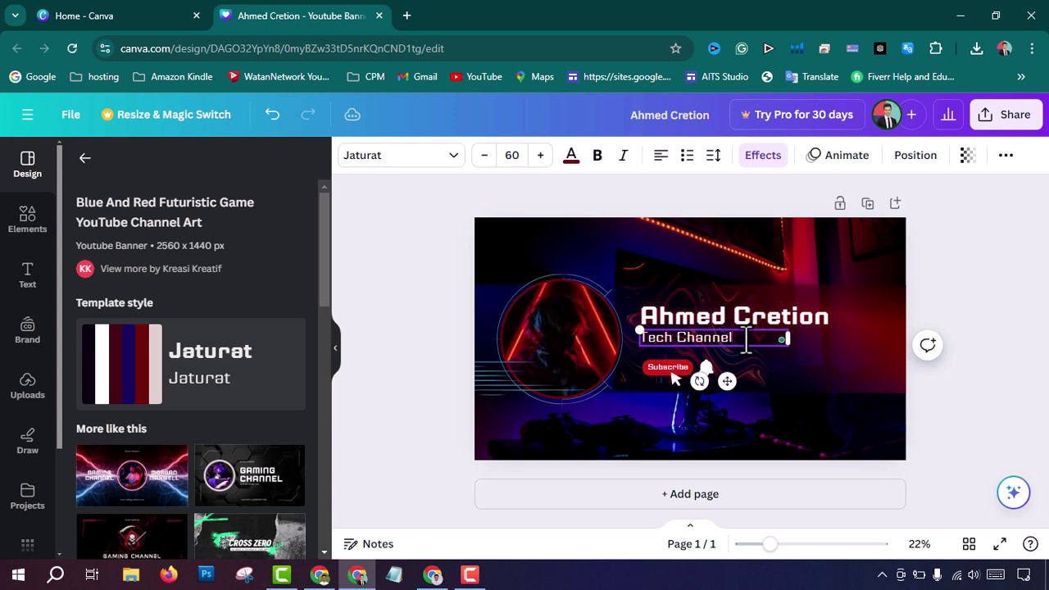
Step: Remove the gamer avatar photo from the circle frame, undoing accidental deletions, leaving the frame empty
click(562, 331)
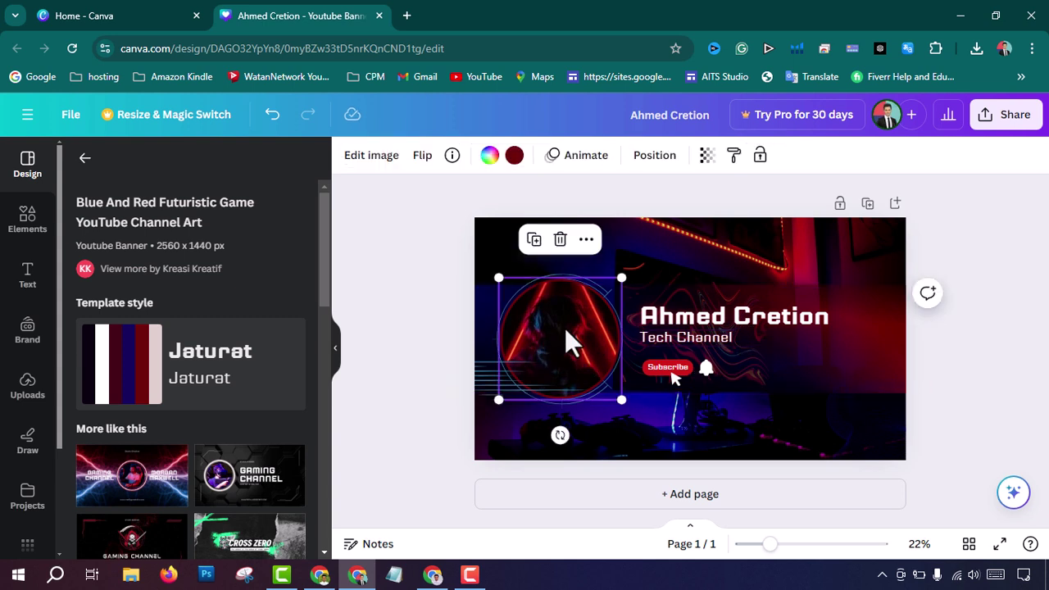
right_click(560, 328)
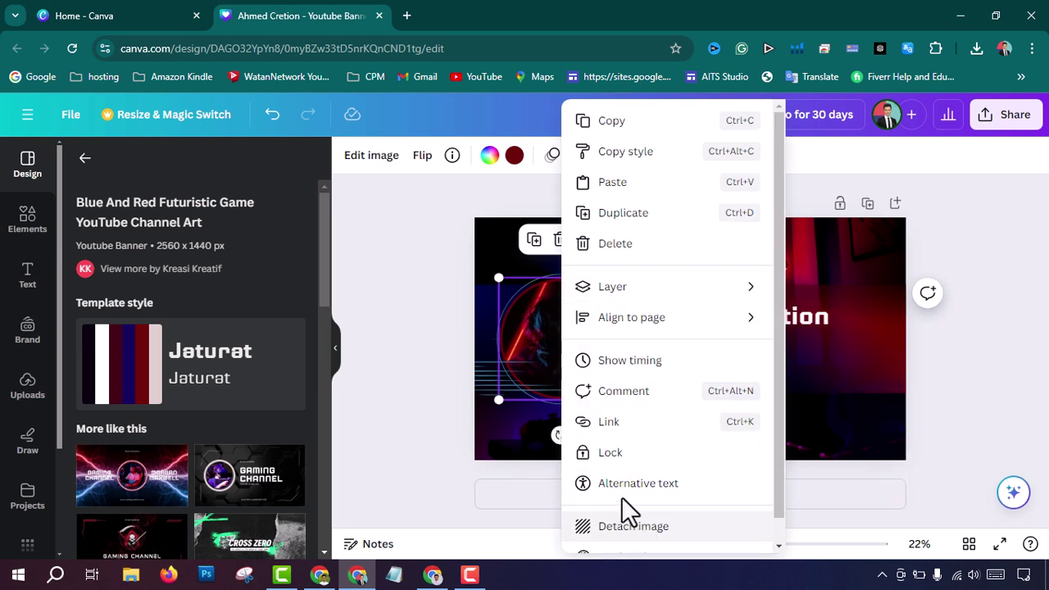
click(542, 324)
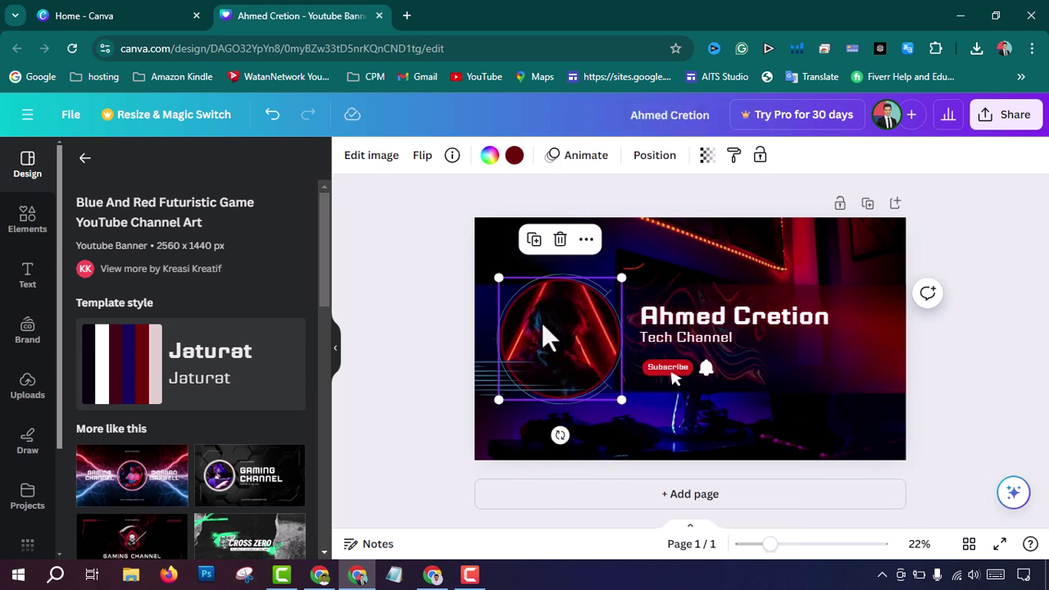
key(Delete)
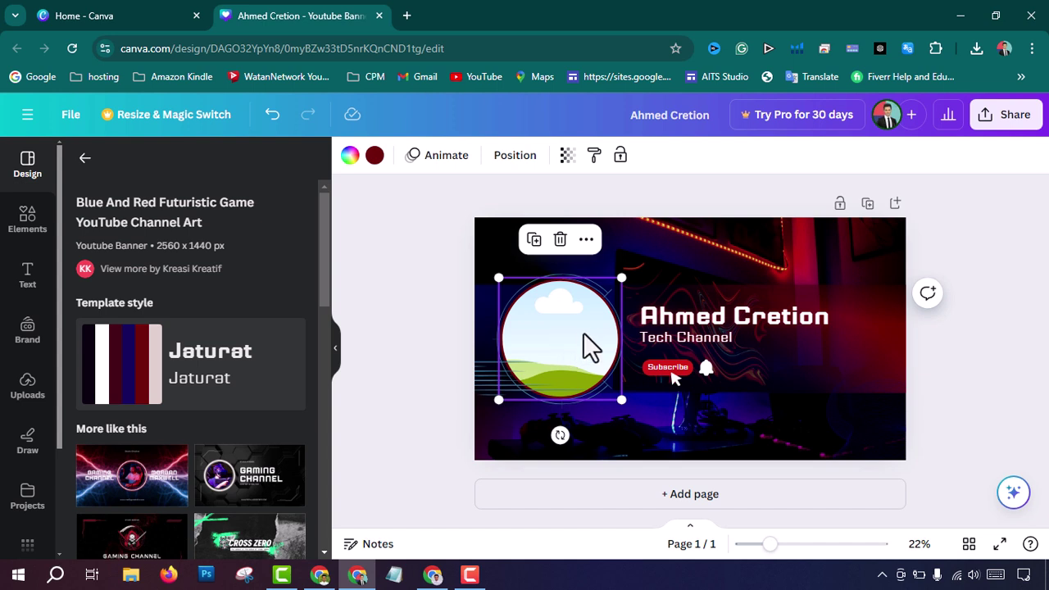
key(ctrl+z)
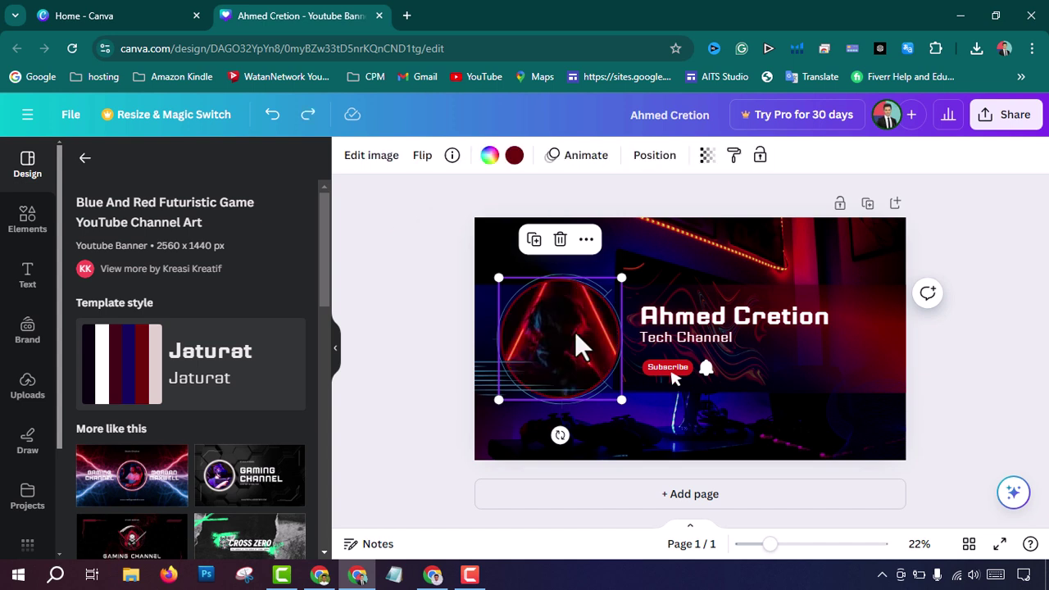
right_click(574, 331)
scroll(662, 524, down, 1)
scroll(645, 352, up, 1)
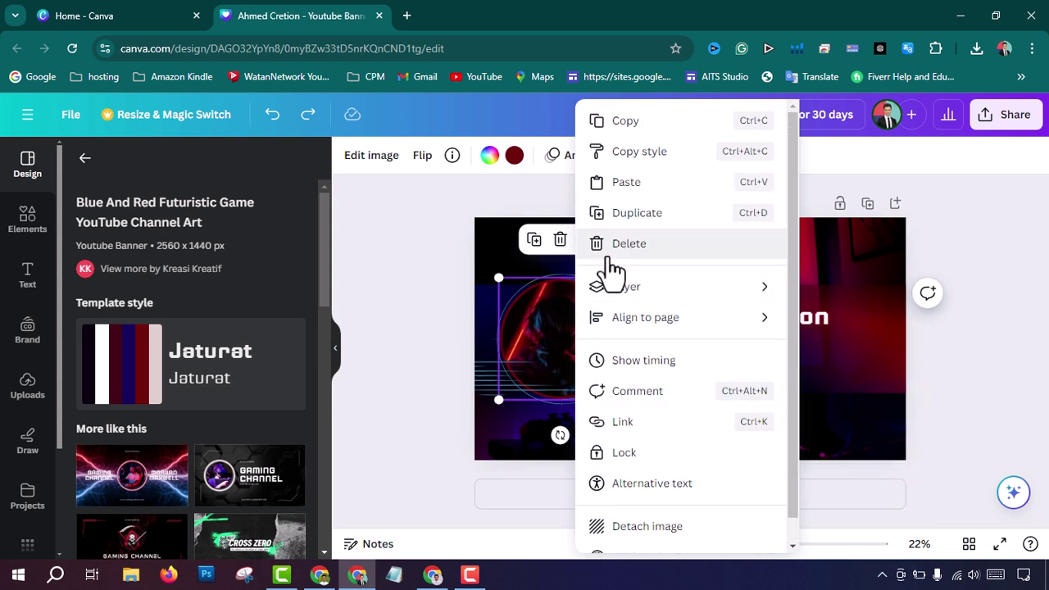
click(616, 254)
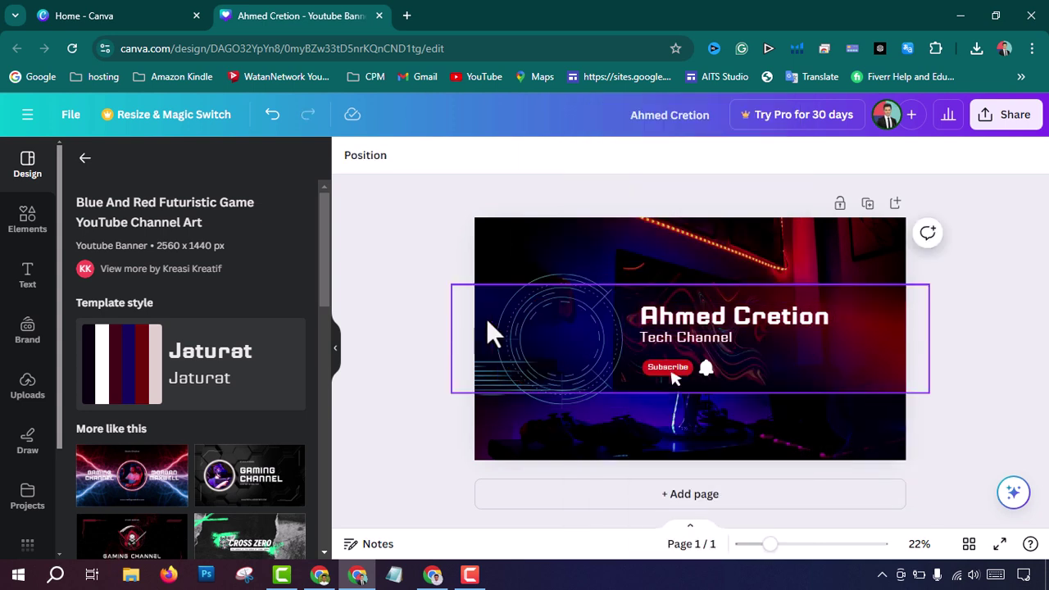
key(ctrl+z)
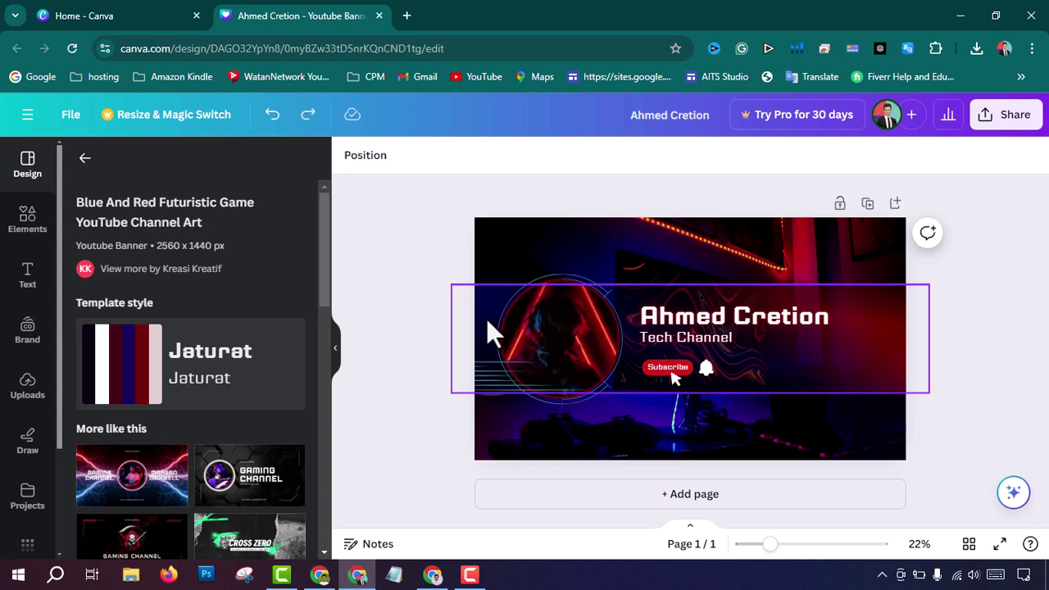
click(564, 318)
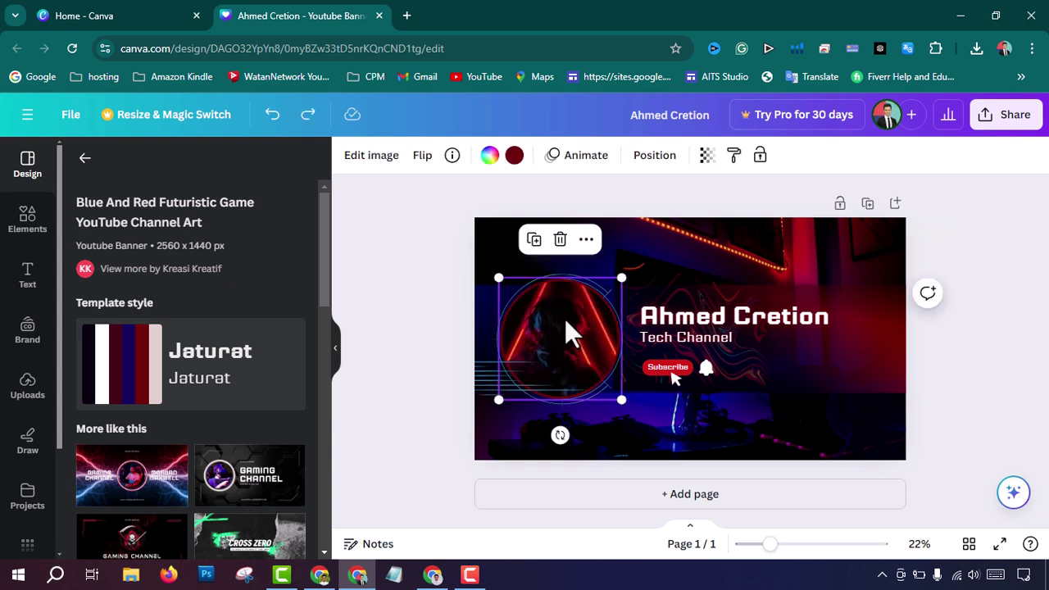
click(565, 253)
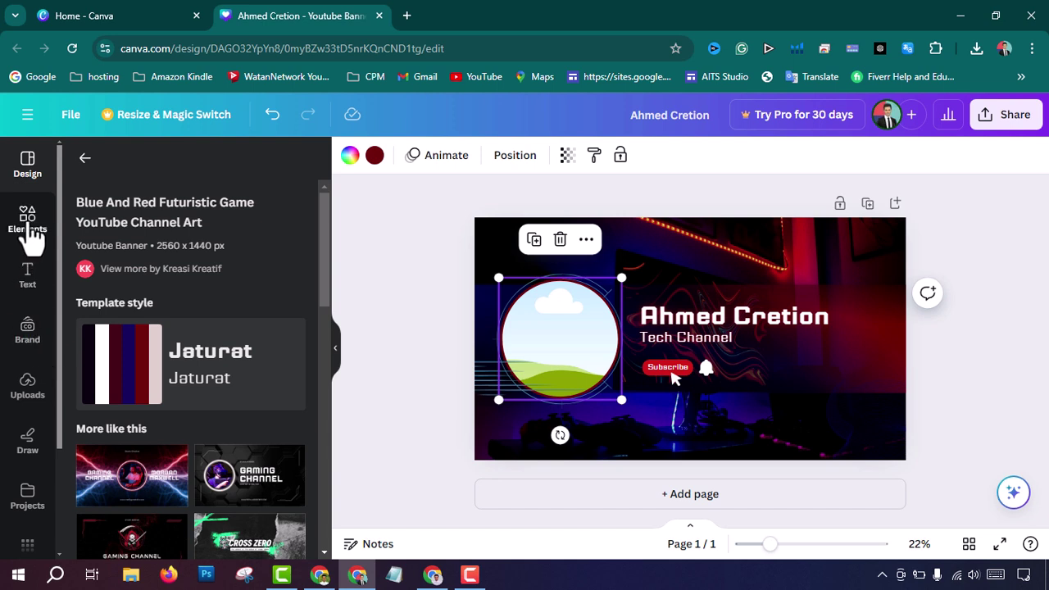
Step: Upload the 'Channel logo' file and drag the AHMED CREATION logo into the circular frame
click(27, 389)
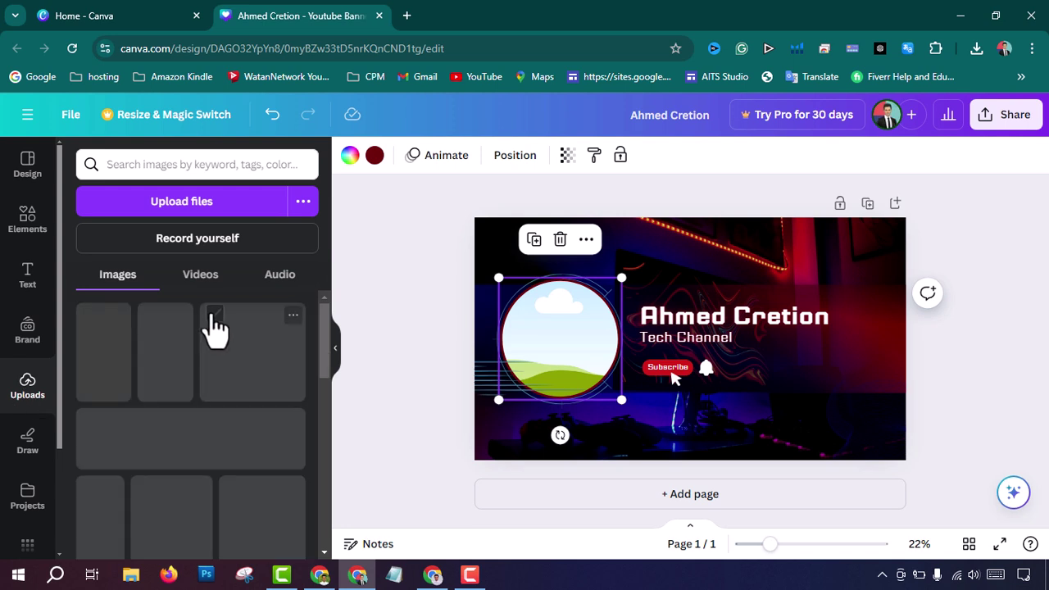
click(182, 212)
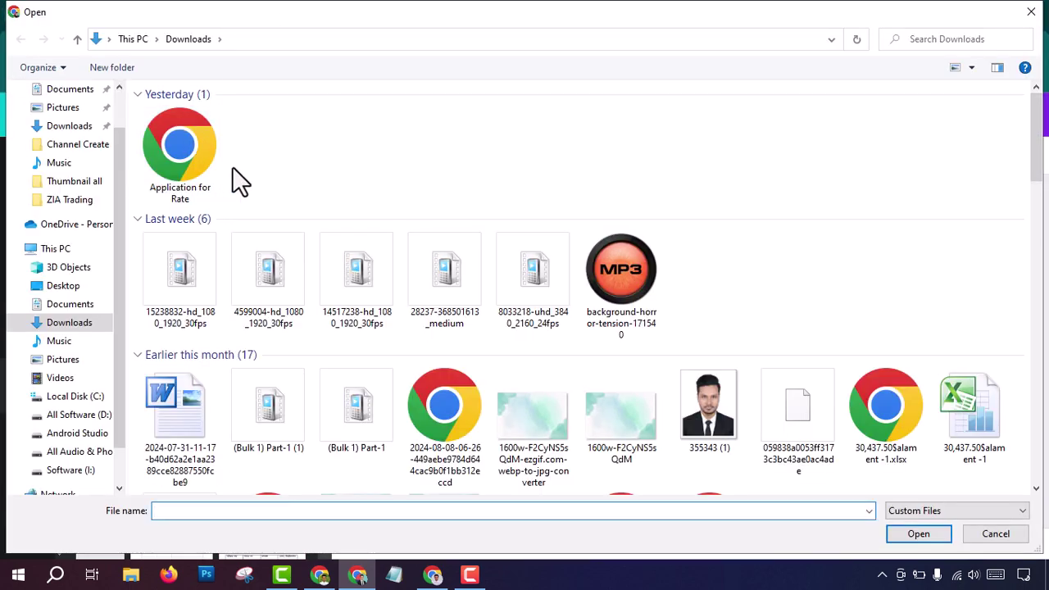
click(199, 141)
double_click(198, 141)
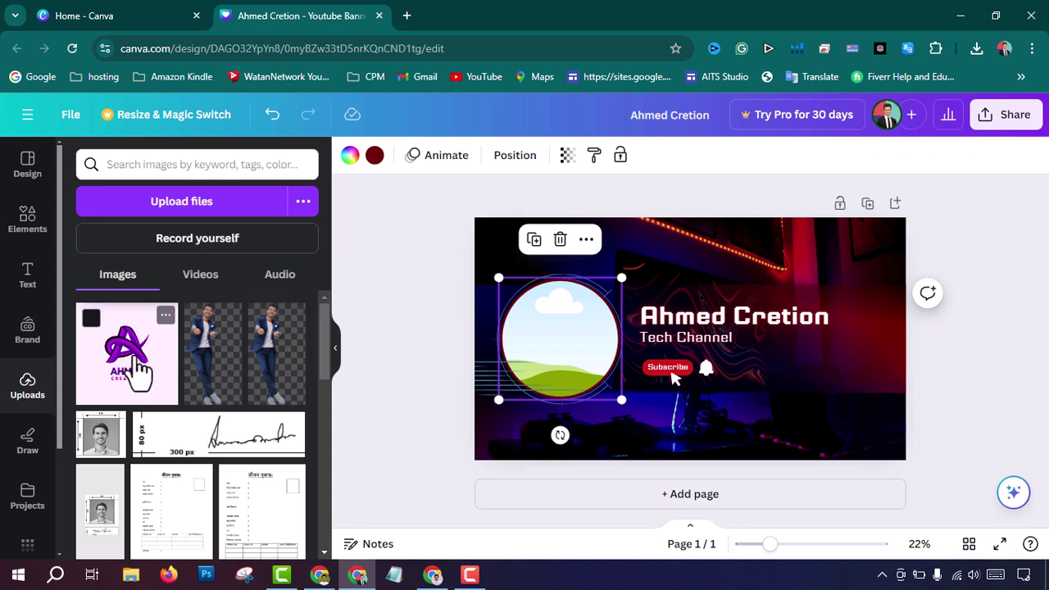
drag(140, 363, 578, 360)
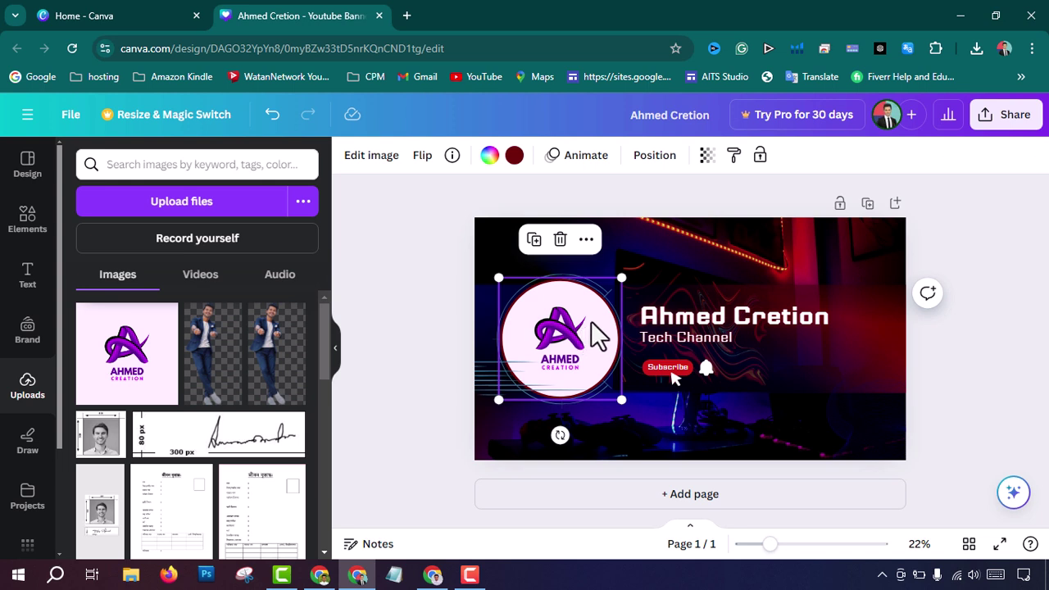
Step: Crop and enlarge the AHMED CREATION logo so it fills the circle frame
double_click(591, 320)
drag(619, 402, 635, 415)
drag(505, 285, 483, 263)
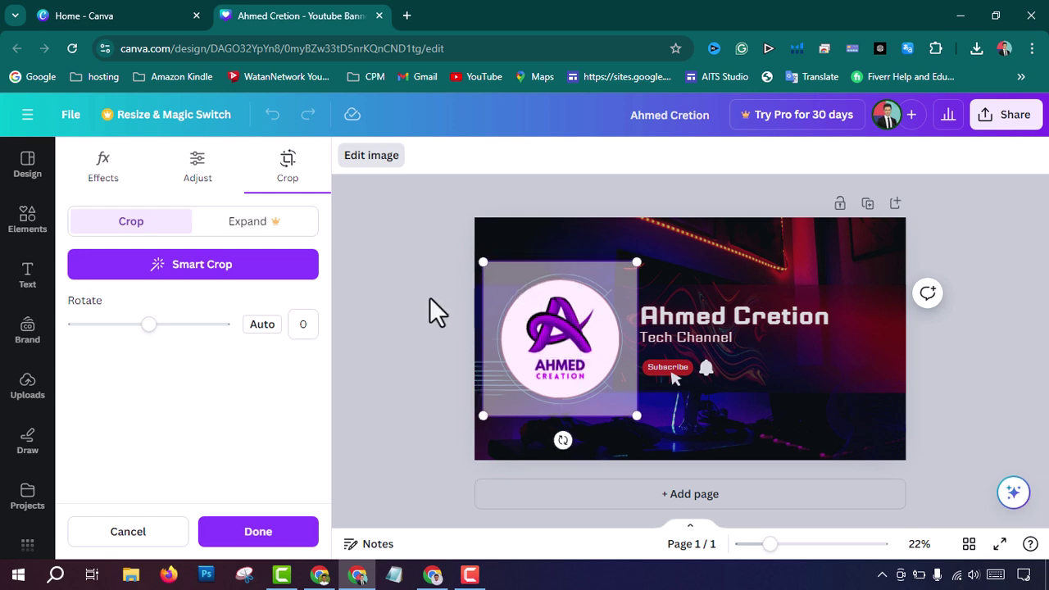
click(758, 262)
Step: Enlarge the background photo behind the banner
double_click(758, 262)
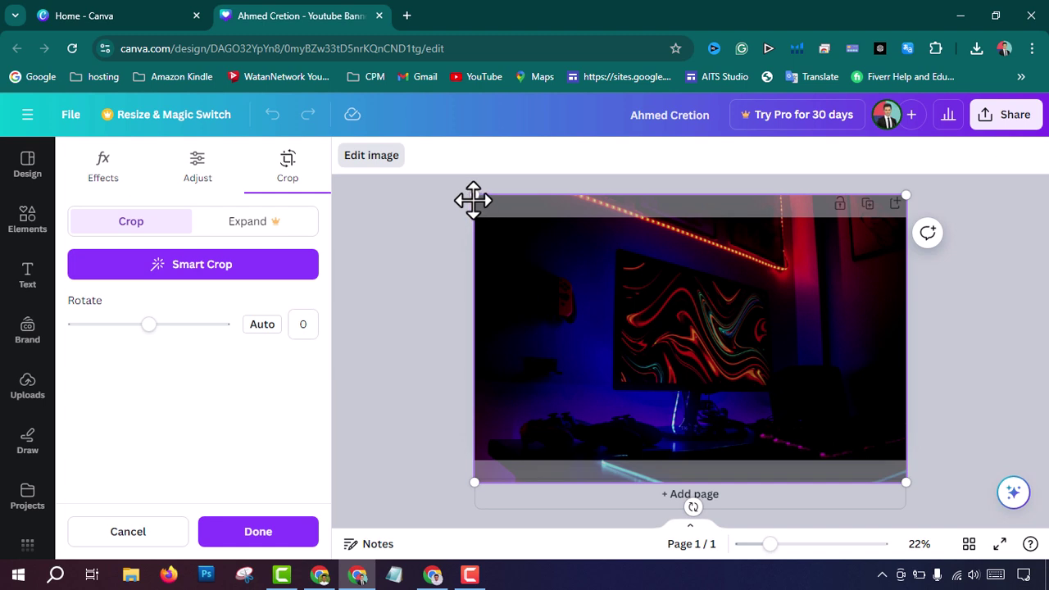
drag(472, 196, 466, 220)
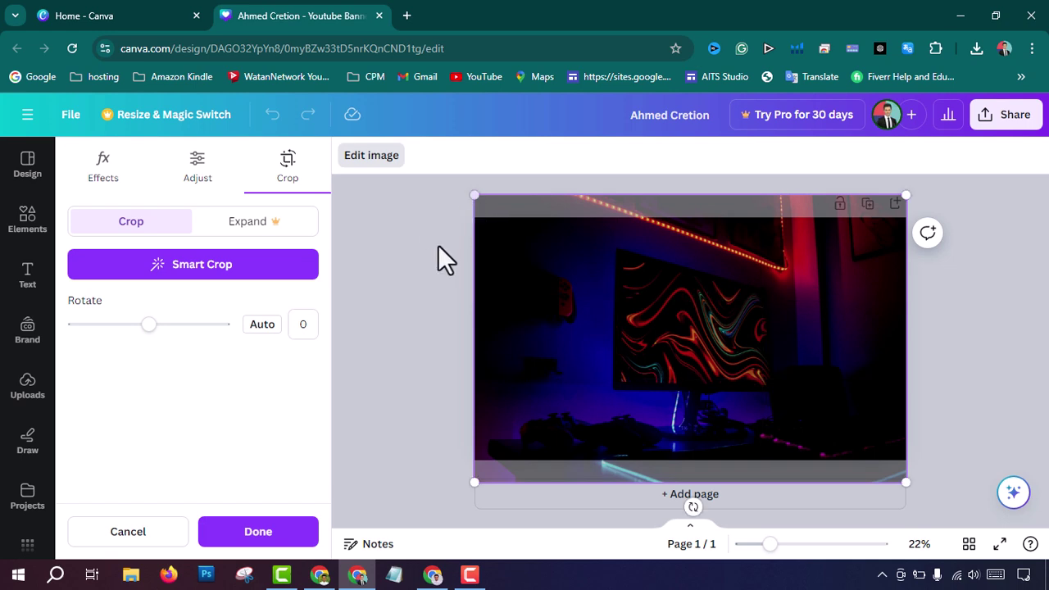
click(393, 248)
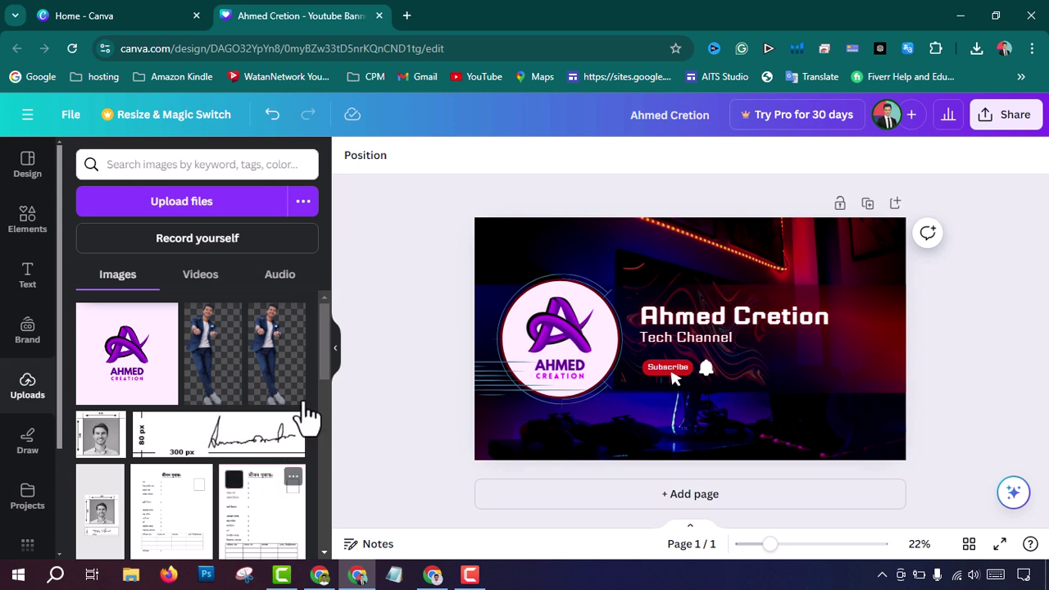
Step: Download the banner as a PNG at 2,560 × 1,440 px
click(1015, 121)
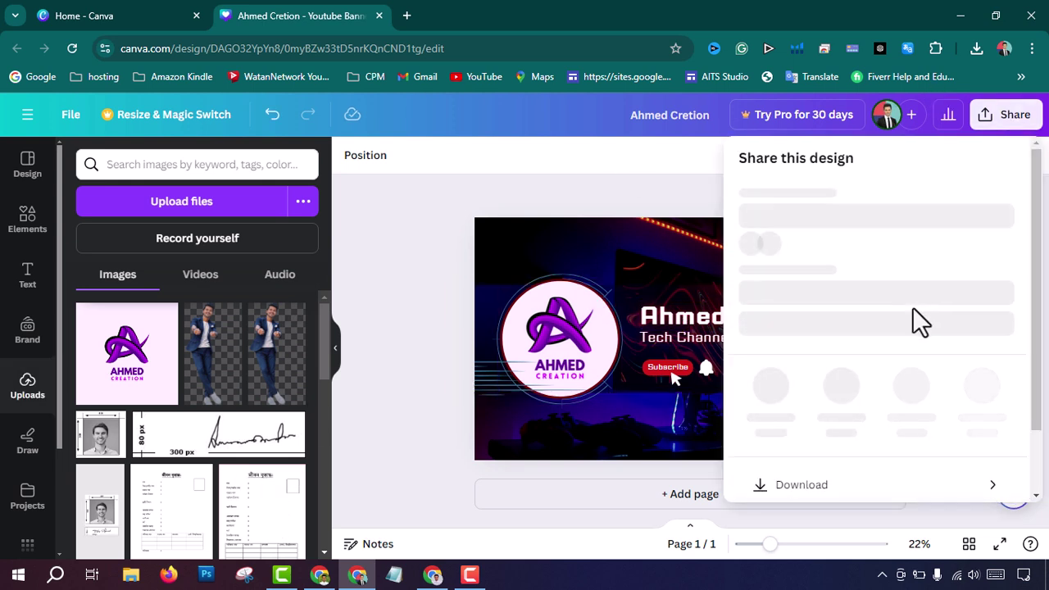
scroll(835, 352, down, 3)
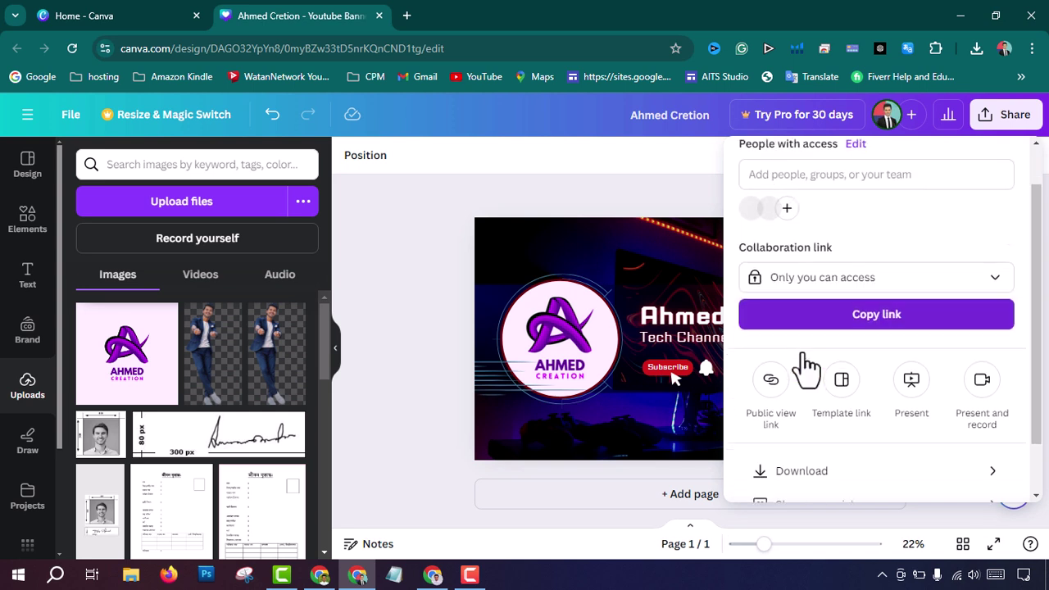
click(822, 410)
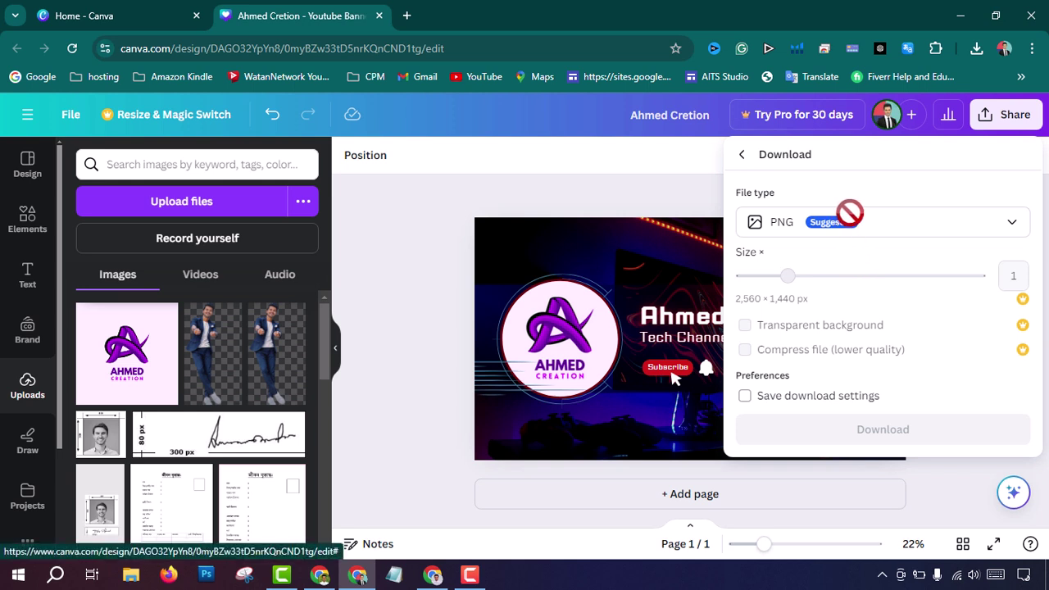
click(904, 228)
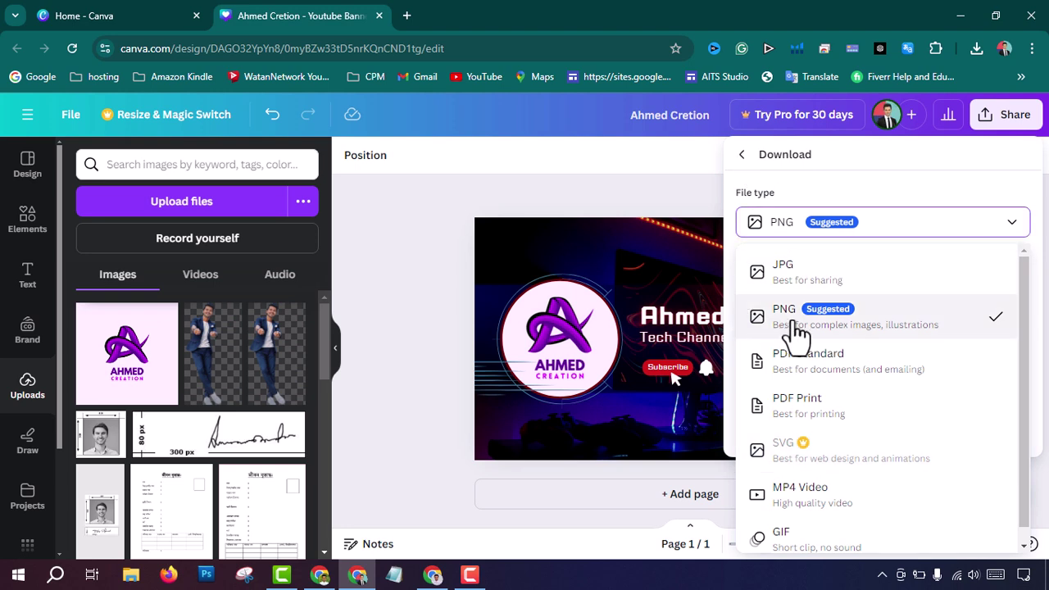
click(638, 131)
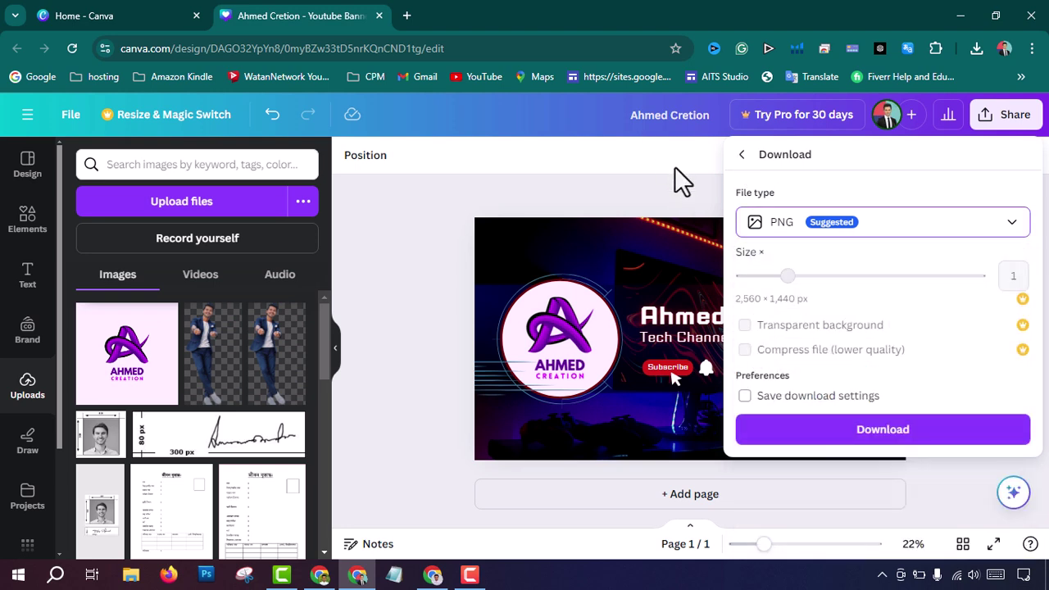
click(679, 183)
click(1003, 119)
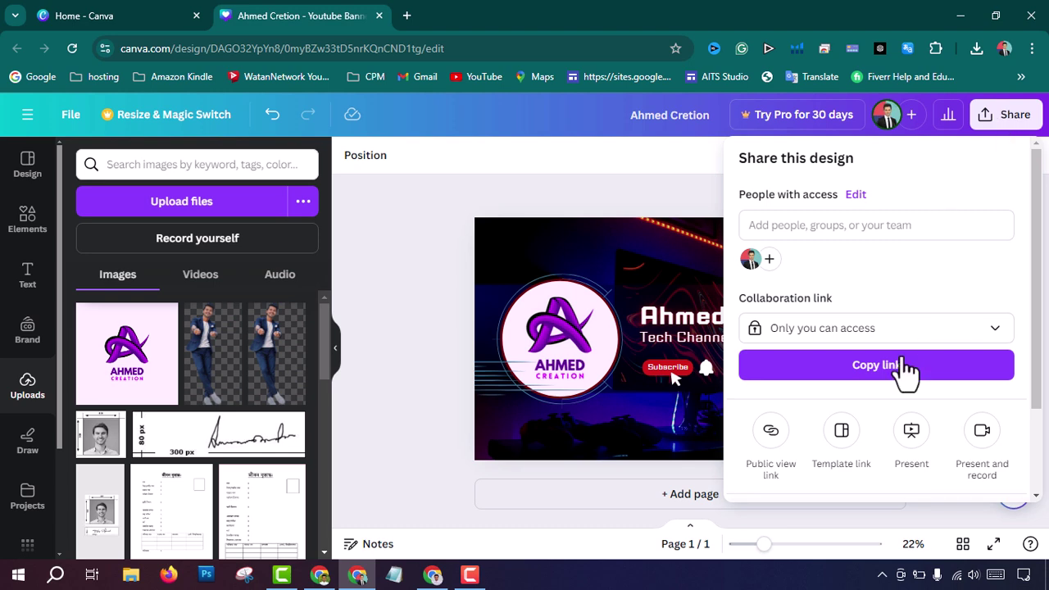
scroll(877, 385, down, 2)
click(793, 420)
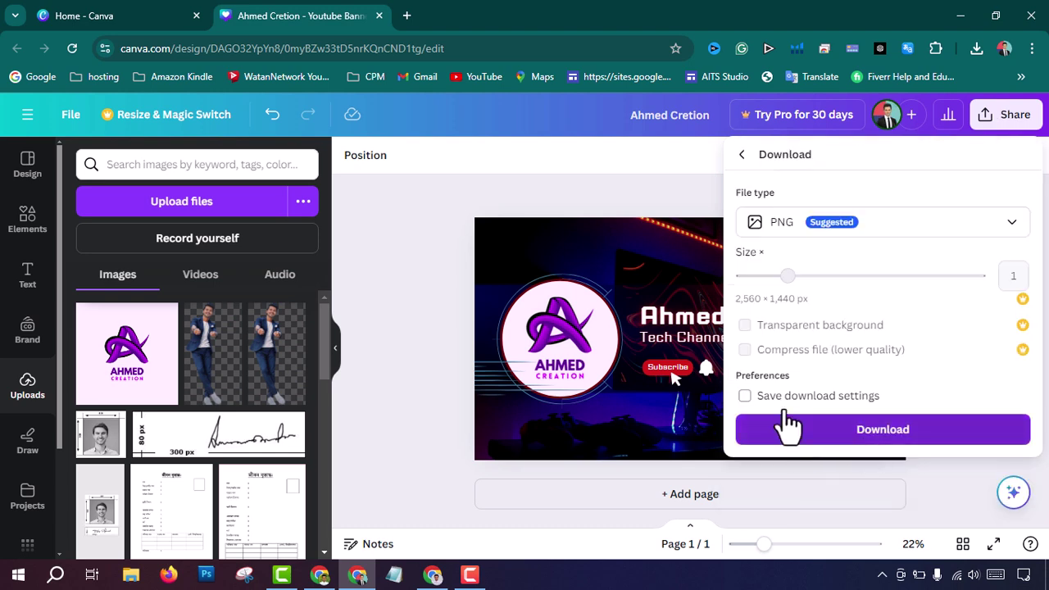
click(785, 418)
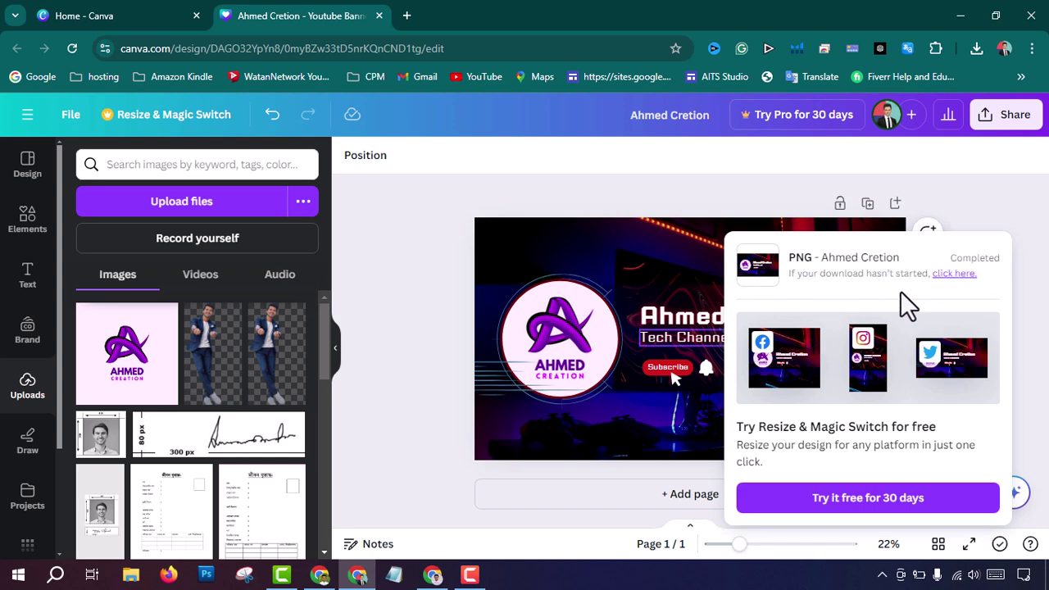
Step: In YouTube Studio's Branding tab, upload the Ahmed Cretion banner file as the new banner
click(322, 576)
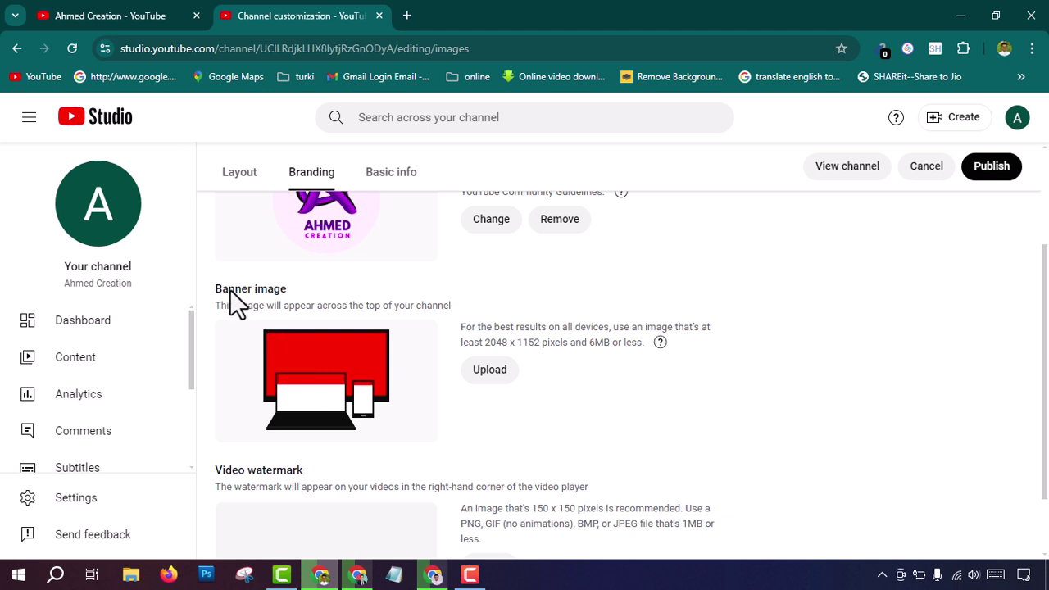
click(491, 379)
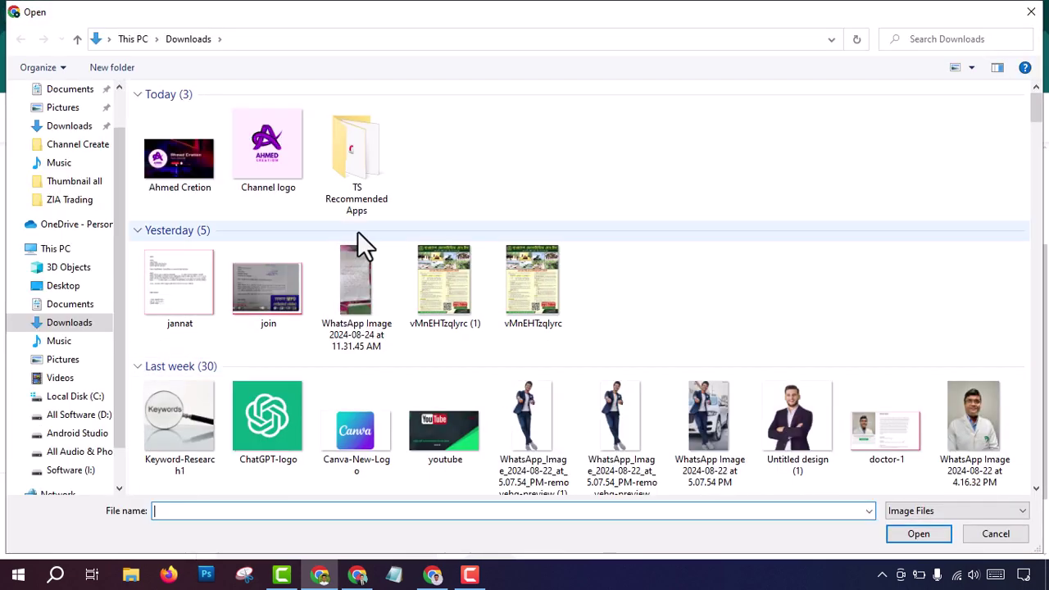
click(170, 161)
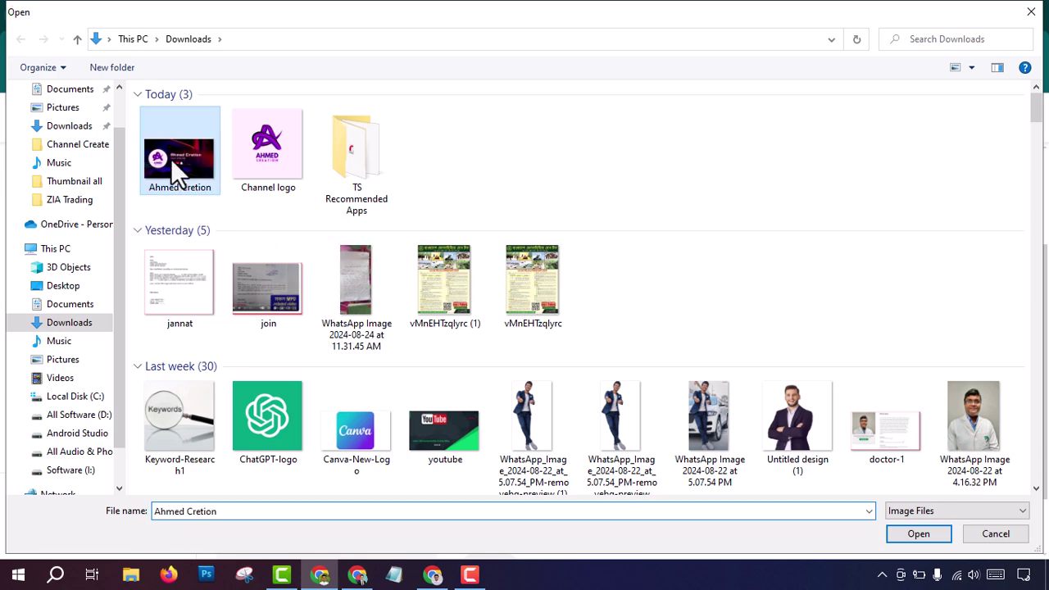
double_click(171, 158)
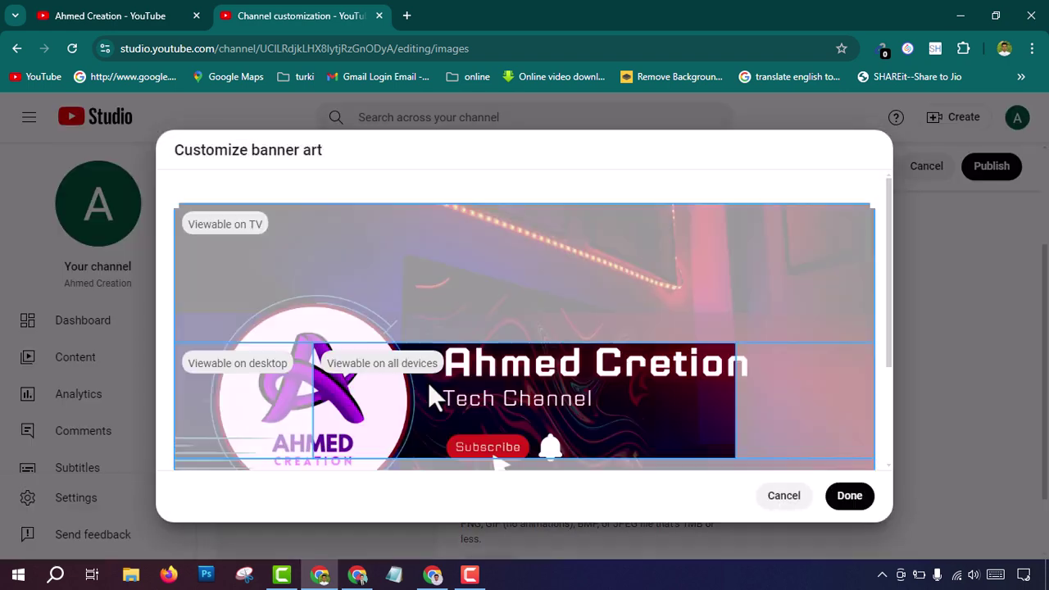
Step: Accept the banner's crop and placement, then publish the branding changes
scroll(497, 324, down, 2)
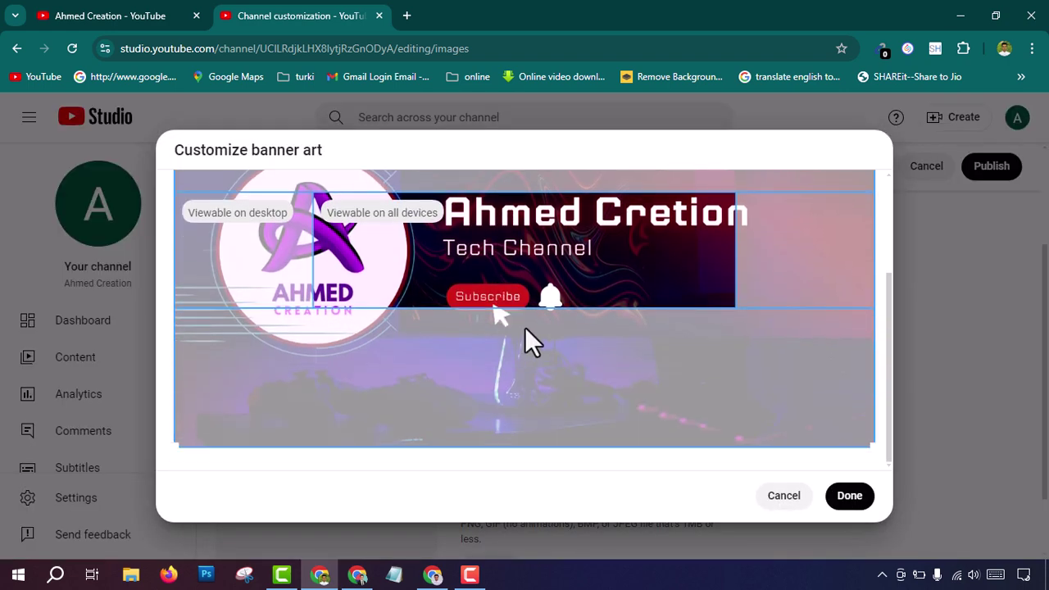
scroll(426, 287, up, 2)
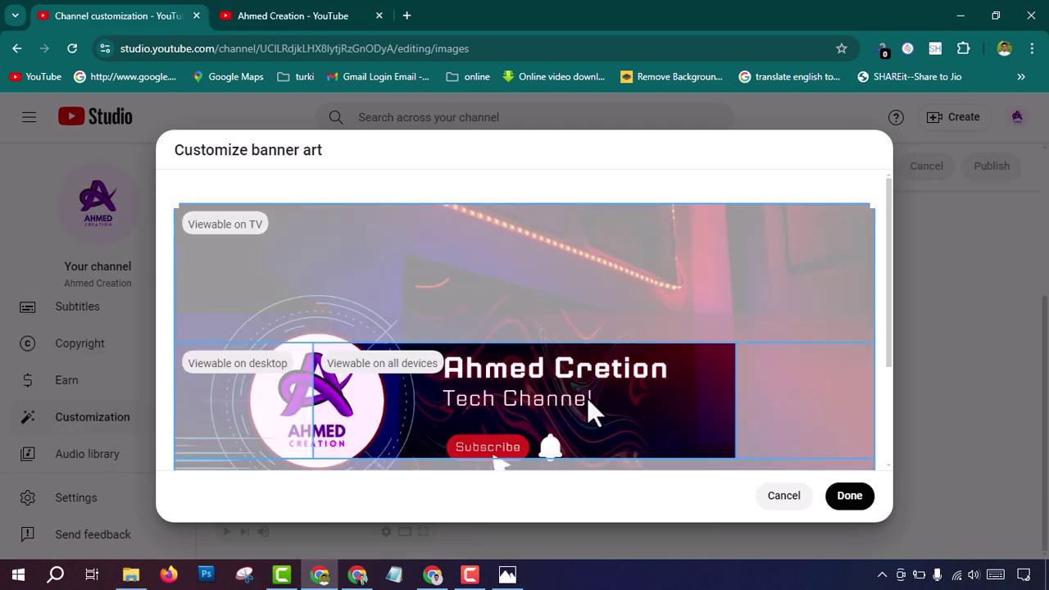
scroll(587, 397, down, 3)
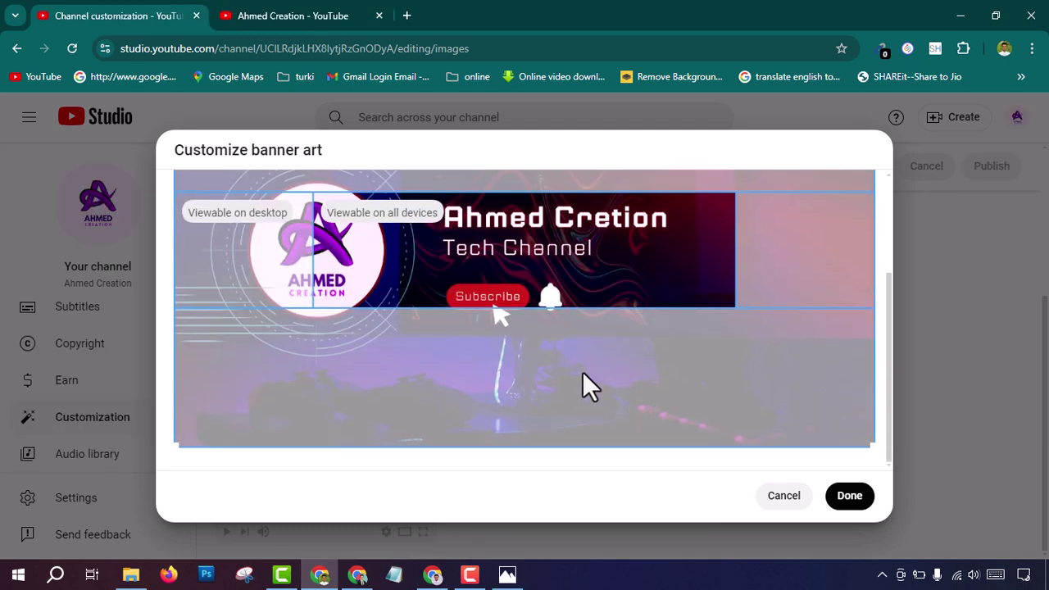
scroll(583, 375, up, 1)
click(849, 501)
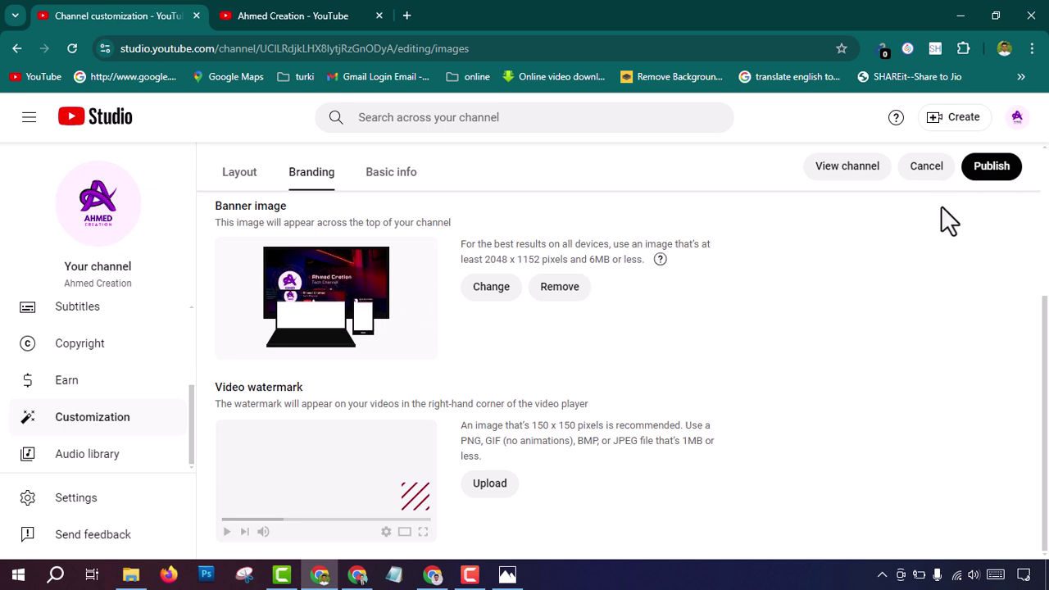
click(1001, 168)
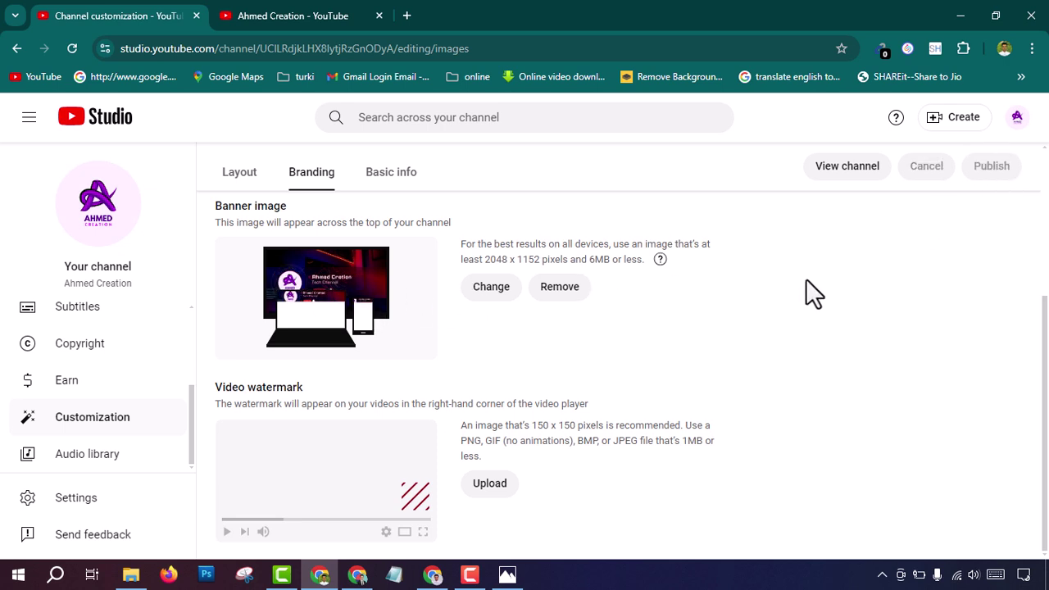
Step: Open the Basic info tab and select the Ahmed Creation channel name field
click(392, 177)
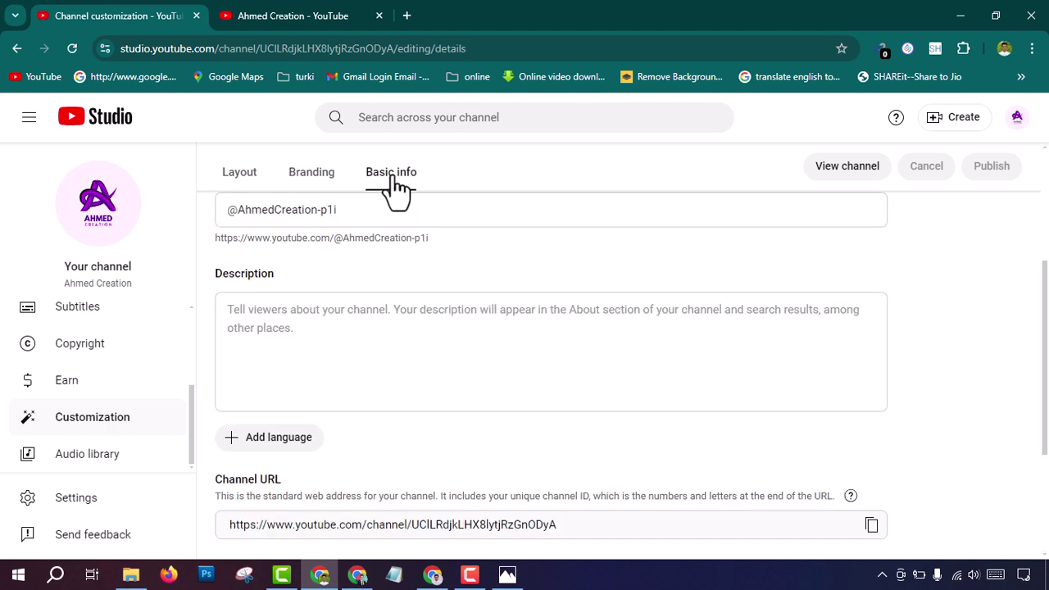
scroll(389, 324, up, 2)
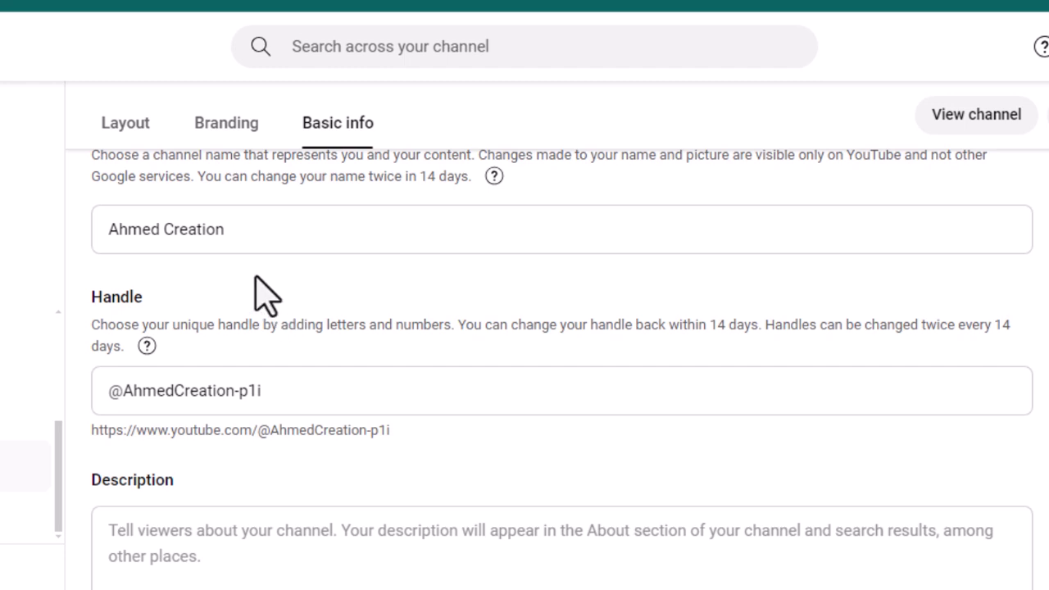
click(236, 232)
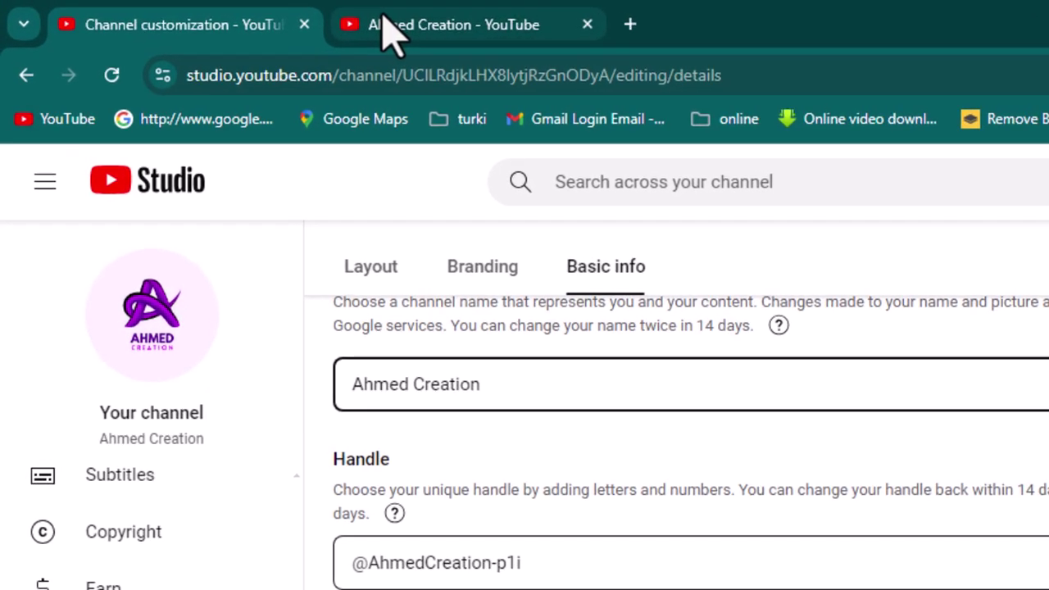
click(381, 21)
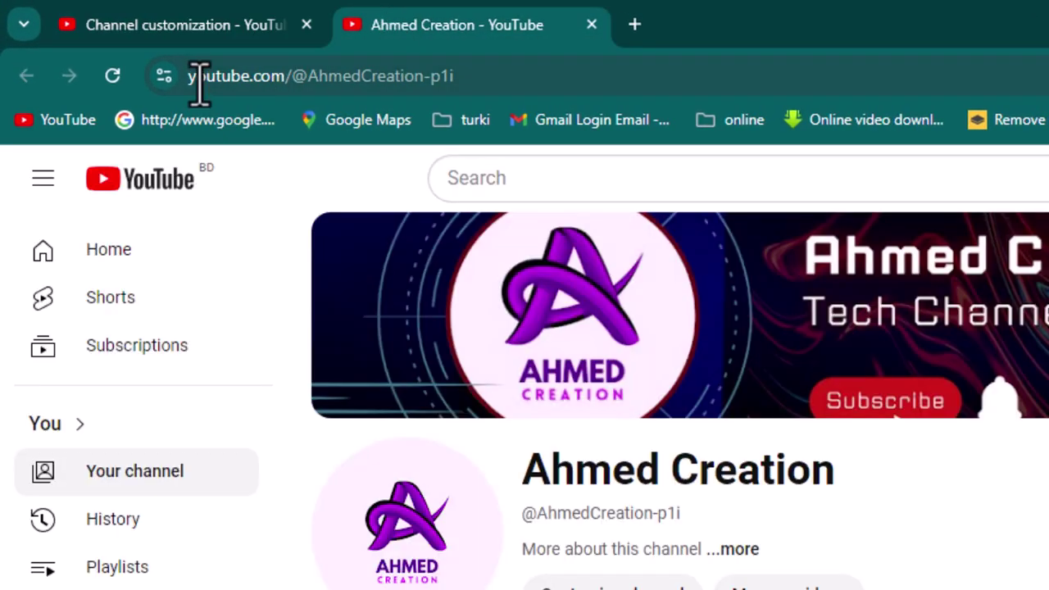
drag(306, 75, 461, 69)
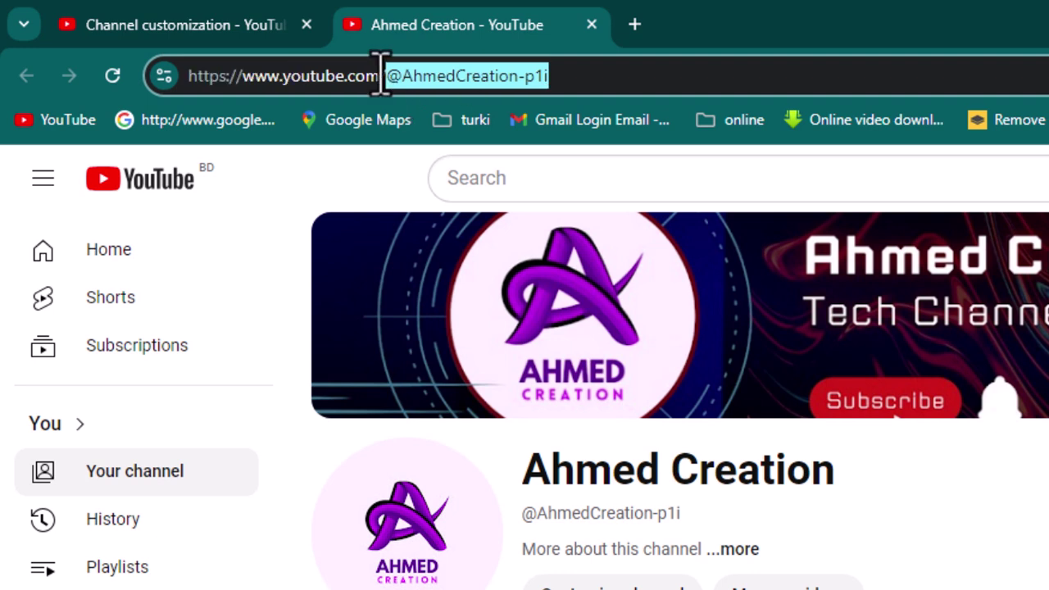
click(447, 75)
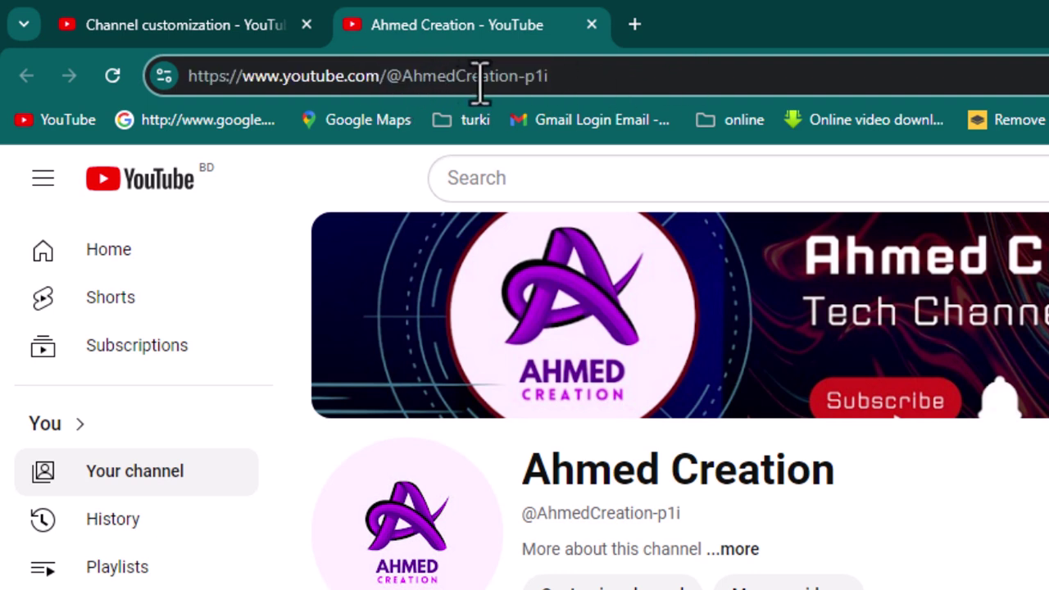
drag(519, 76, 558, 76)
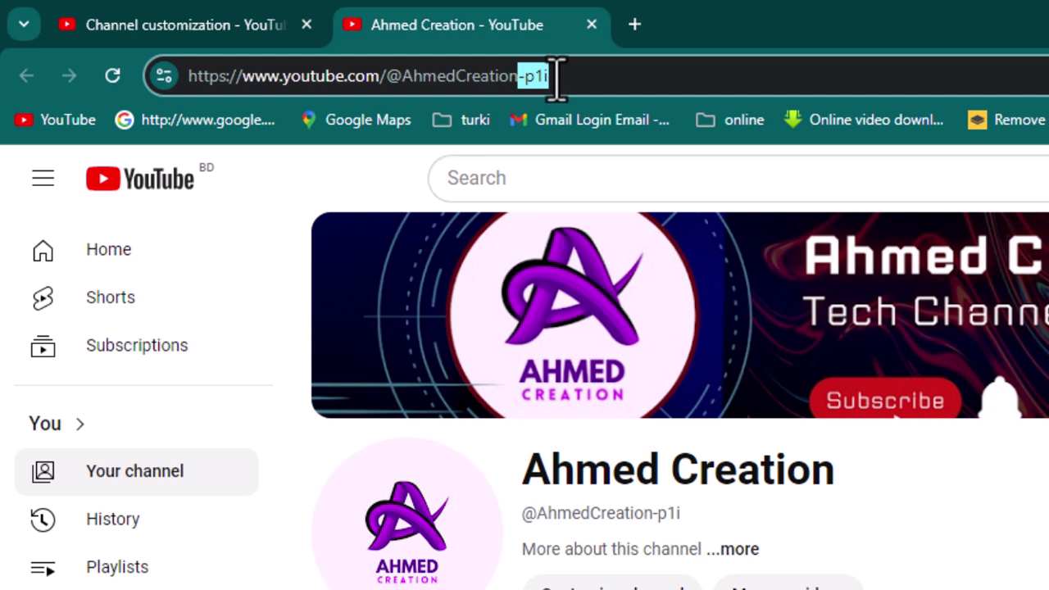
click(218, 27)
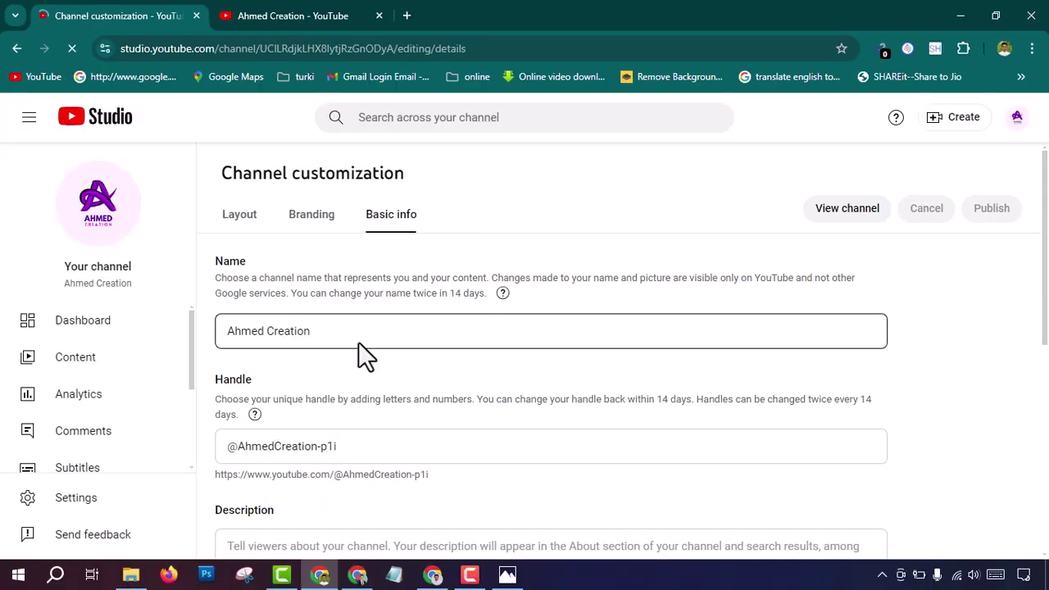
scroll(312, 365, down, 1)
scroll(250, 258, up, 1)
scroll(319, 333, down, 1)
click(353, 368)
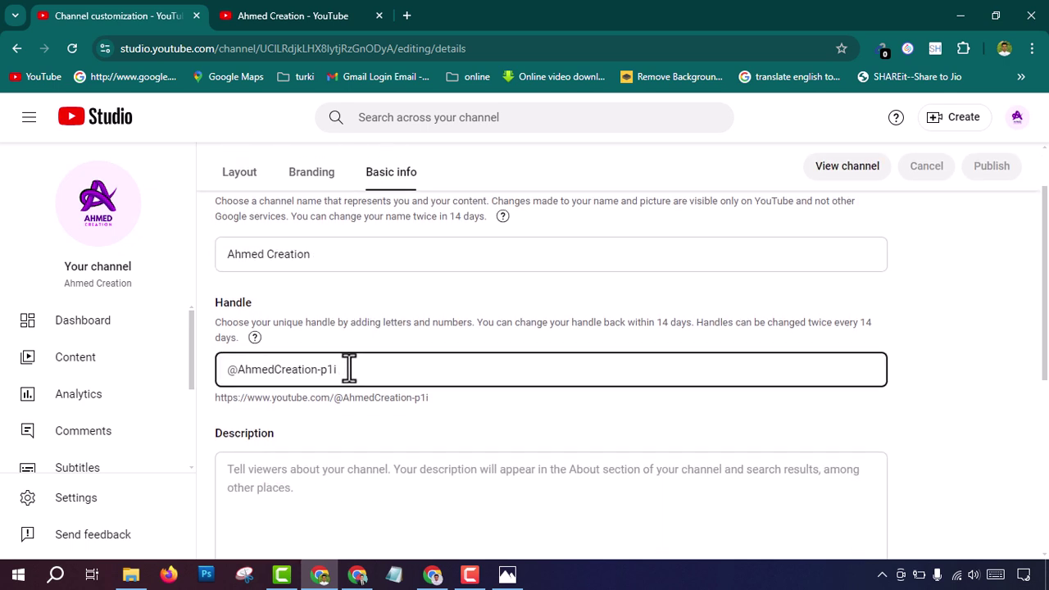
drag(353, 369, 319, 368)
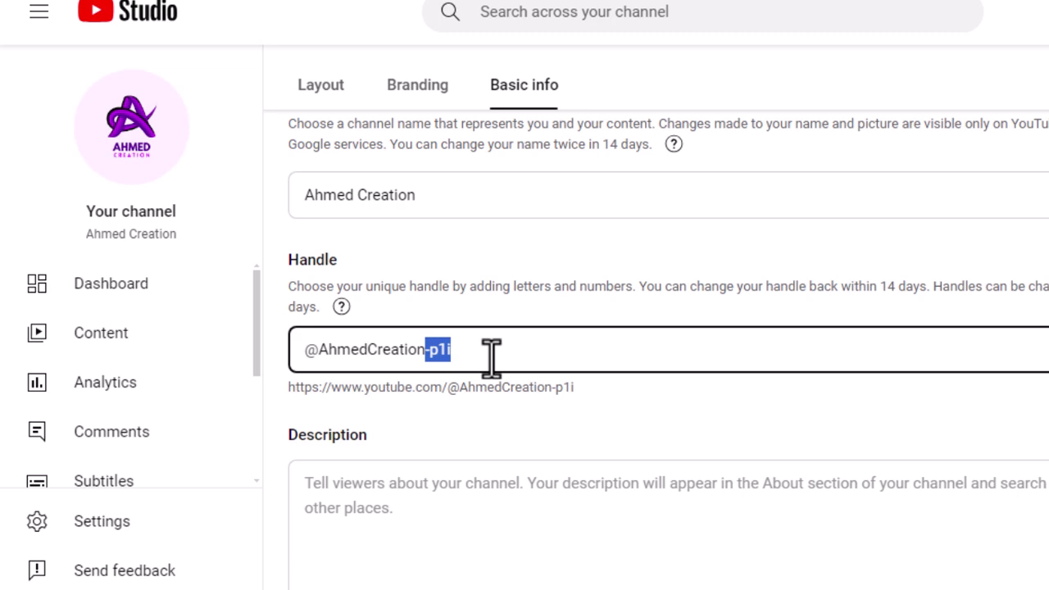
text(bd)
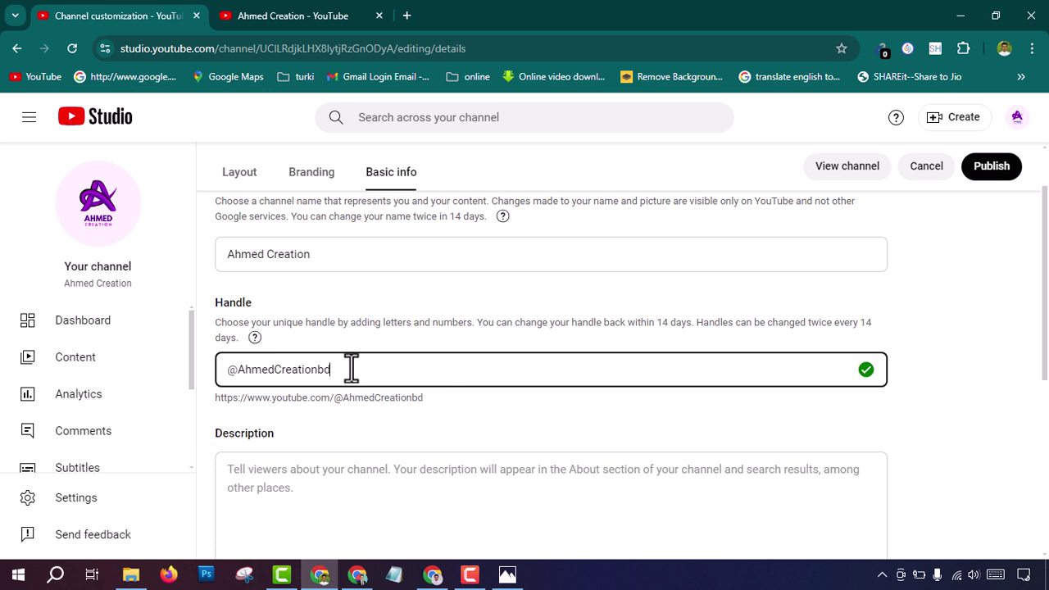
drag(328, 369, 318, 370)
key(BackSpace)
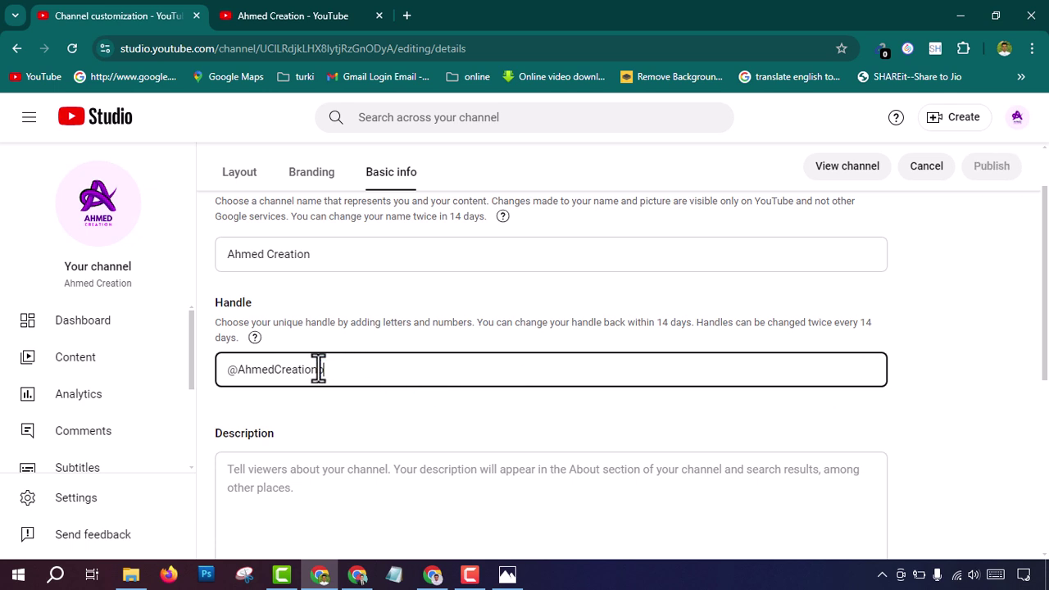
text(b)
key(BackSpace)
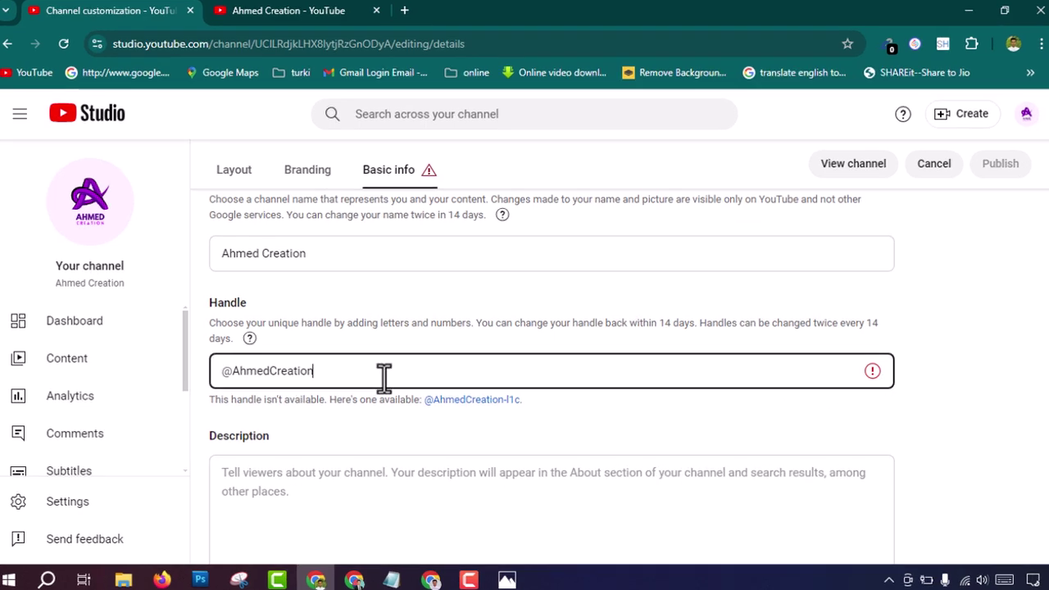
text(bd)
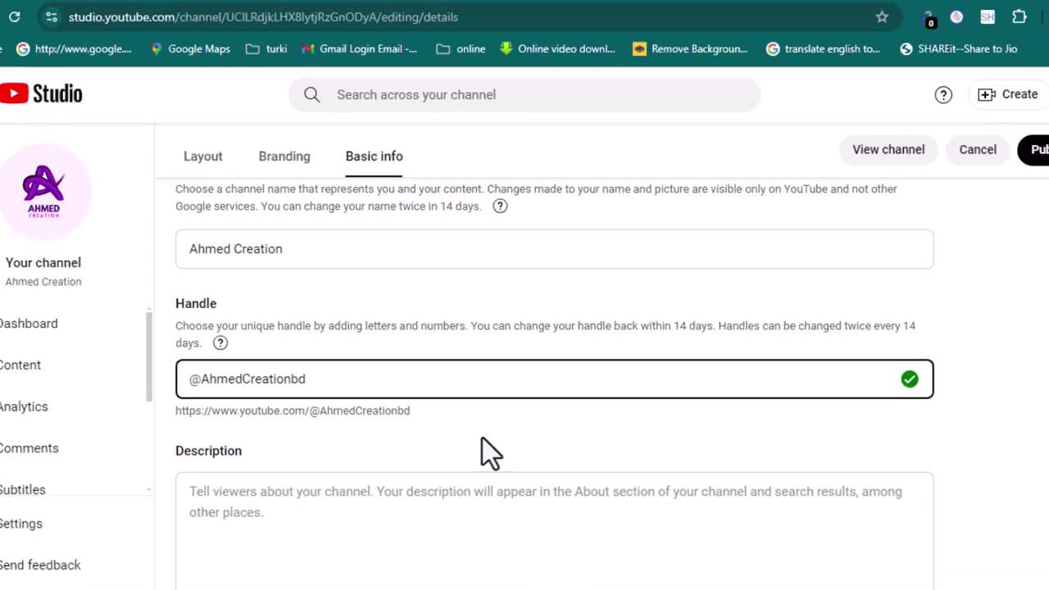
Step: Place the cursor in the channel Description box, then bring up the other Chrome window
scroll(489, 455, down, 2)
click(263, 327)
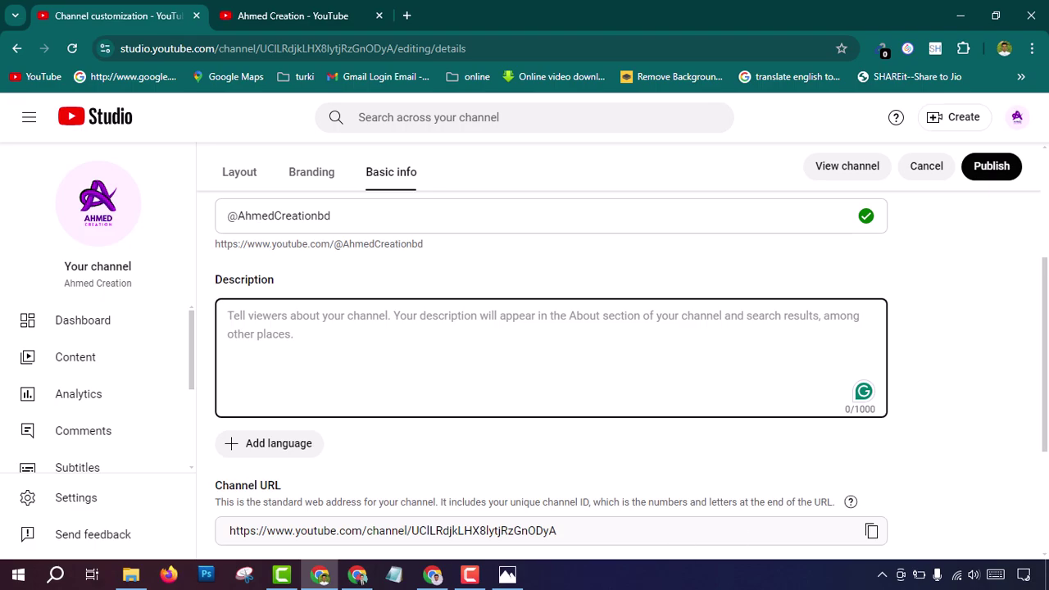
click(432, 575)
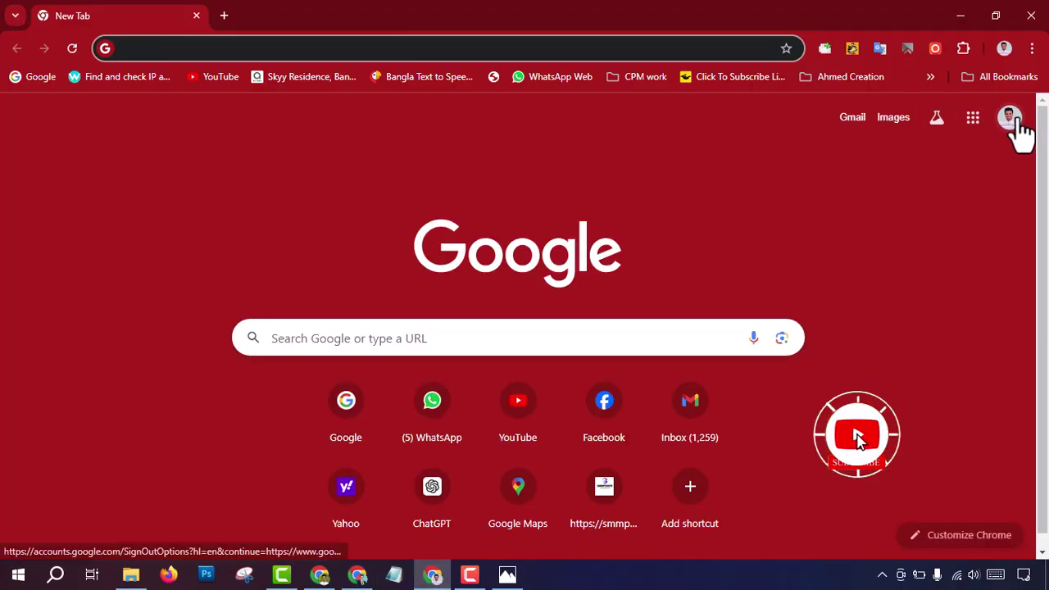
Step: Search Google for 'chatggpt' and open the chatgpt.com result
click(171, 48)
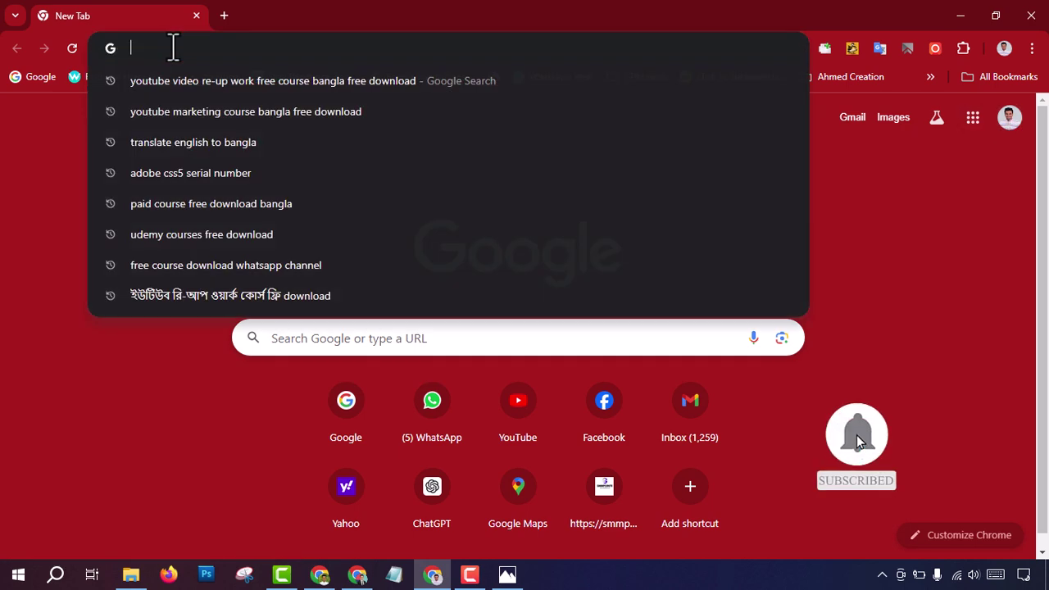
text(chat)
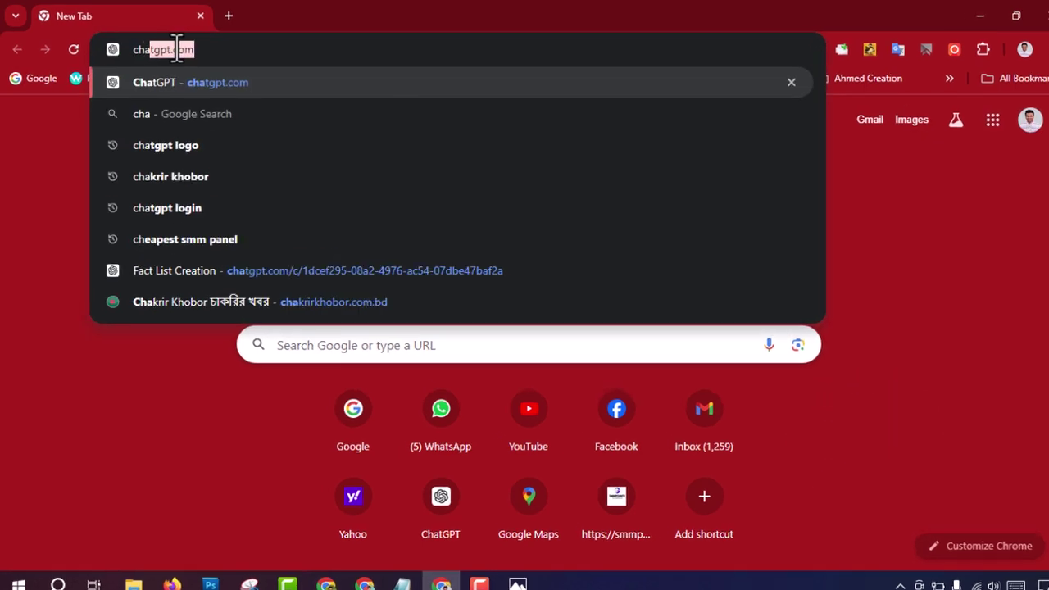
text(g)
key(BackSpace)
text(gp)
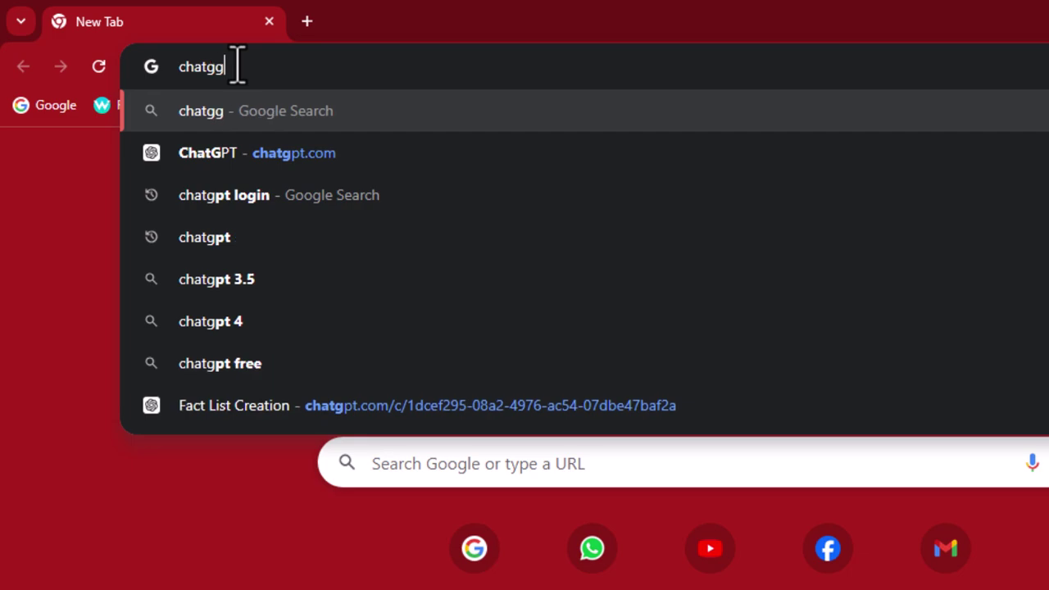
text(t)
key(Return)
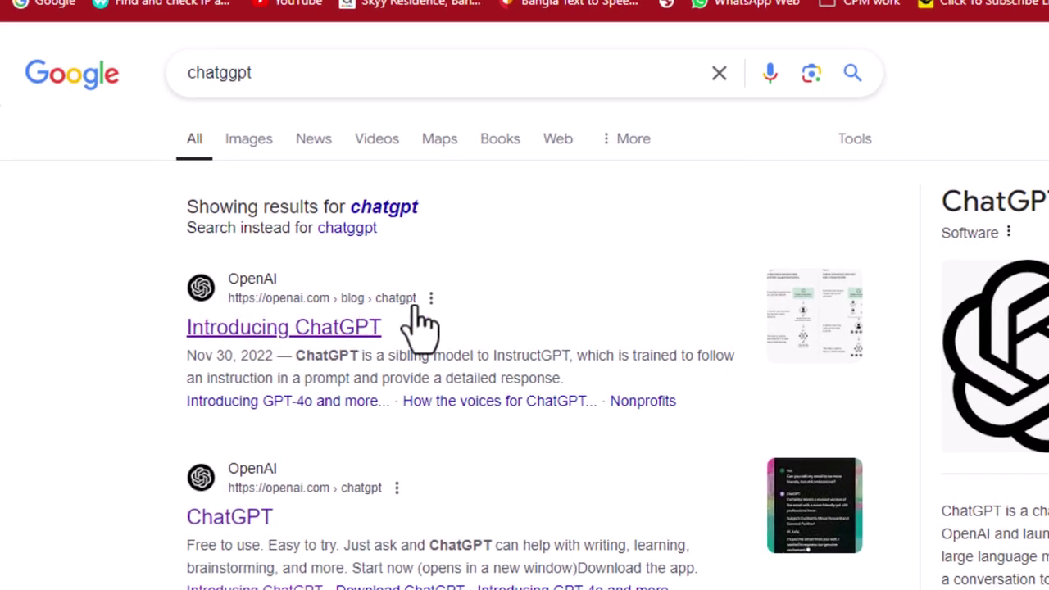
scroll(327, 323, down, 4)
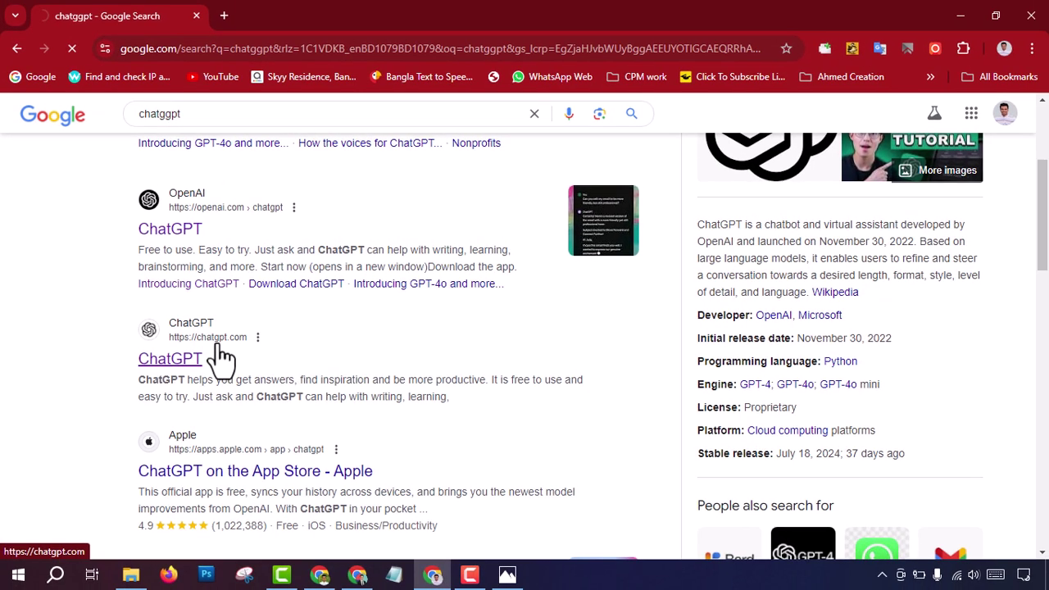
click(292, 370)
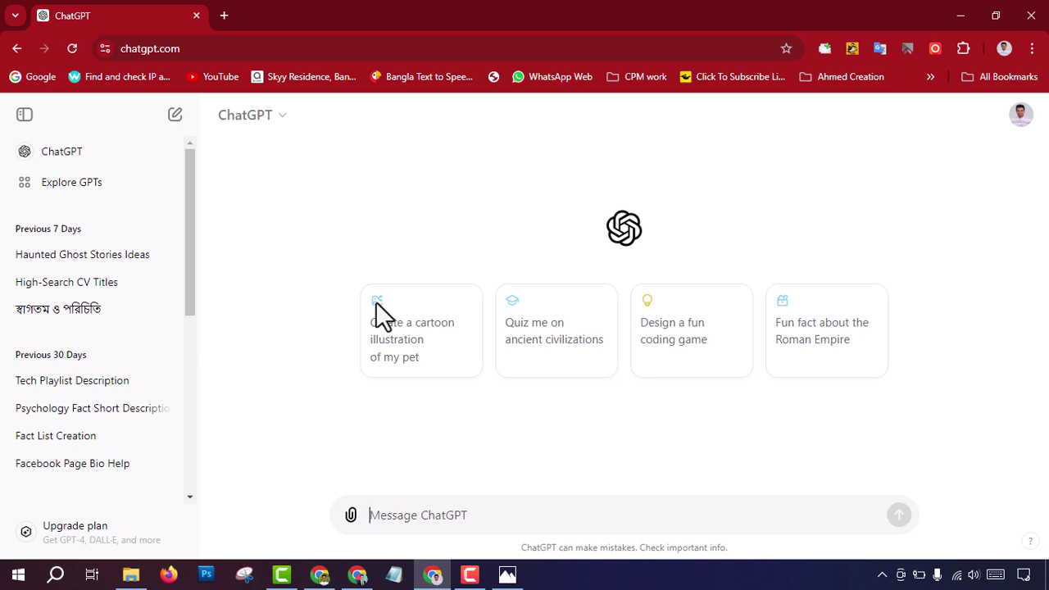
Step: Log out of ChatGPT and sign back in using a Google account
click(1021, 115)
click(883, 266)
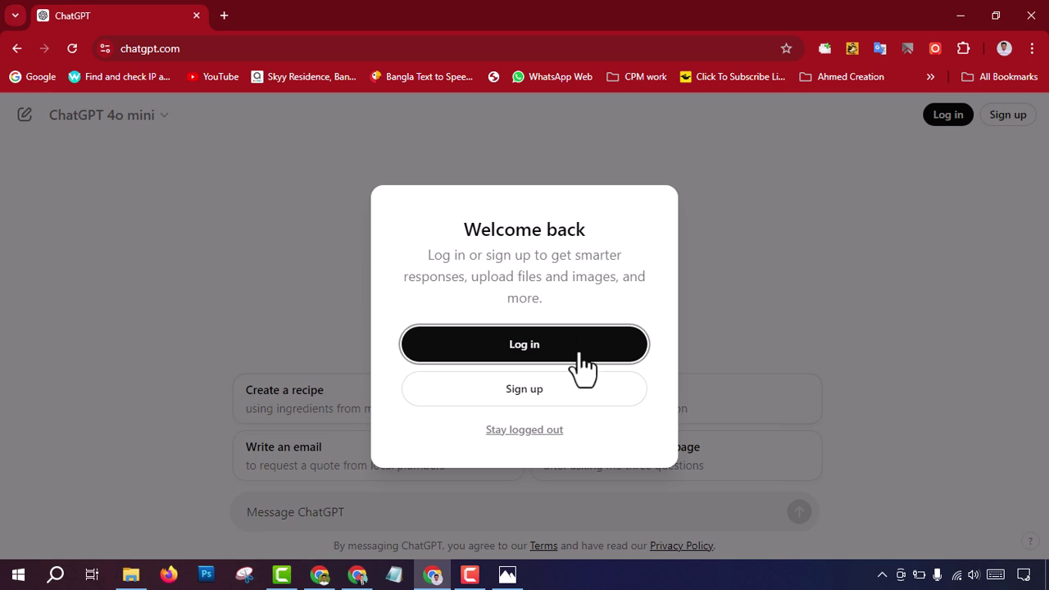
click(527, 395)
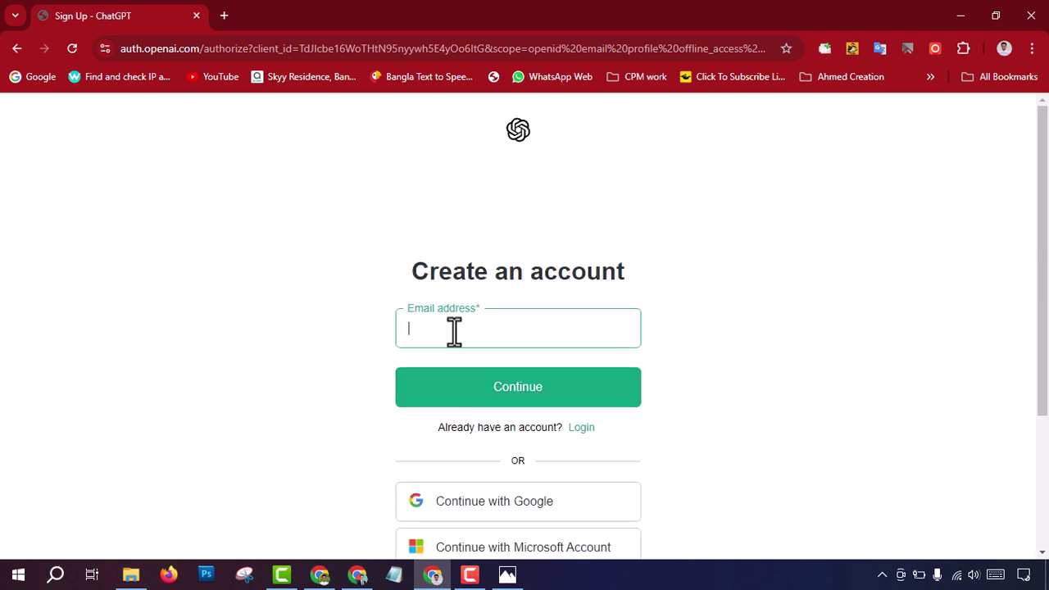
click(450, 332)
click(741, 319)
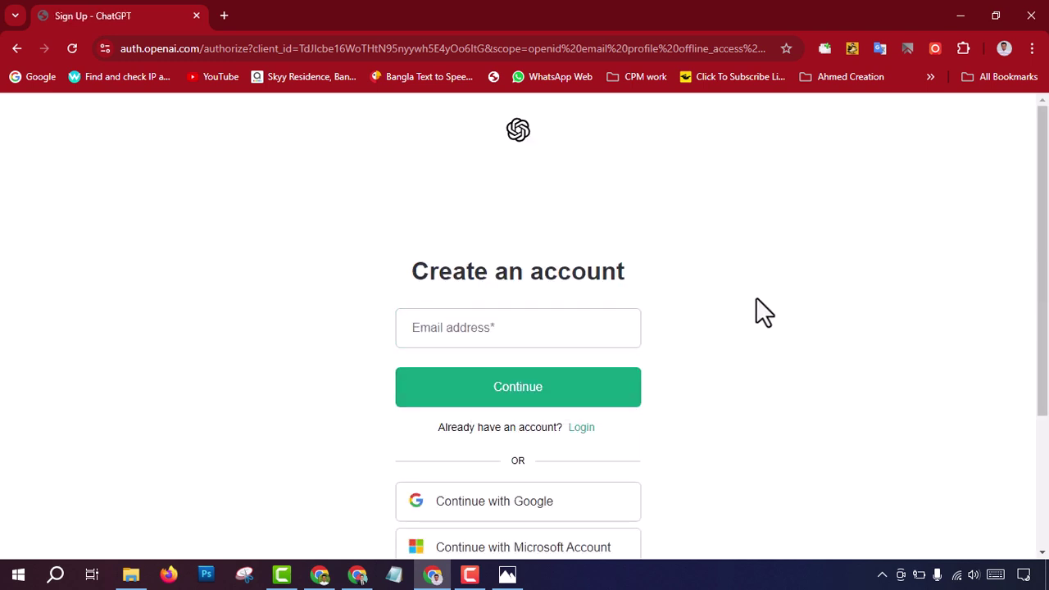
scroll(484, 364, down, 1)
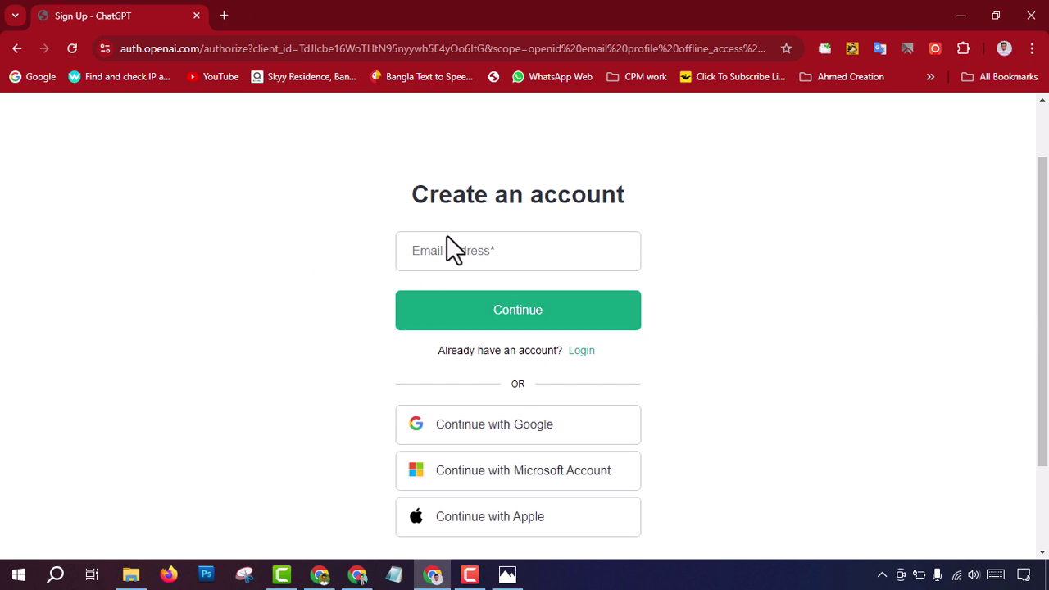
click(500, 432)
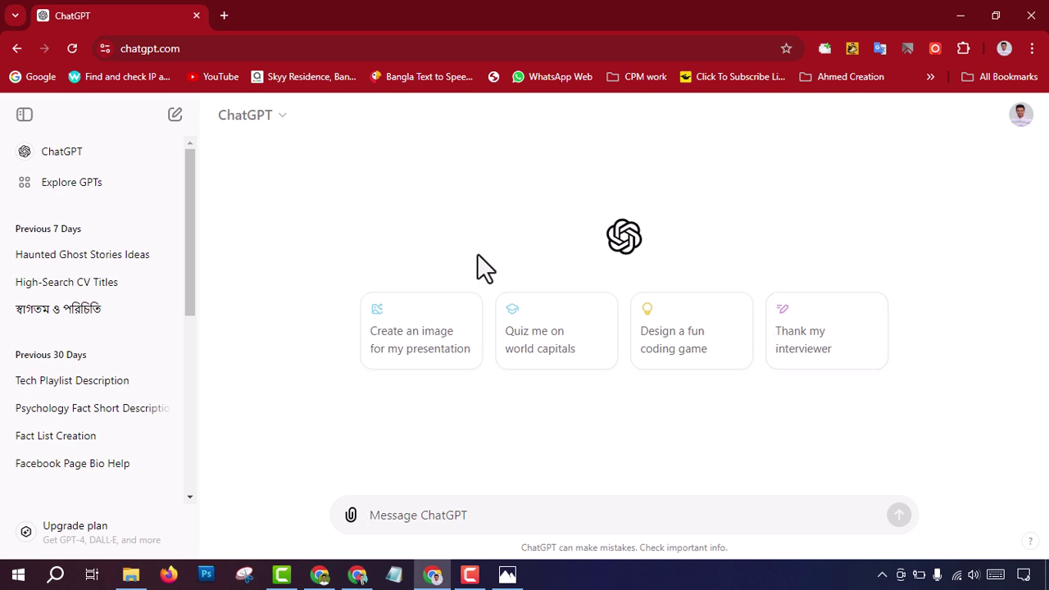
click(408, 515)
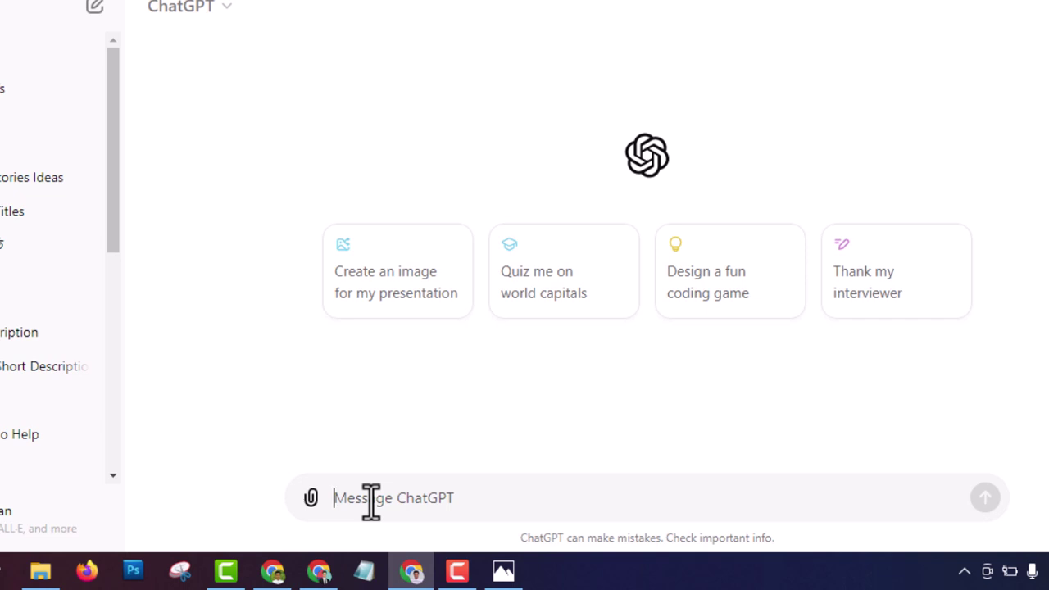
text(হা)
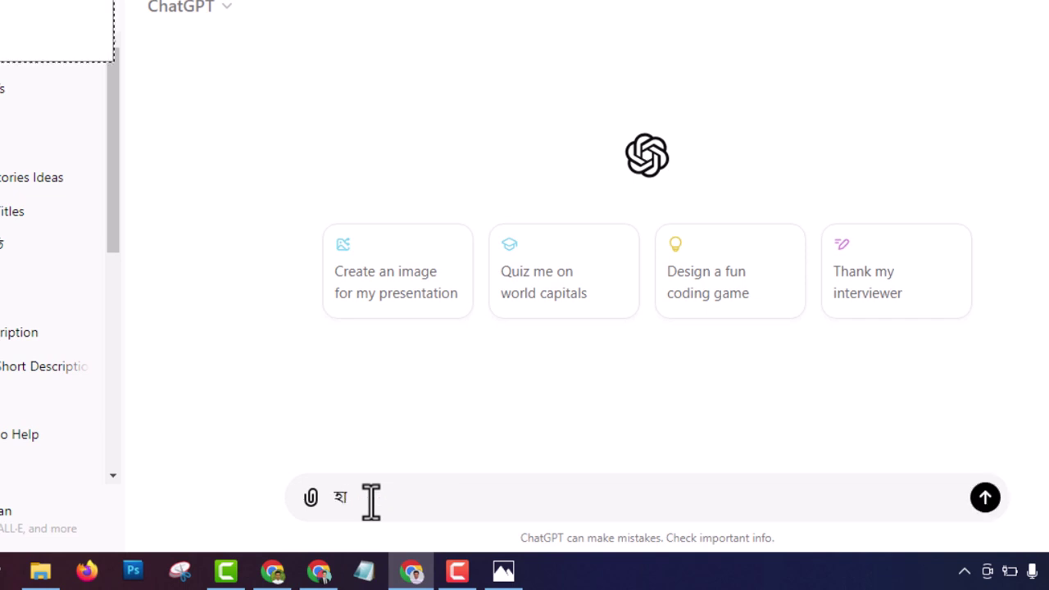
text(ই)
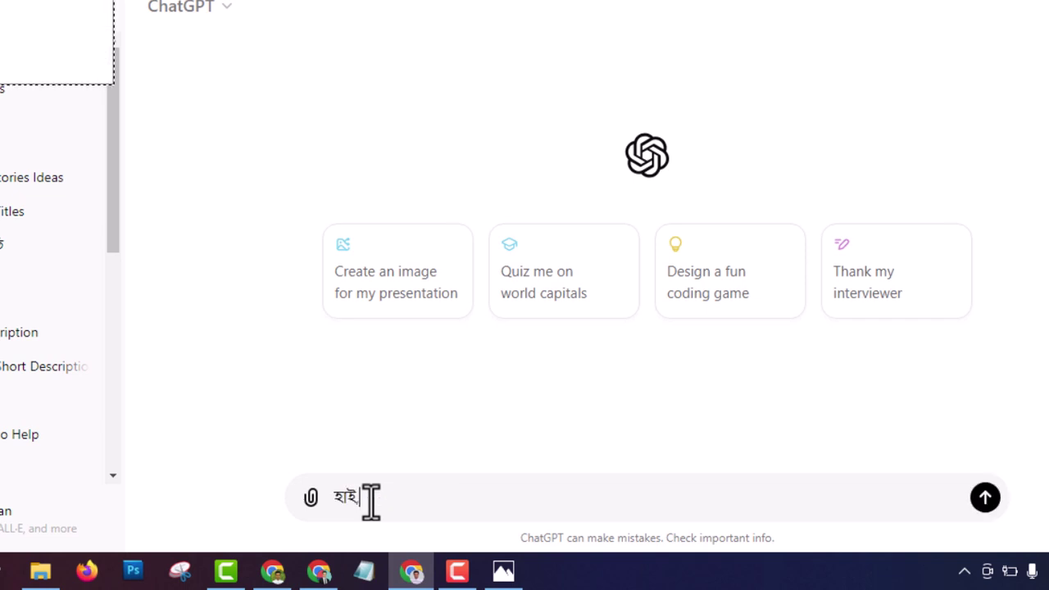
key(Return)
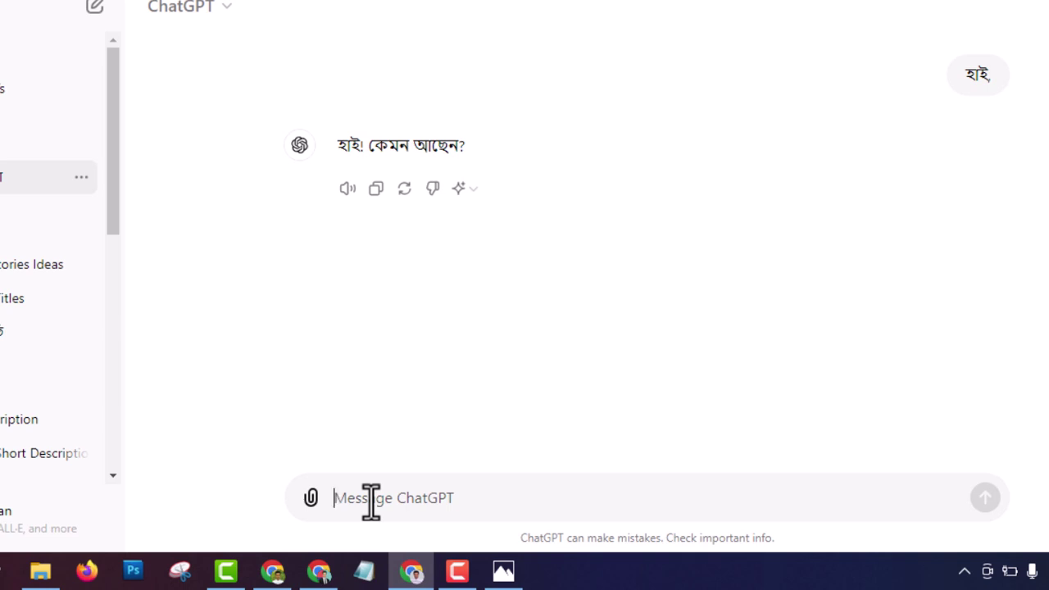
text(আমার নতুন ইউটিউব চ্যানেলের জন্য Description দাও)
key(Return)
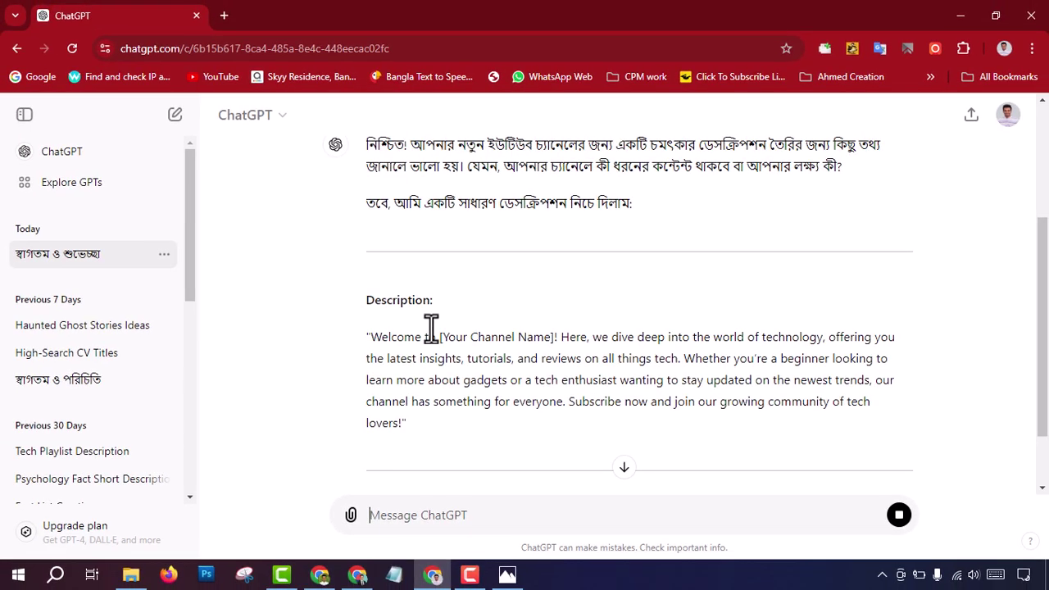
scroll(417, 258, down, 1)
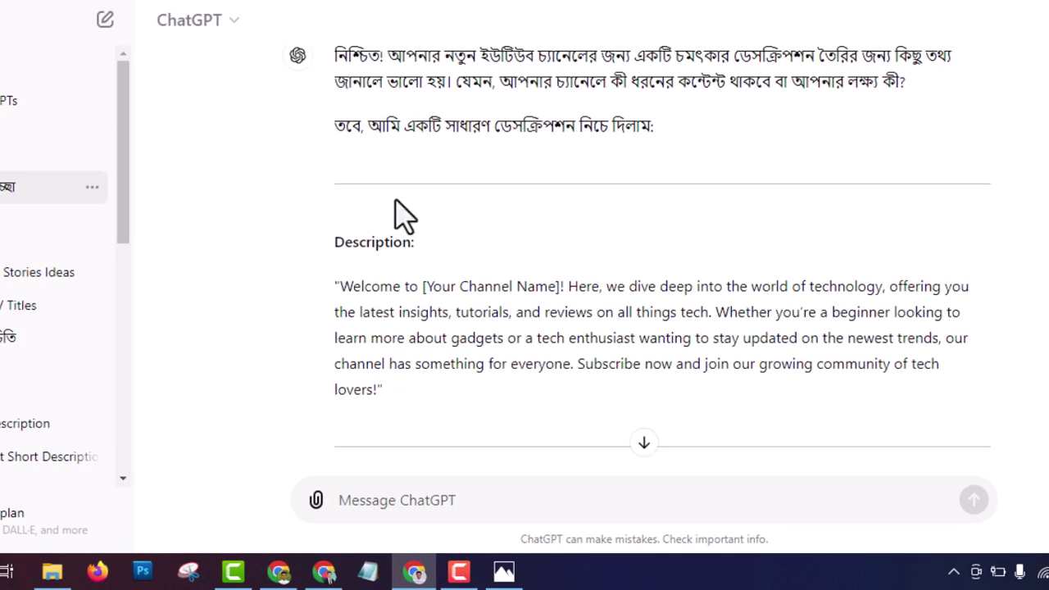
scroll(422, 263, up, 1)
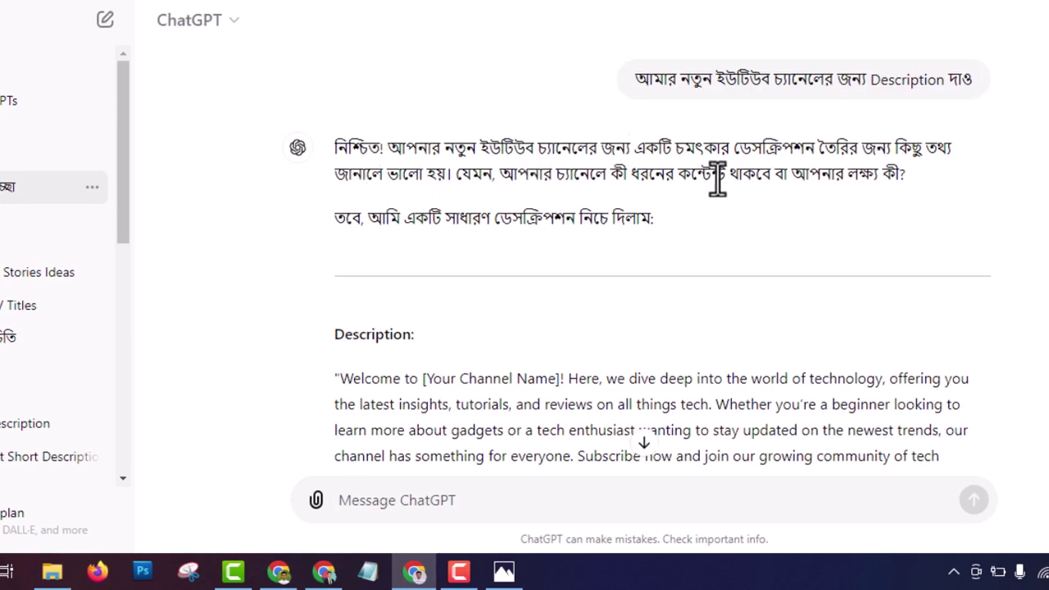
scroll(597, 246, down, 3)
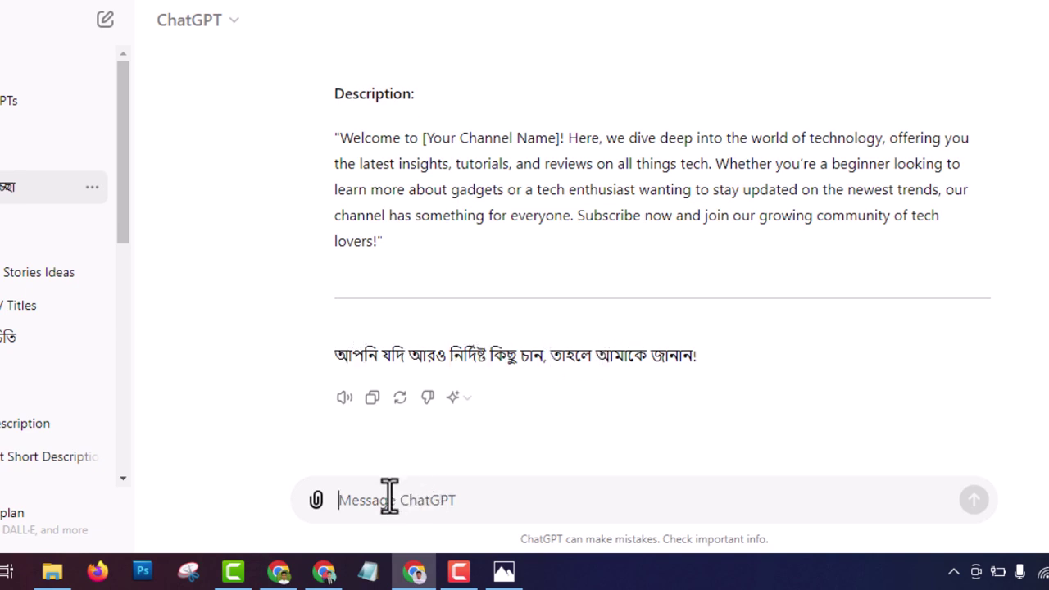
Step: Tell ChatGPT the channel is 'টেক রিলেটেড' (tech related)
text(টেক রি)
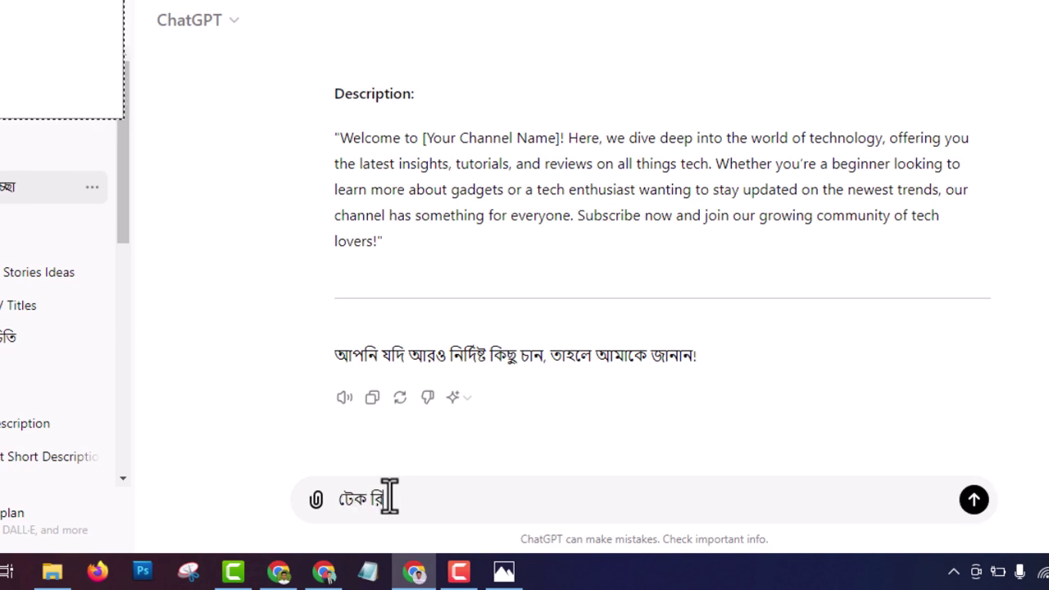
text(লেটে)
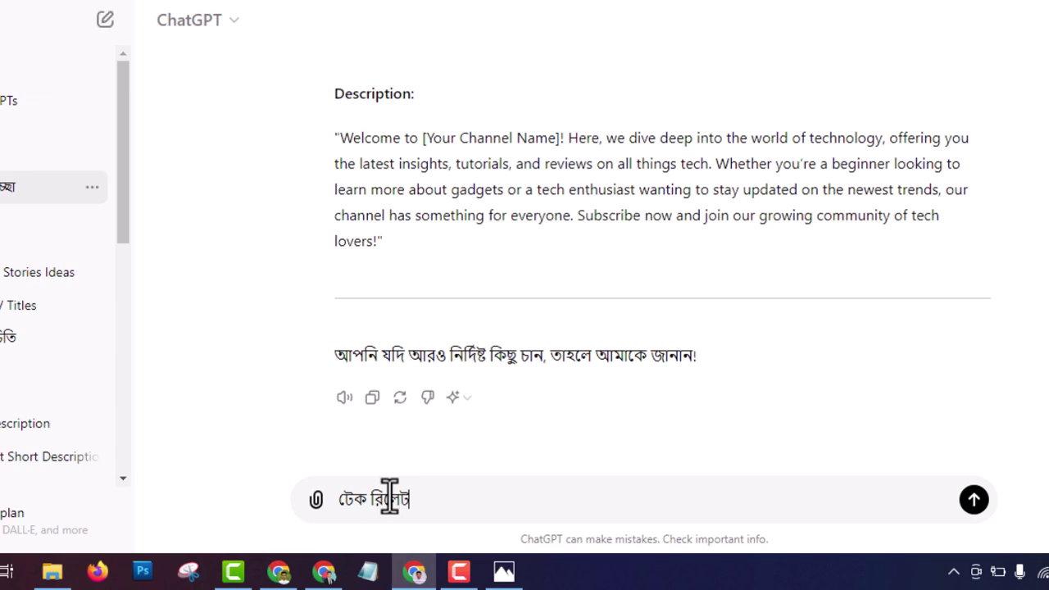
text(ড)
key(Return)
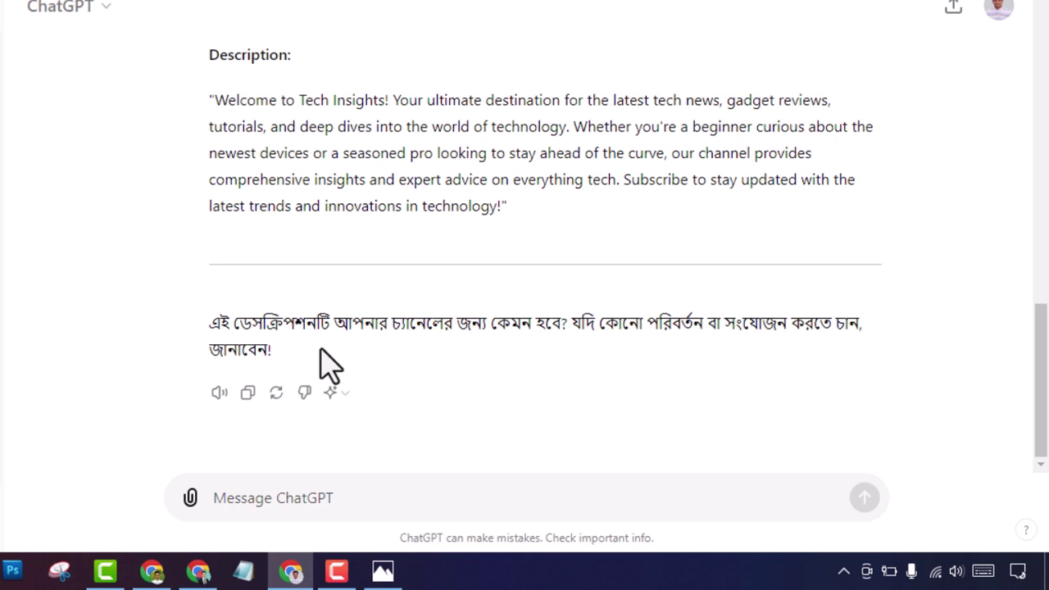
scroll(645, 274, up, 6)
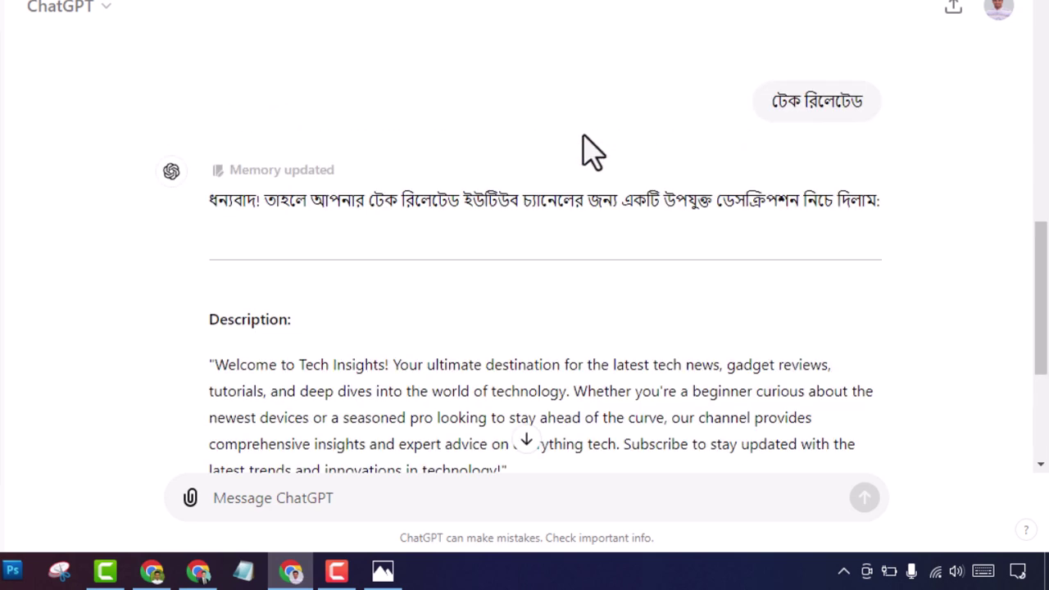
scroll(569, 201, up, 10)
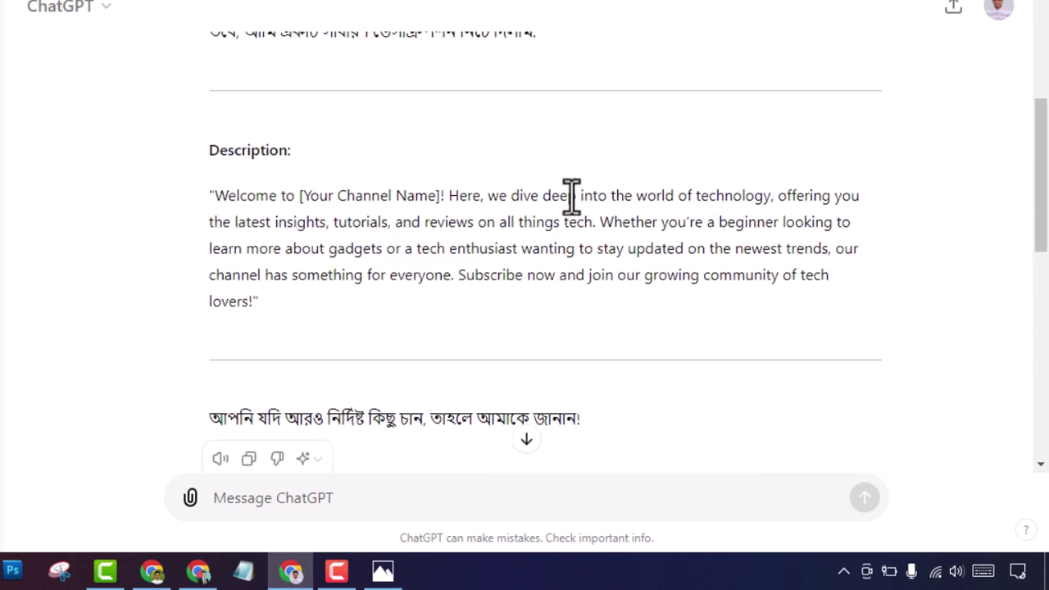
Step: Resend the earlier description prompt with 'চ্যানেল নামঃ Ahmed Creation' and the tech topics added
mouse_move(524, 222)
mouse_down()
mouse_move(717, 224)
mouse_move(514, 240)
mouse_up()
key(ctrl+c)
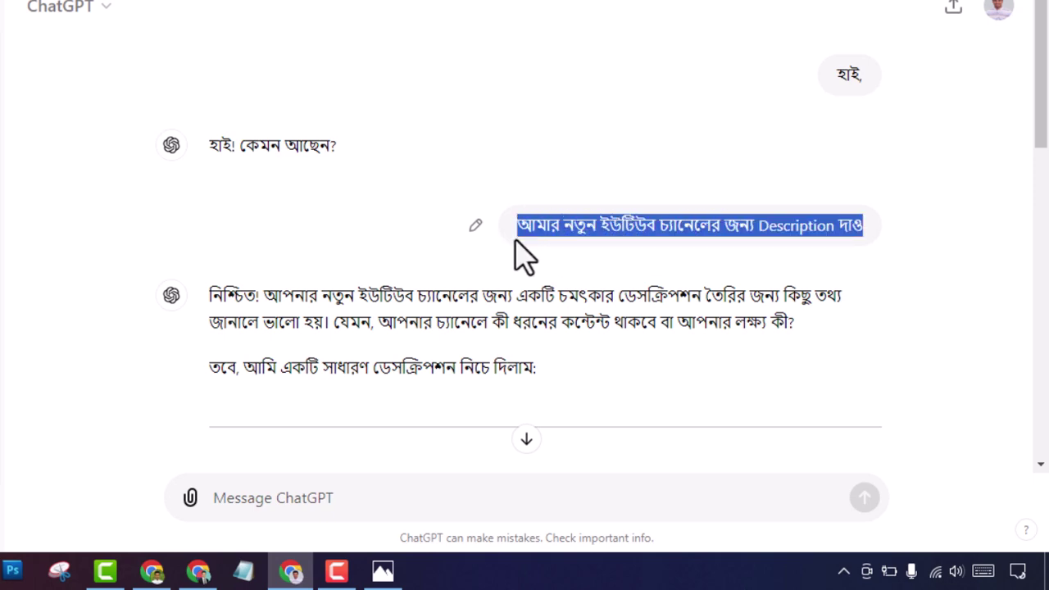
scroll(344, 330, down, 10)
click(273, 497)
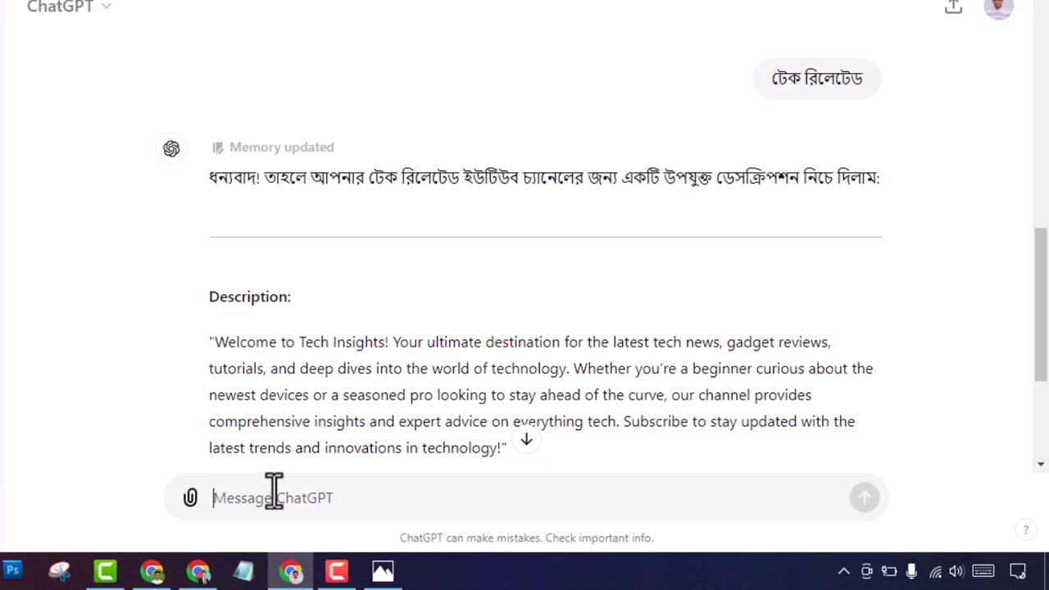
key(ctrl+v)
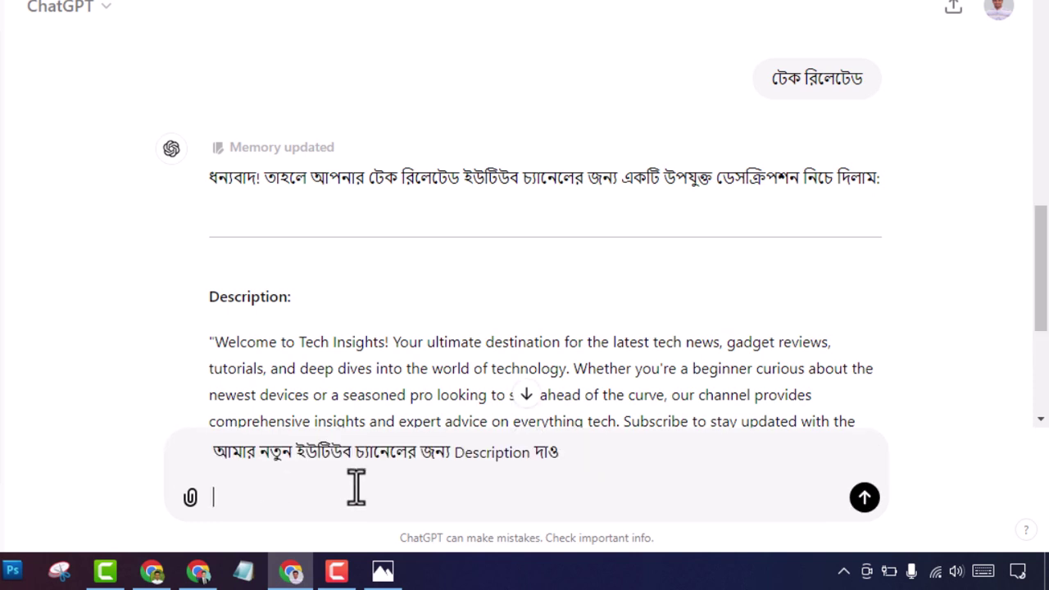
text(চ্যানেল নামঃ)
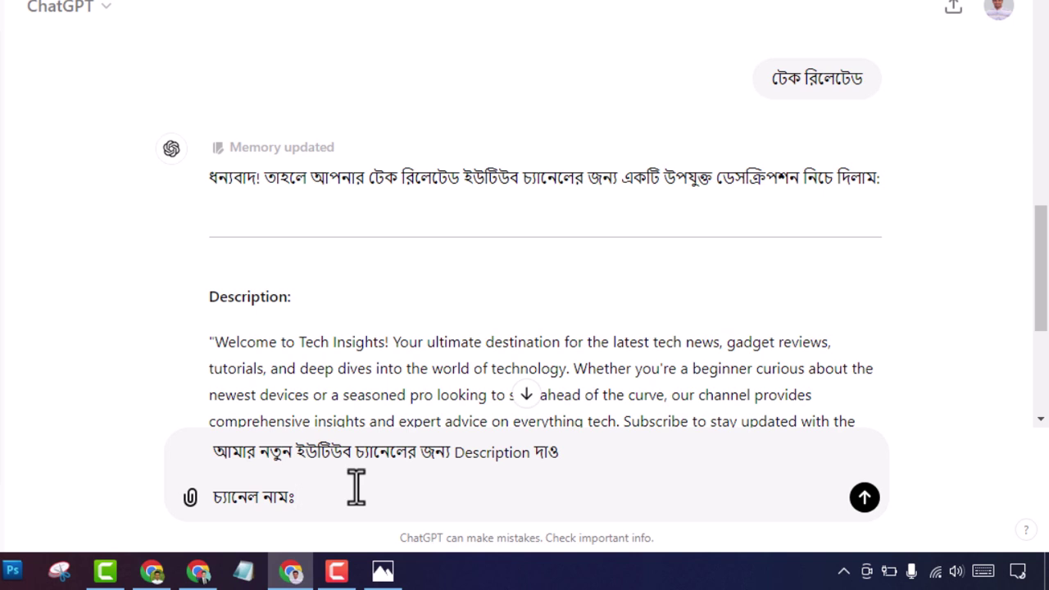
text( Ahmed Creation,;)
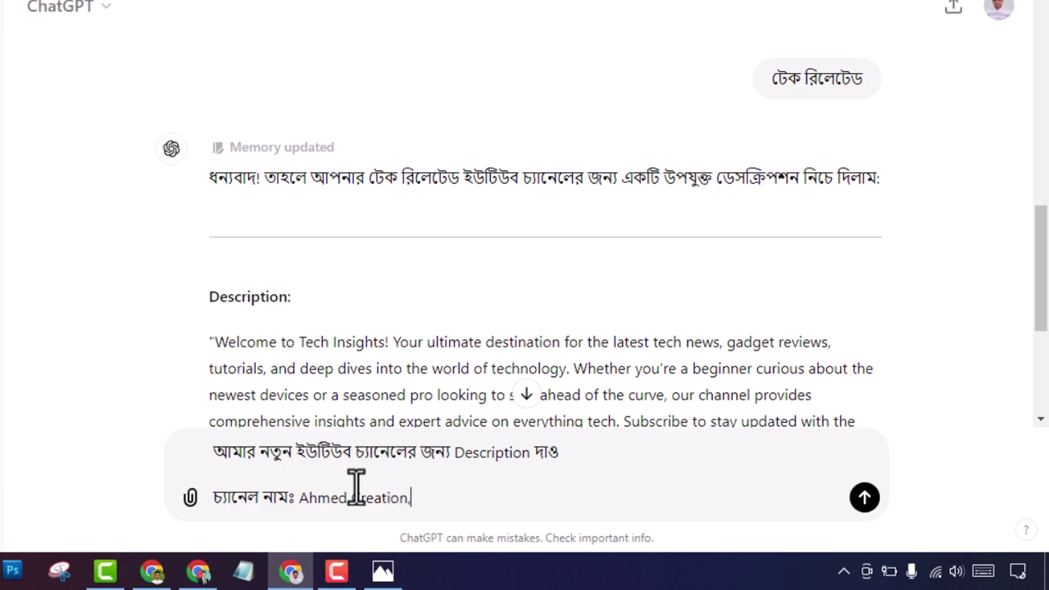
key(BackSpace)
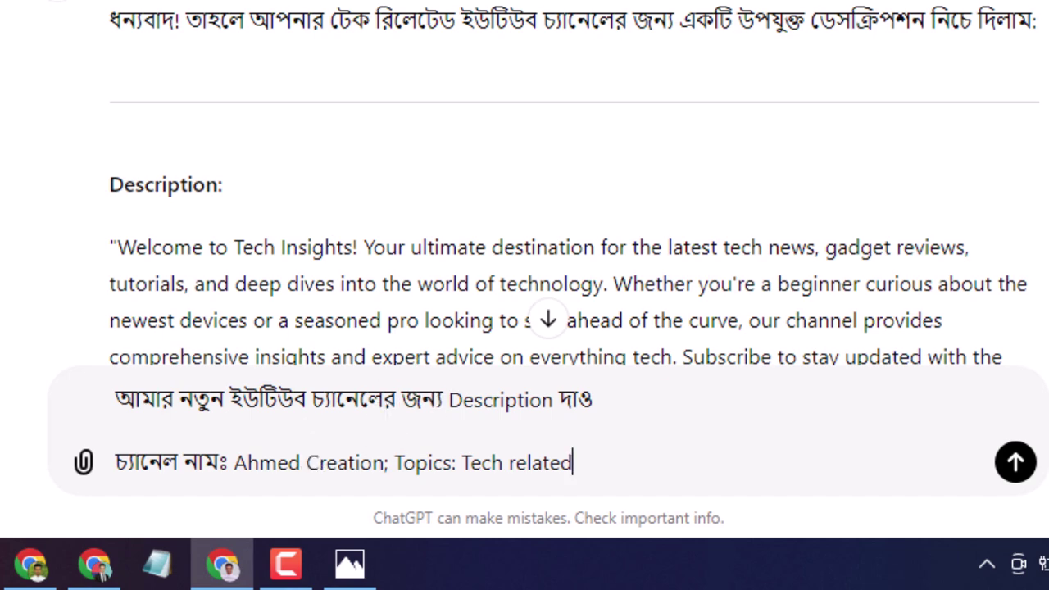
scroll(603, 328, down, 5)
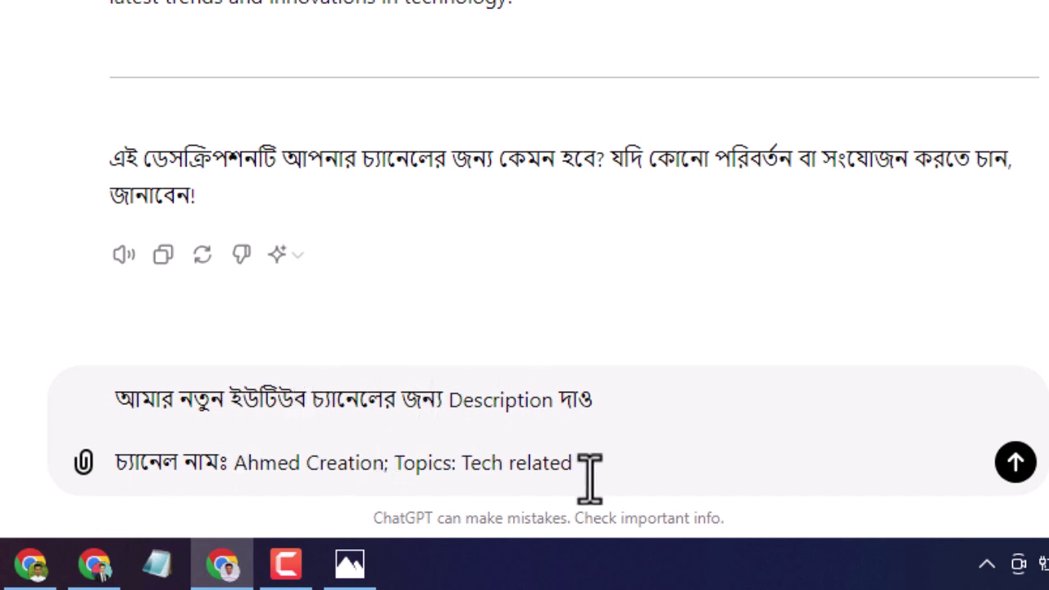
click(1016, 464)
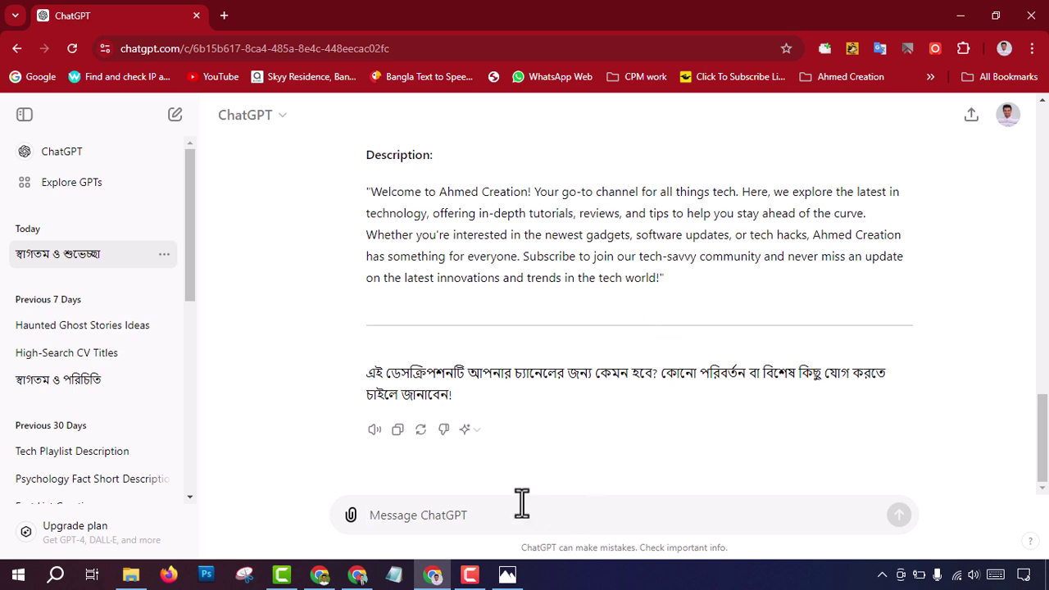
Step: Ask ChatGPT 'বাংলায় লিখে দাও' to get the description in Bengali, then select the Bengali reply
text(bang)
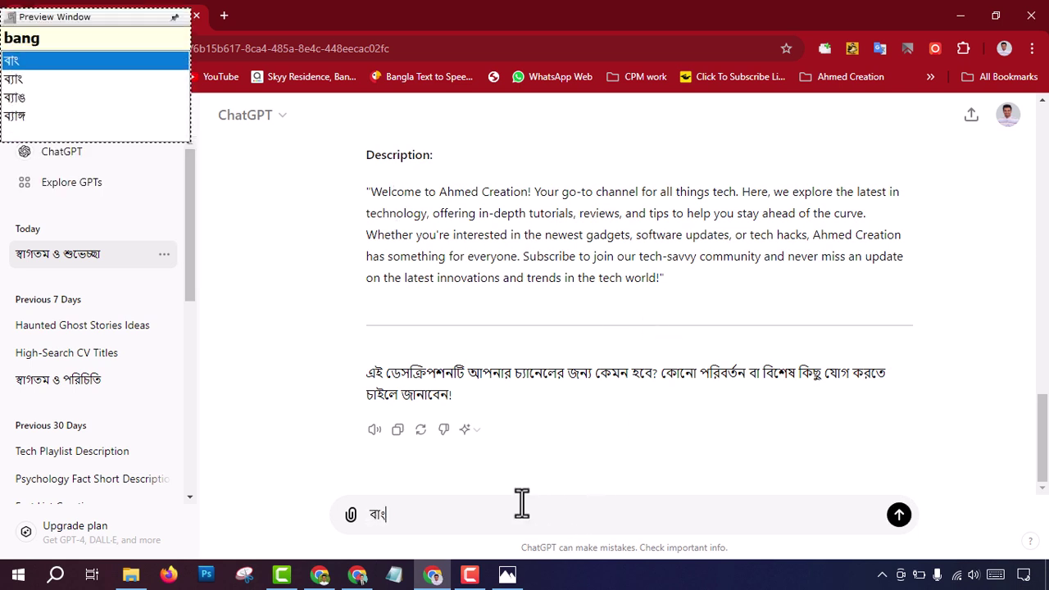
text(lay)
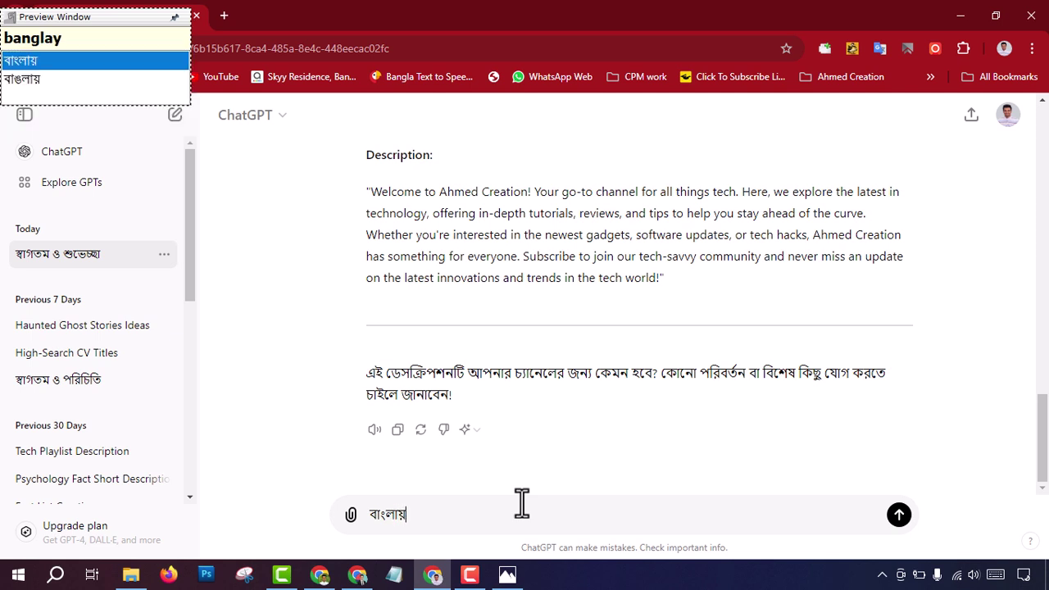
text( likhe dao)
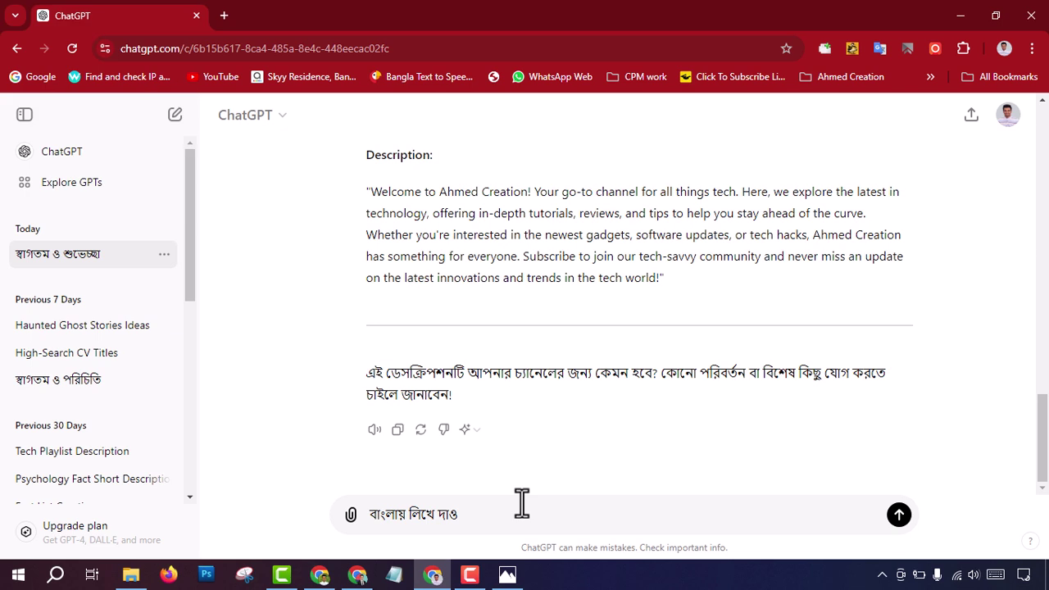
key(Return)
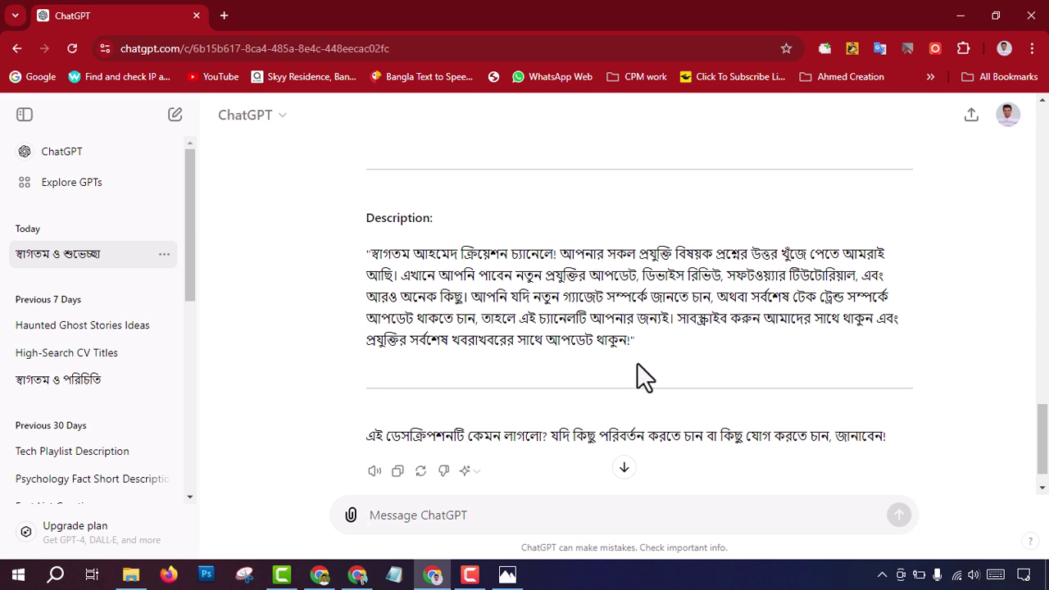
drag(623, 342, 362, 254)
Step: Send ChatGPT the Bengali request 'আরো লিখে দাও' for a longer description
click(613, 367)
click(460, 516)
text(ara)
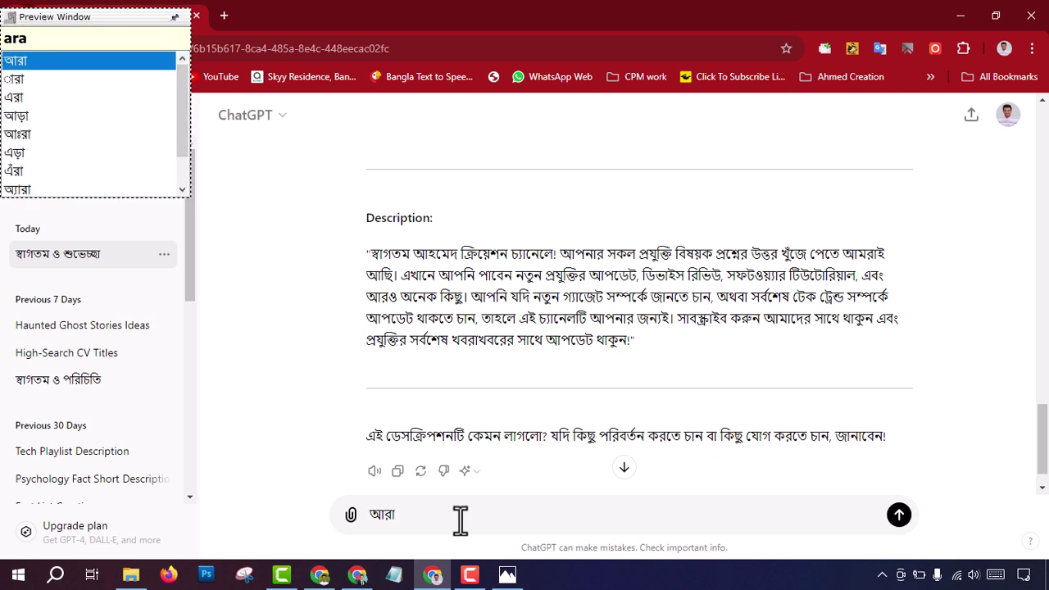
key(BackSpace)
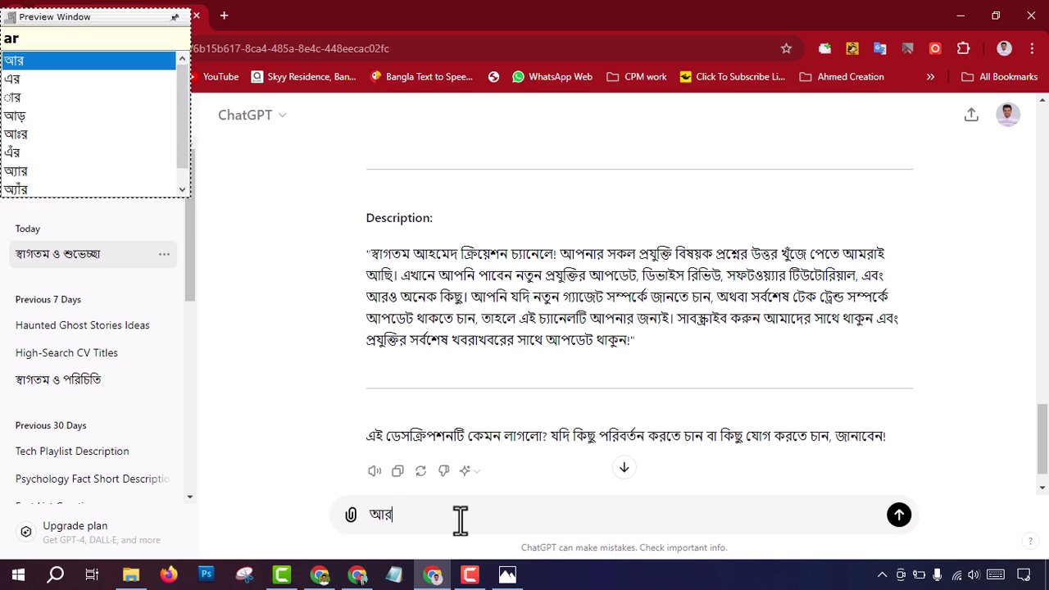
key(BackSpace)
text(rO)
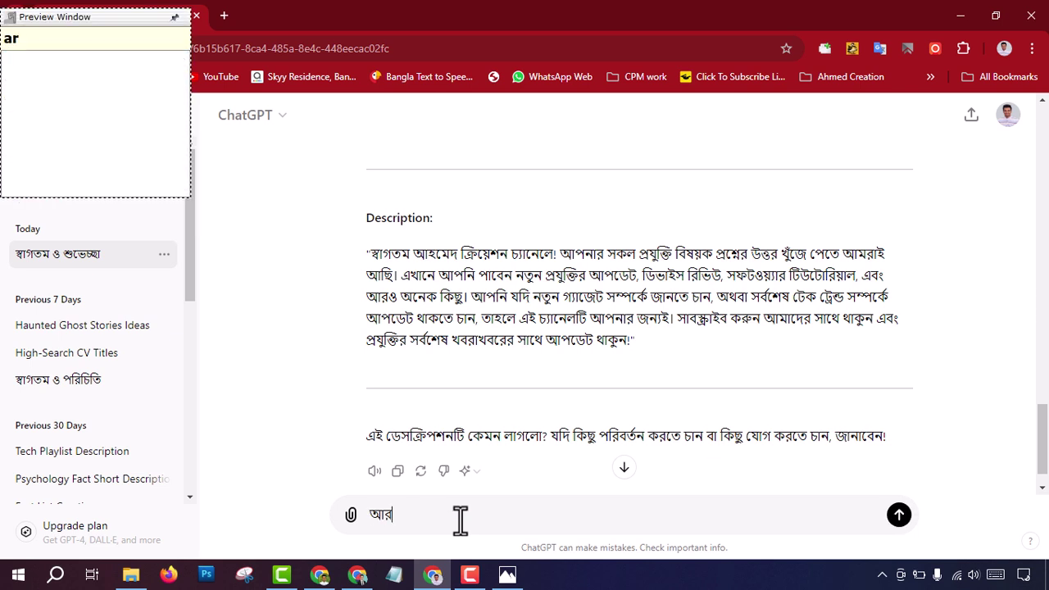
text(O)
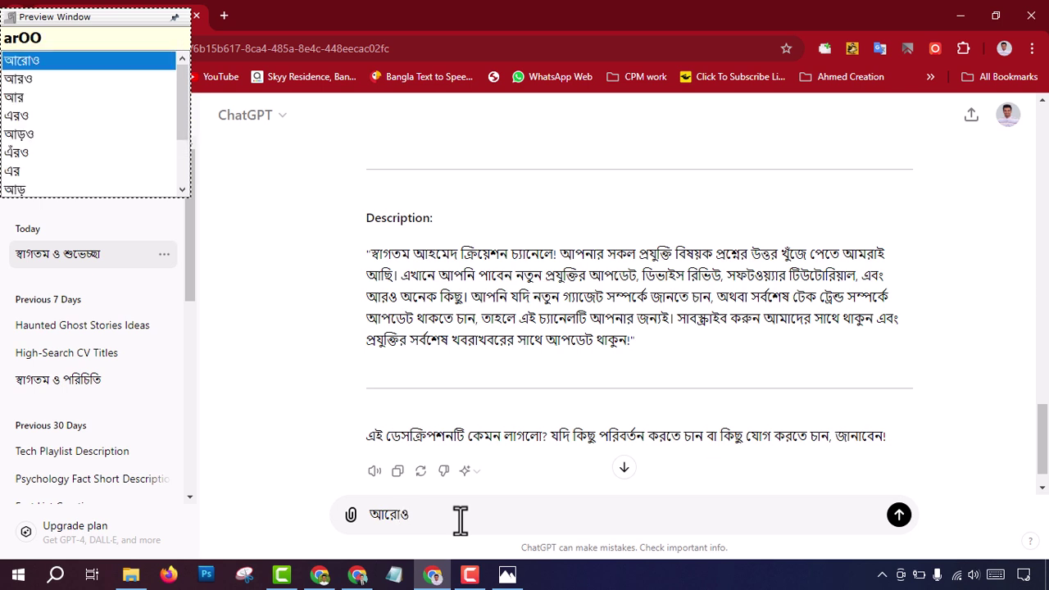
key(BackSpace)
key(space)
text(d)
key(BackSpace)
text(likhe)
key(space)
text(dao)
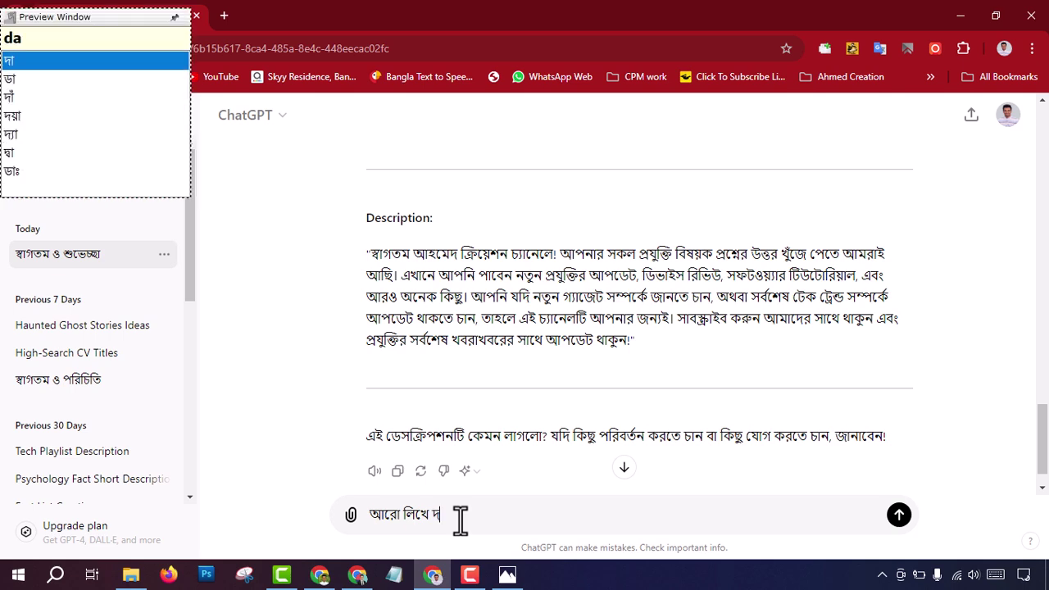
key(space)
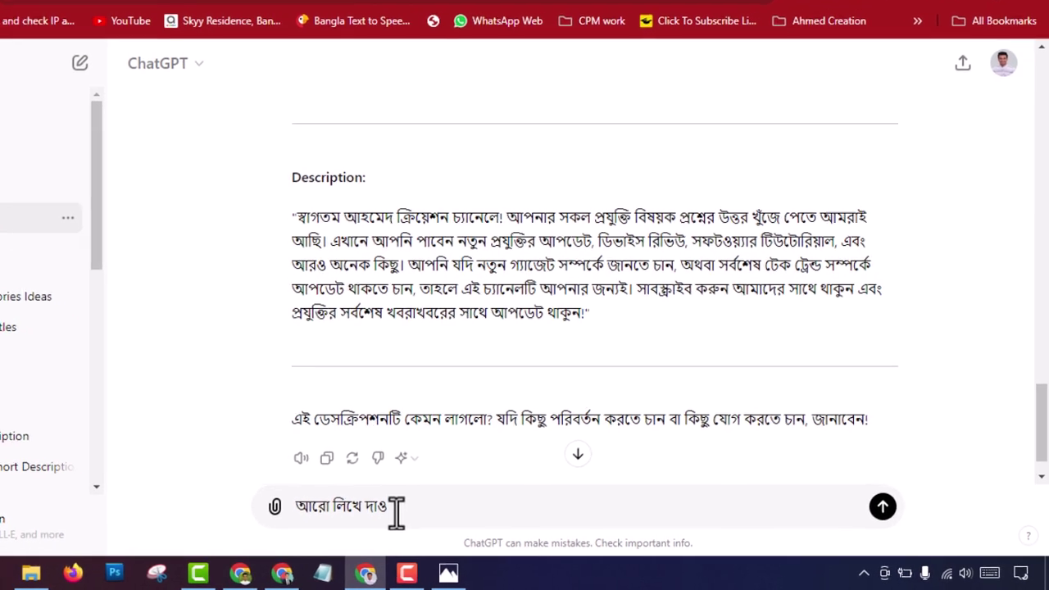
key(Return)
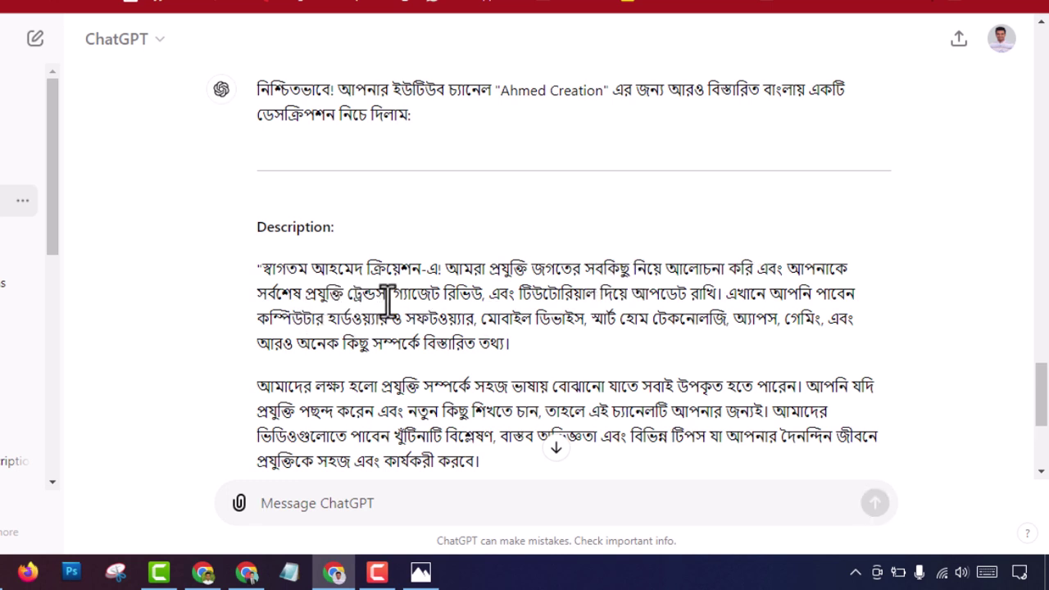
Step: Copy the full three-paragraph Bengali description and return to YouTube Studio's Basic info page
scroll(433, 403, down, 2)
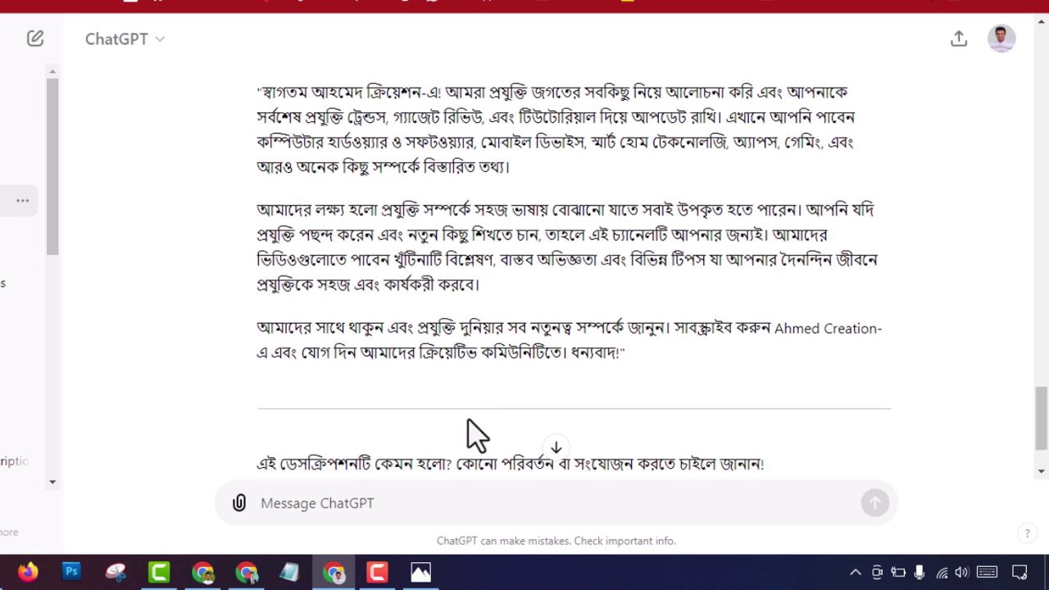
drag(637, 356, 253, 94)
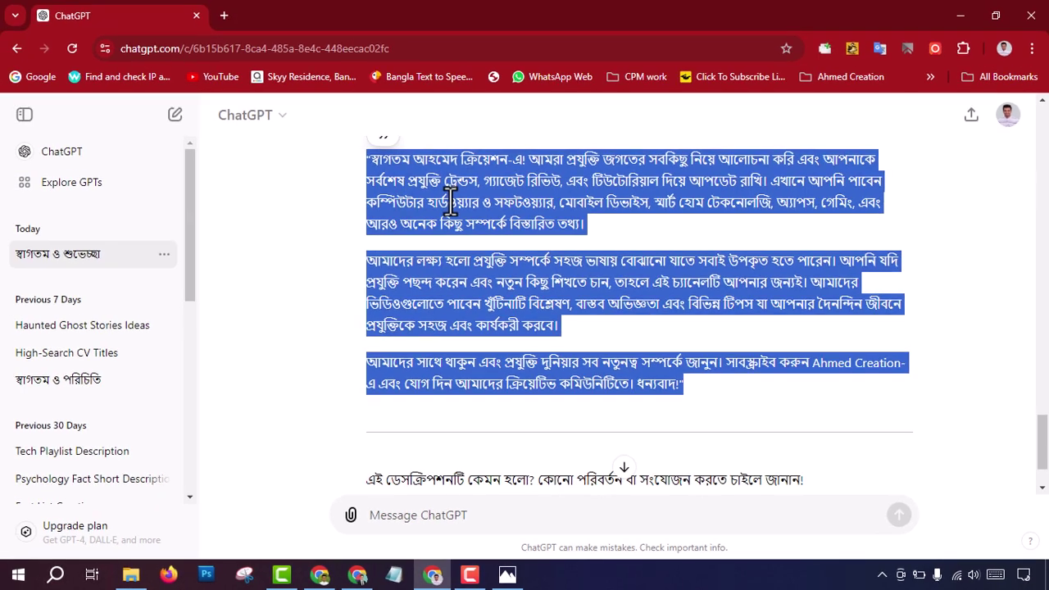
right_click(450, 200)
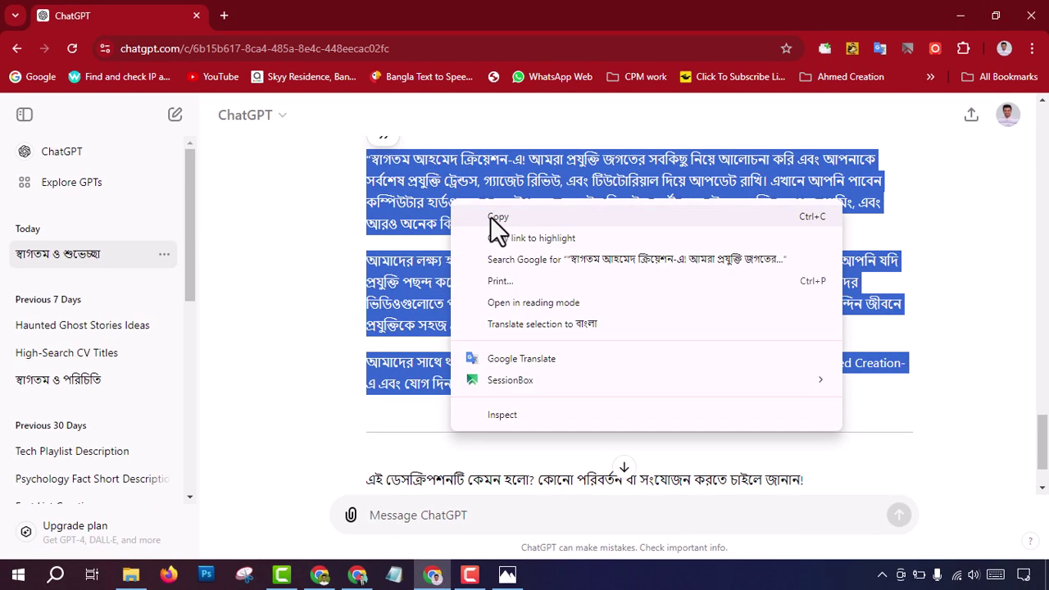
click(490, 217)
click(319, 574)
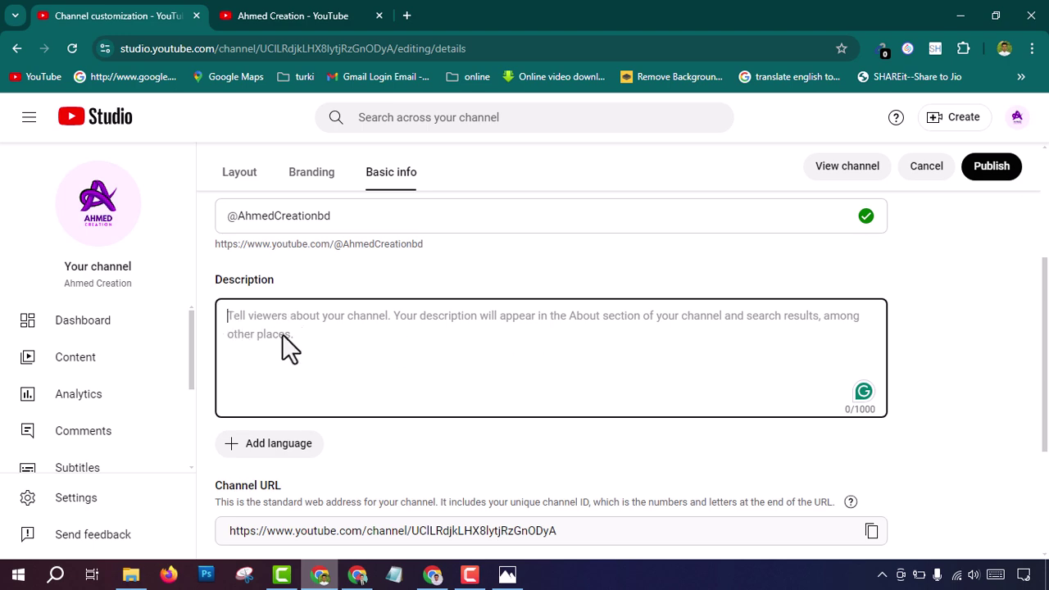
Step: Paste the copied Bengali text into the channel Description, filling 765/1000 characters
key(ctrl+v)
right_click(361, 338)
click(321, 417)
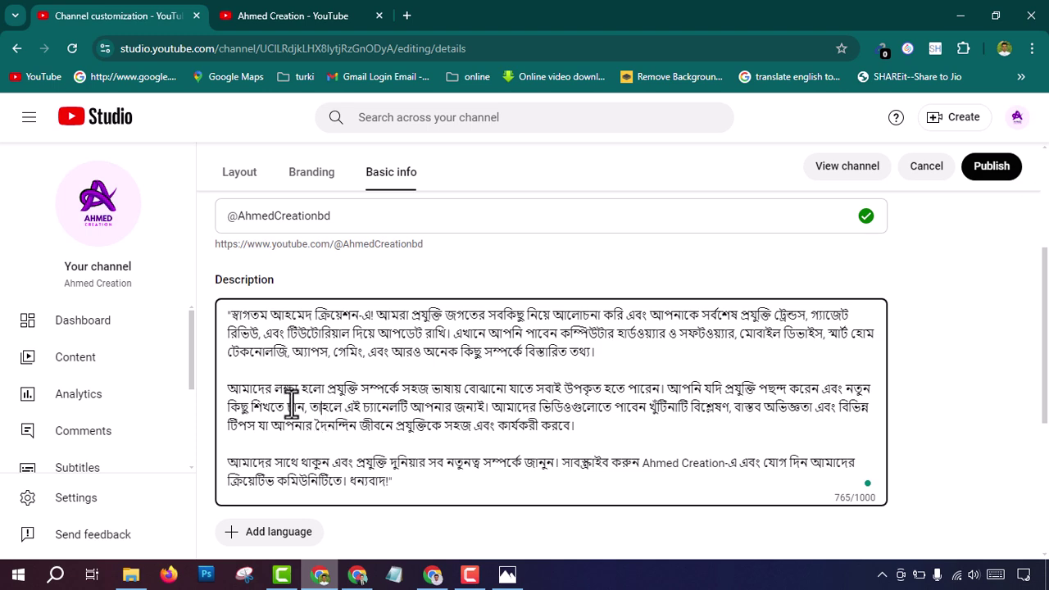
scroll(358, 386, down, 1)
scroll(424, 410, down, 3)
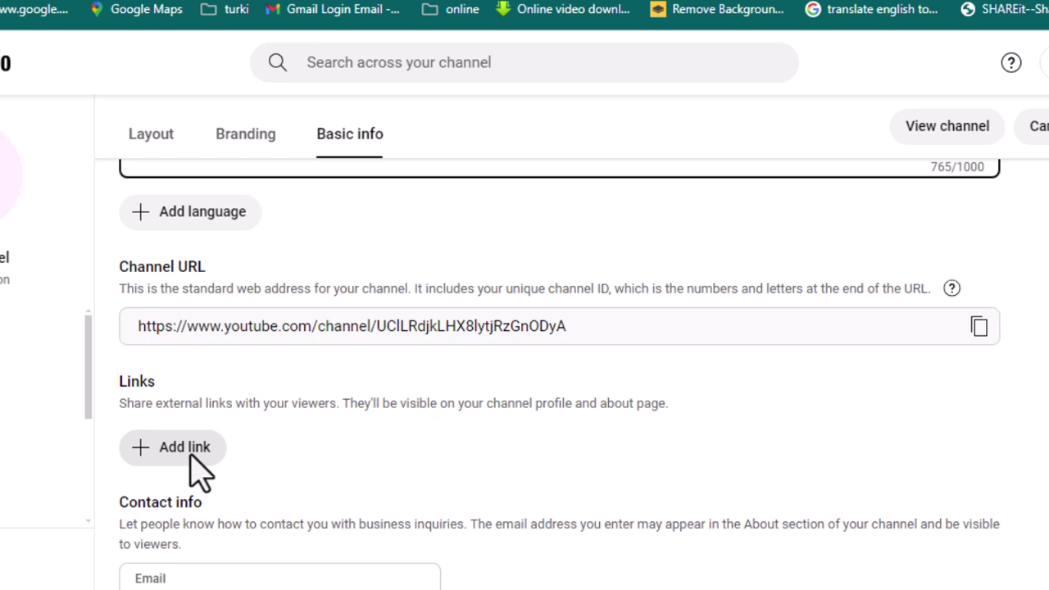
Step: Add a channel link titled 'facebook' with its URL still empty, and open a new Chrome tab
click(144, 451)
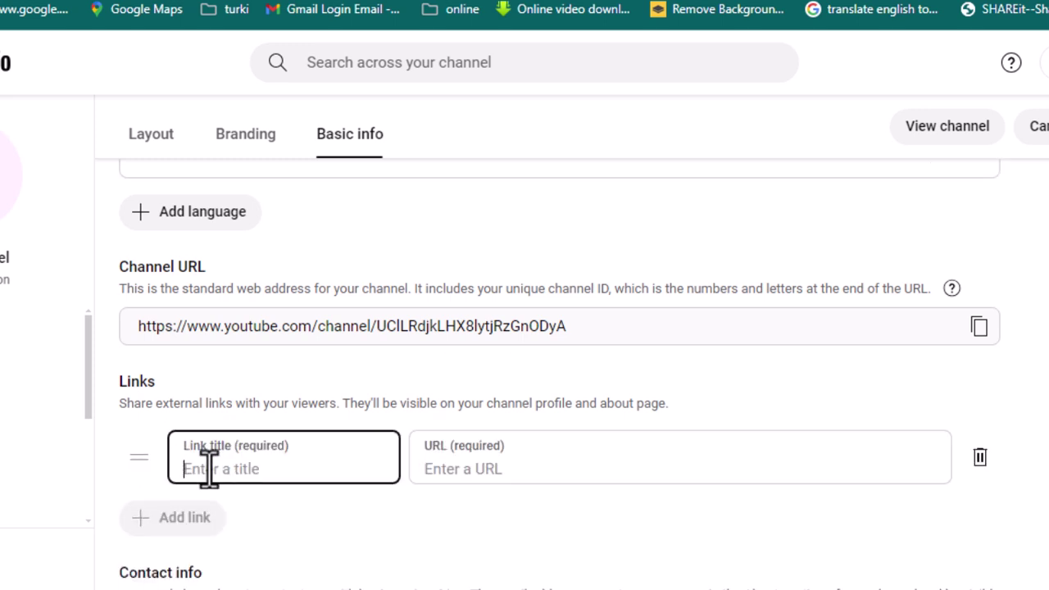
text(facebook)
click(460, 475)
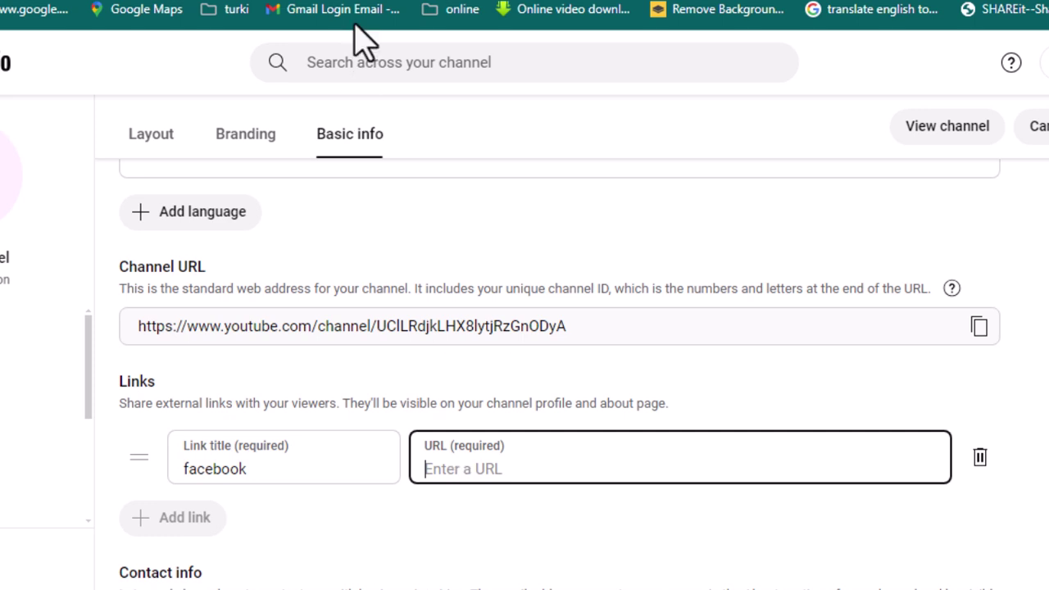
click(403, 6)
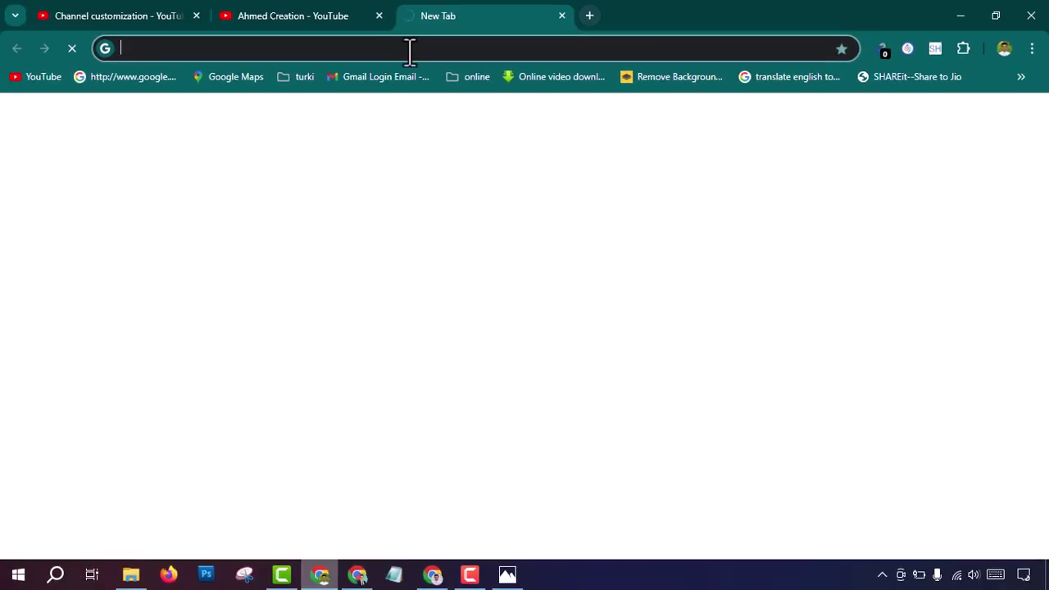
Step: Type facebook.com/ahmed in the new tab's address bar and select it for copying
text(fac)
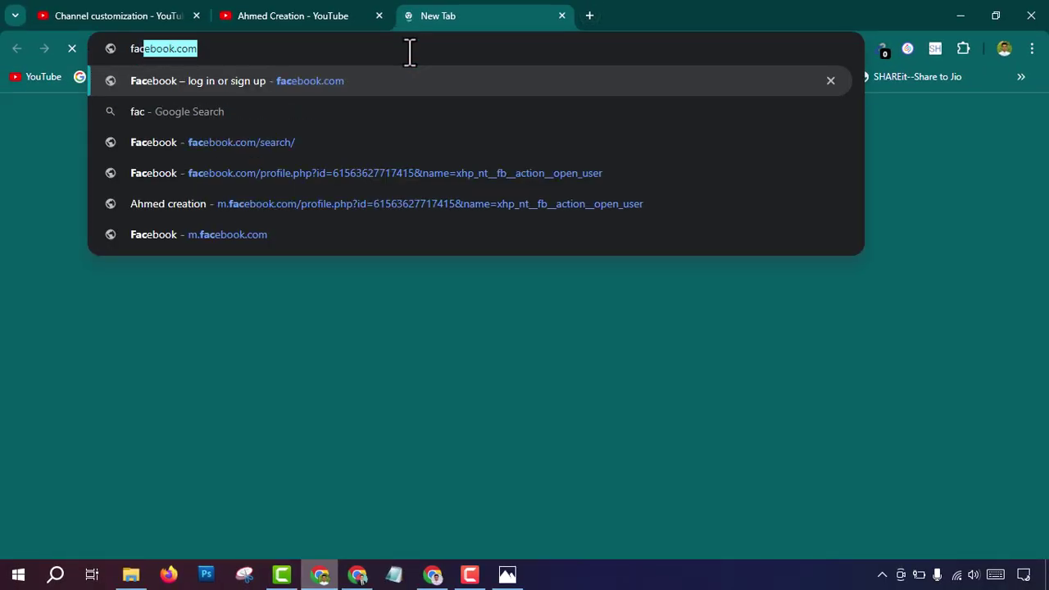
text(ebook.com/)
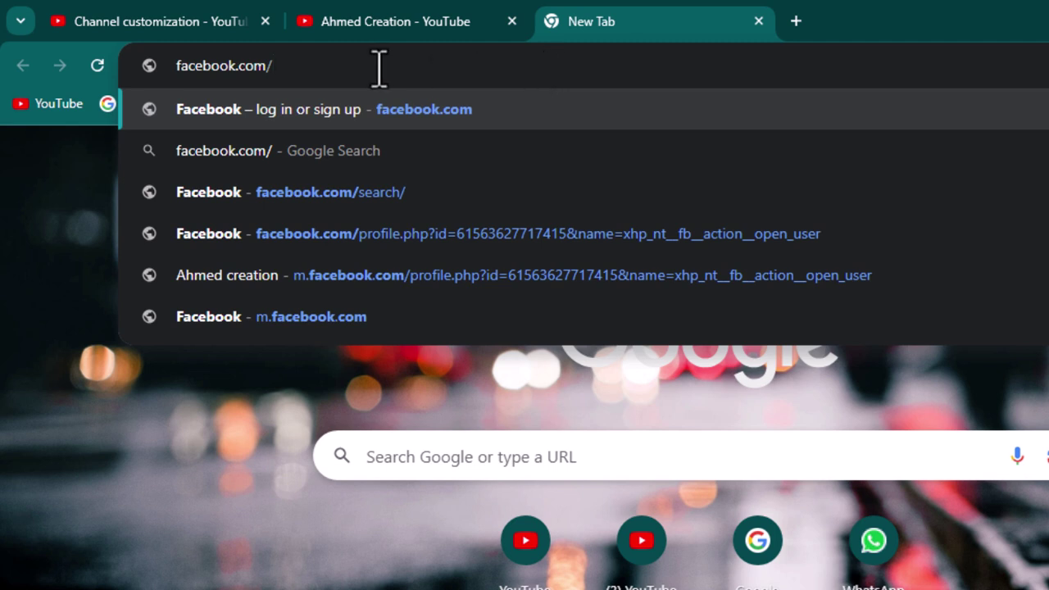
text(ahmed)
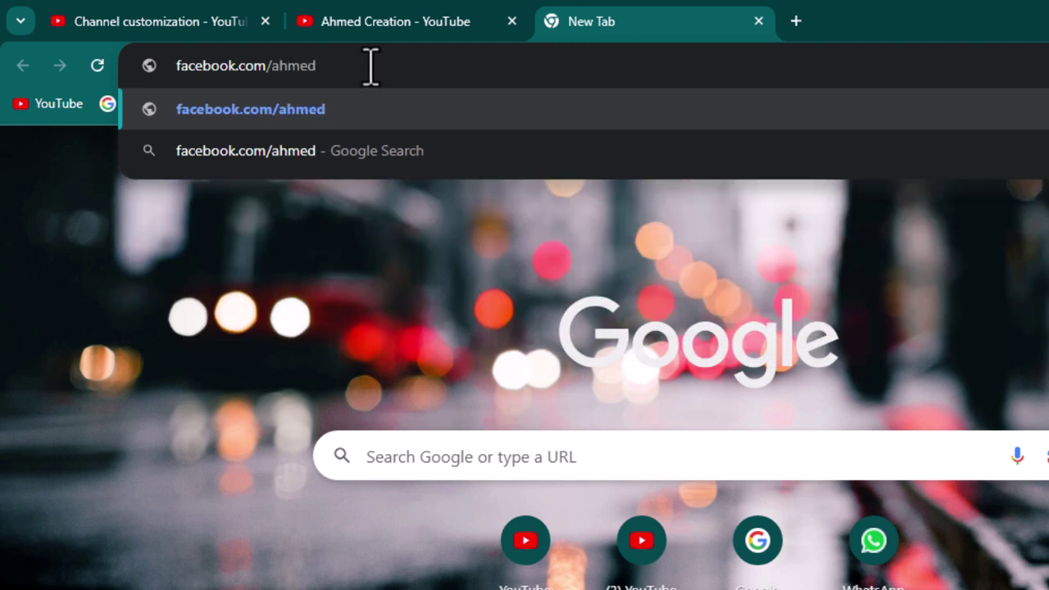
drag(369, 66, 162, 72)
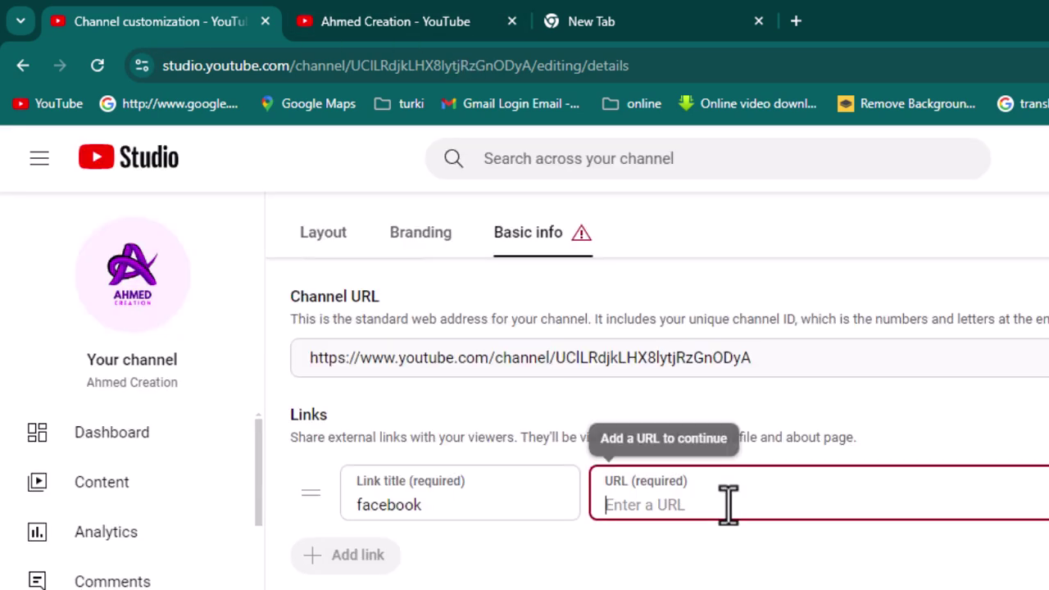
right_click(727, 504)
click(817, 252)
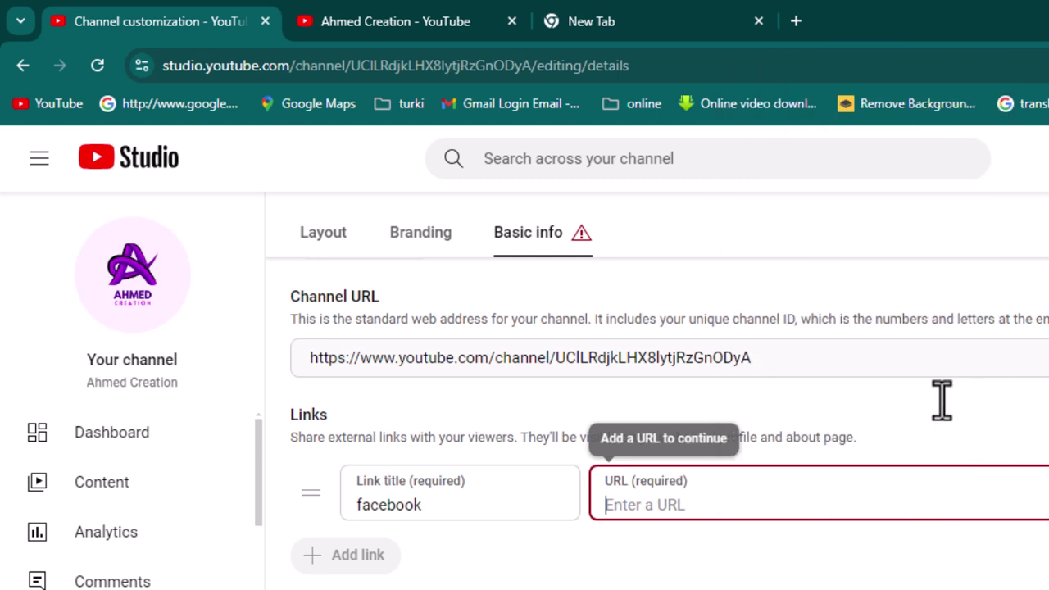
key(ctrl+v)
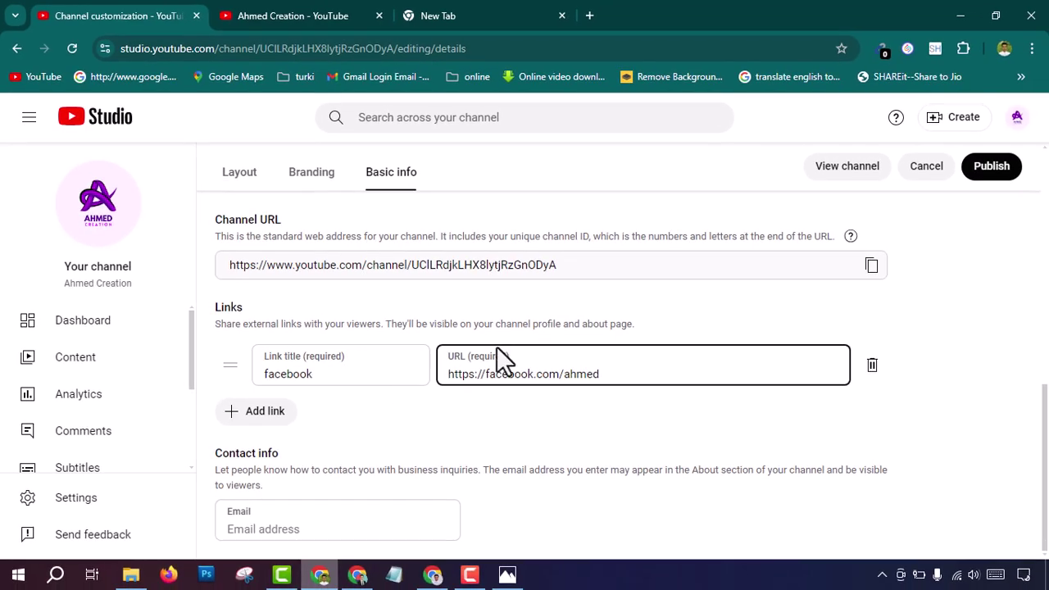
scroll(552, 360, up, 2)
scroll(552, 360, down, 2)
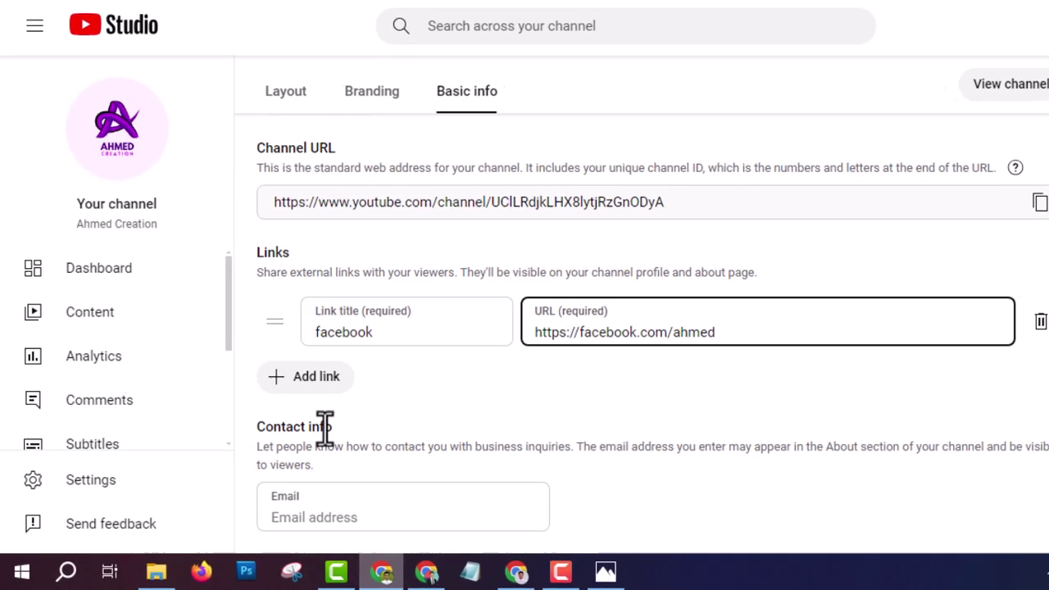
Step: Enter the business contact email in Contact info and publish the changes
click(356, 503)
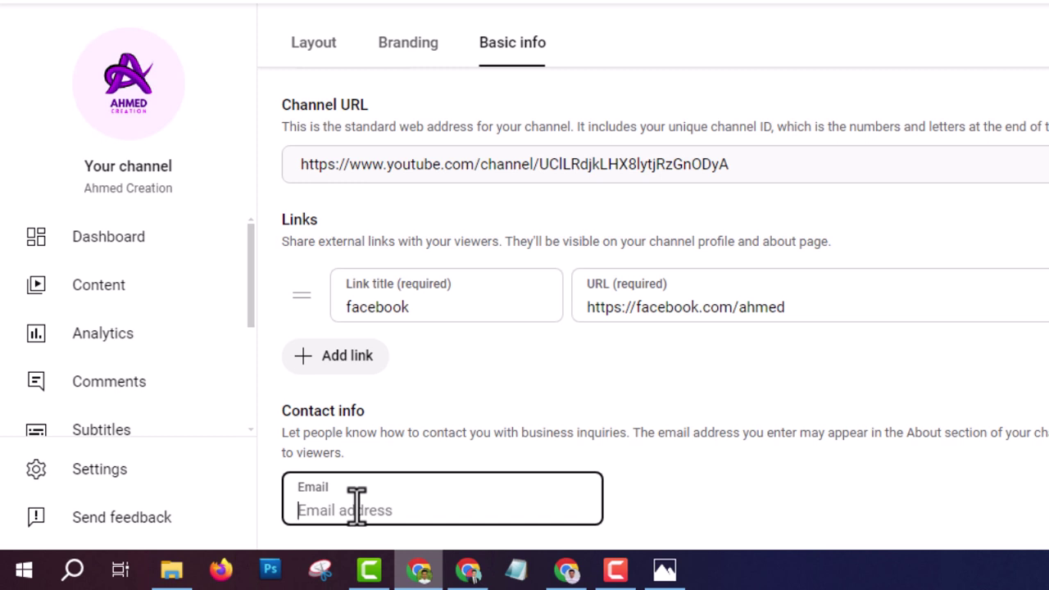
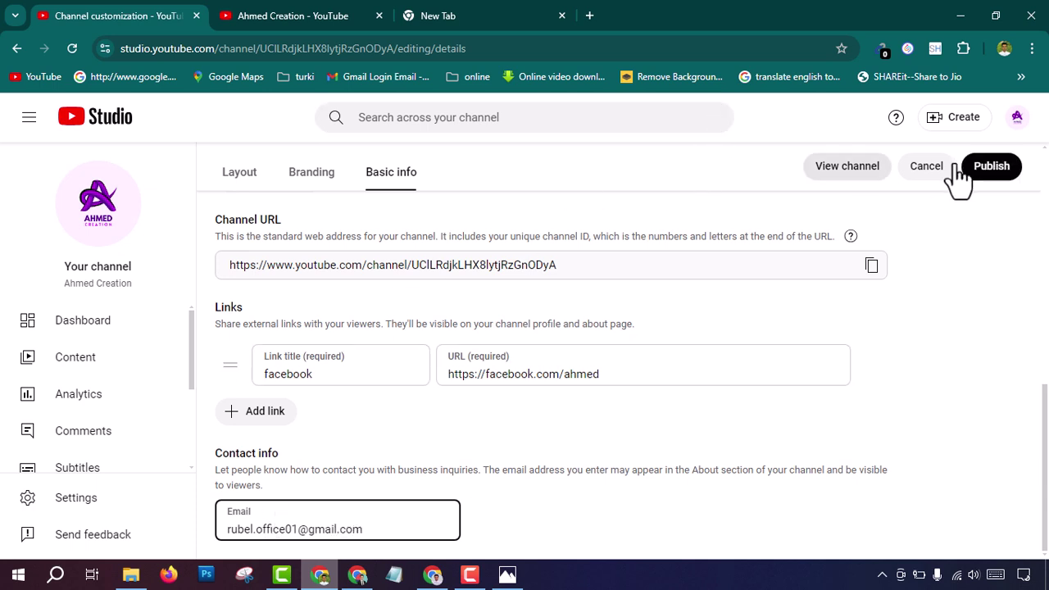
click(989, 172)
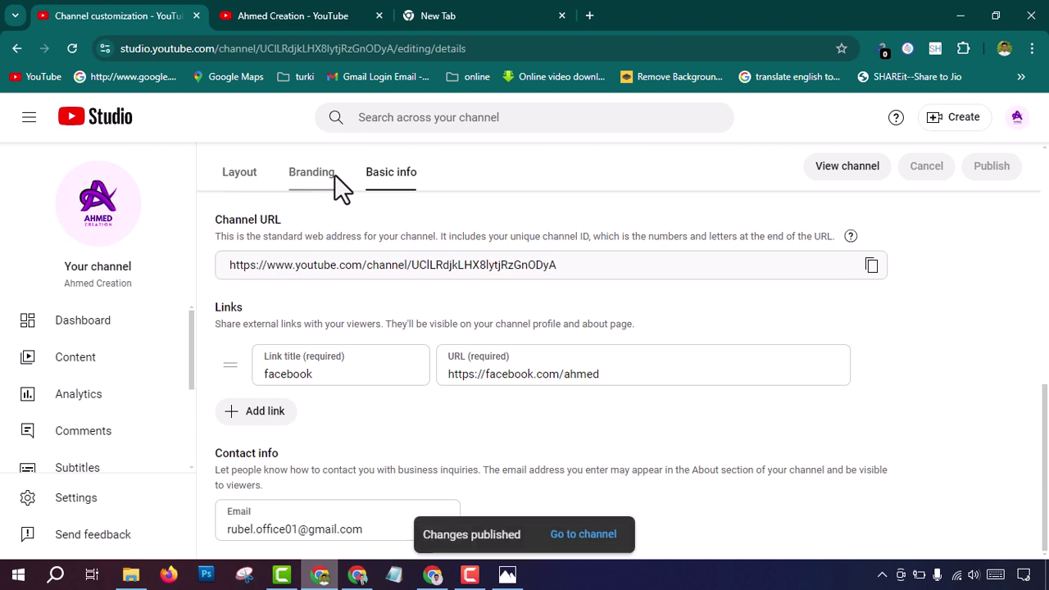
Step: Reload the public Ahmed Creation channel page to show the updates
click(334, 17)
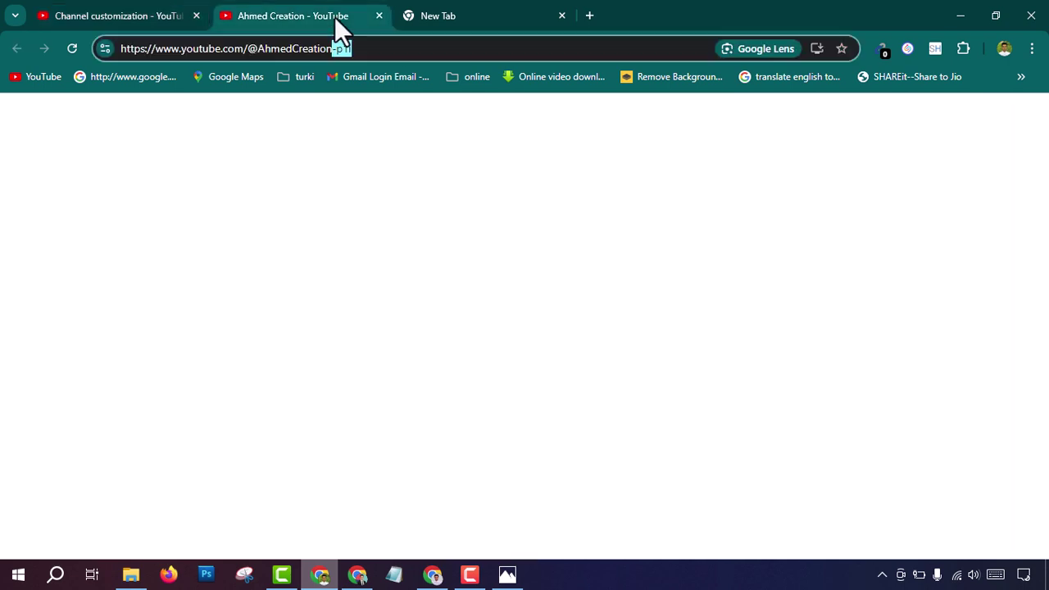
click(373, 52)
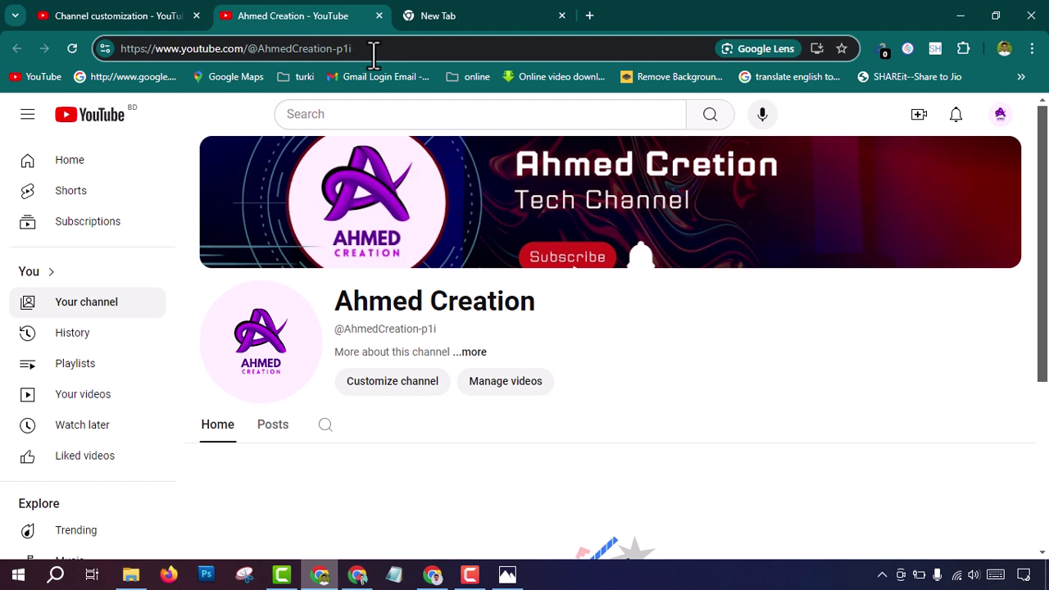
key(Return)
drag(318, 49, 240, 45)
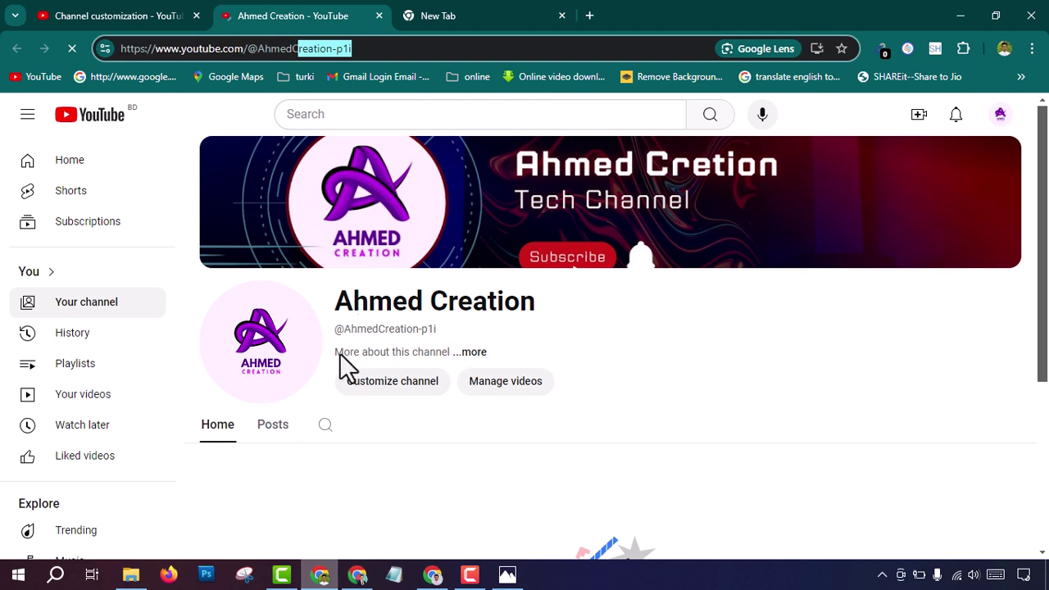
click(399, 355)
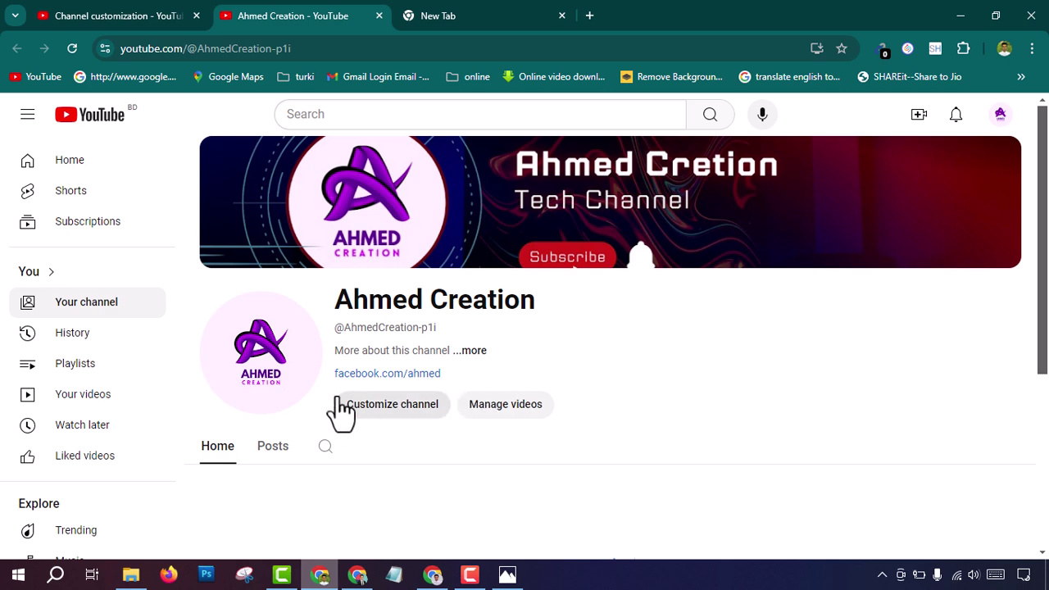
Step: Review the About details with the Bengali description and facebook link, then close them
click(476, 352)
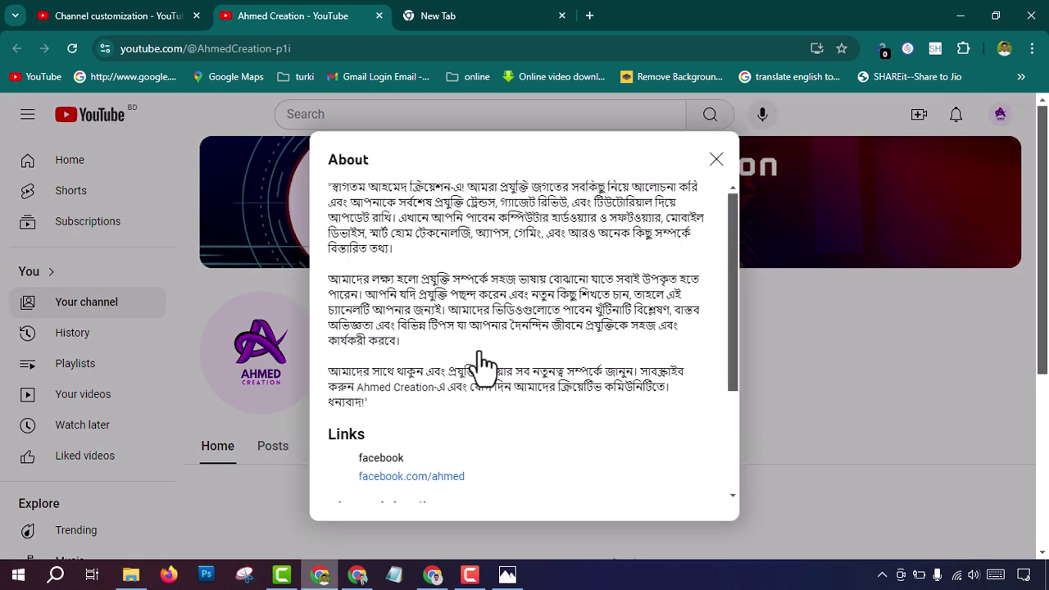
drag(334, 185, 670, 396)
click(676, 393)
scroll(492, 328, down, 3)
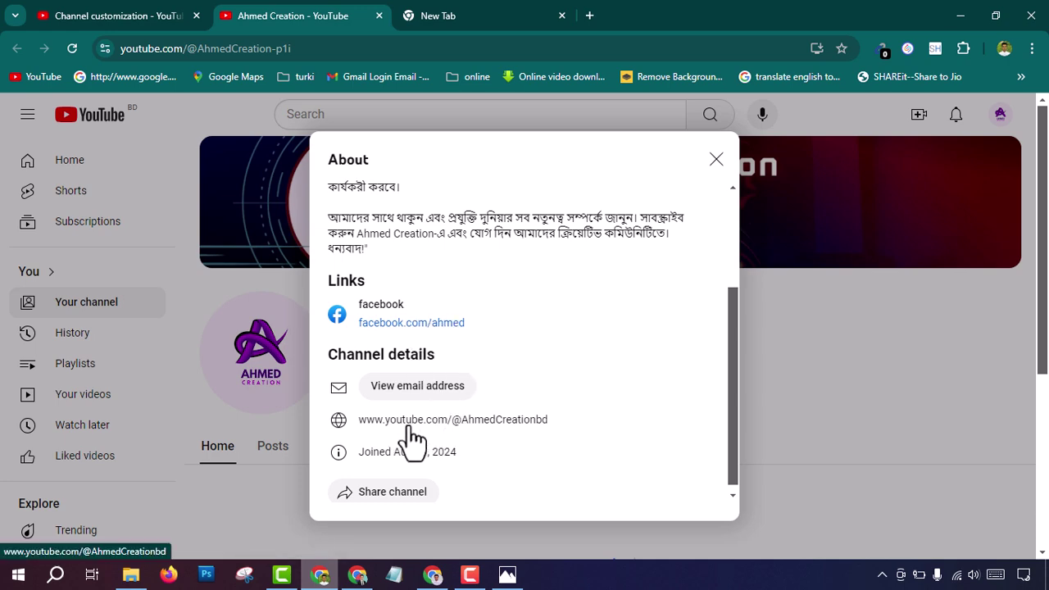
scroll(464, 431, down, 1)
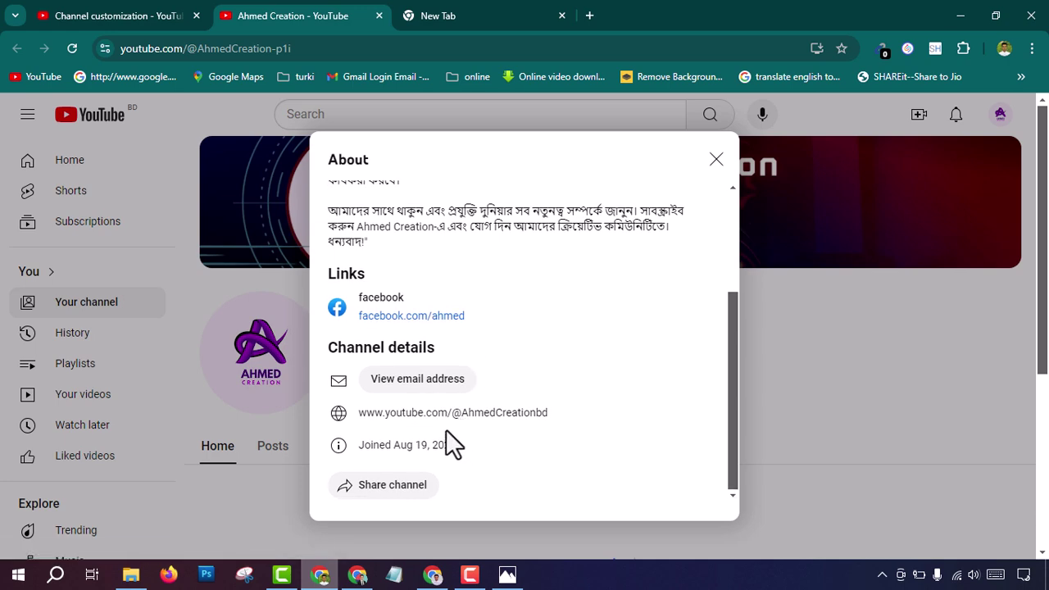
scroll(446, 430, up, 2)
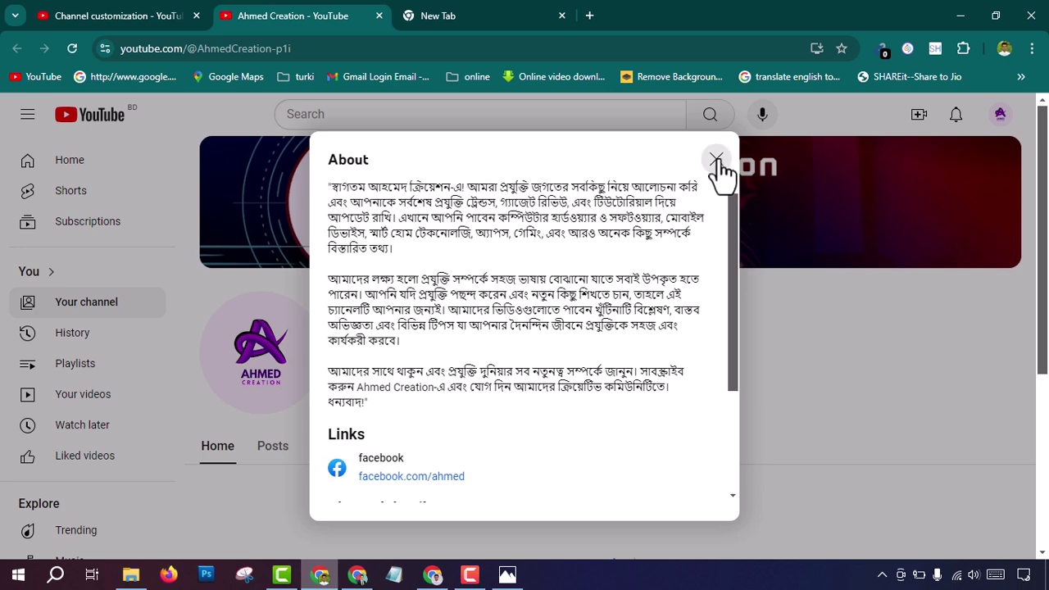
click(716, 159)
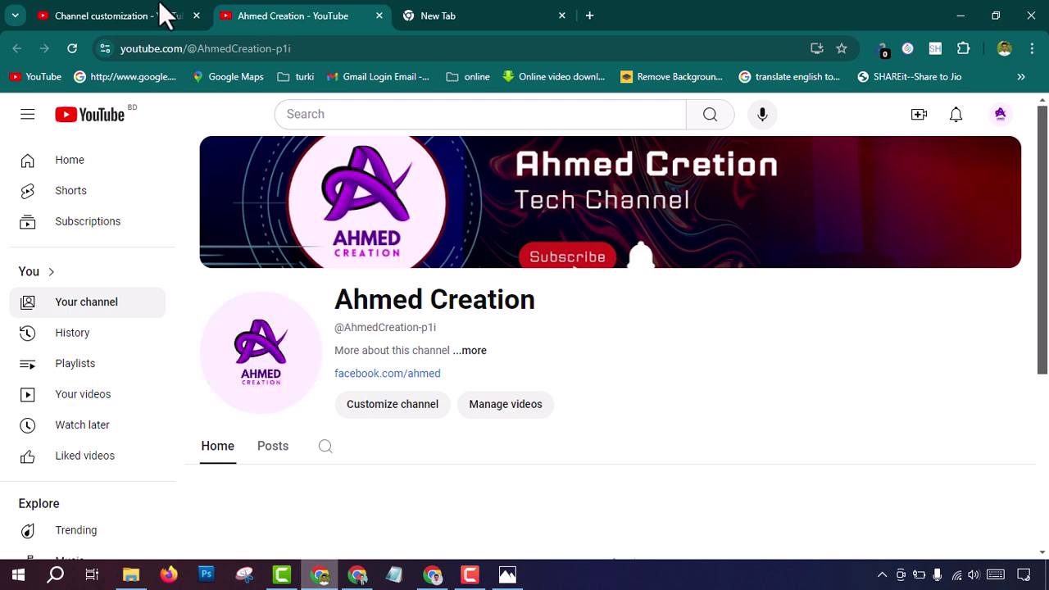
Step: Return to the public channel page and select the channel name Ahmed Creation
click(132, 23)
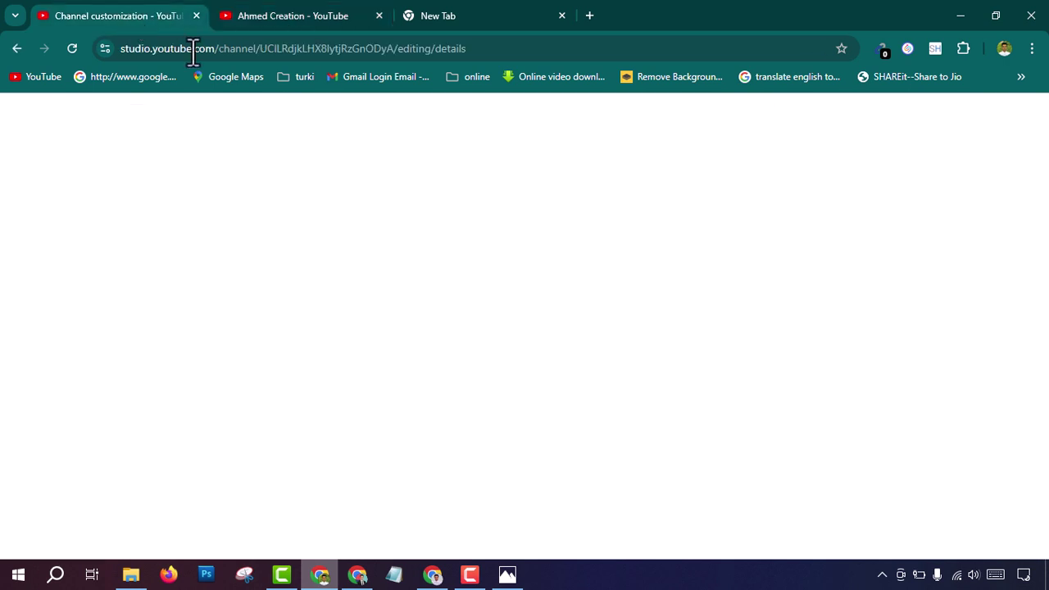
click(271, 17)
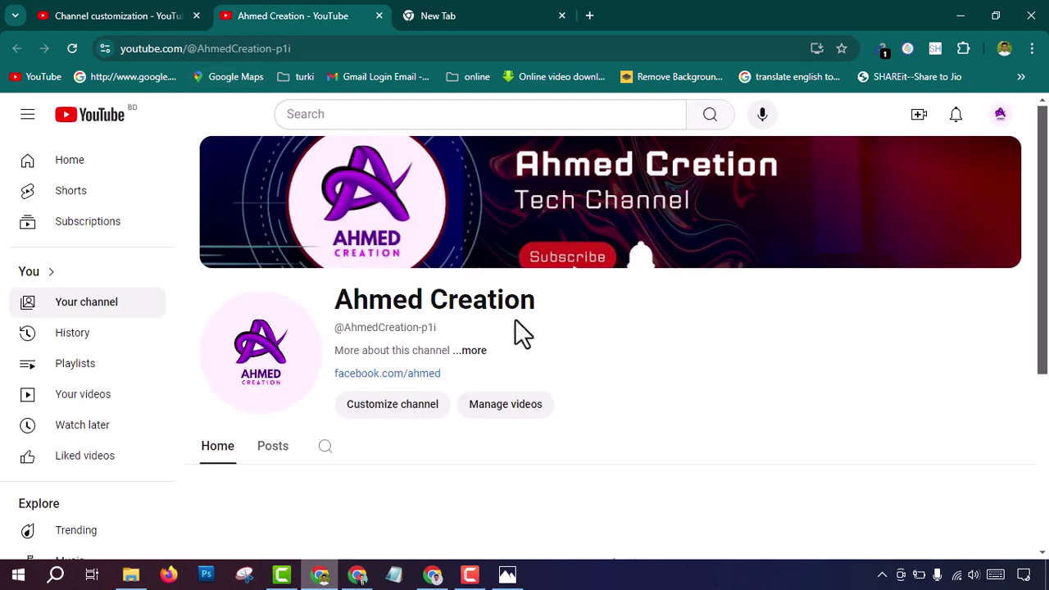
drag(541, 302, 333, 303)
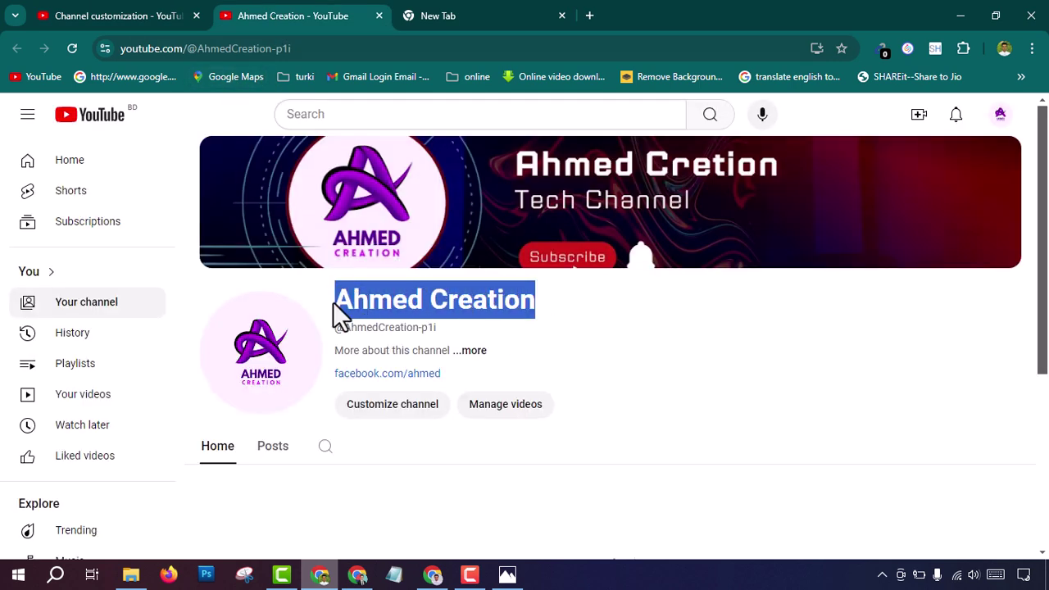
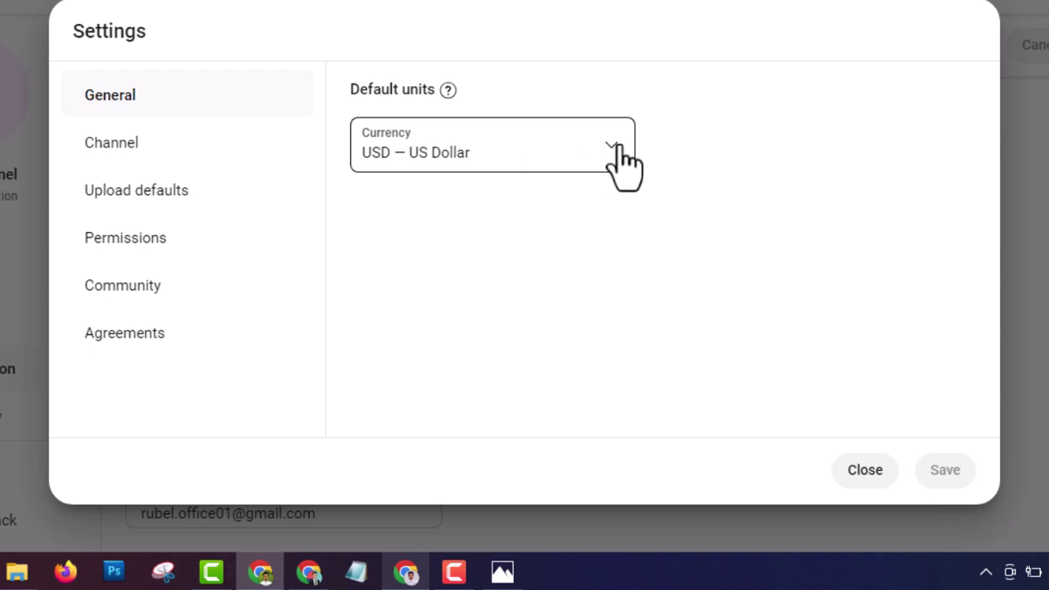
click(393, 159)
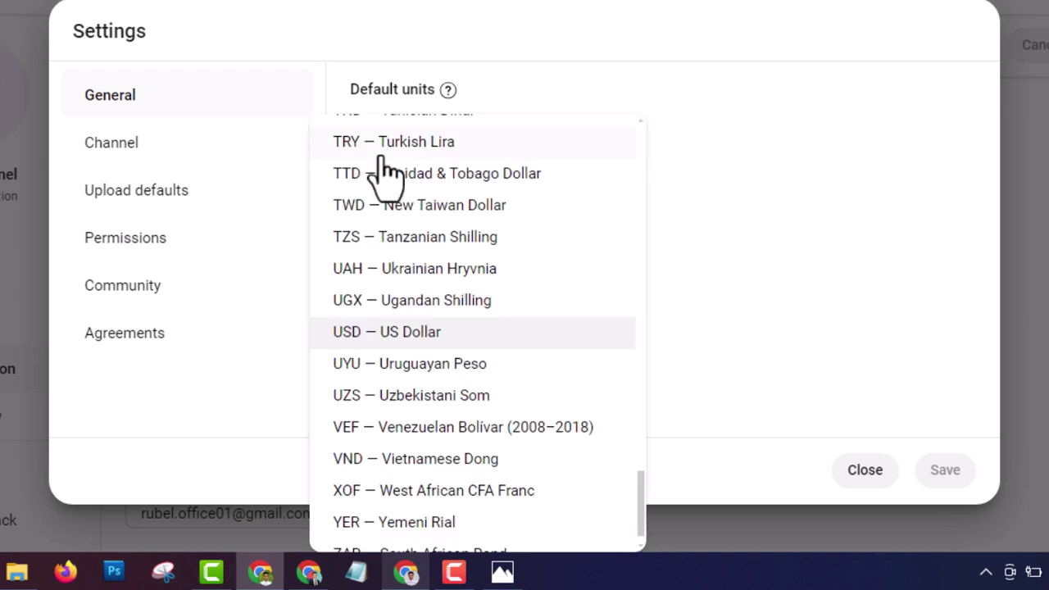
scroll(445, 257, up, 7)
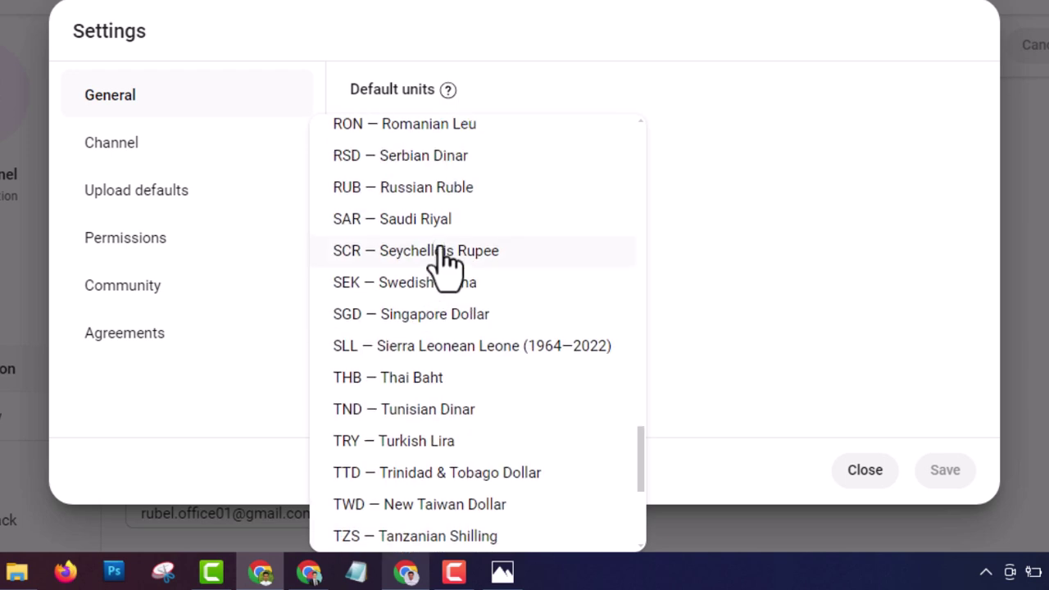
scroll(445, 261, up, 13)
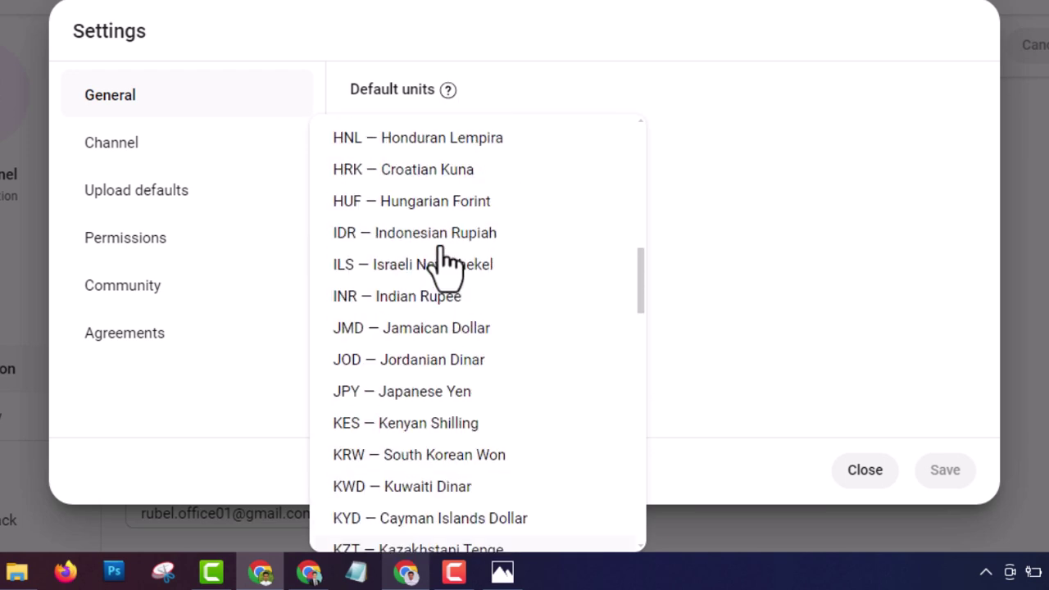
scroll(445, 260, up, 8)
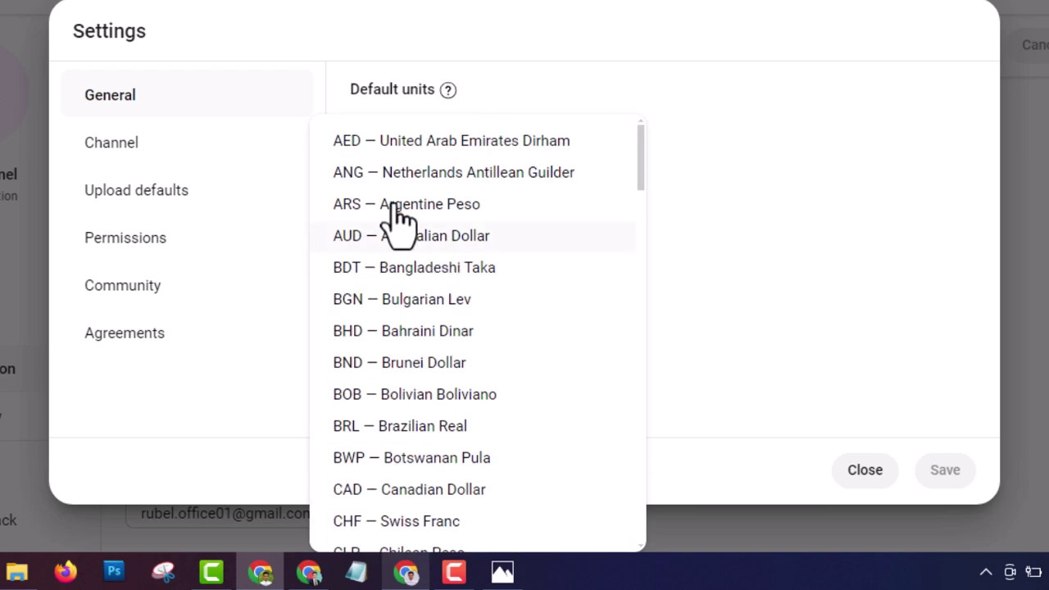
click(436, 267)
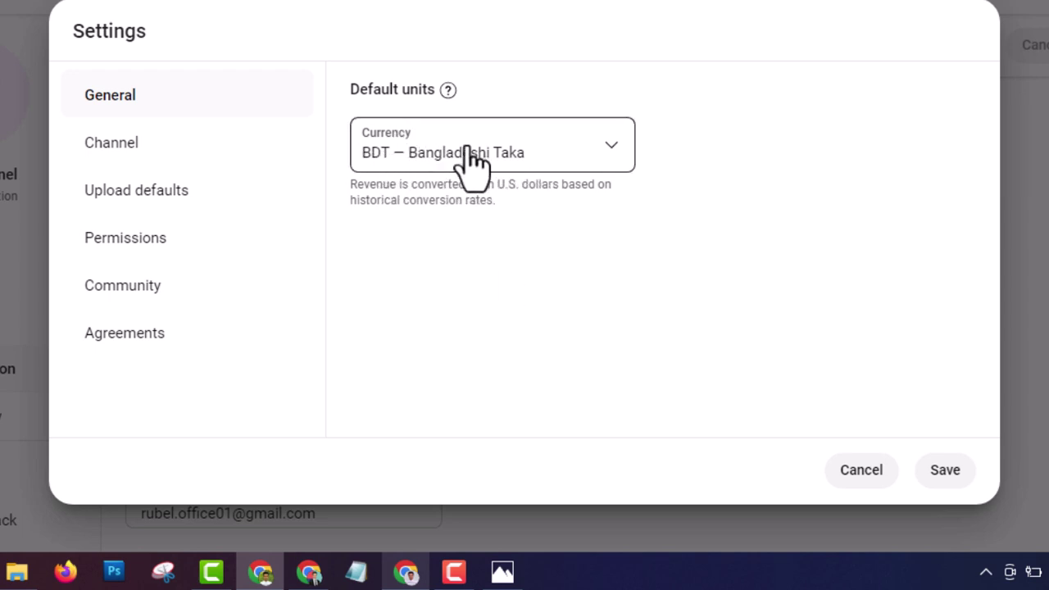
click(506, 164)
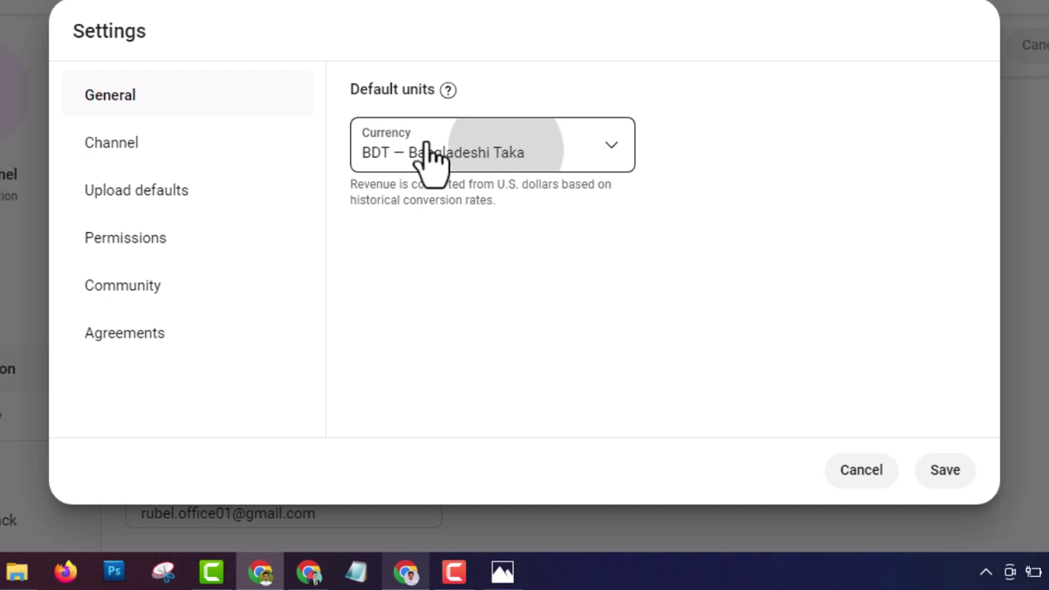
click(593, 164)
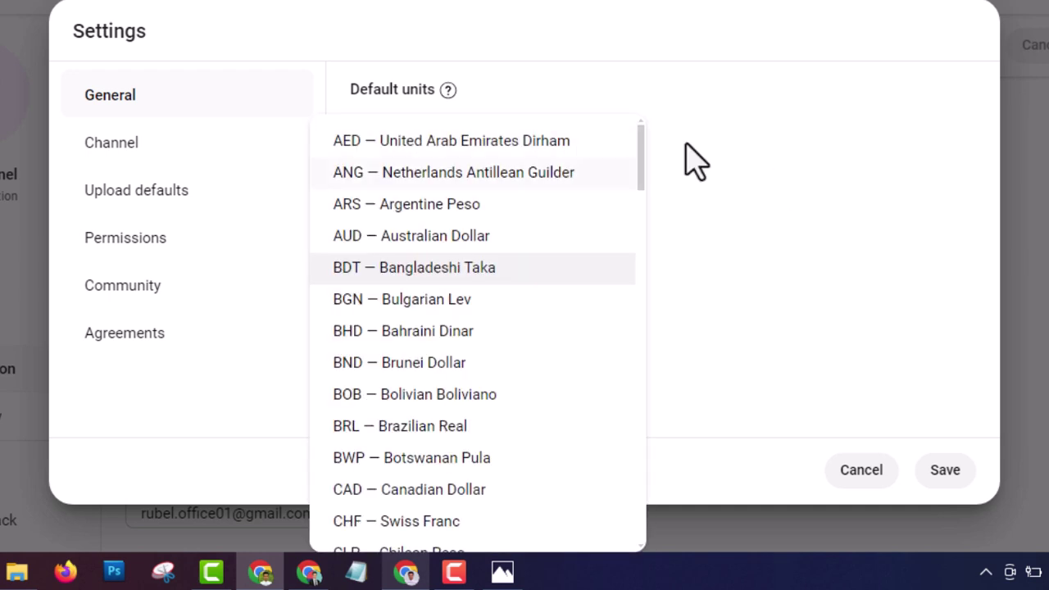
scroll(523, 340, down, 15)
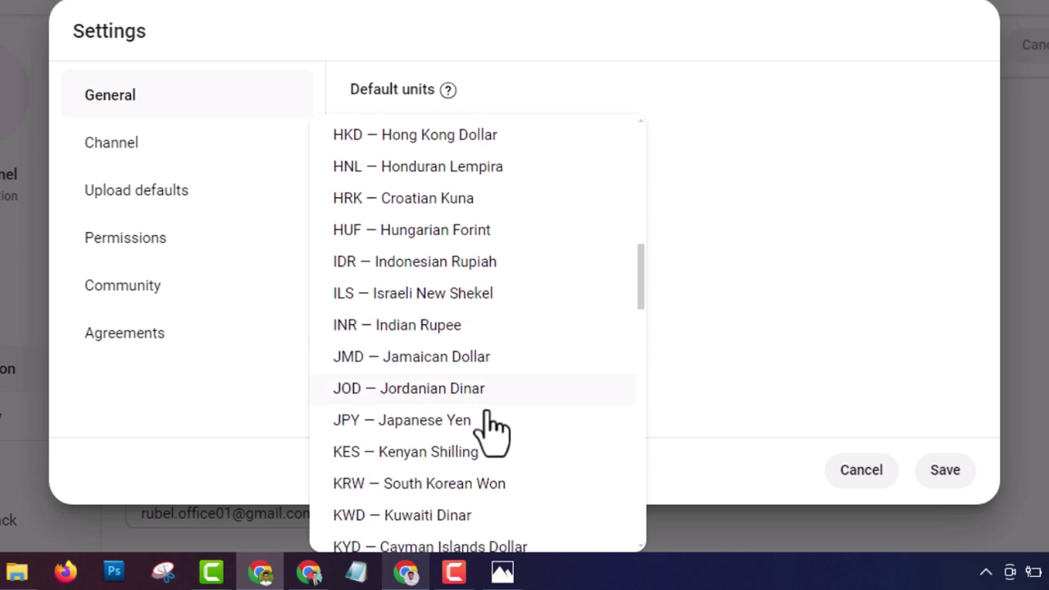
scroll(482, 443, down, 15)
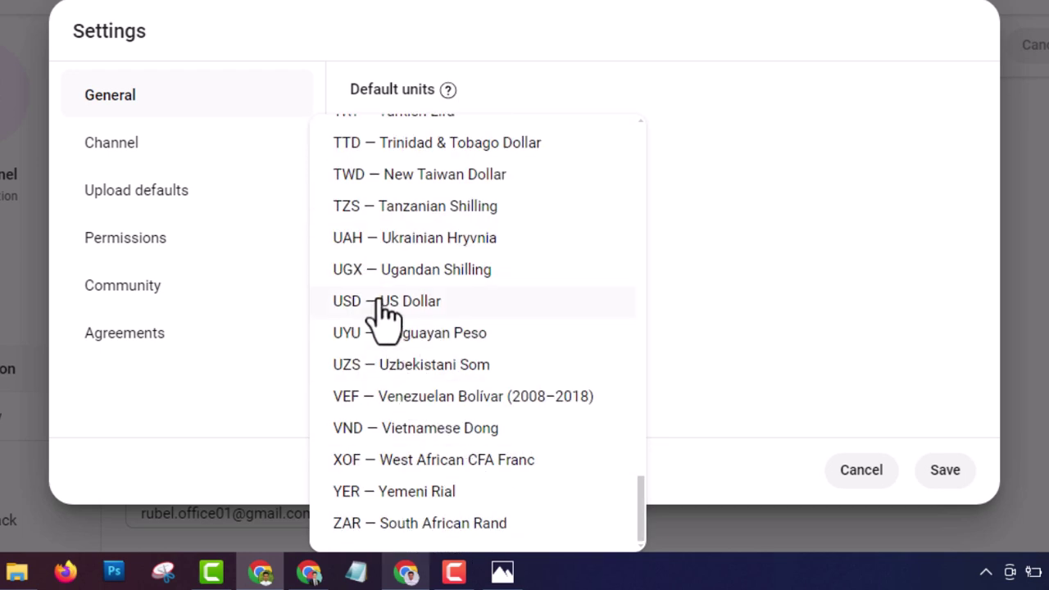
click(376, 305)
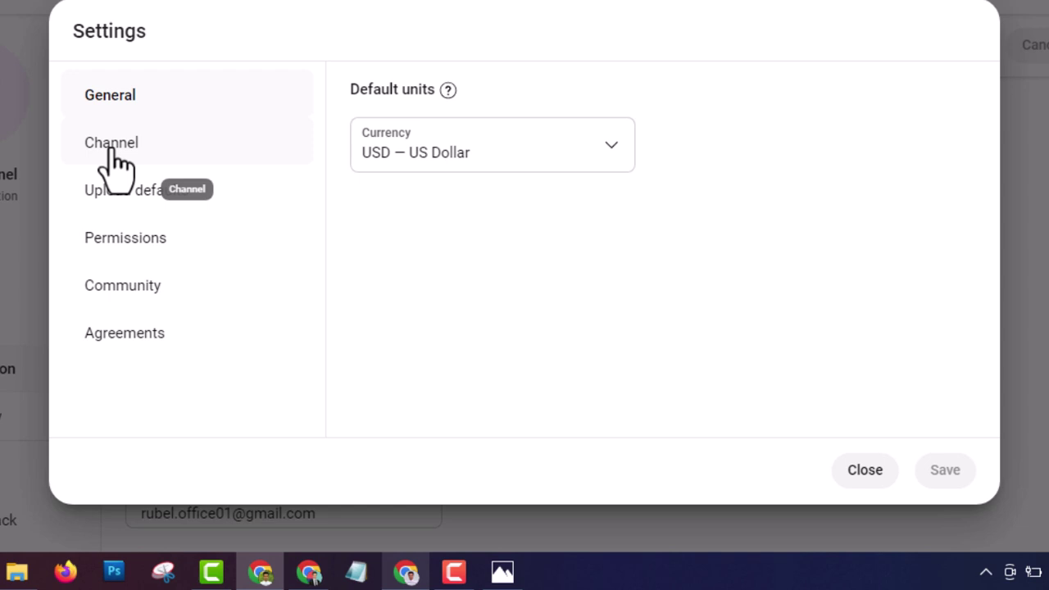
Step: In Channel basic info, choose Bangladesh as the country of residence
click(180, 168)
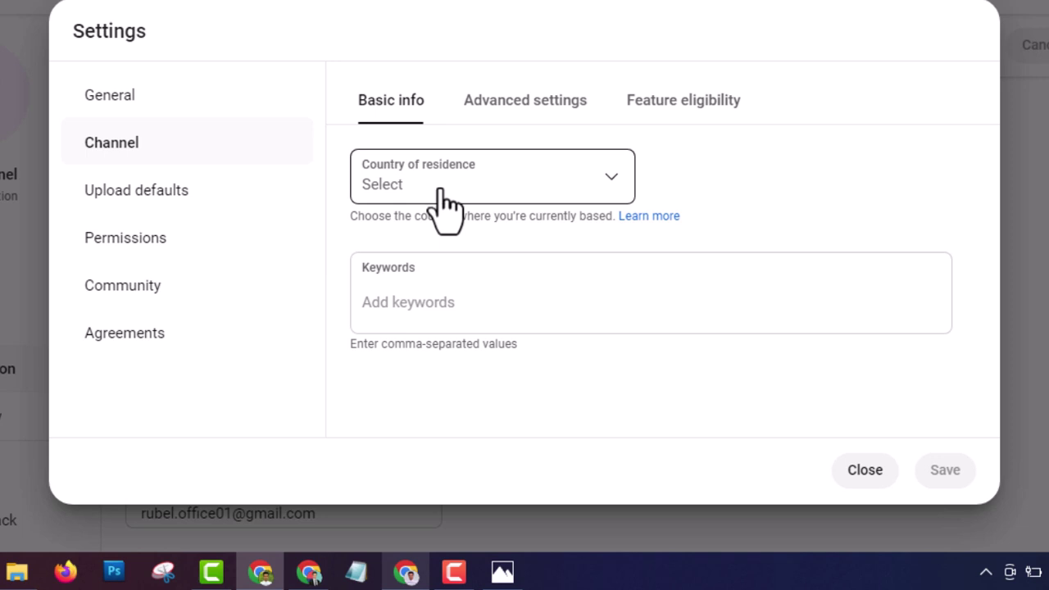
click(554, 175)
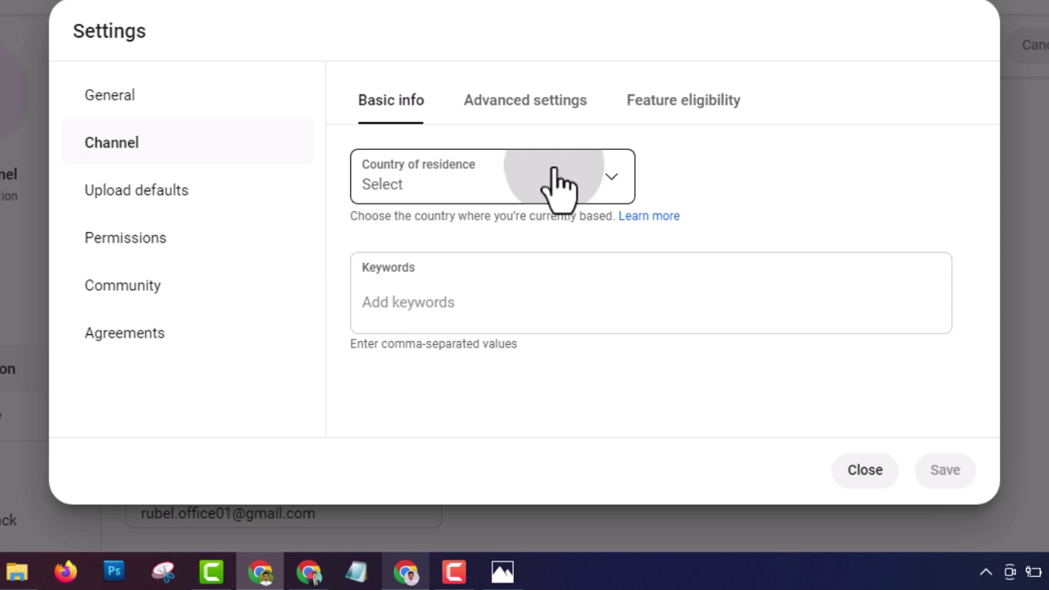
click(604, 177)
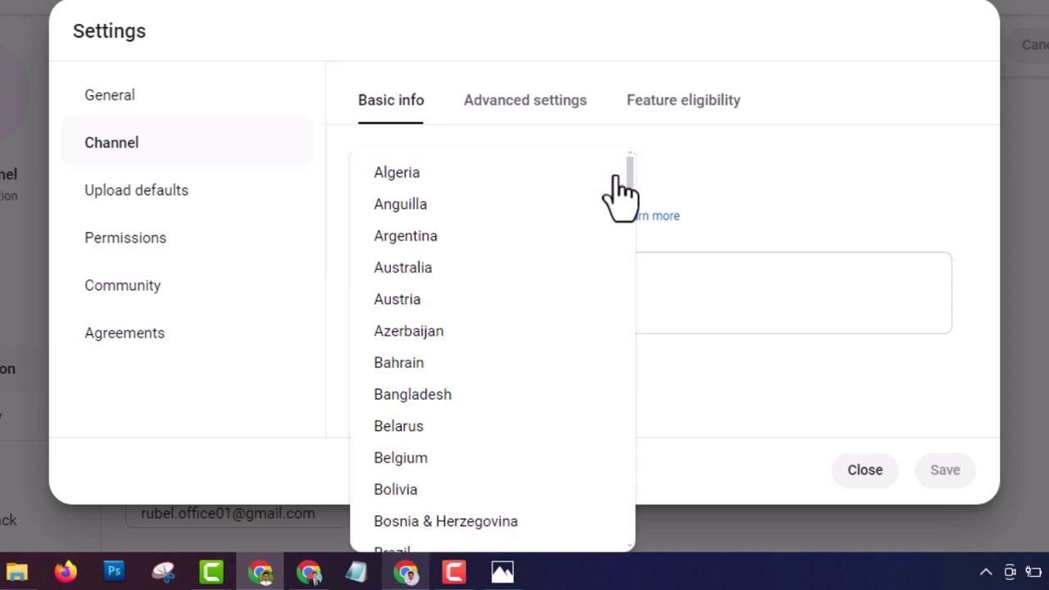
click(443, 396)
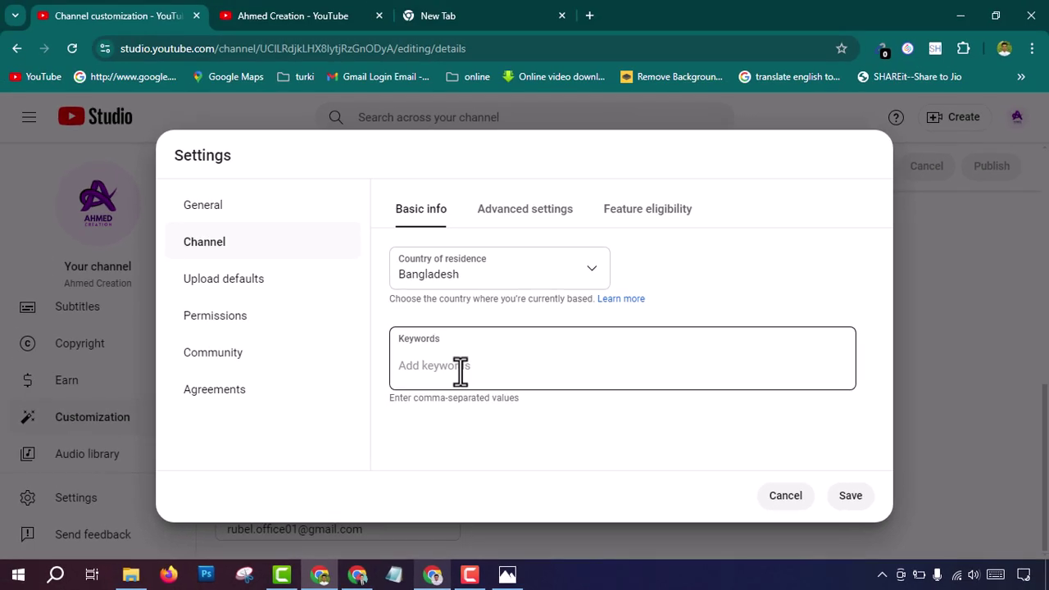
Step: Click into Keywords, check the public channel page, then return to the channel settings
click(460, 371)
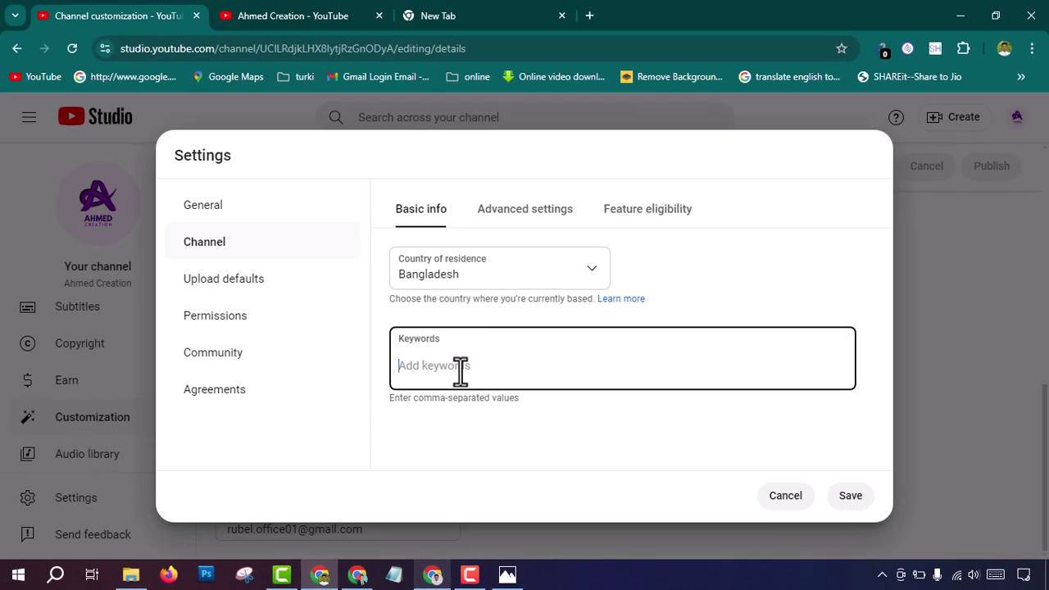
click(290, 21)
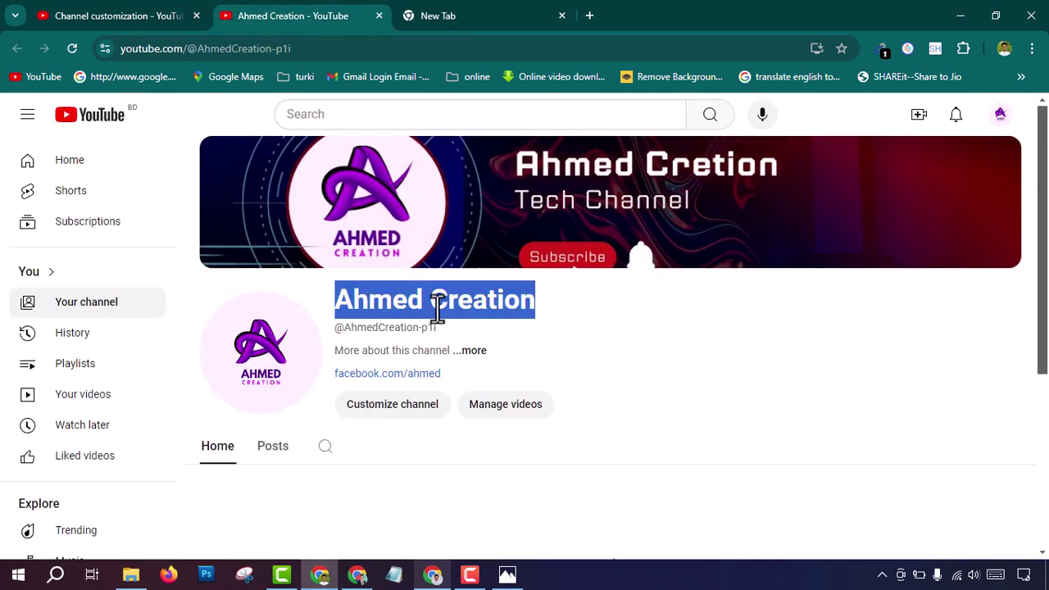
click(110, 16)
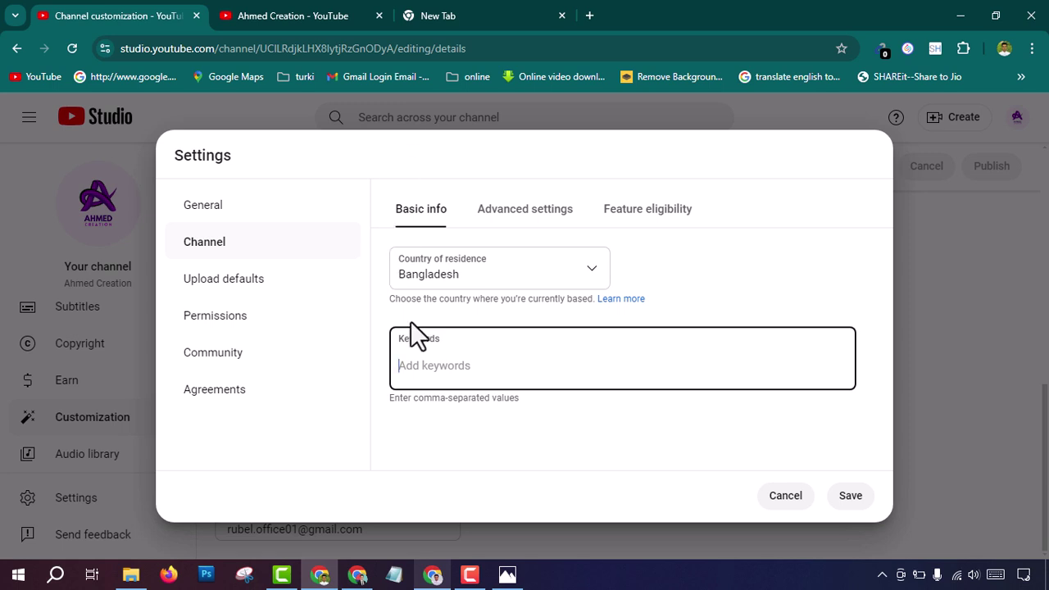
Step: Add the keywords Ahmed Creation, ahmed, creation and AHMED CREATION
right_click(424, 363)
click(440, 205)
text(ahmed)
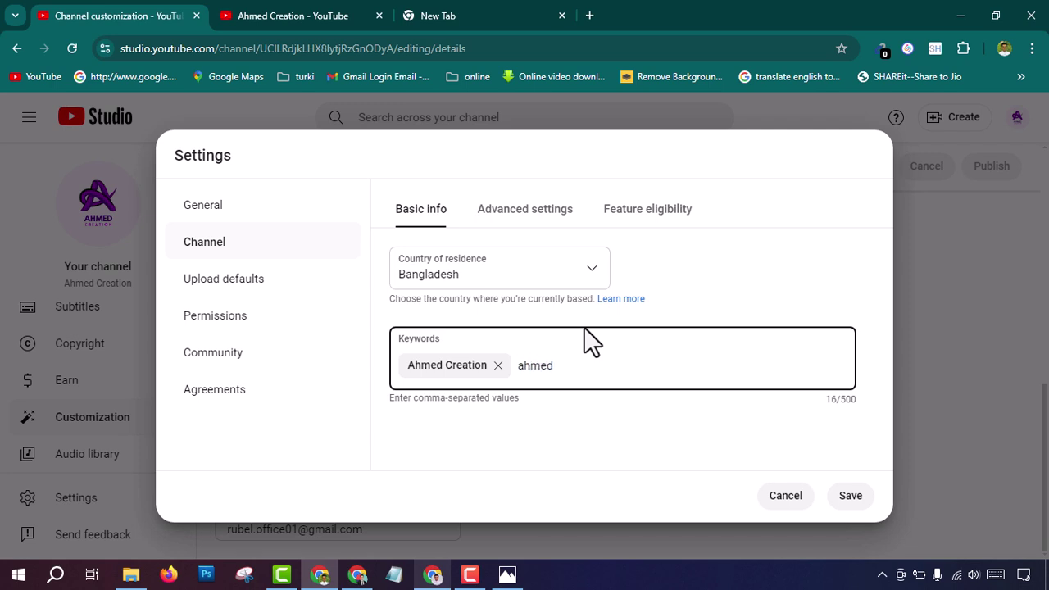
text(,)
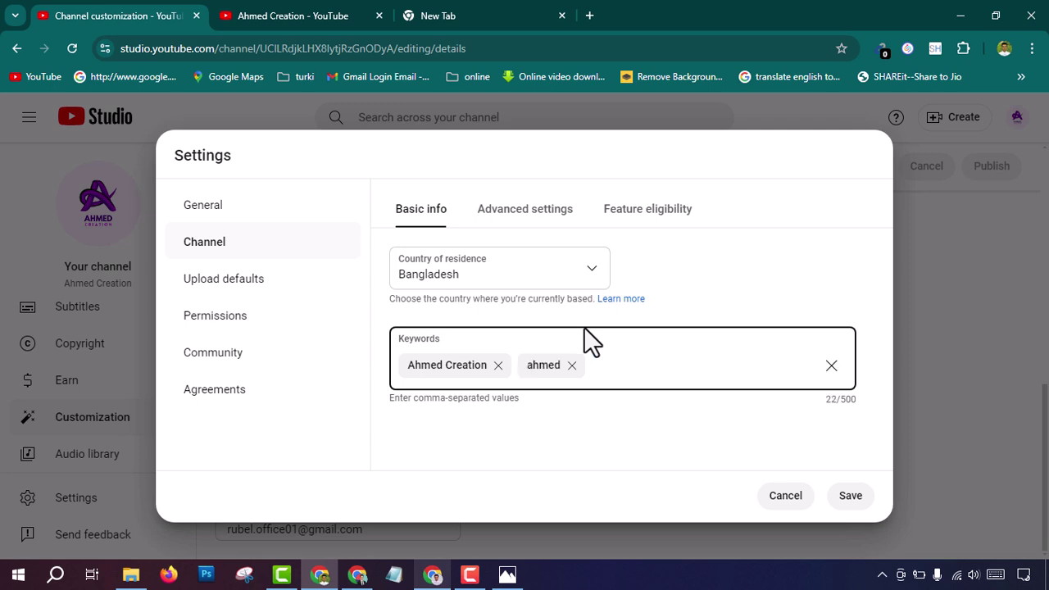
text(creation)
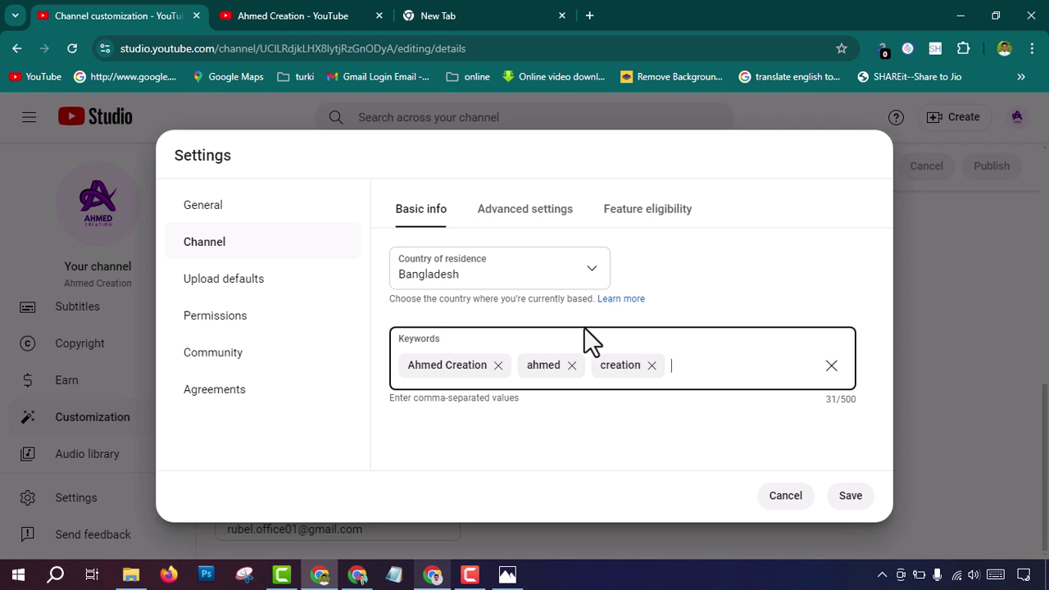
text(,a)
key(BackSpace)
text(AHMED CREATION,)
key(Return)
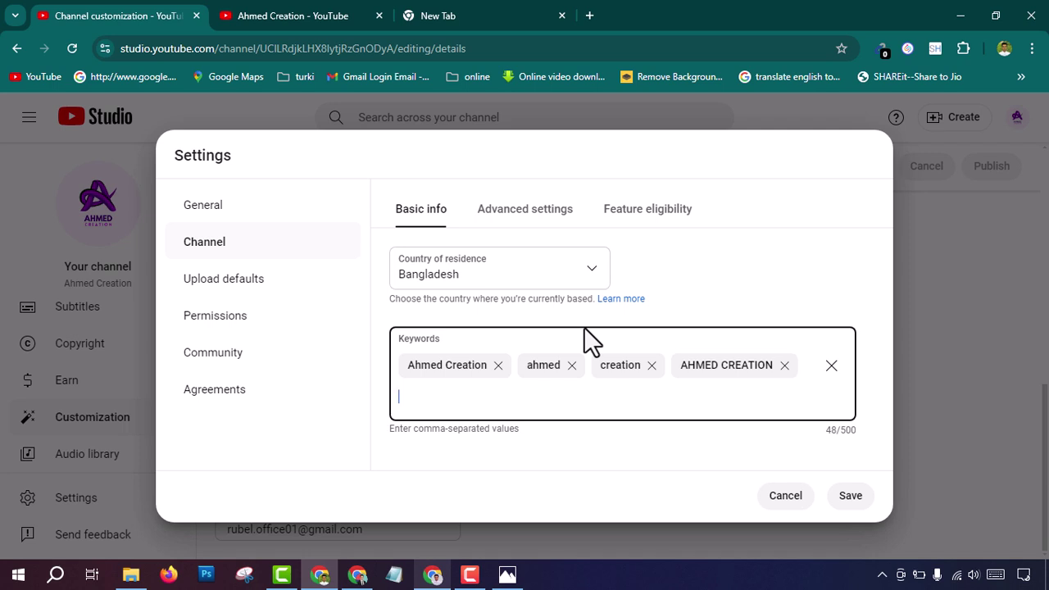
Step: Add the keywords tech videos, tutorial, ahmed creation bd and creation videos
text(tech)
text( video)
text(s,)
text(tutori)
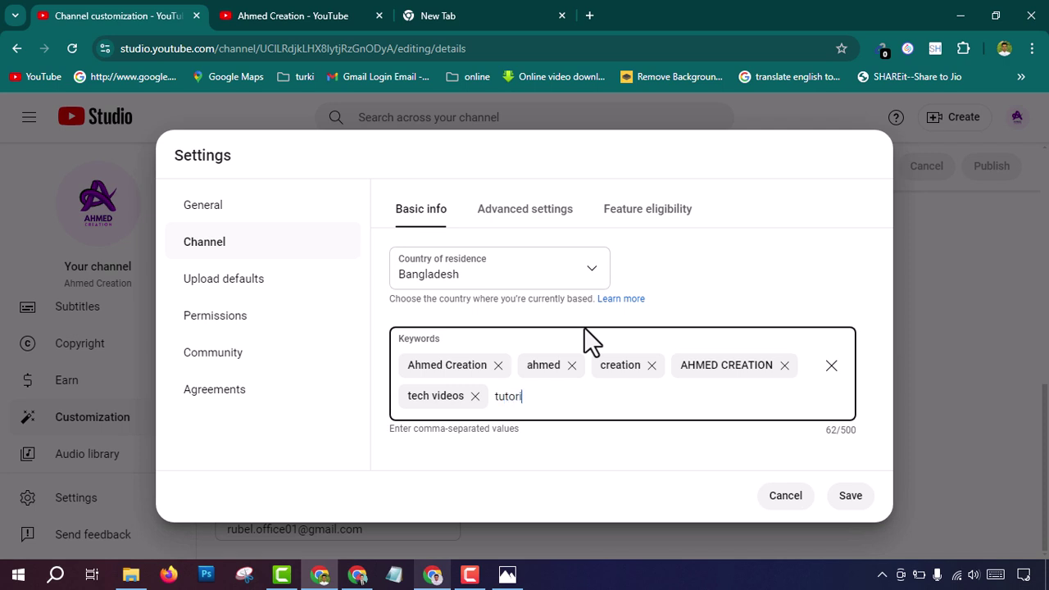
text(al,)
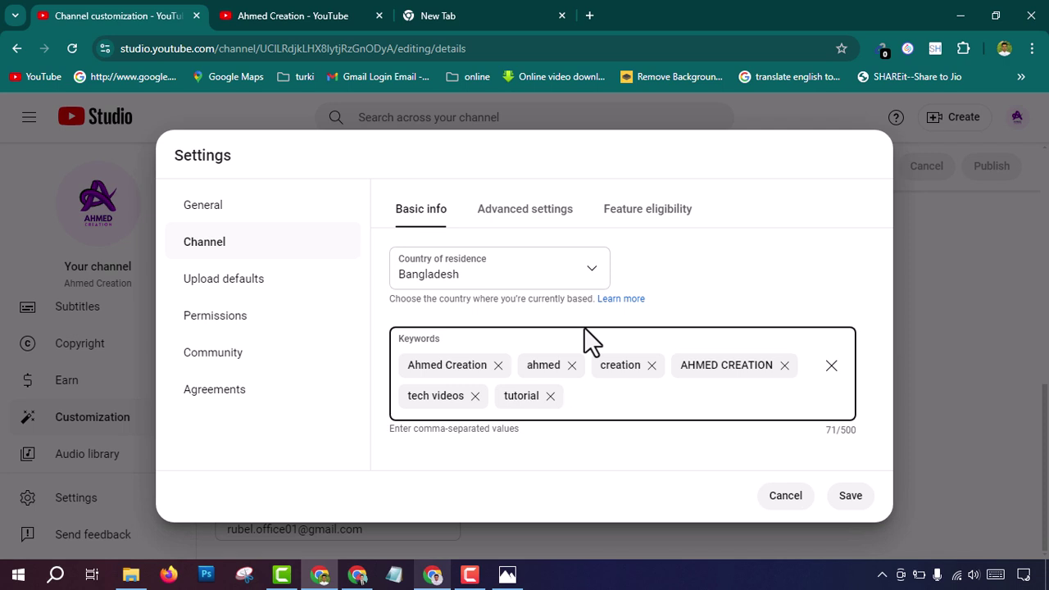
text(ahmed creation bd,)
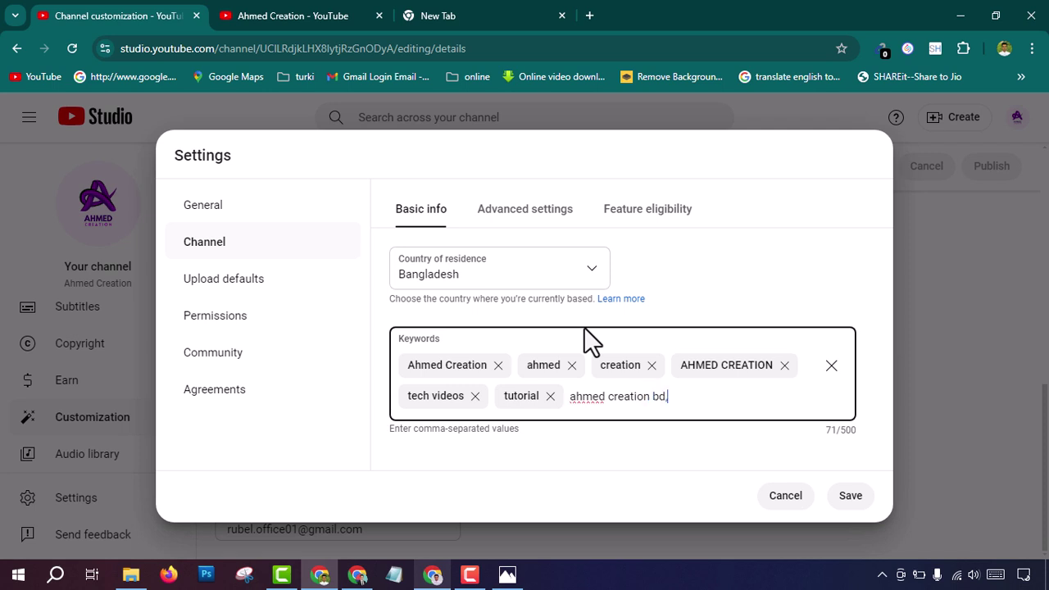
key(Return)
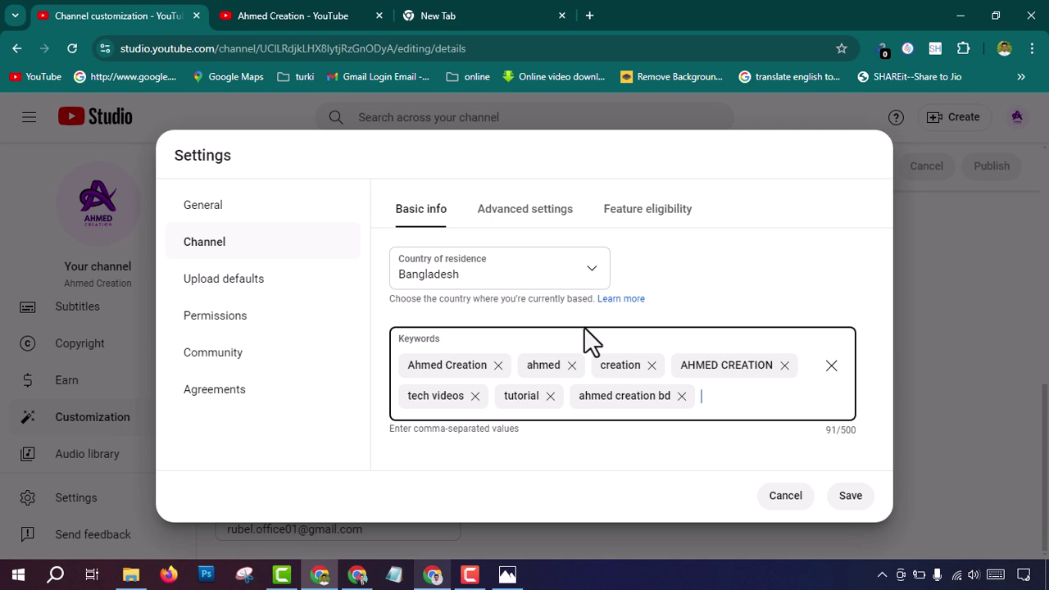
text(creation videos,)
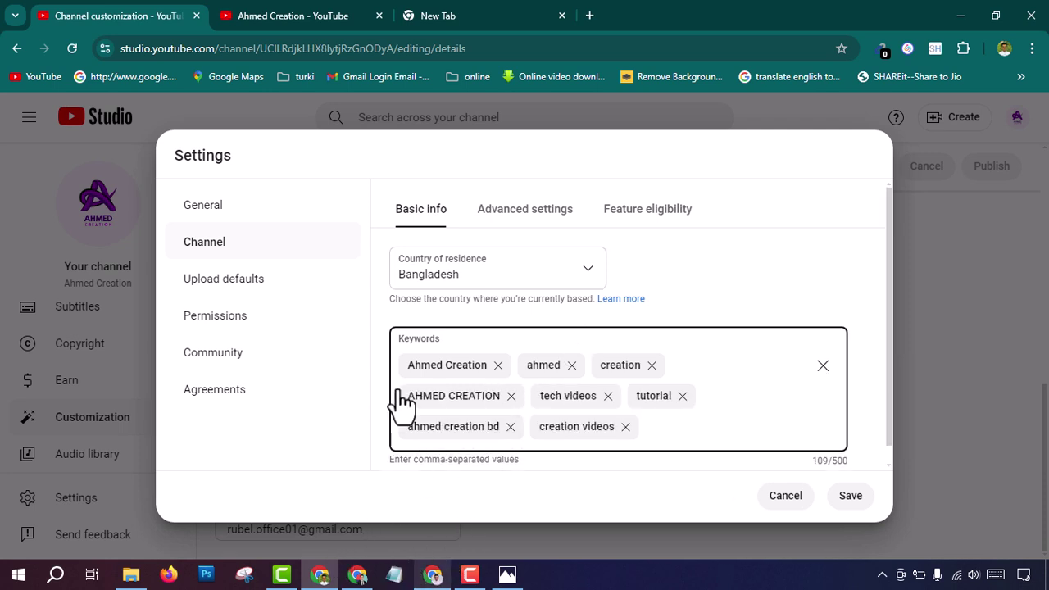
Step: Send a 'hello' message in the ChatGPT conversation
click(433, 572)
scroll(492, 455, down, 2)
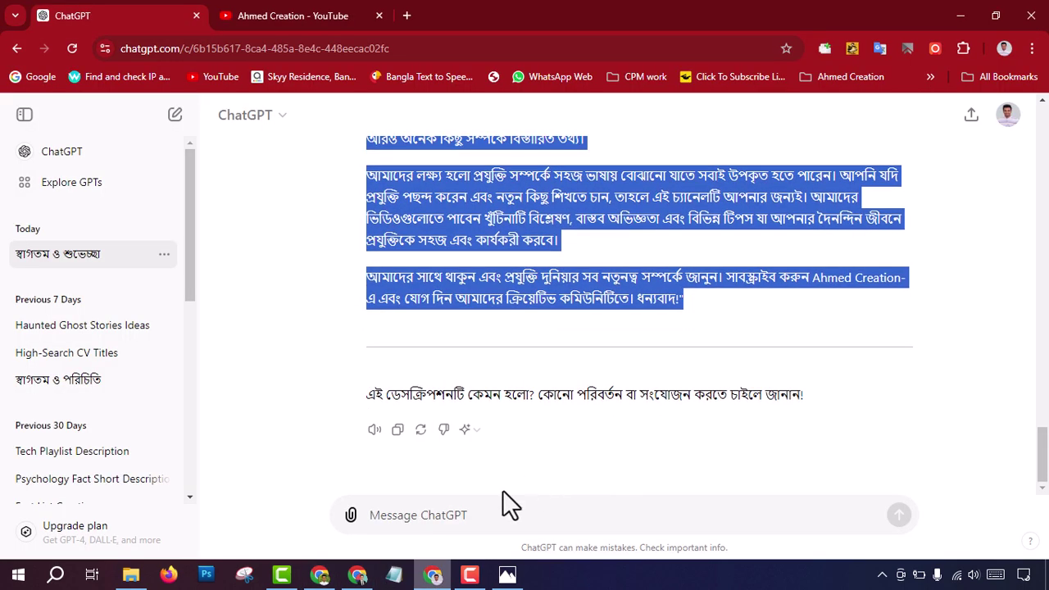
click(412, 515)
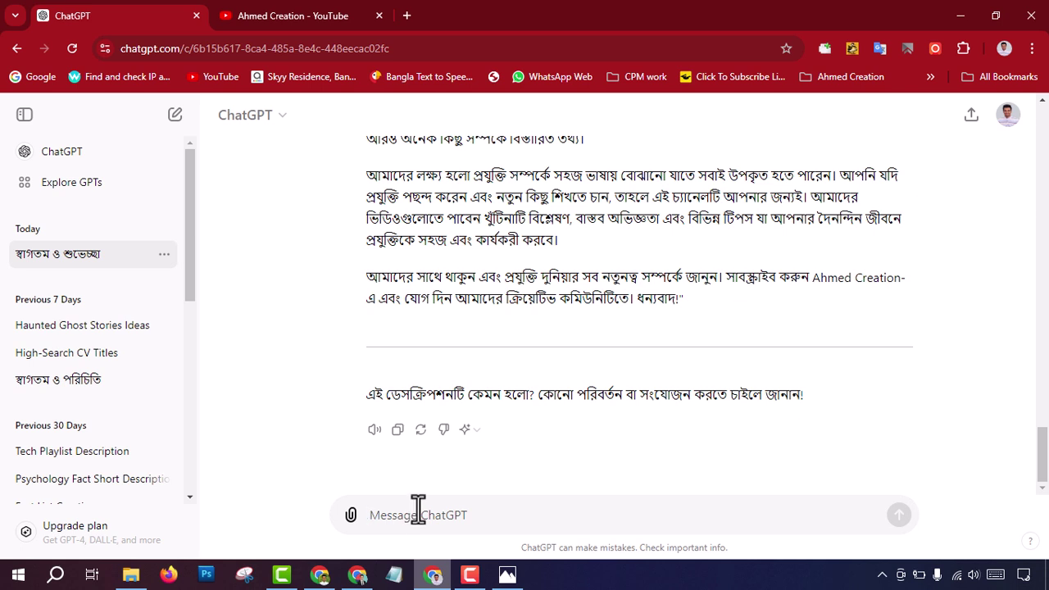
text(হ)
key(BackSpace)
text(heel)
key(BackSpace)
key(BackSpace)
text(llo)
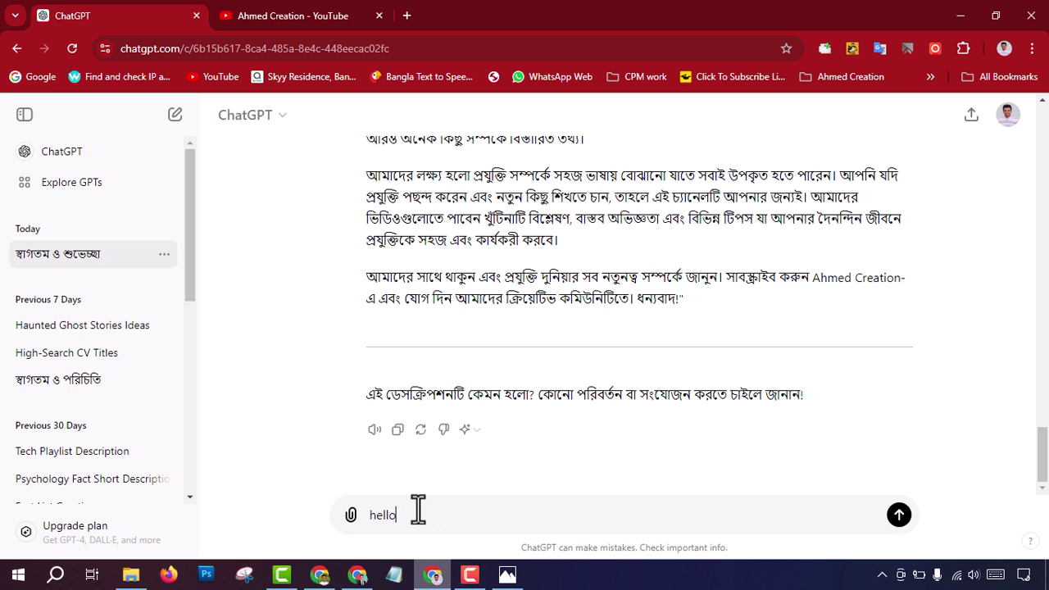
key(Return)
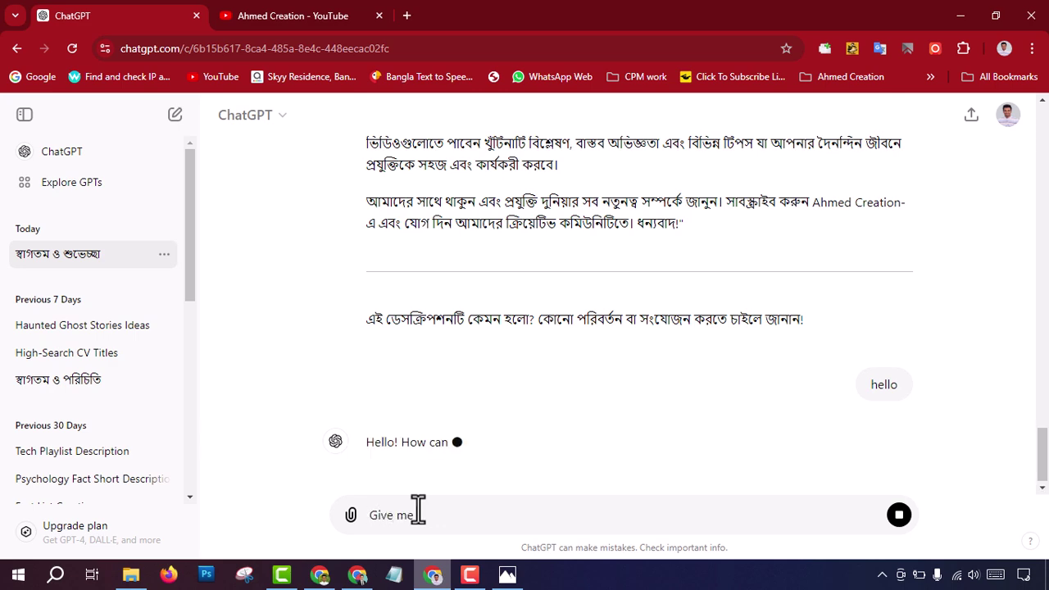
Step: Quote the channel name, capitalize YouTube, and send the channel tags request for ahmed creation
text(ny)
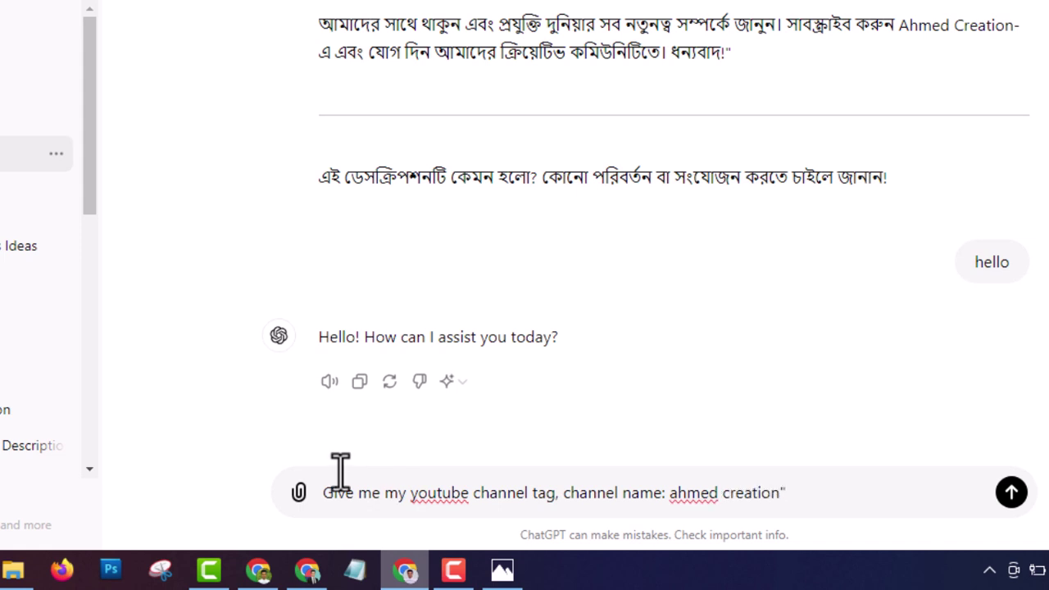
click(566, 493)
text(")
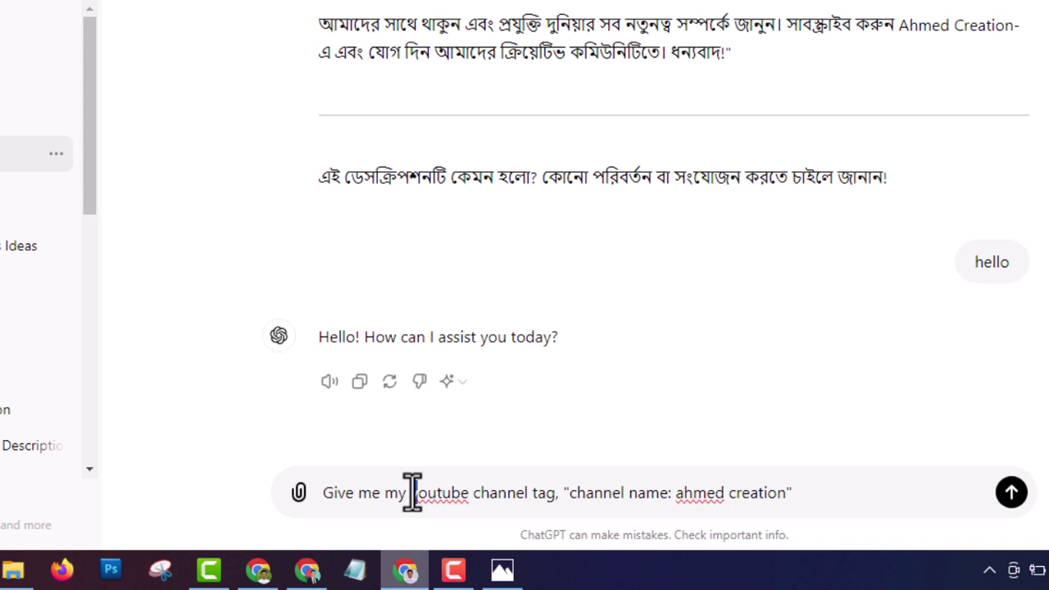
key(BackSpace)
text(Y)
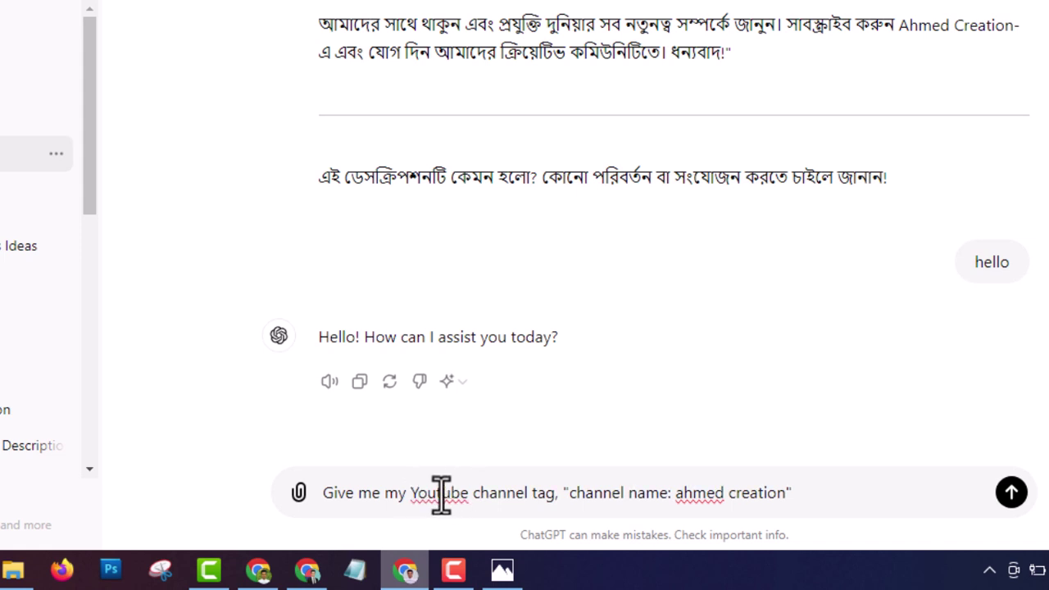
key(BackSpace)
text(T)
drag(326, 497, 445, 497)
click(328, 497)
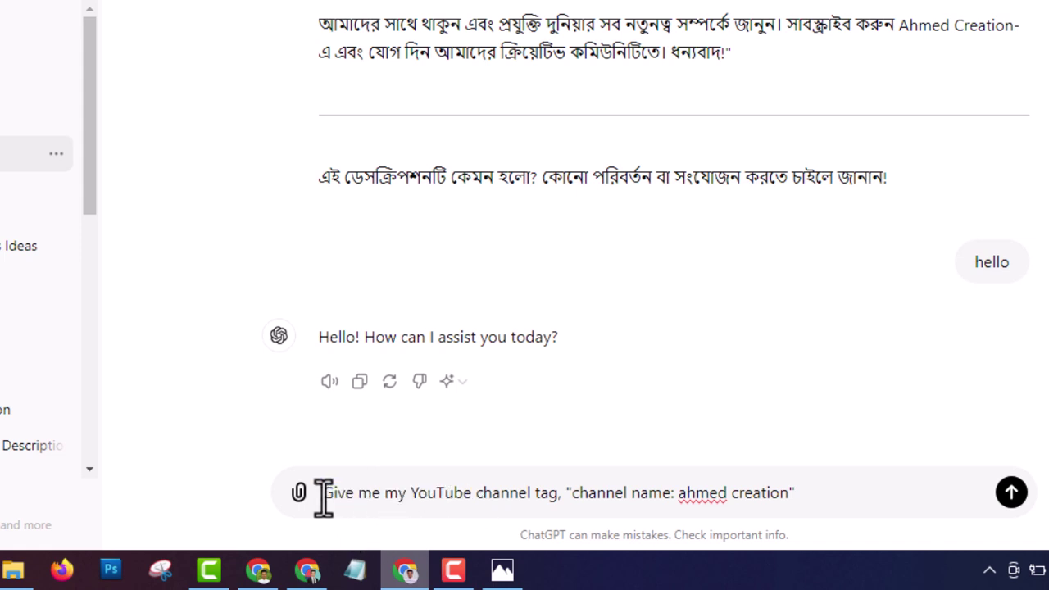
drag(328, 494, 549, 502)
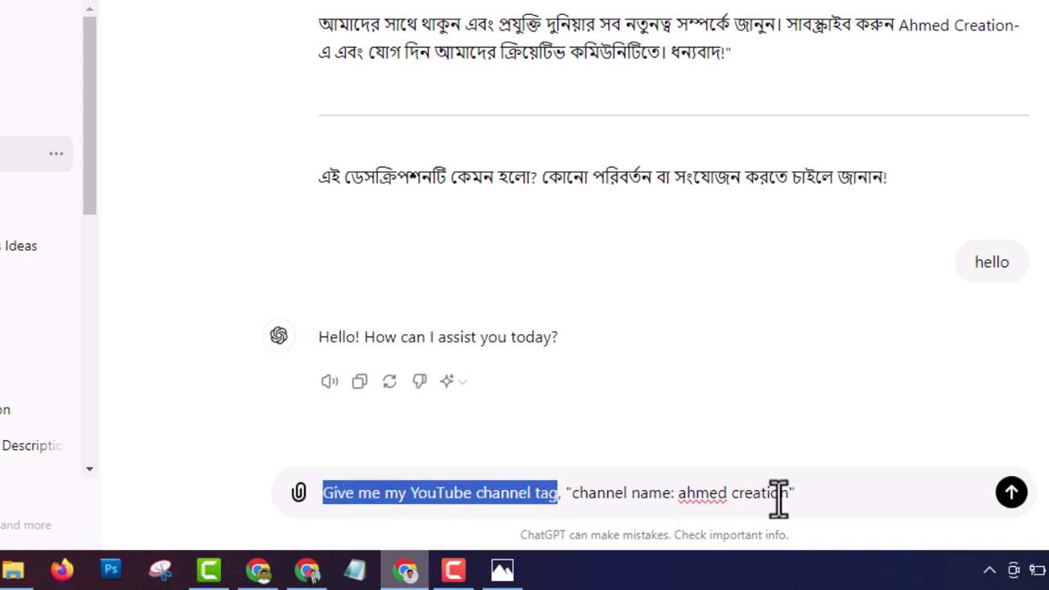
drag(808, 493, 563, 496)
click(969, 487)
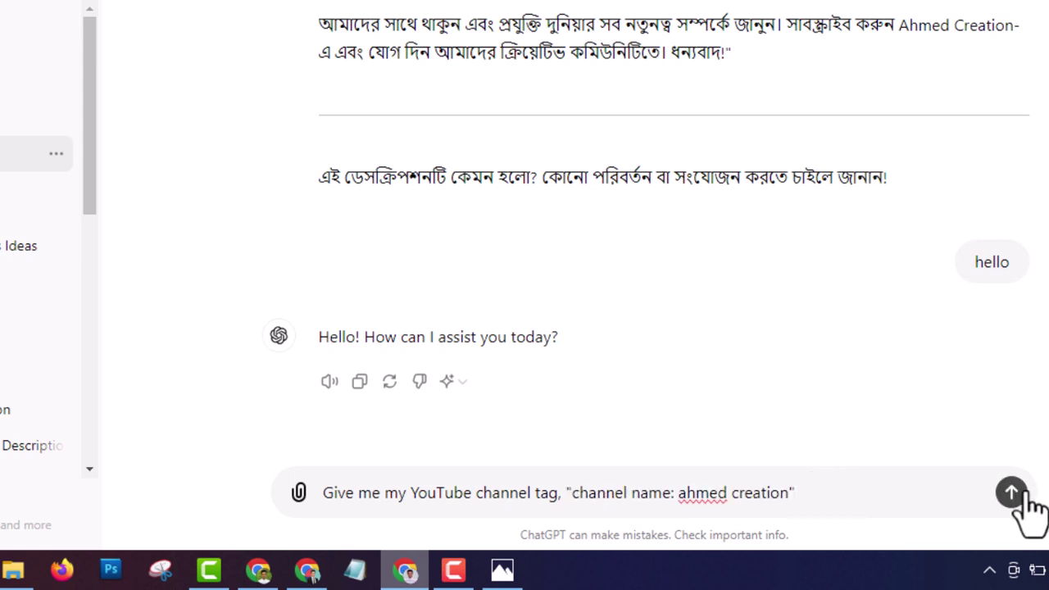
click(1013, 493)
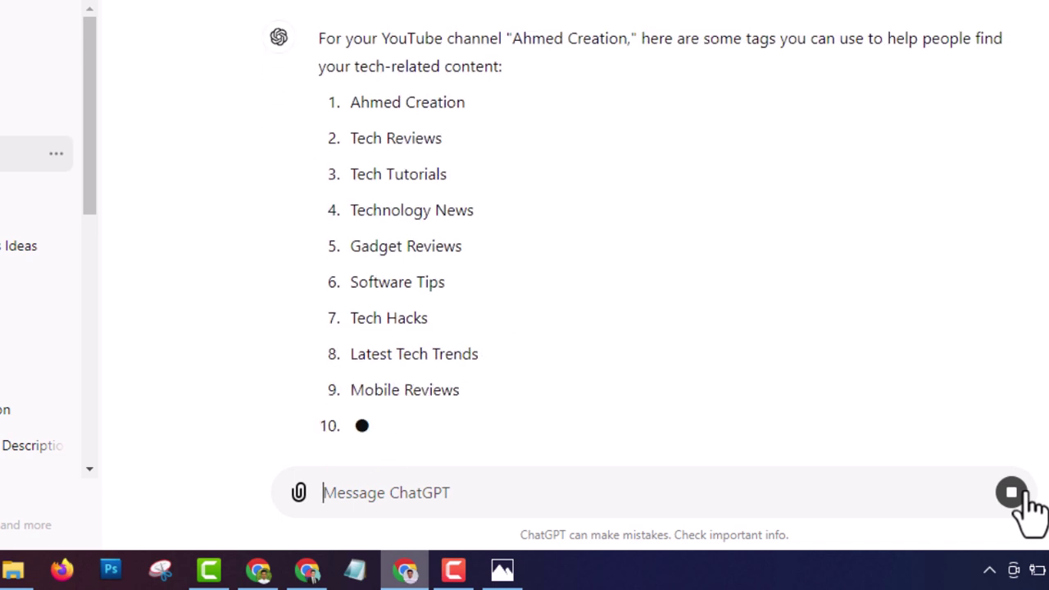
Step: Copy ChatGPT's tags 1–11, Ahmed Creation through Smart Home Technology, and switch to Notepad
scroll(484, 336, down, 3)
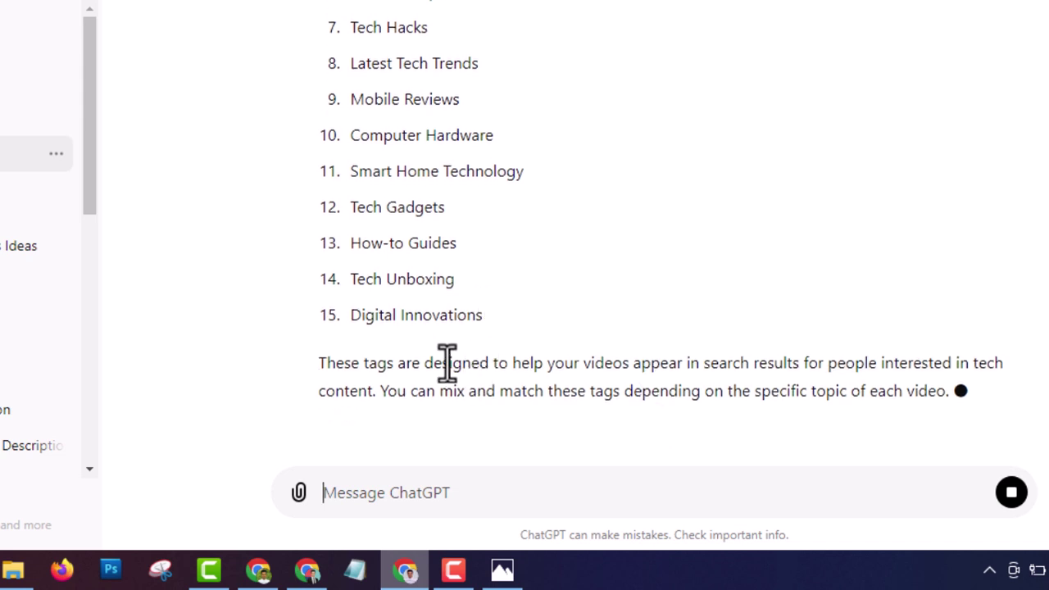
scroll(435, 307, up, 4)
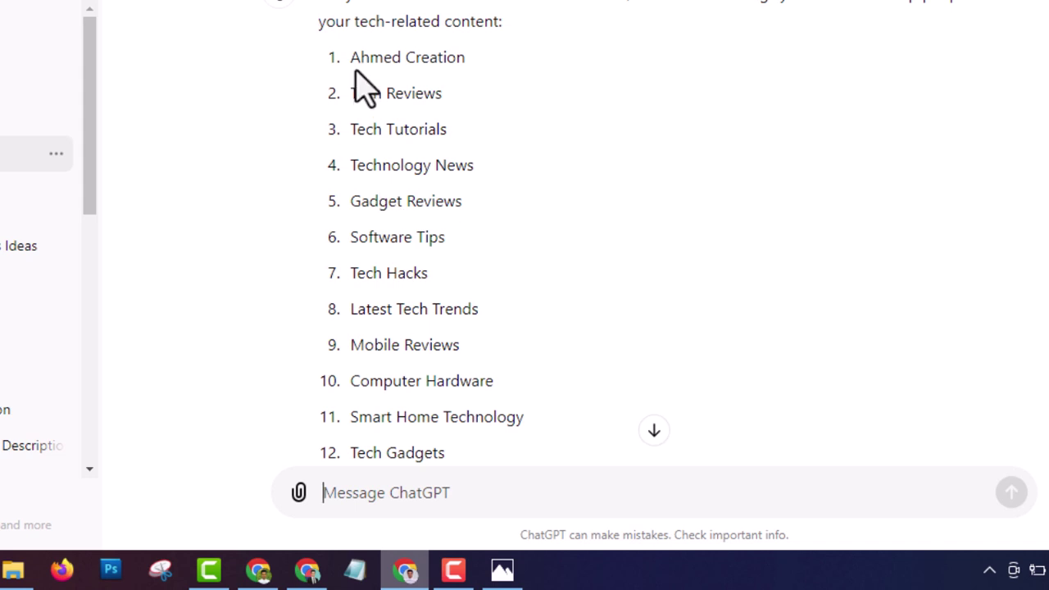
drag(350, 58, 563, 459)
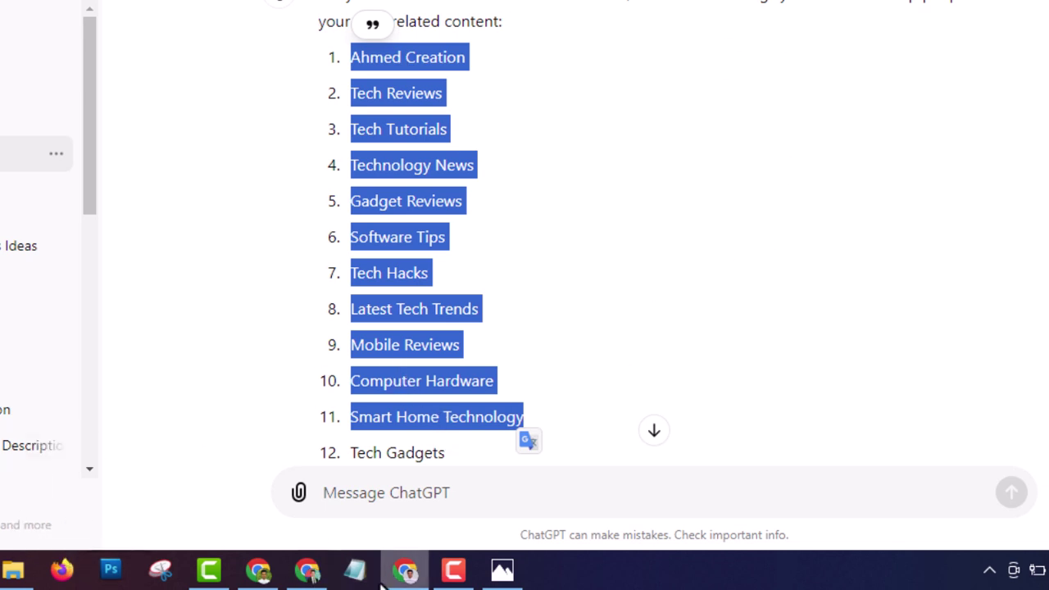
click(355, 572)
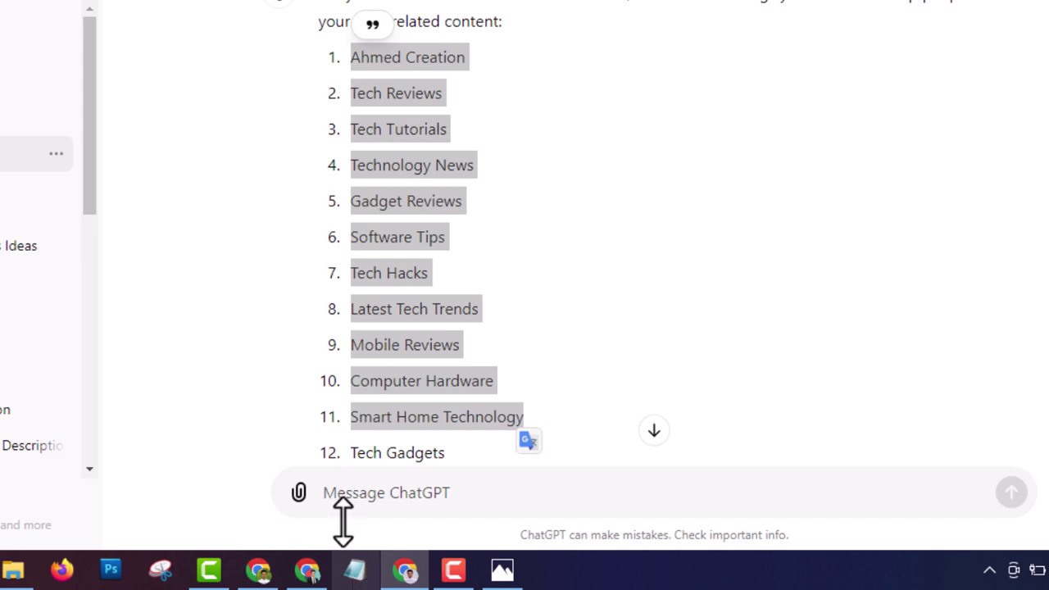
Step: In Notepad, add a comma after each pasted tag, from Ahmed Creation to the last line
click(951, 320)
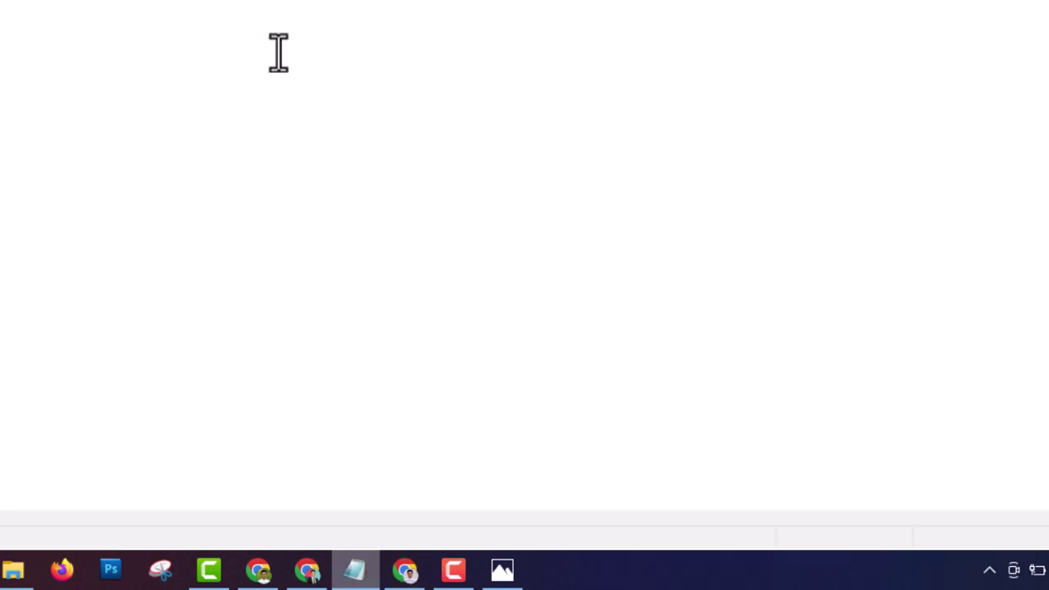
key(super+Down)
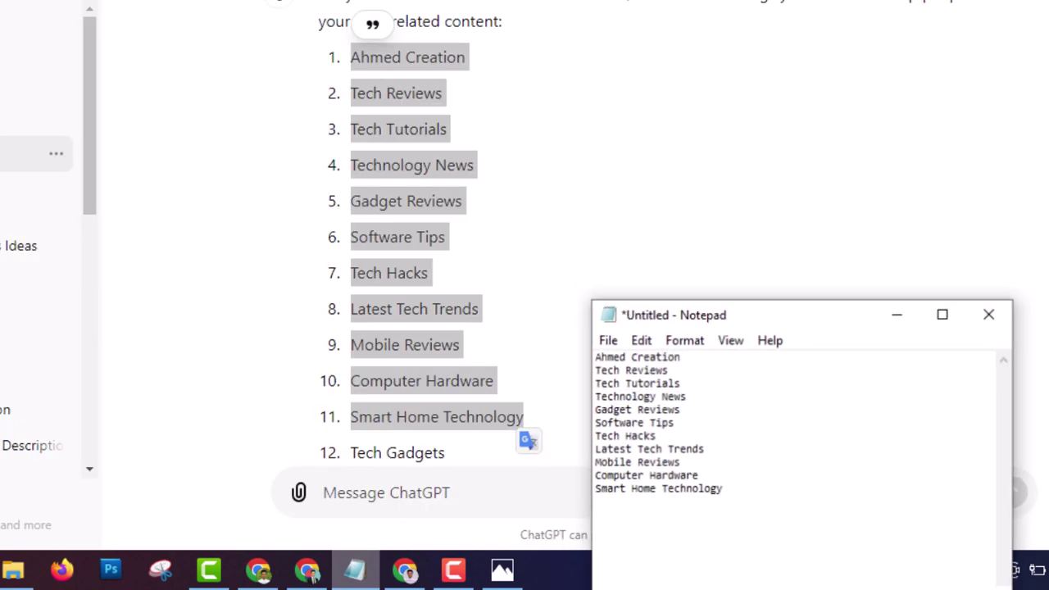
click(645, 205)
text(,)
click(653, 219)
text(,)
click(650, 232)
text(,)
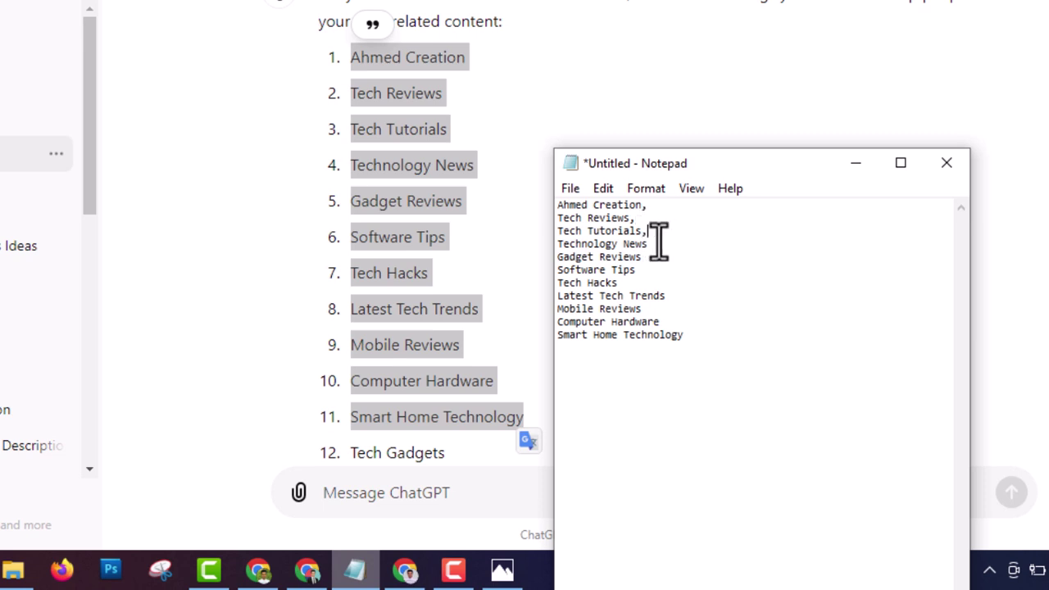
text(,)
click(648, 255)
text(,)
click(645, 270)
text(,)
click(624, 285)
text(,)
click(681, 295)
text(,)
click(651, 309)
text(,)
click(660, 322)
text(,)
click(702, 334)
Step: Copy the whole comma-separated tag list and return to the YouTube Studio keyword settings
drag(700, 334, 551, 209)
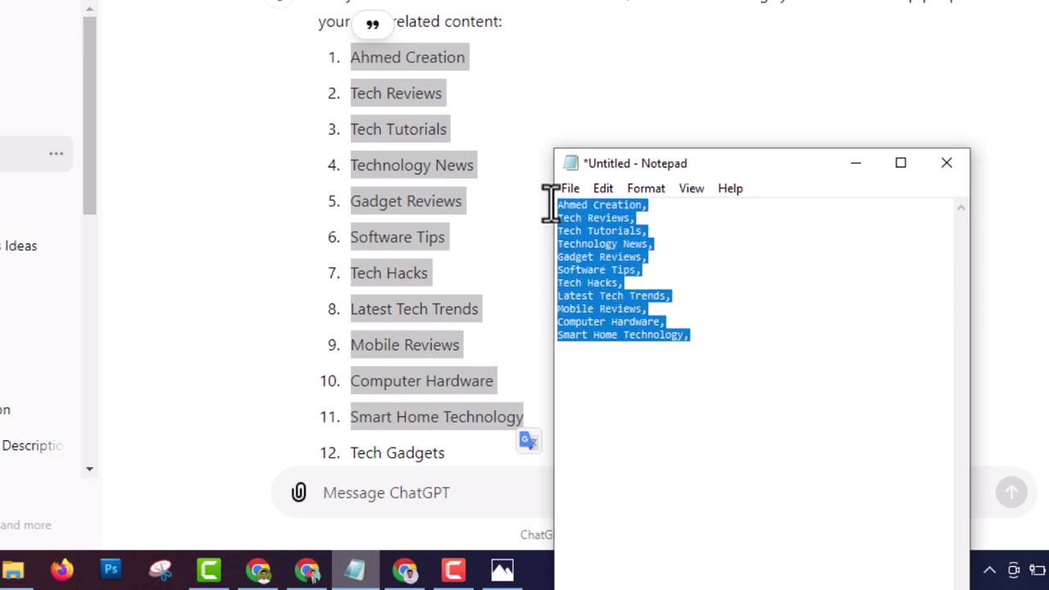
right_click(591, 218)
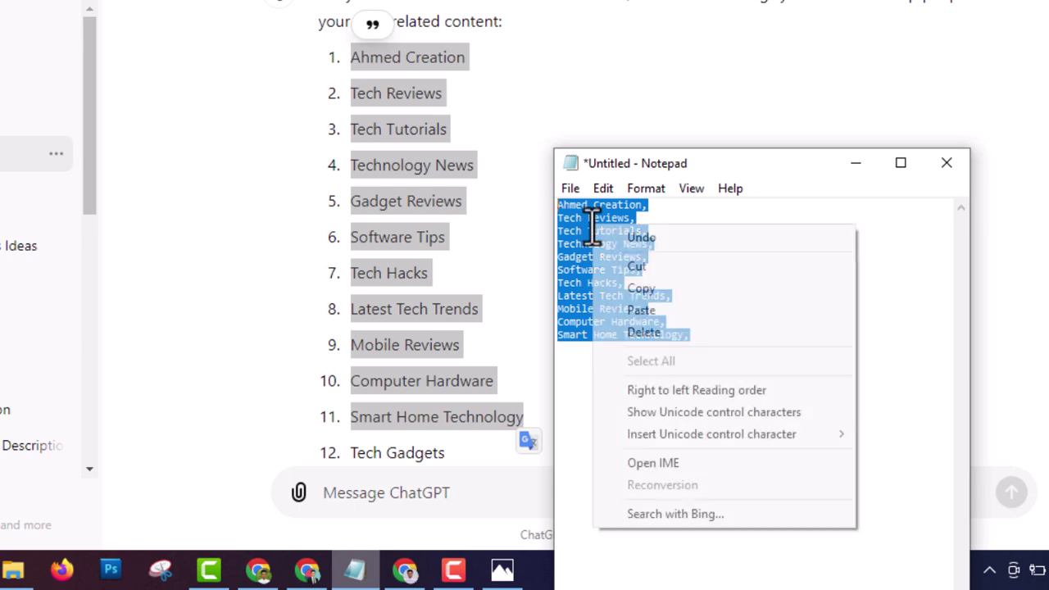
click(632, 289)
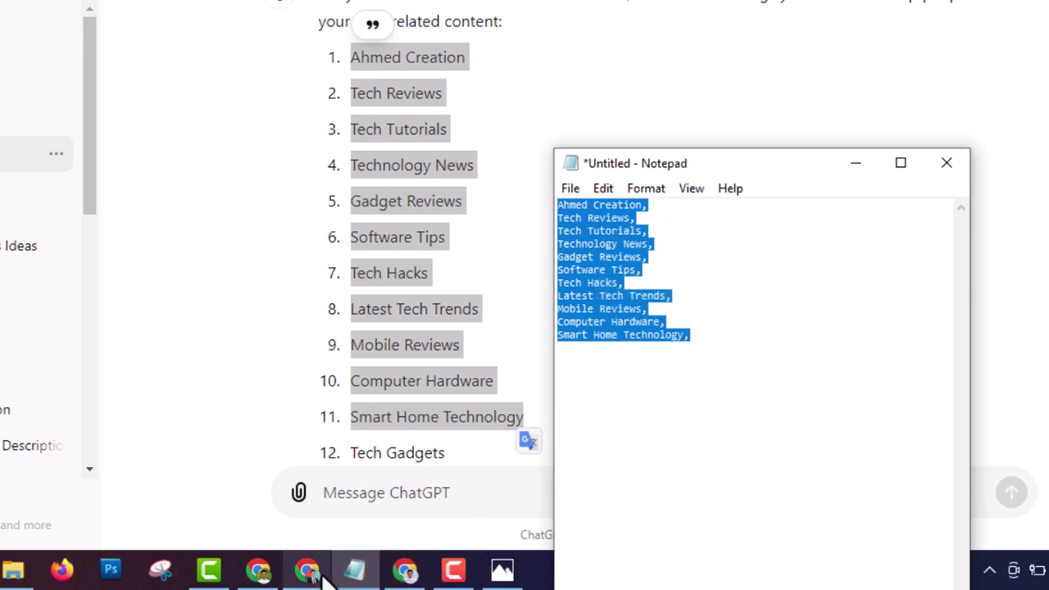
click(277, 570)
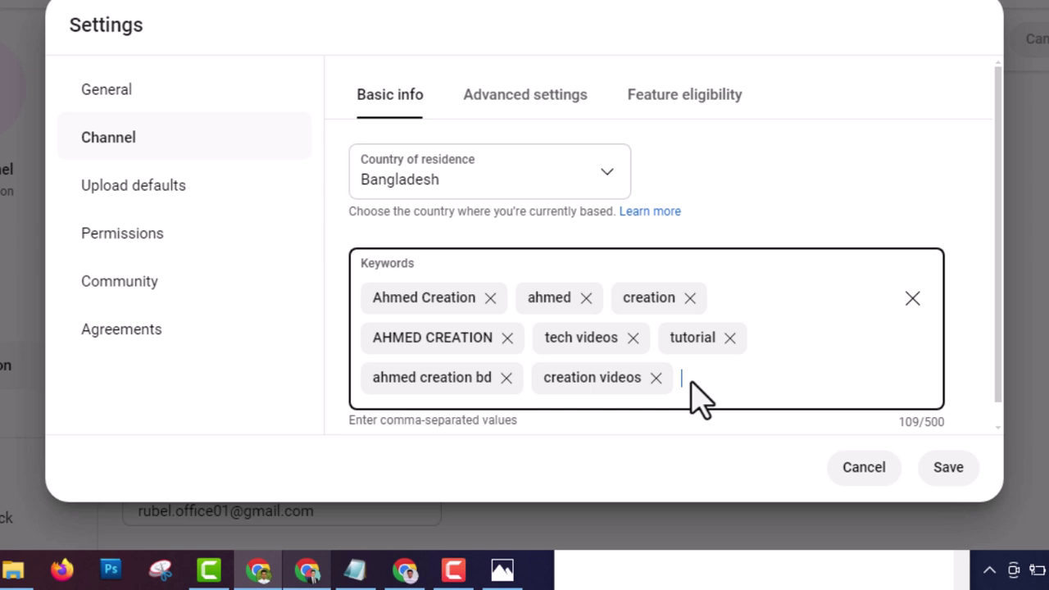
Step: Paste the eleven ChatGPT tags into Keywords, reaching 19 keywords at 304/500, and save
right_click(691, 382)
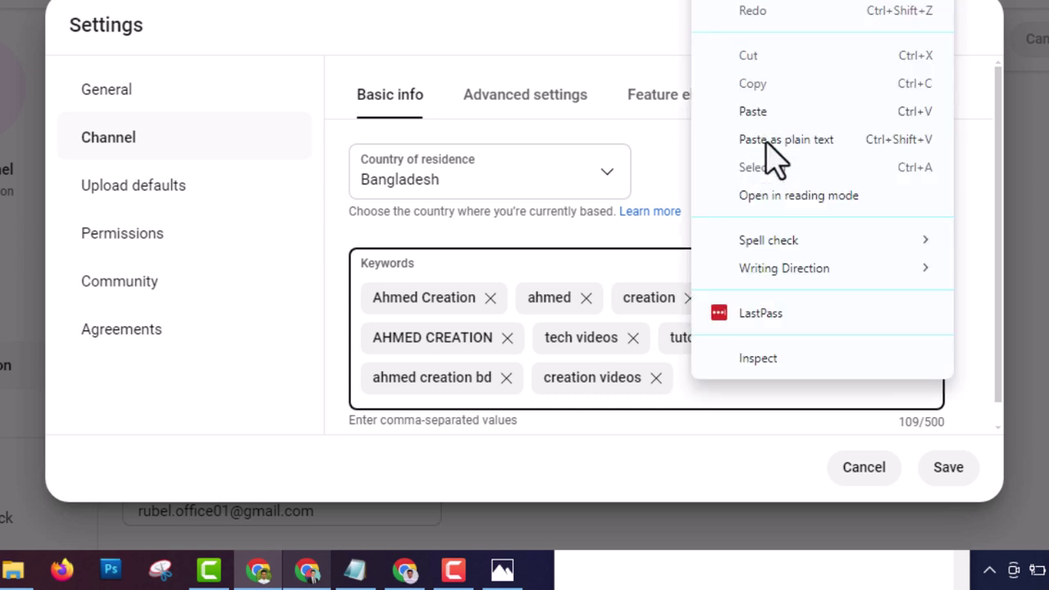
click(766, 111)
key(ctrl+v)
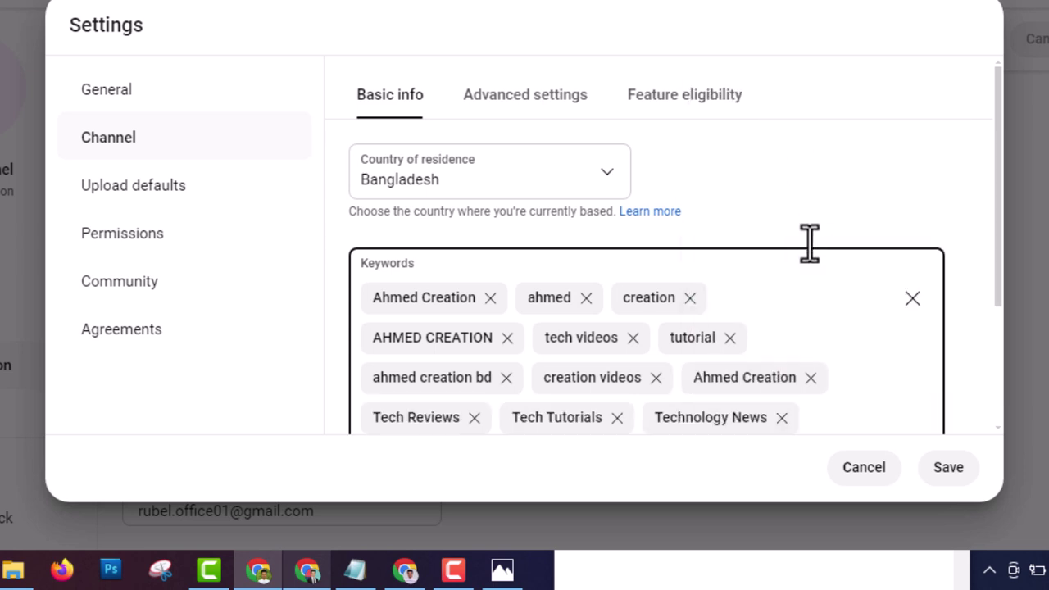
scroll(704, 409, down, 3)
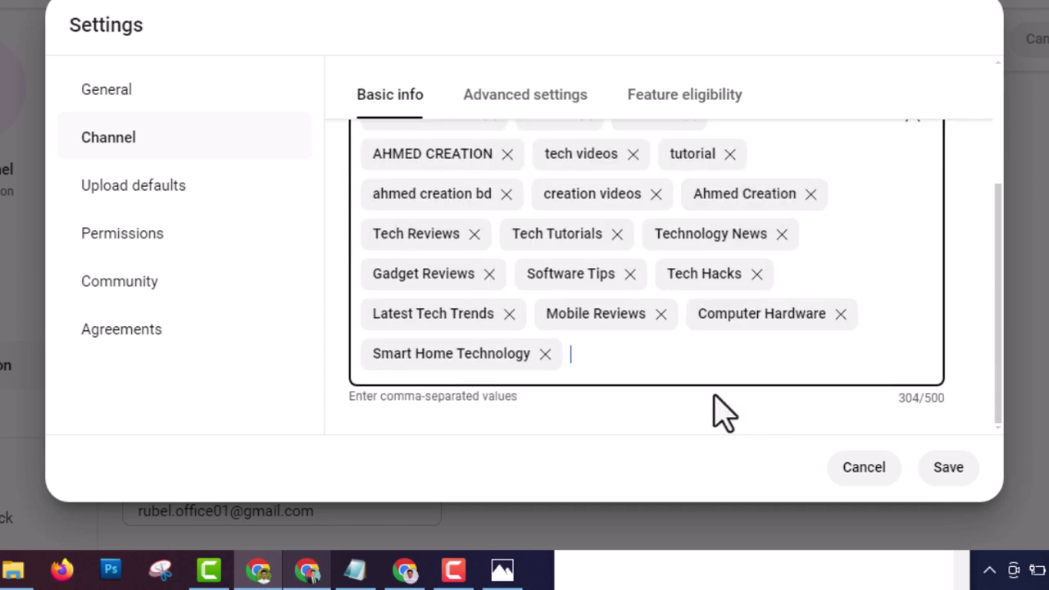
scroll(585, 328, up, 3)
scroll(585, 328, down, 3)
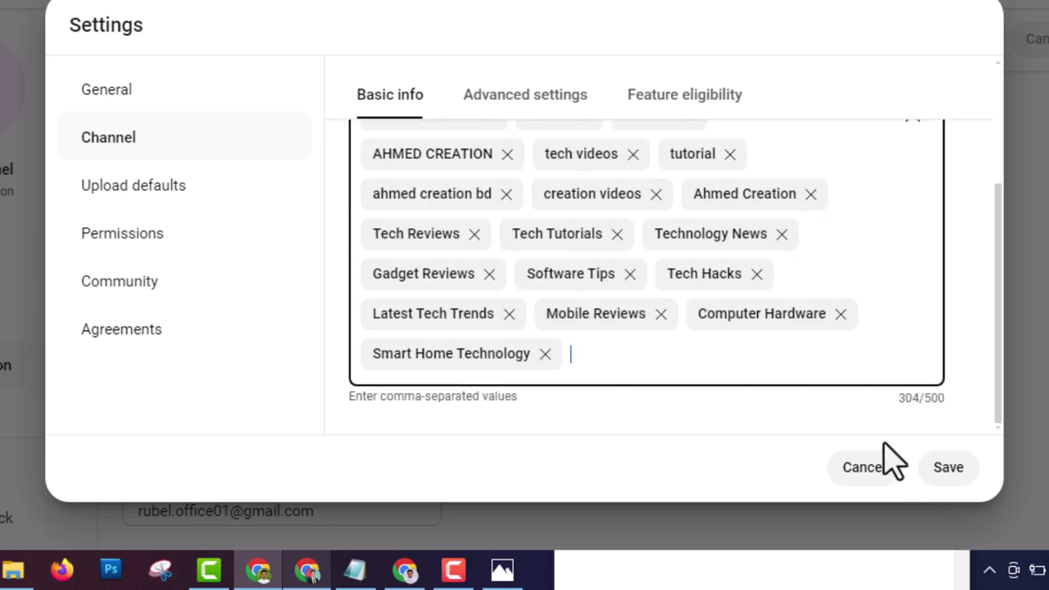
click(955, 475)
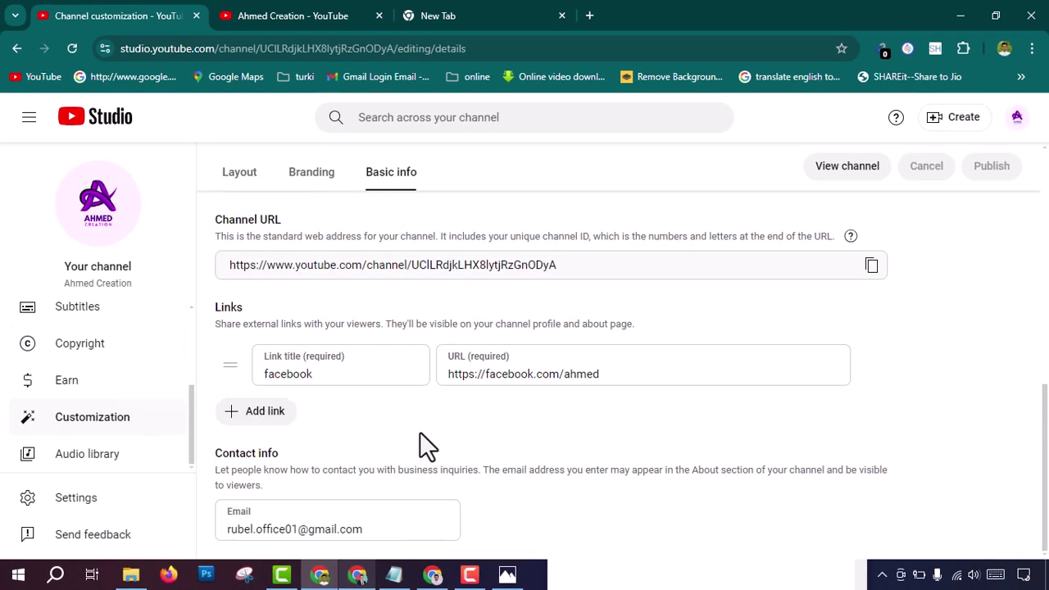
Step: Go via the Dashboard to the Content page, whose Videos tab is empty
scroll(311, 398, up, 3)
scroll(106, 375, up, 3)
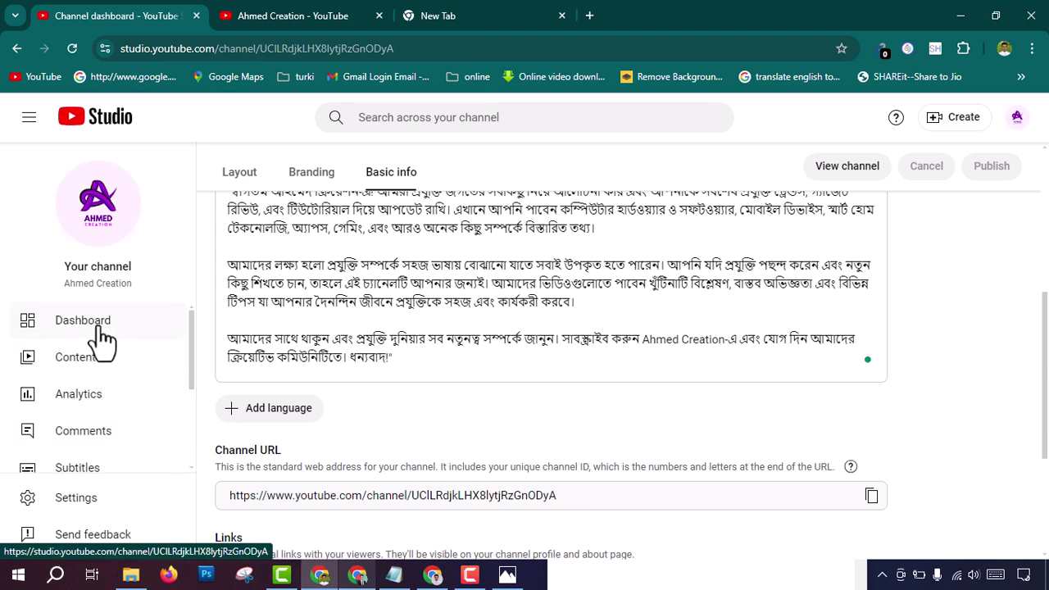
click(103, 337)
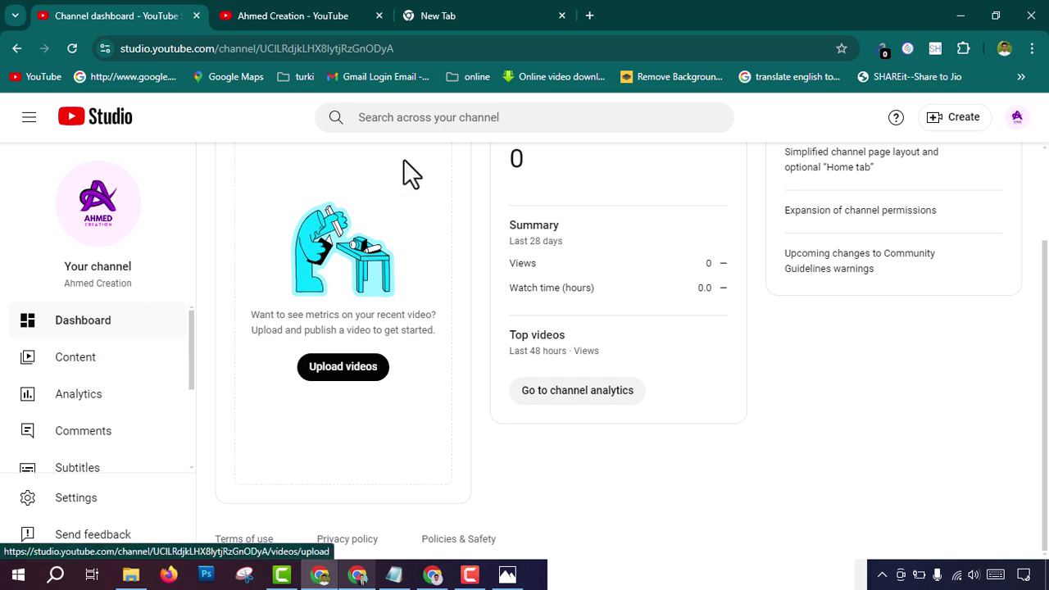
scroll(584, 220, up, 2)
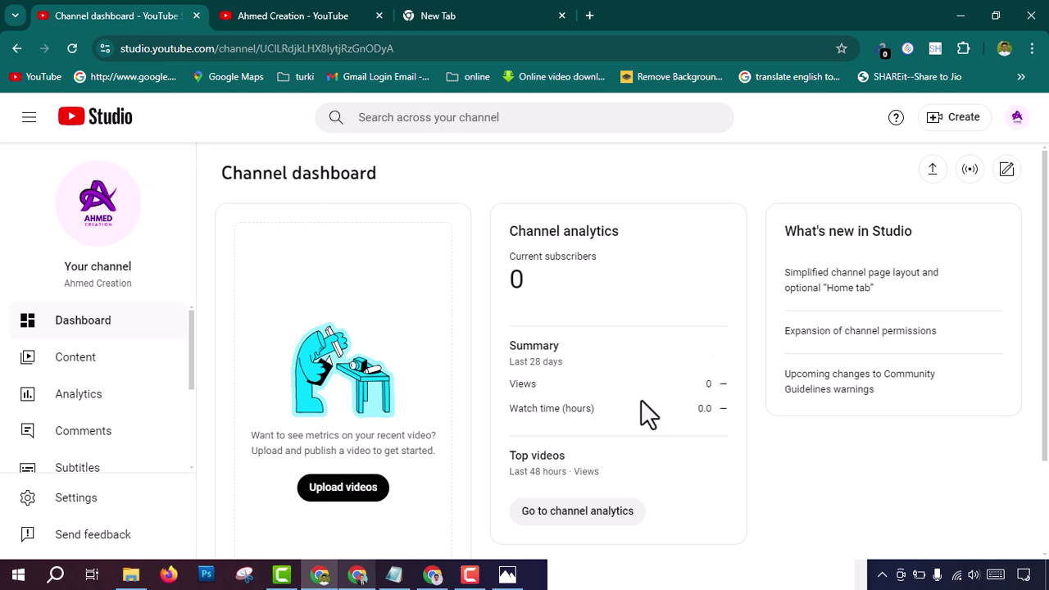
click(76, 361)
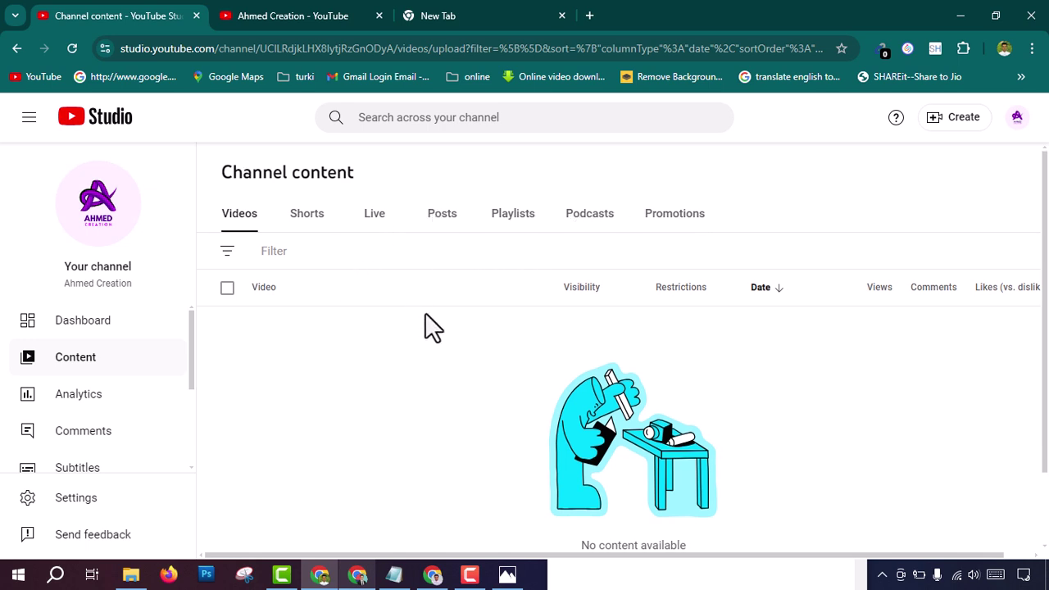
Step: Browse the Analytics Audience and Inspiration tabs, then open Comments & mentions
scroll(425, 320, down, 1)
click(63, 406)
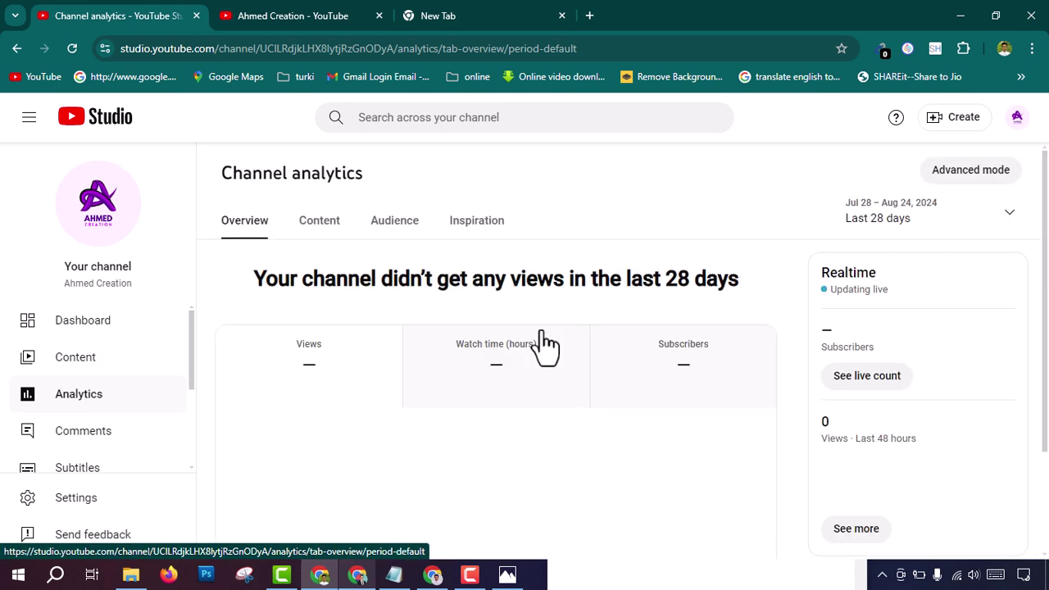
click(392, 234)
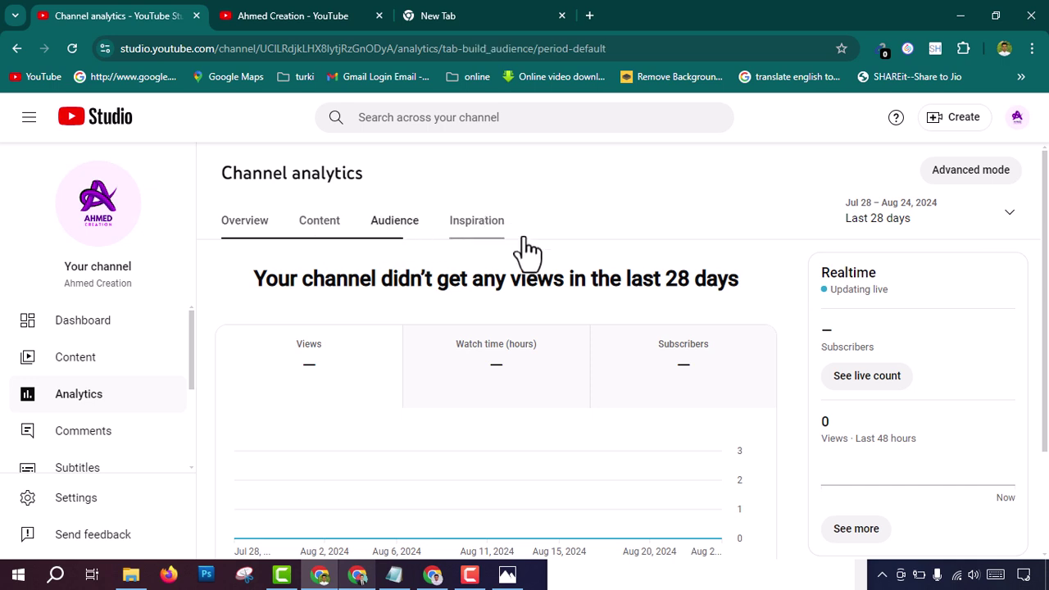
click(492, 234)
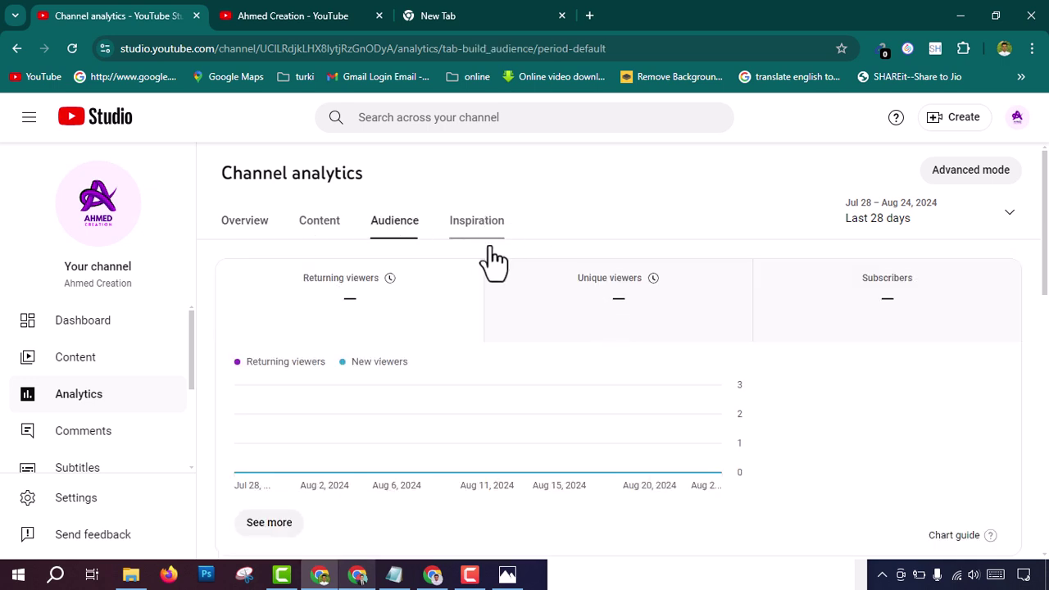
click(86, 443)
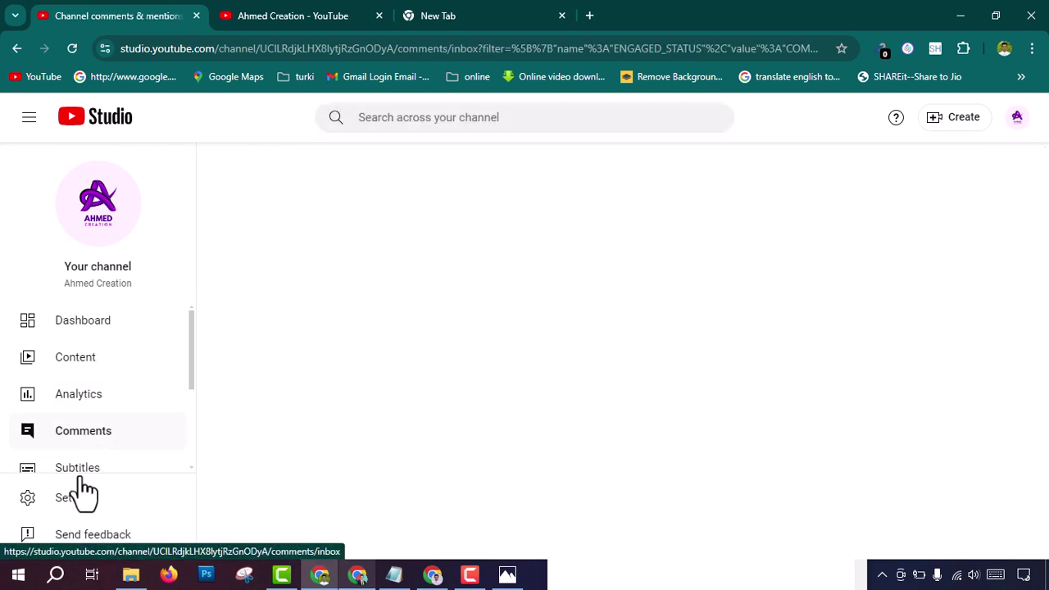
scroll(67, 483, down, 3)
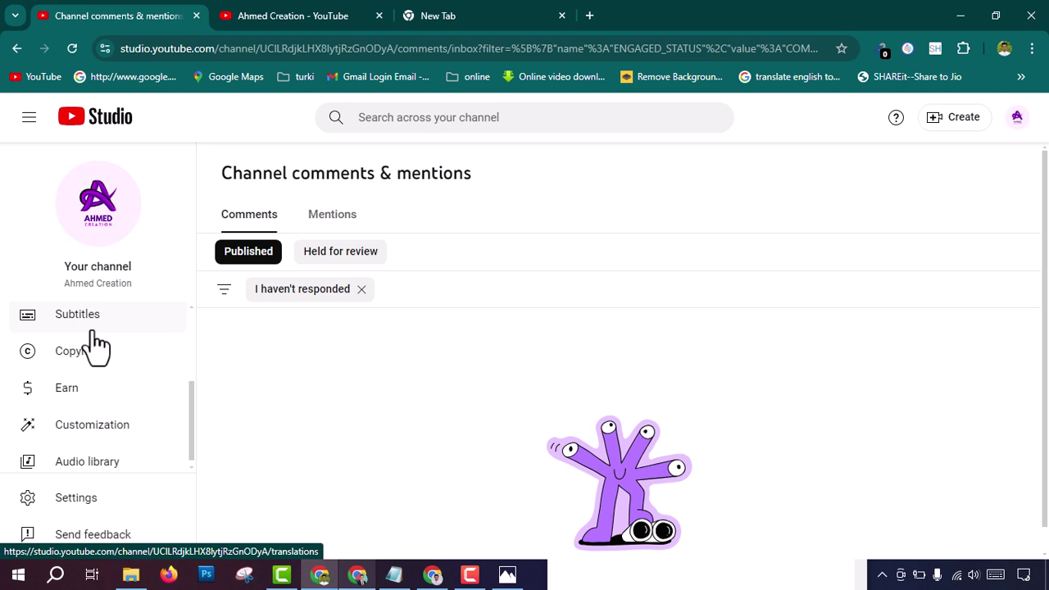
Step: Open the Earn page and scroll to the 'How do I join?' section
click(65, 393)
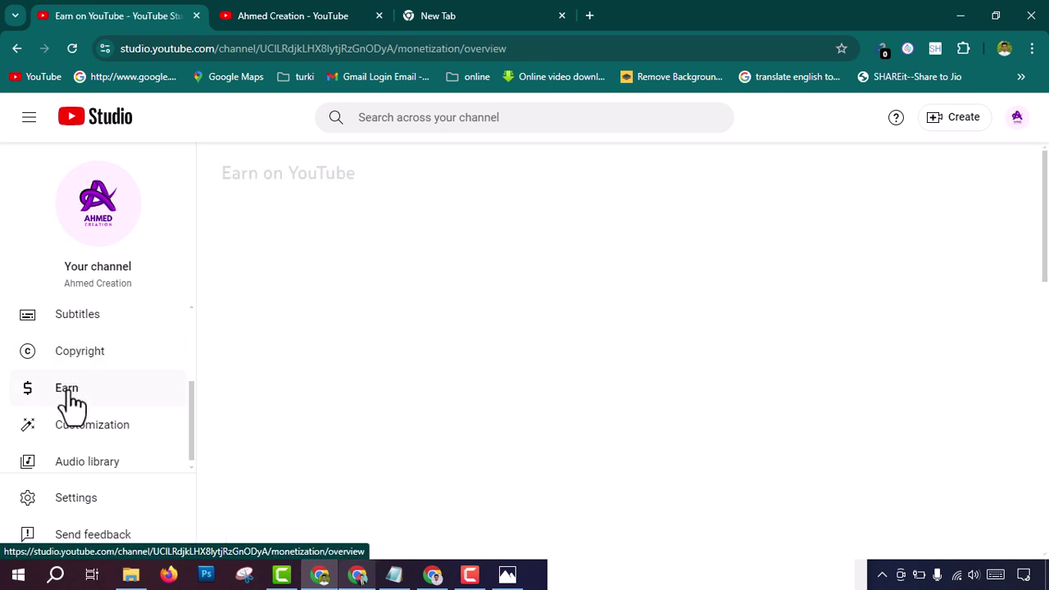
scroll(612, 299, down, 1)
scroll(562, 368, down, 3)
scroll(499, 327, down, 2)
scroll(509, 344, down, 6)
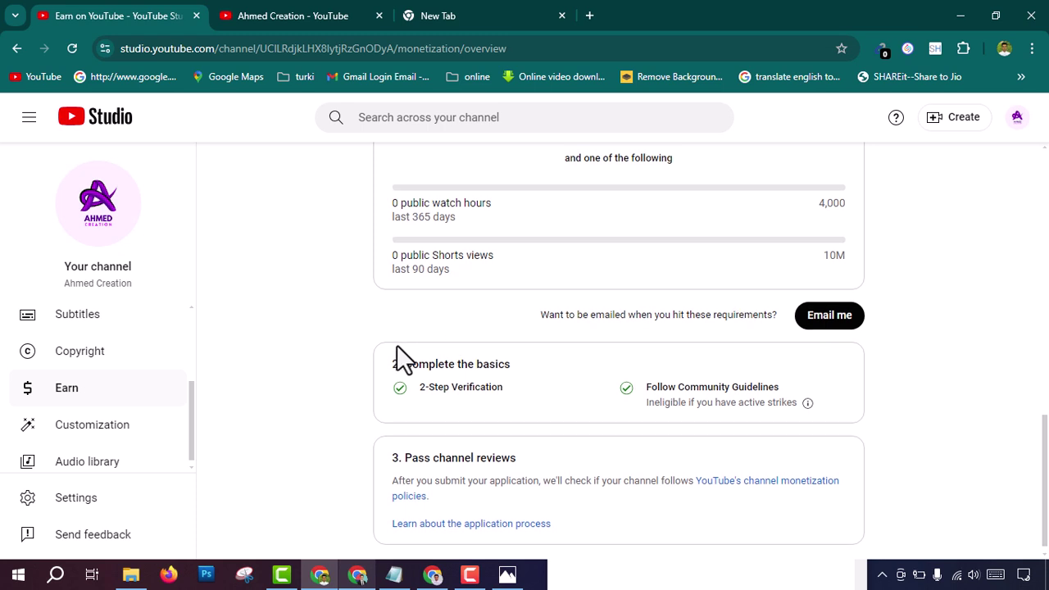
scroll(434, 320, up, 2)
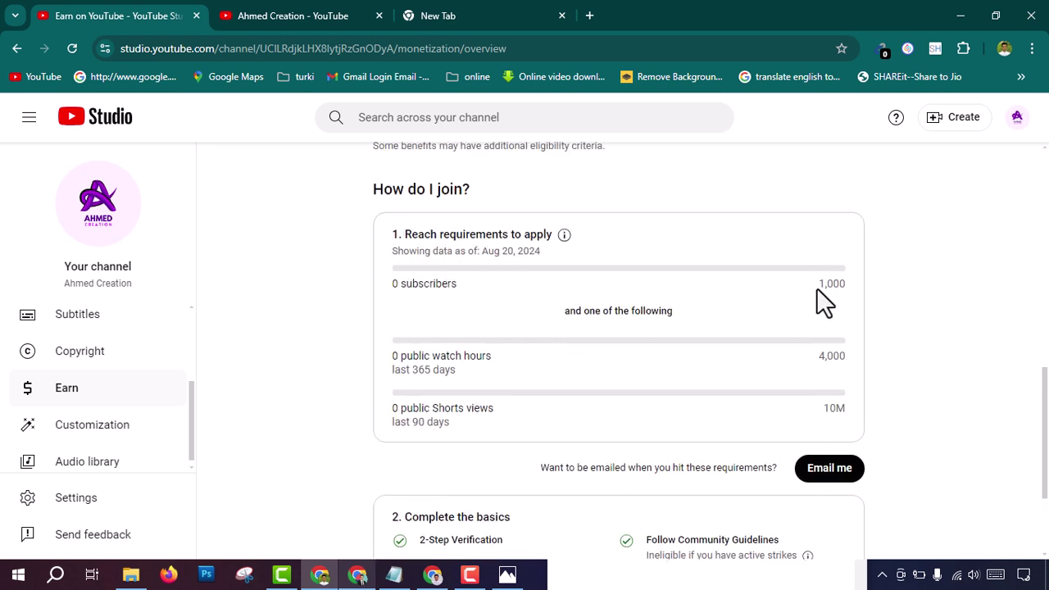
Step: Highlight the 1,000 subscribers, 4,000 watch hours and 10M Shorts views requirements
drag(817, 298, 853, 296)
drag(849, 353, 822, 356)
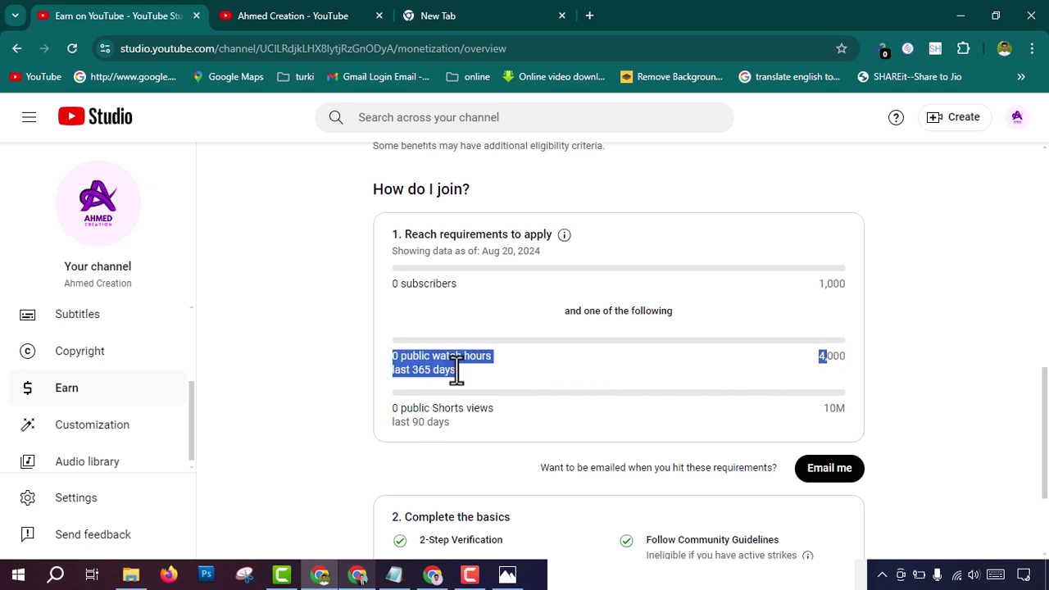
click(520, 361)
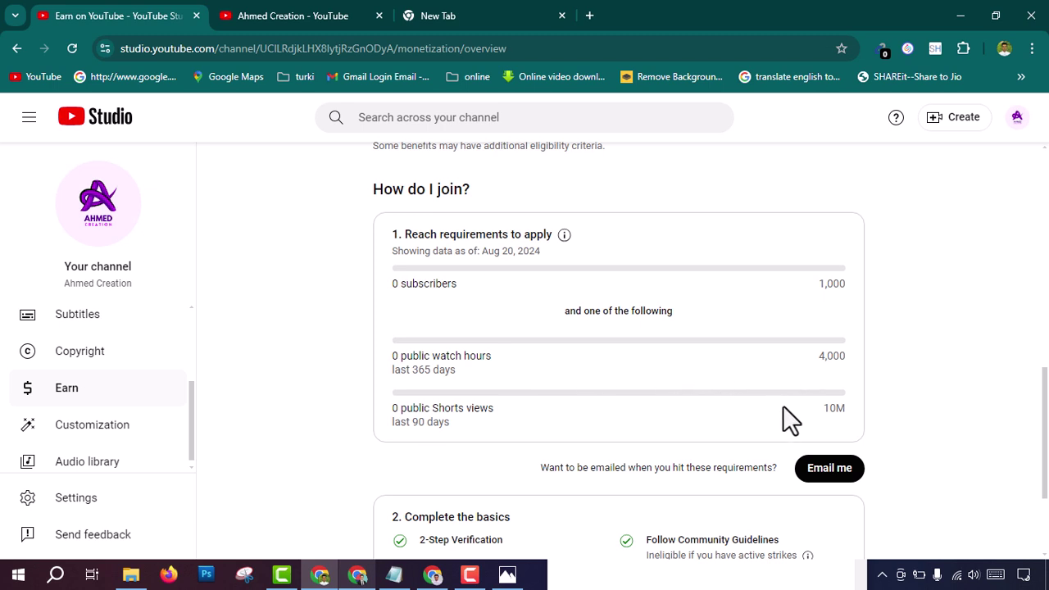
drag(821, 407, 838, 410)
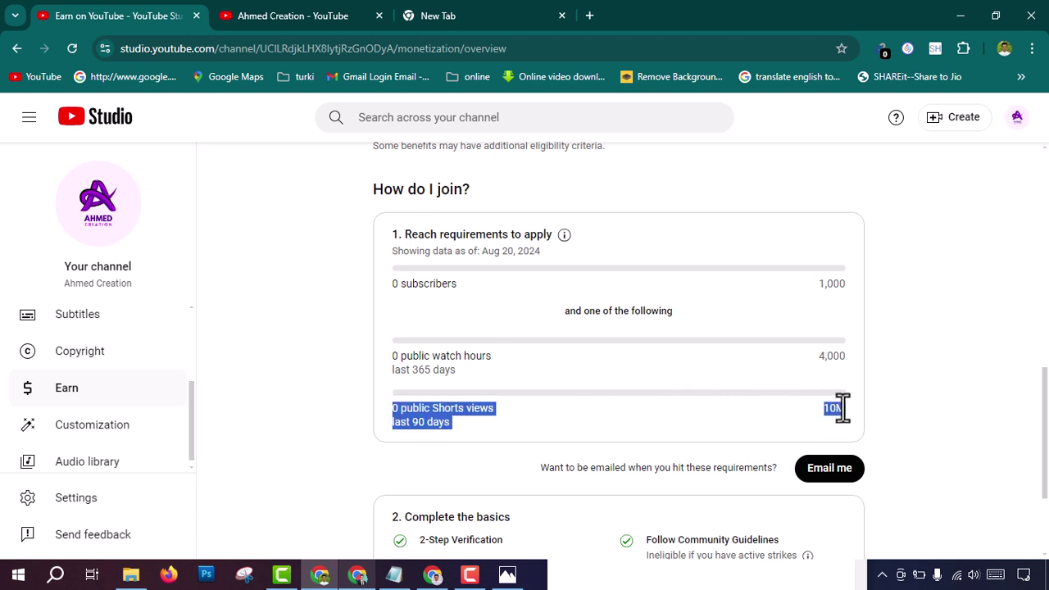
click(662, 431)
scroll(643, 406, down, 2)
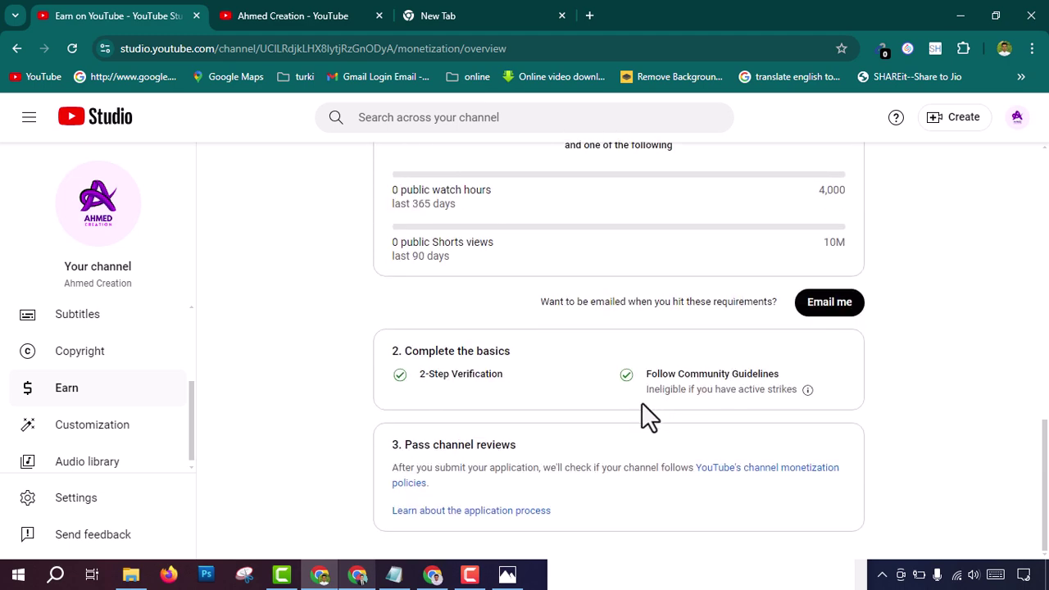
scroll(714, 377, up, 1)
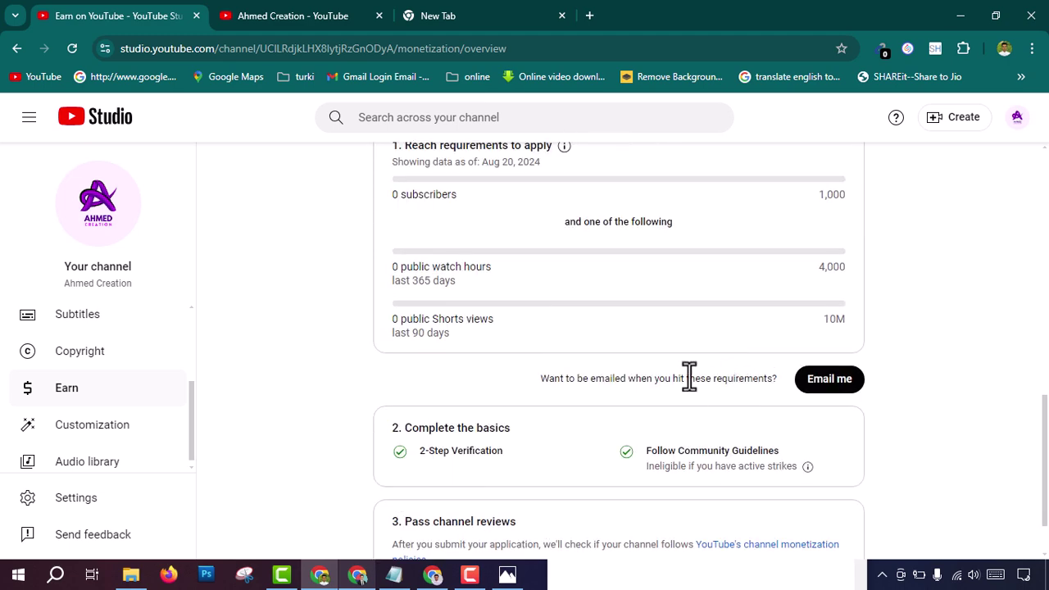
scroll(647, 382, up, 6)
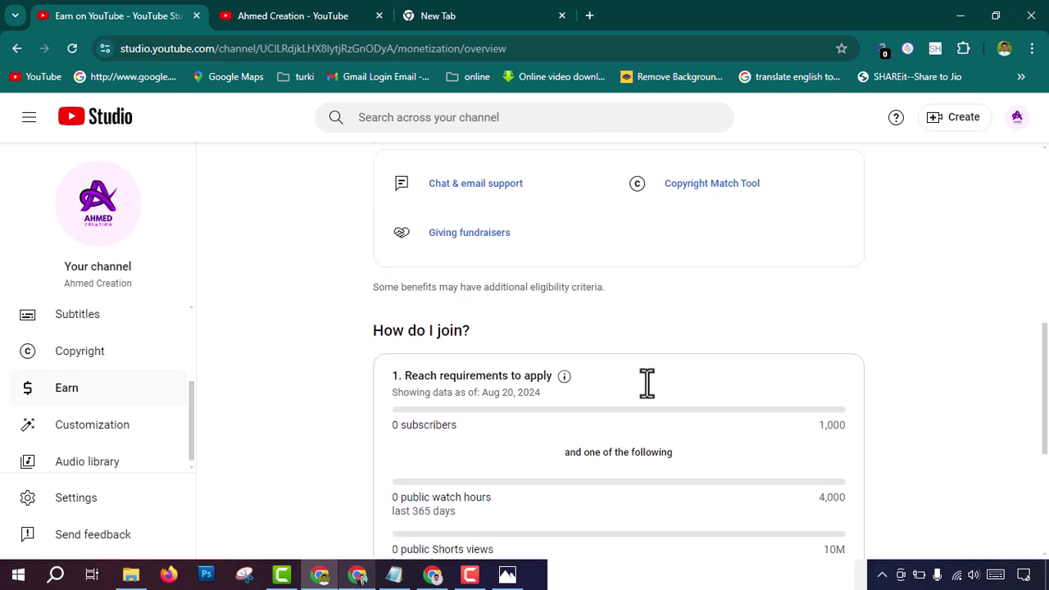
Step: Open the Audio library and scroll through its music list
click(90, 458)
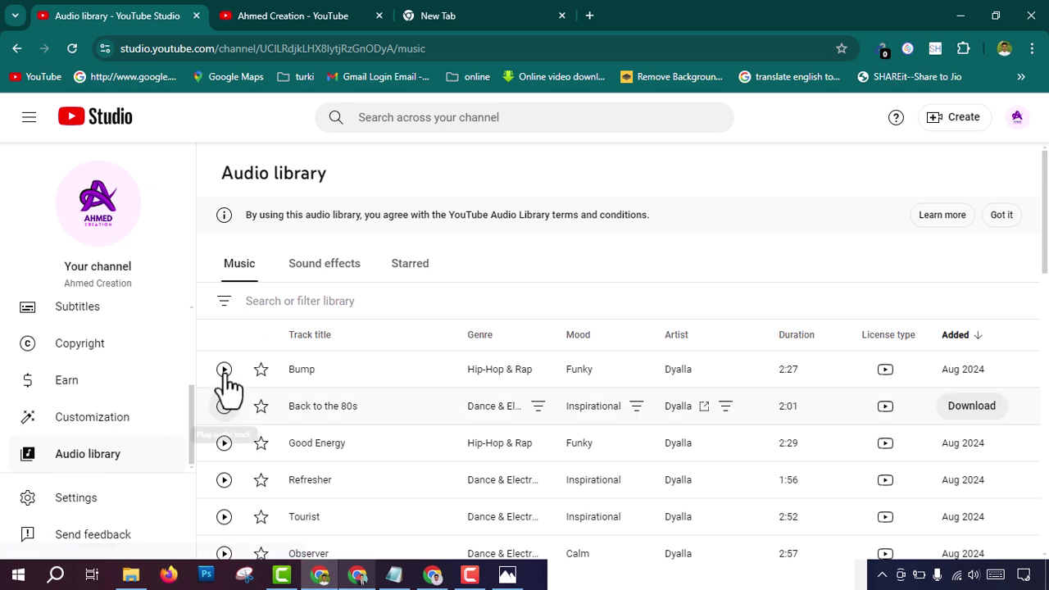
scroll(321, 418, down, 4)
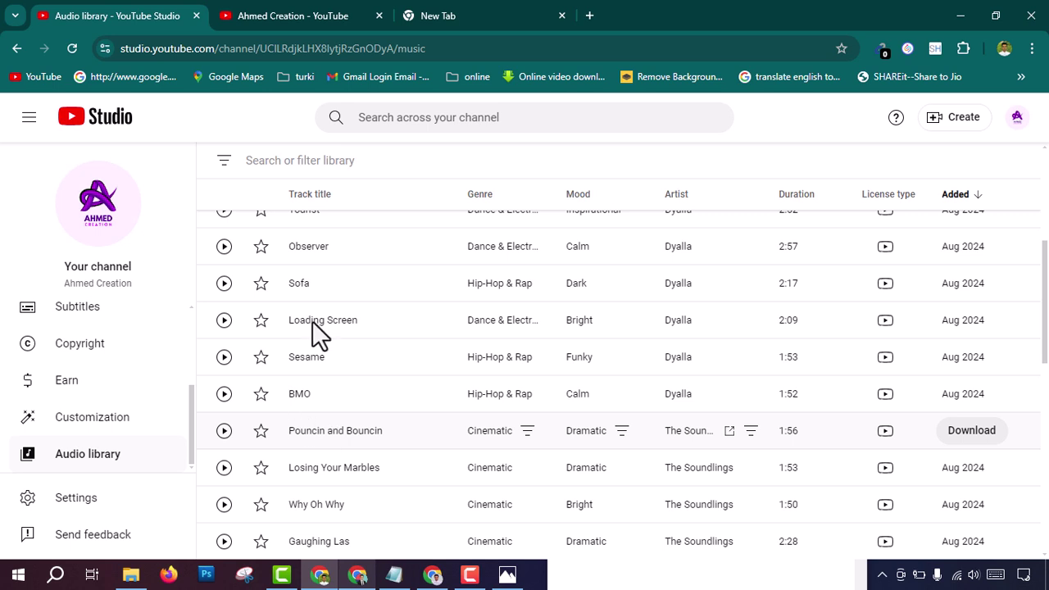
scroll(300, 311, up, 4)
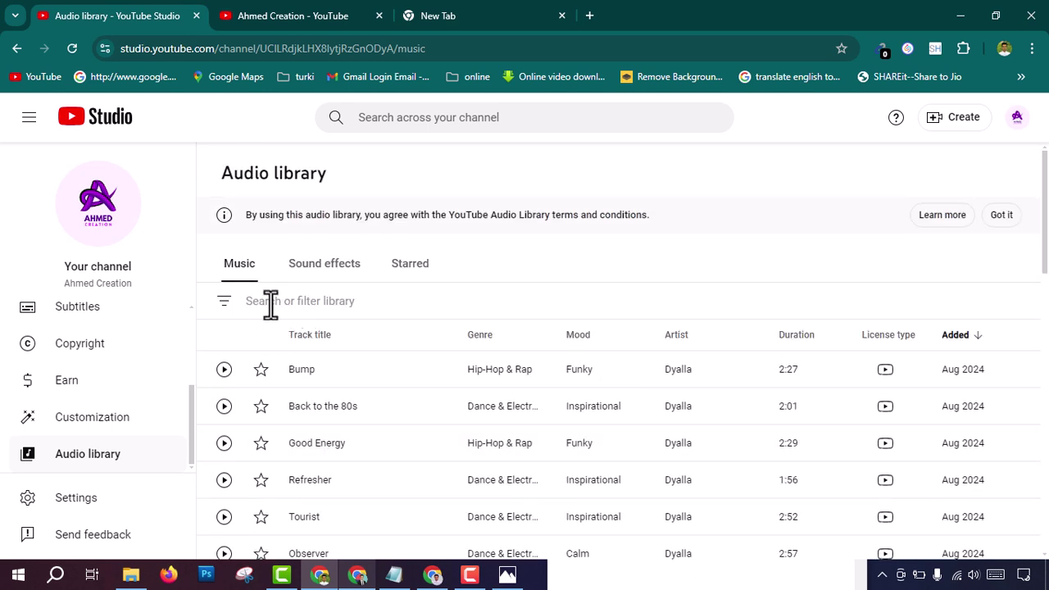
Step: Filter the tracks for 'love', then remove the filter to show all tracks again
click(271, 303)
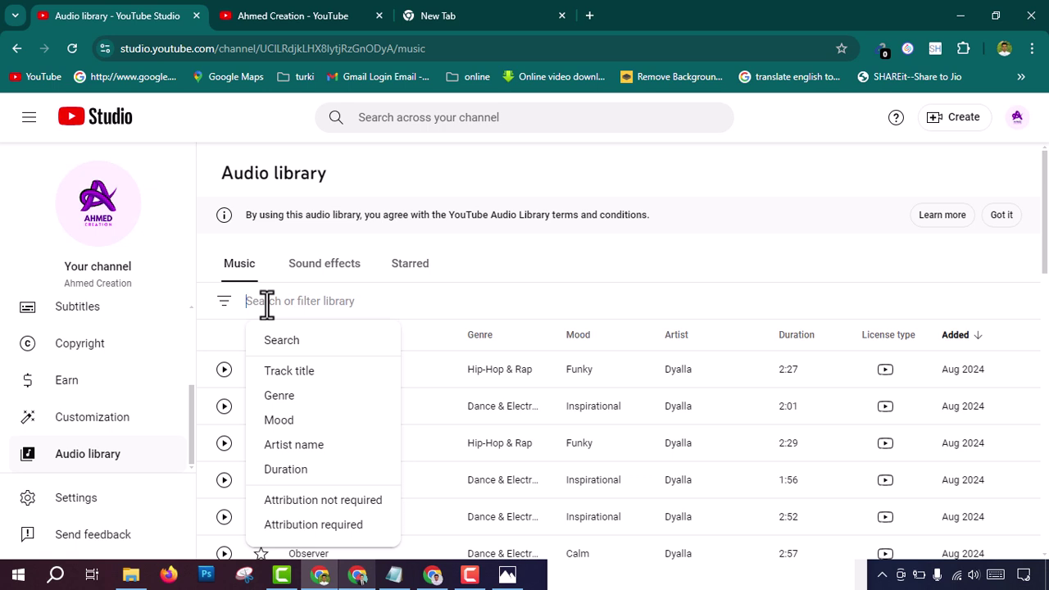
text(love)
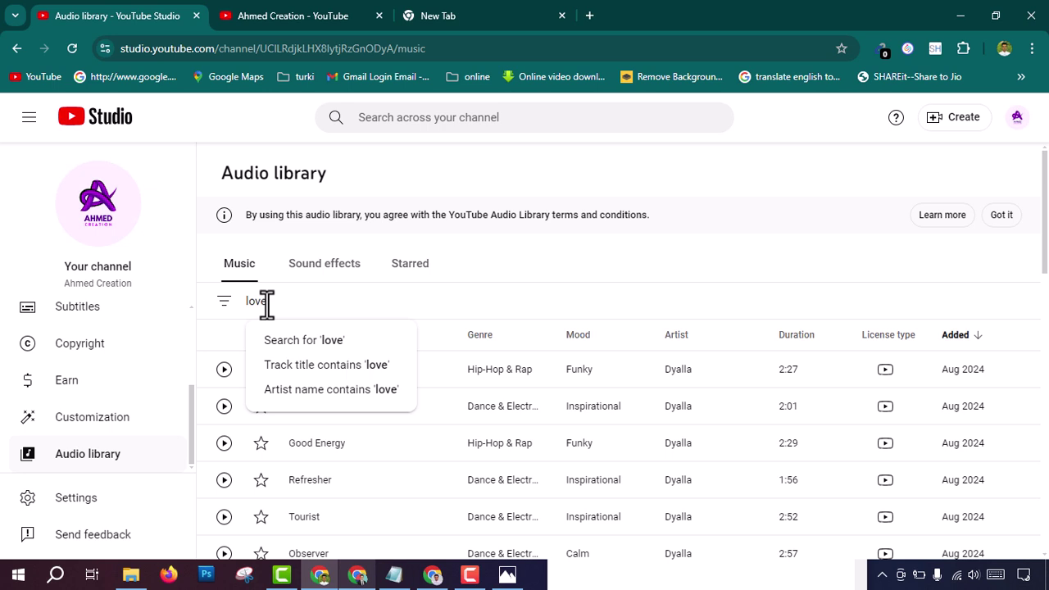
key(Return)
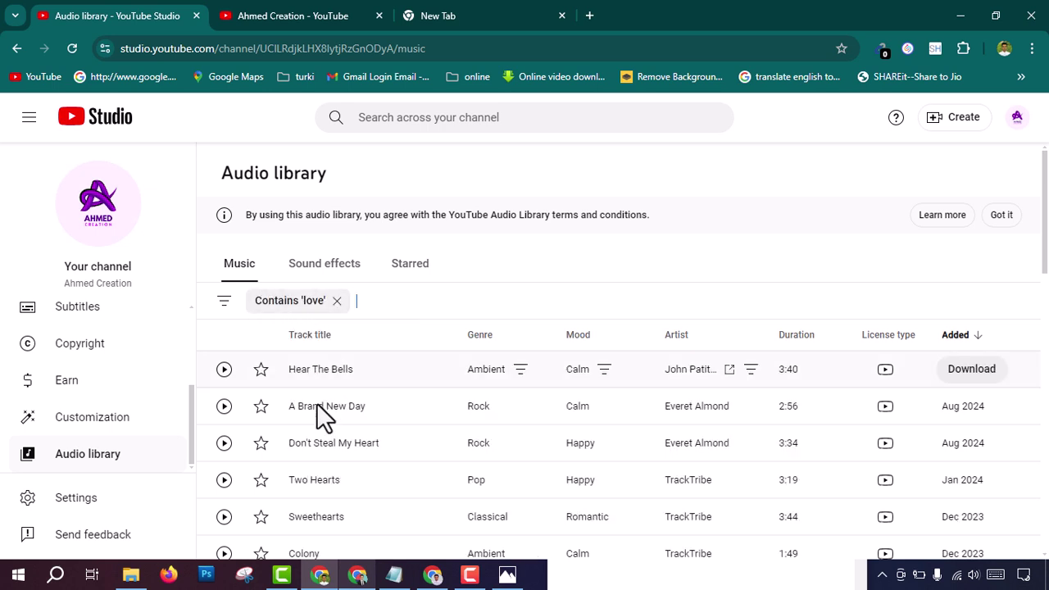
scroll(323, 471, down, 3)
scroll(324, 470, up, 3)
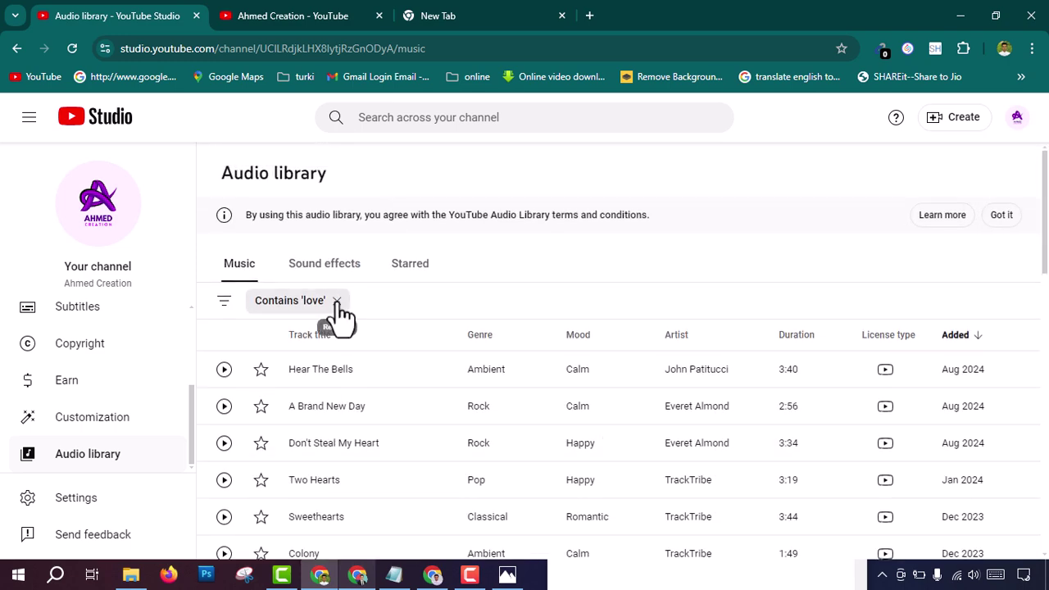
click(335, 301)
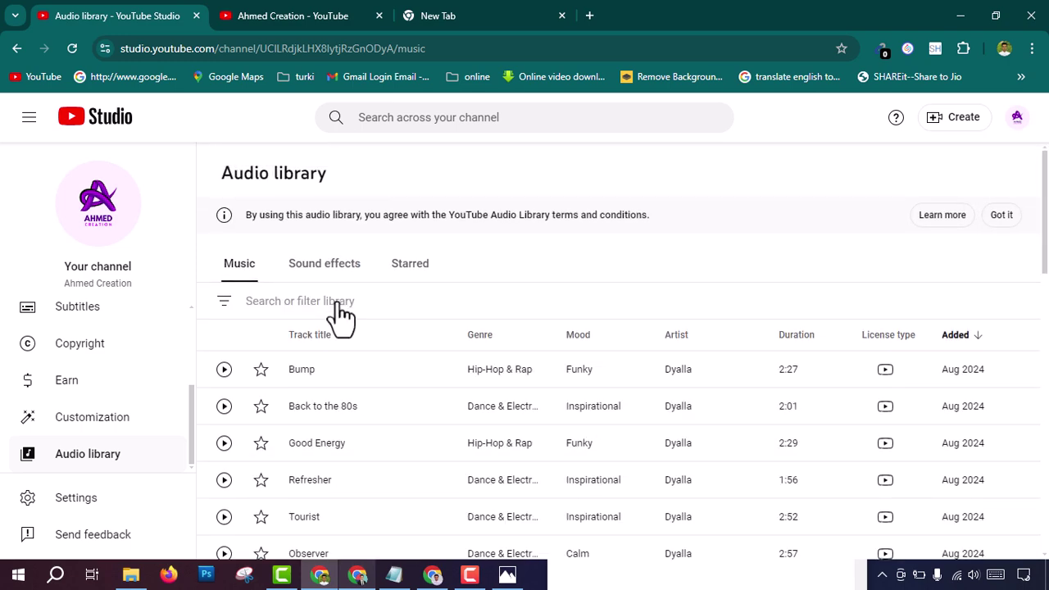
scroll(340, 316, down, 5)
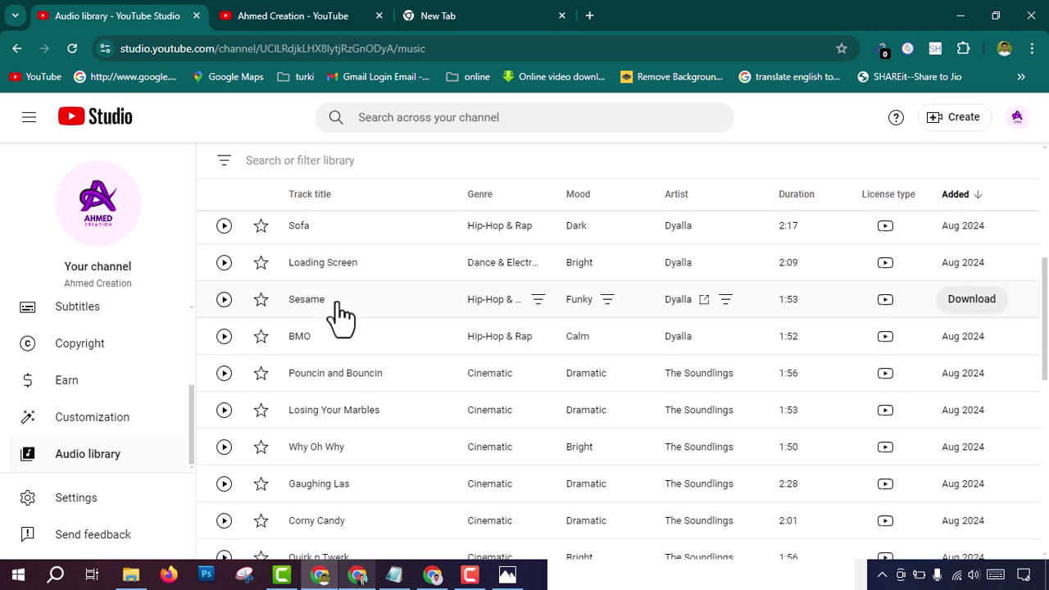
scroll(337, 303, up, 5)
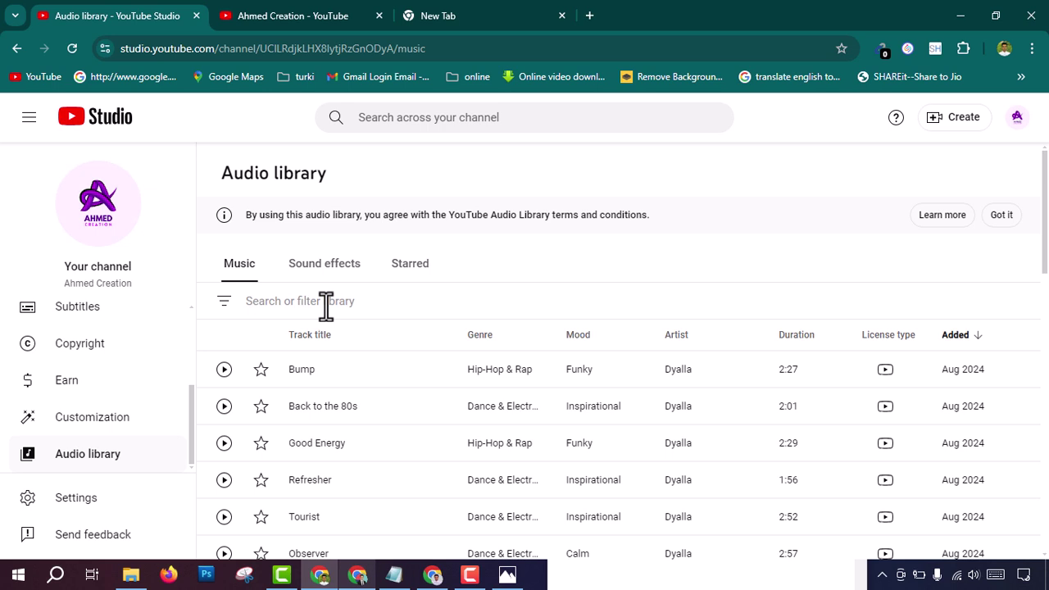
Step: Search the audio library for 'hip' and filter it to the Hip-Hop & Rap genre
click(326, 300)
text(h)
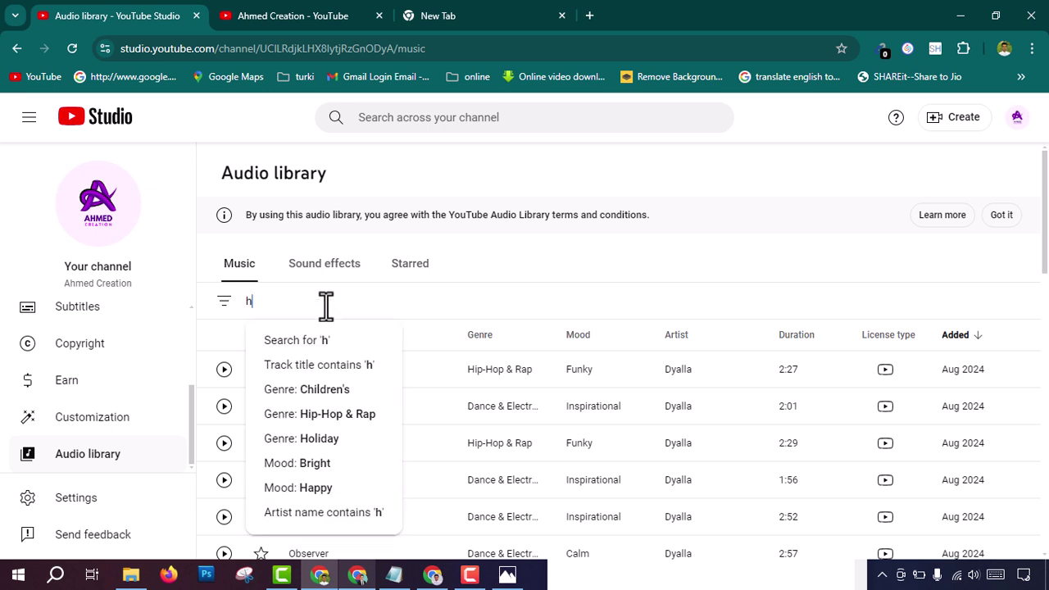
text(ip)
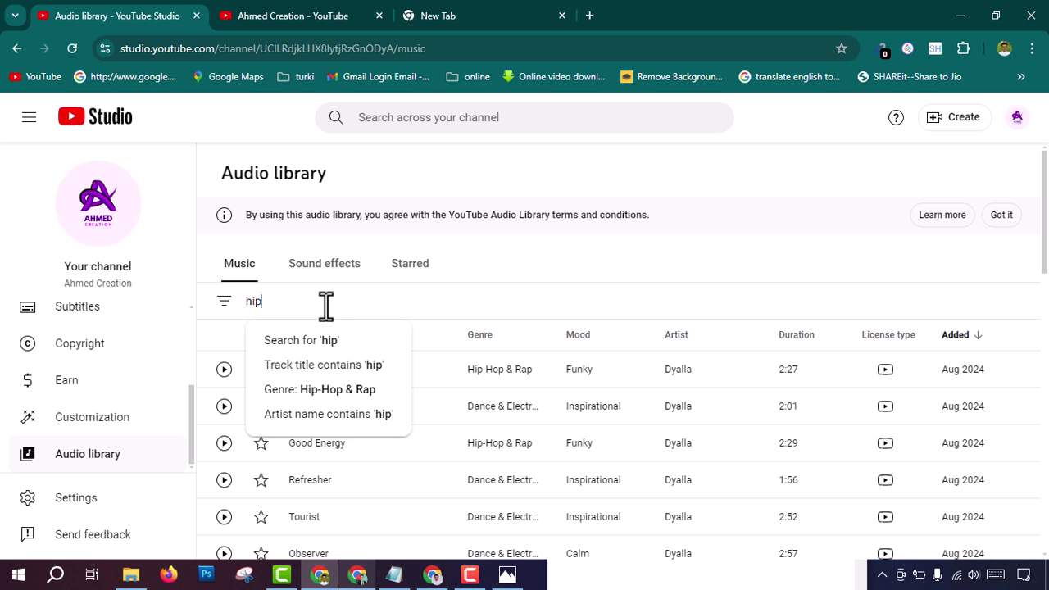
click(351, 394)
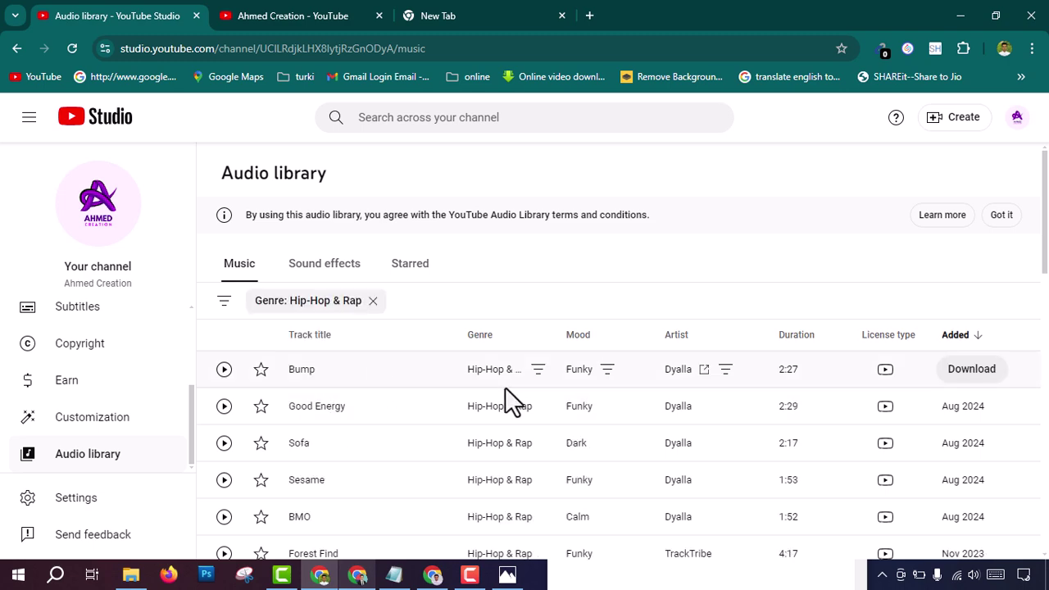
scroll(459, 485, down, 5)
scroll(464, 488, down, 9)
scroll(464, 489, up, 1)
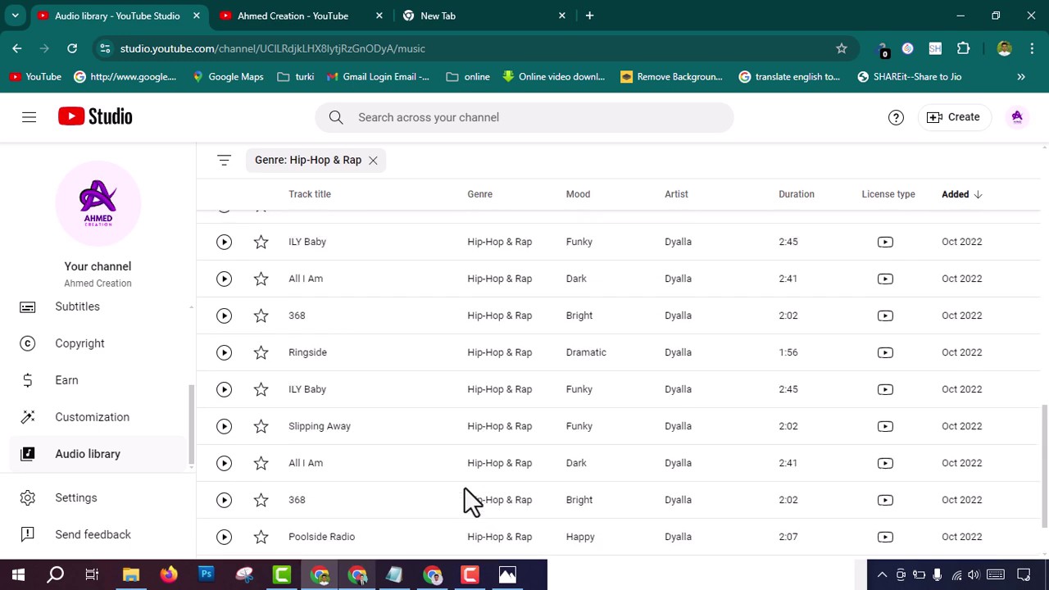
scroll(463, 500, up, 1)
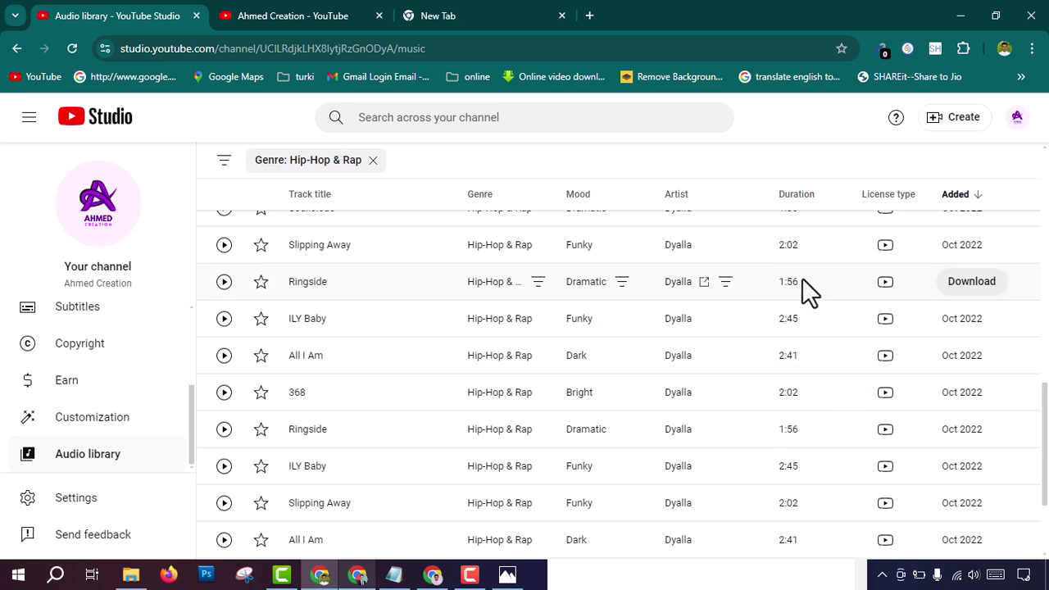
Step: Download the Ringside track and check its progress in the download history
click(975, 298)
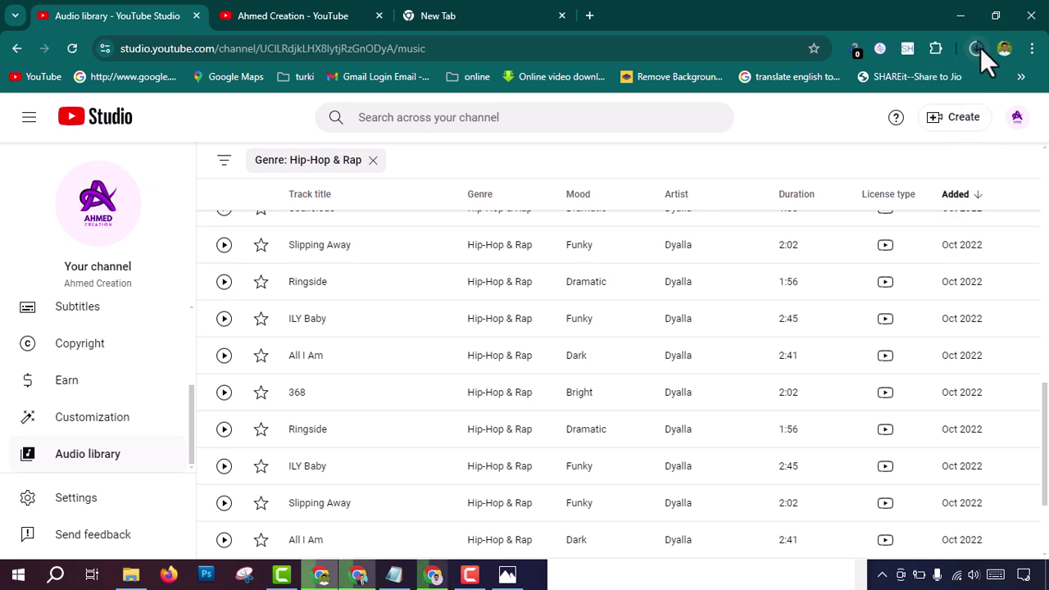
click(977, 48)
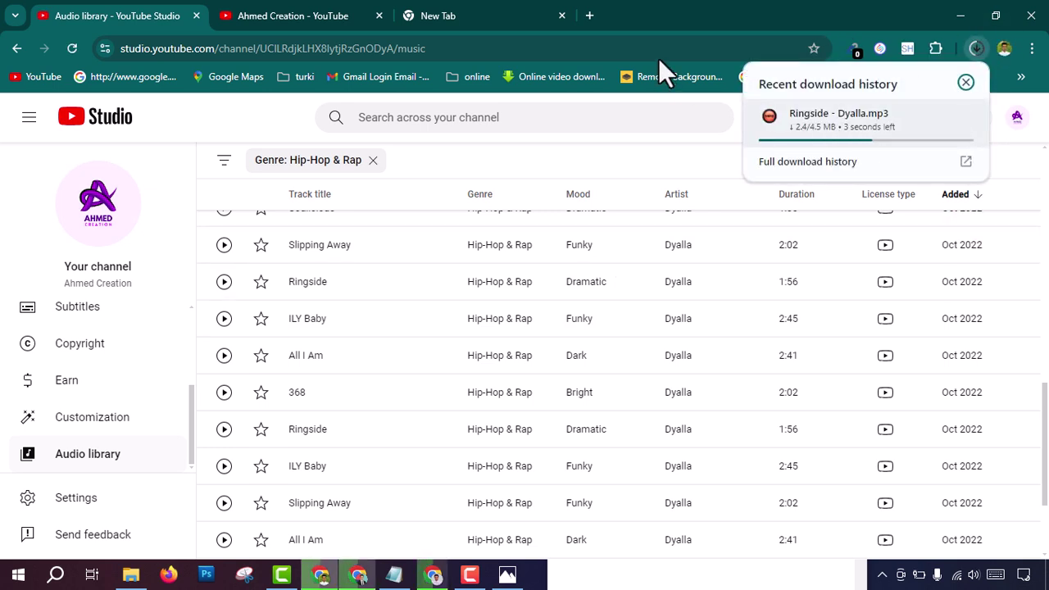
click(662, 17)
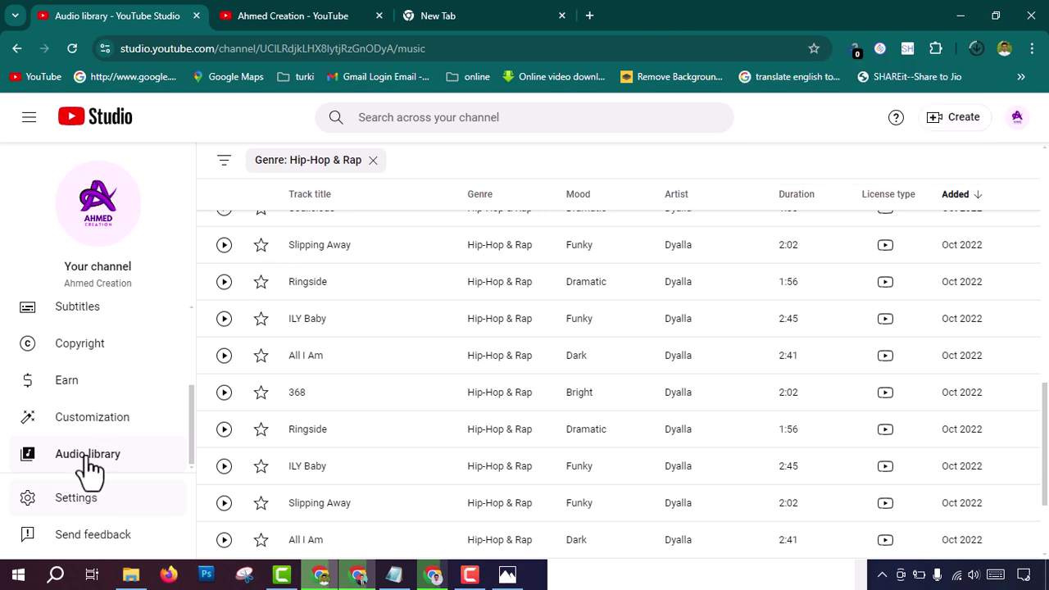
Step: Remove the 'Genre: Hip-Hop & Rap' filter chip from the audio library
scroll(86, 397, up, 2)
scroll(96, 369, up, 1)
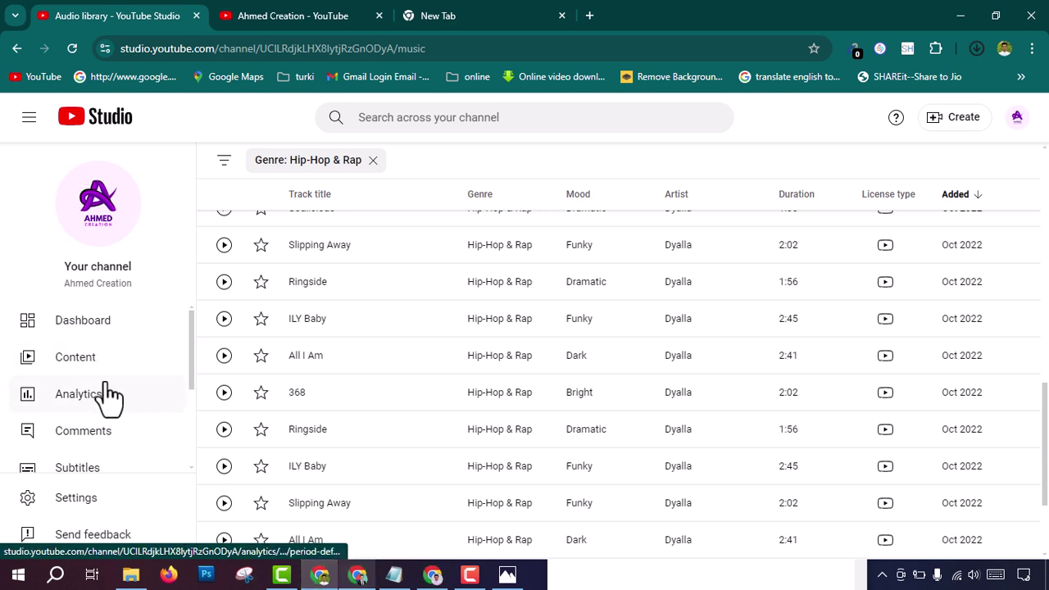
click(373, 161)
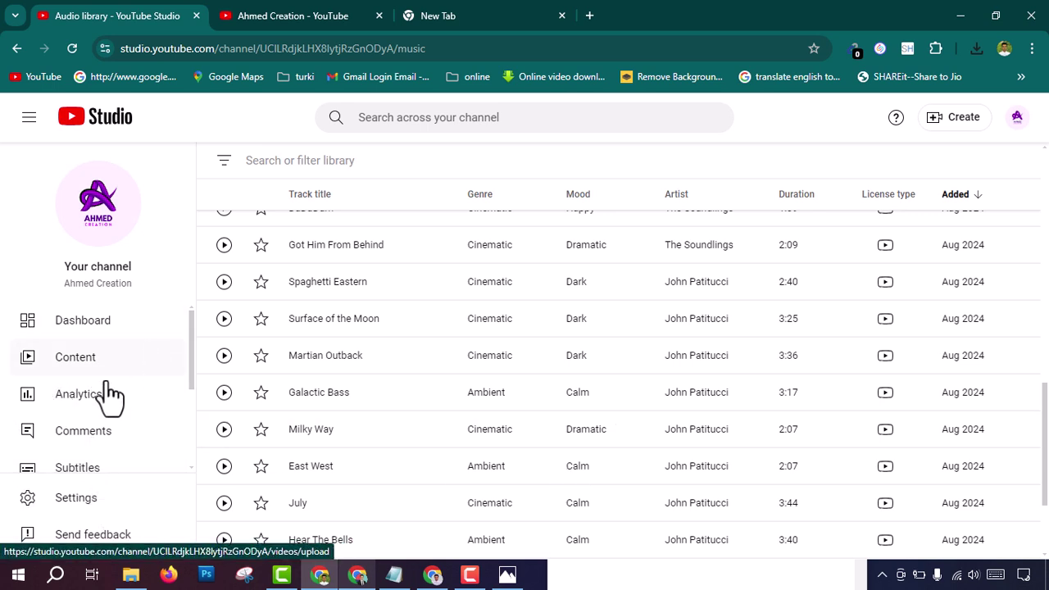
Step: From the channel Dashboard, start a new video upload and open the file picker
click(78, 328)
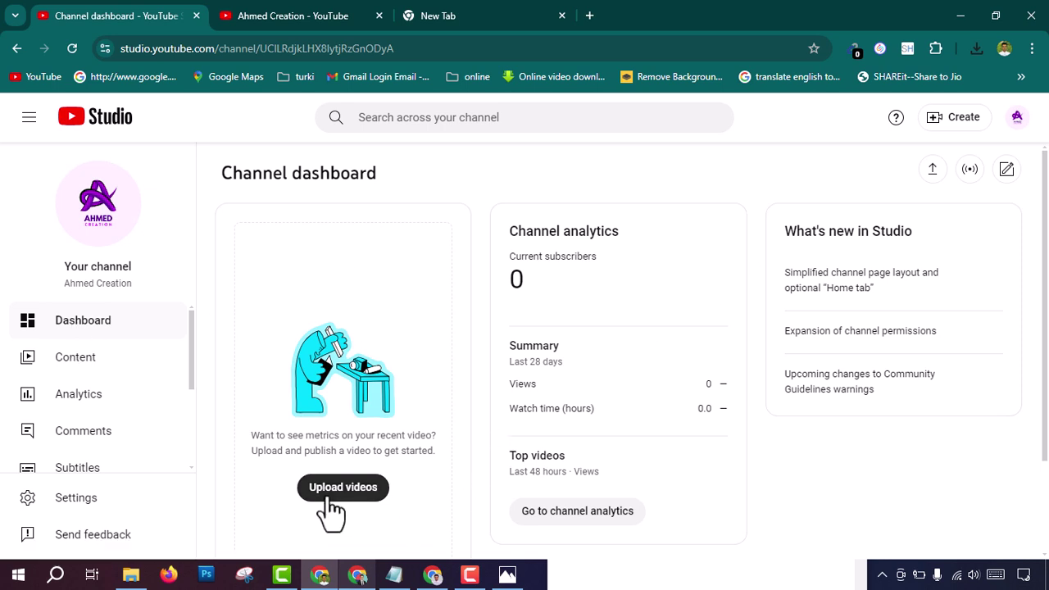
click(933, 172)
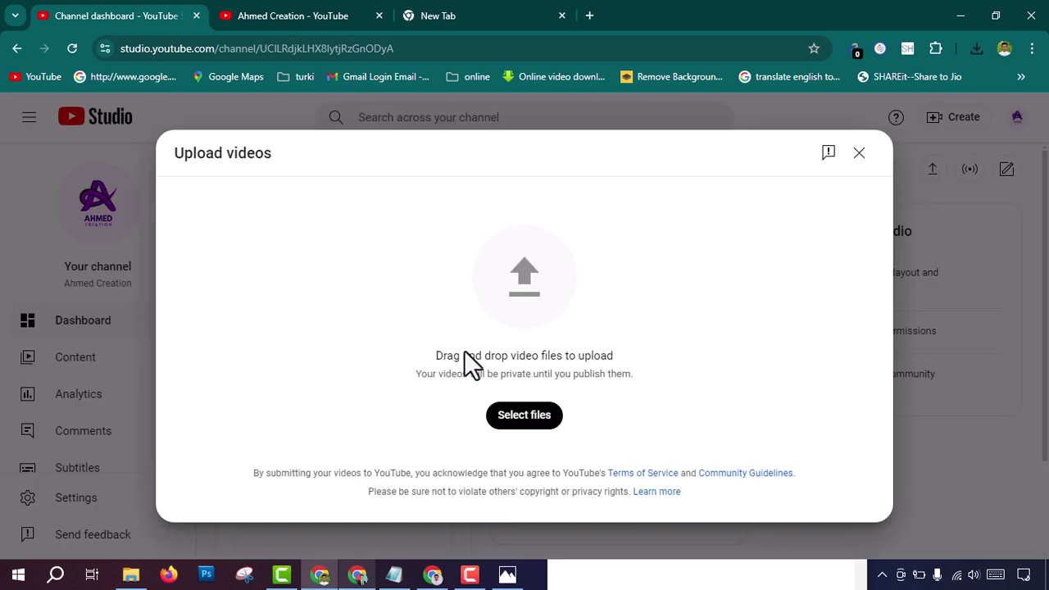
click(509, 426)
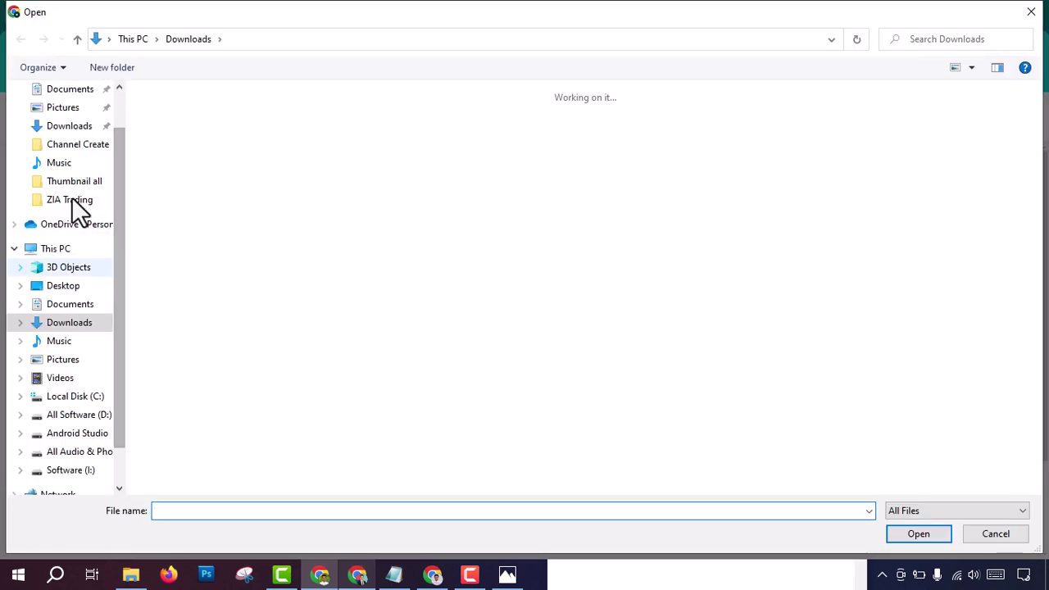
Step: Browse Software (I:) > YT Ahmed Shorts file > Video > Channel Create and upload the Vanishing Hitch video
click(82, 185)
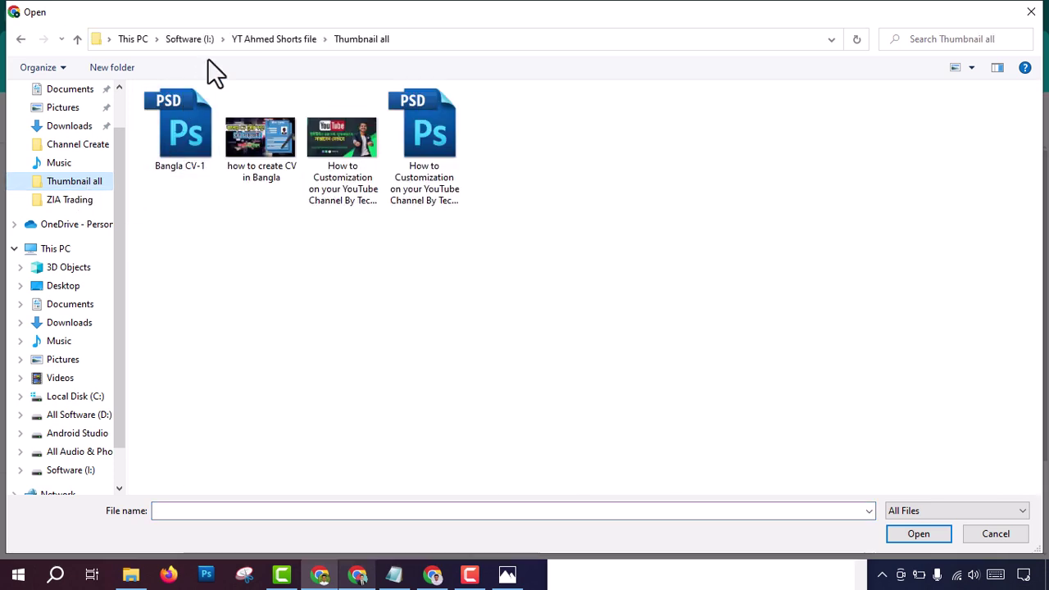
click(190, 40)
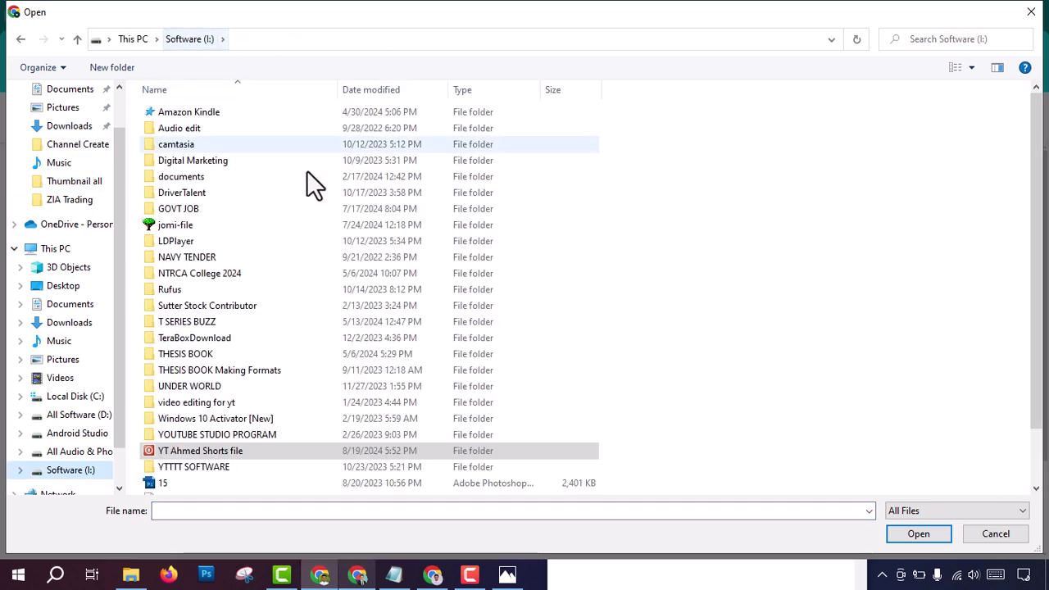
double_click(185, 452)
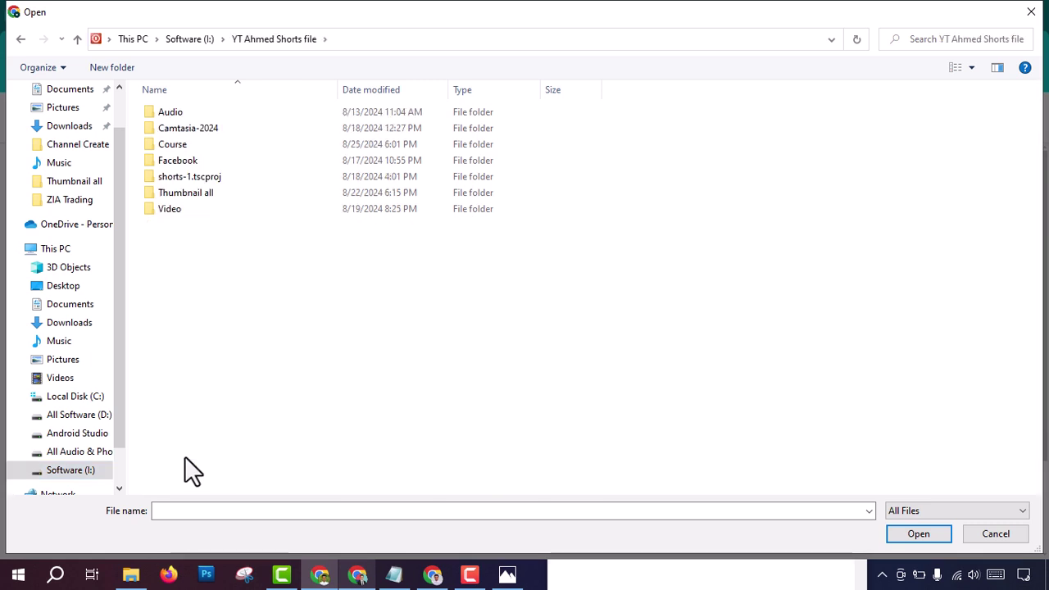
click(190, 161)
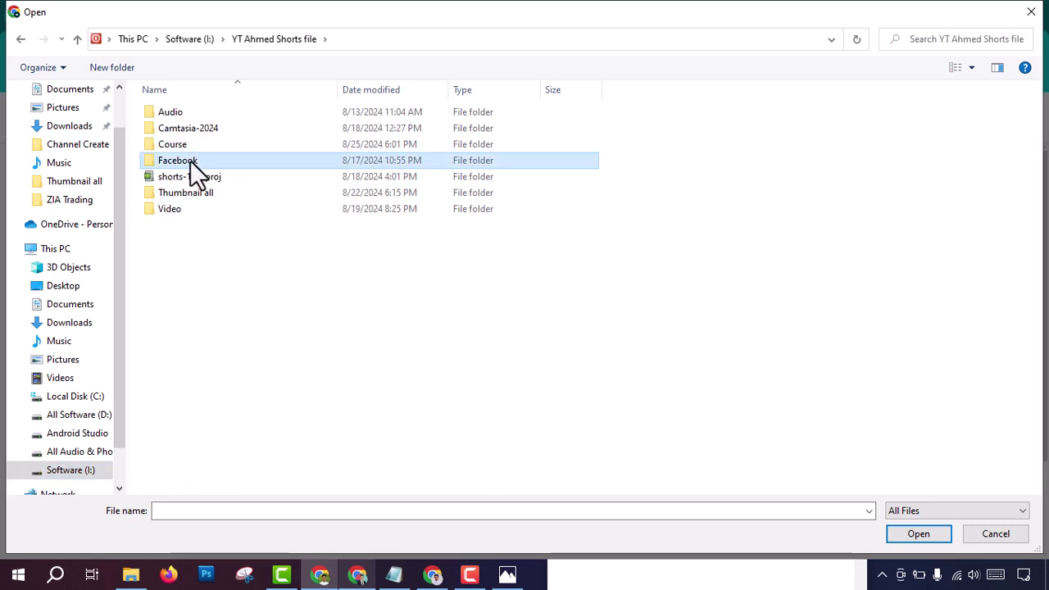
double_click(190, 161)
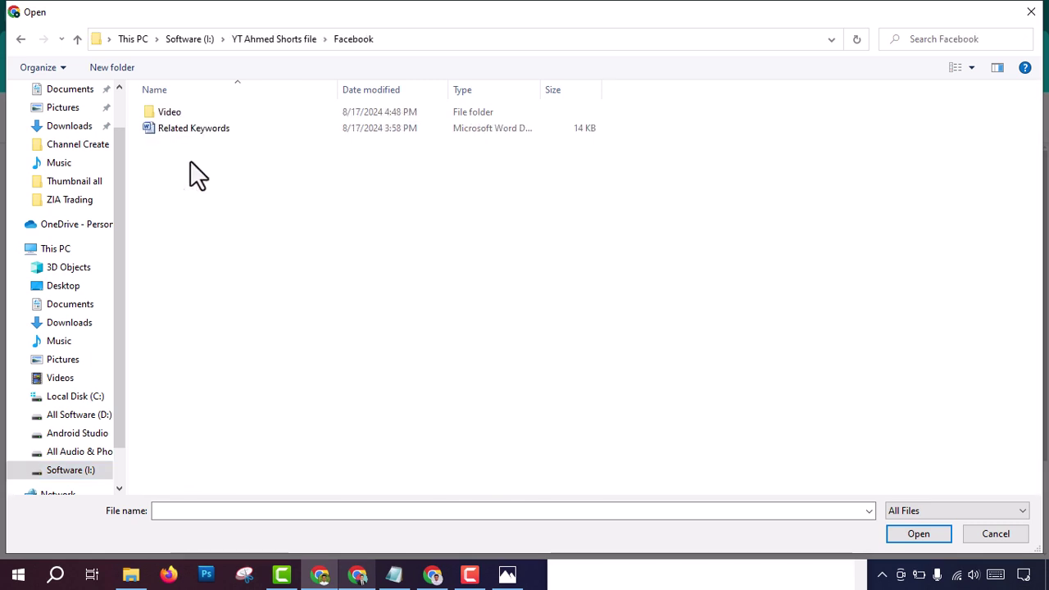
click(179, 117)
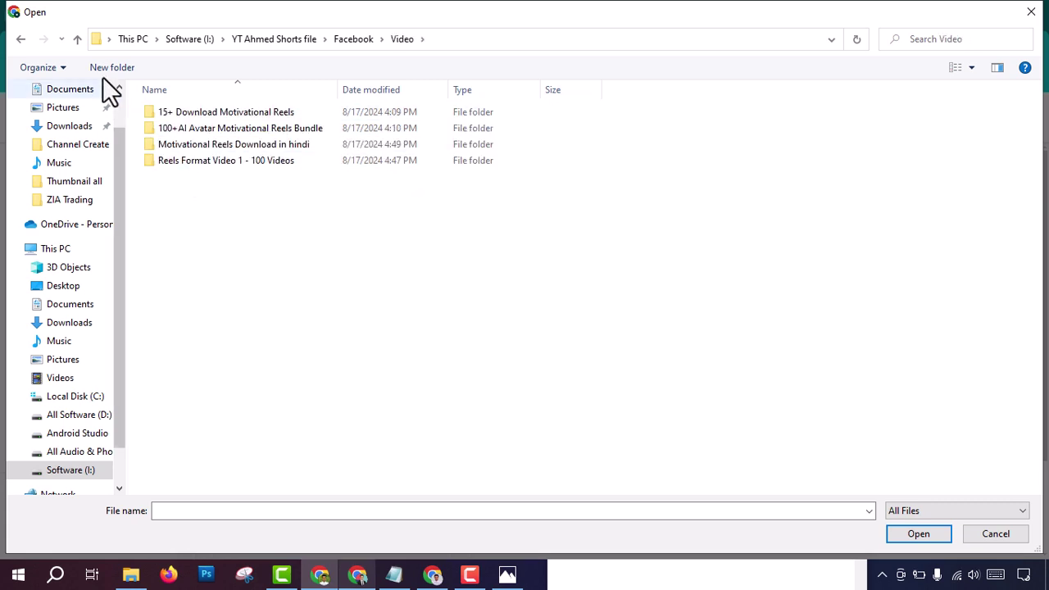
click(77, 39)
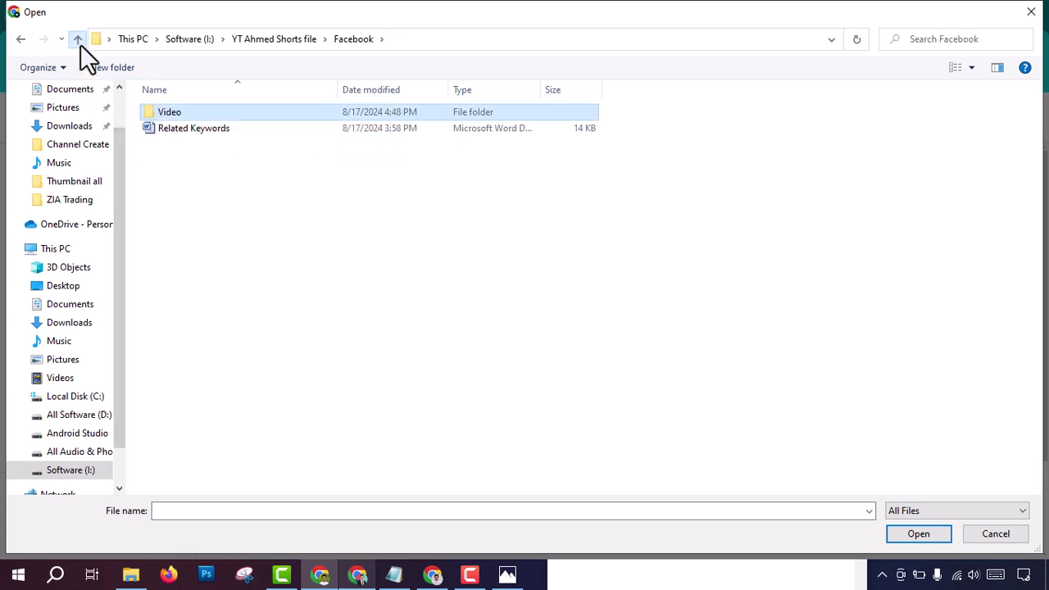
click(77, 40)
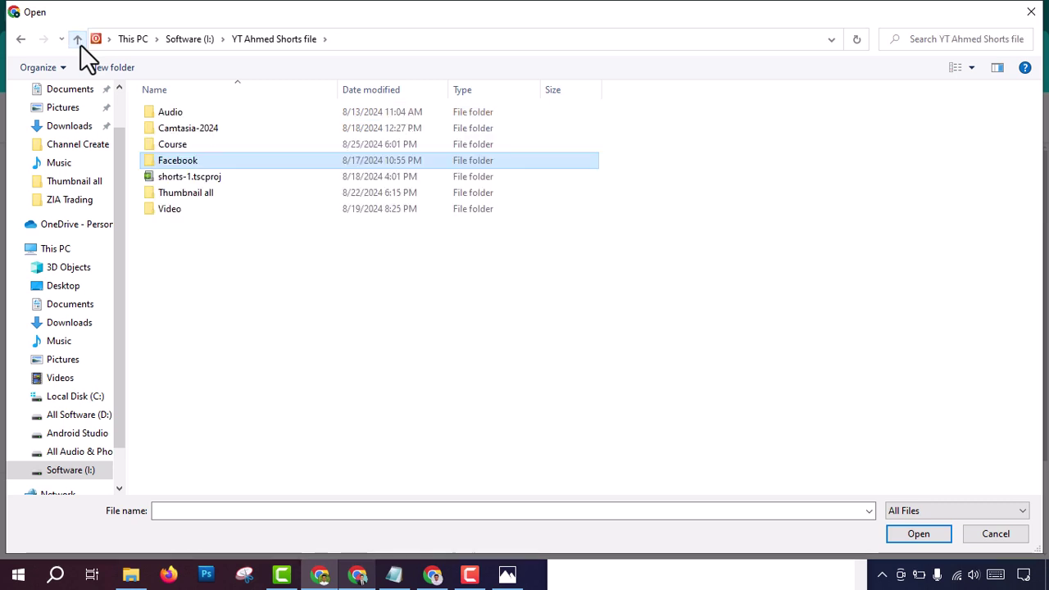
click(180, 211)
double_click(180, 212)
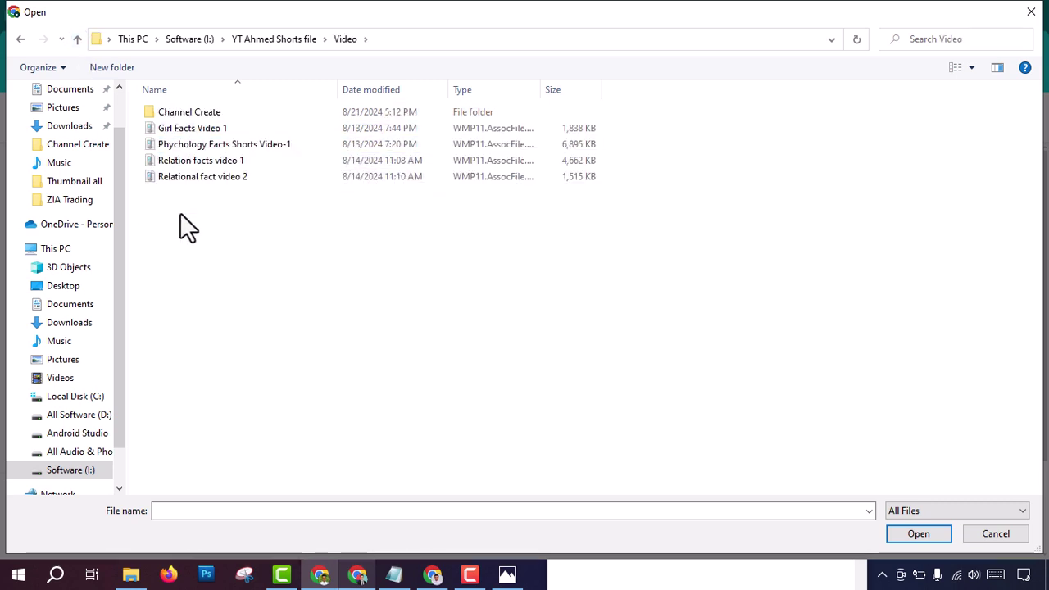
click(184, 115)
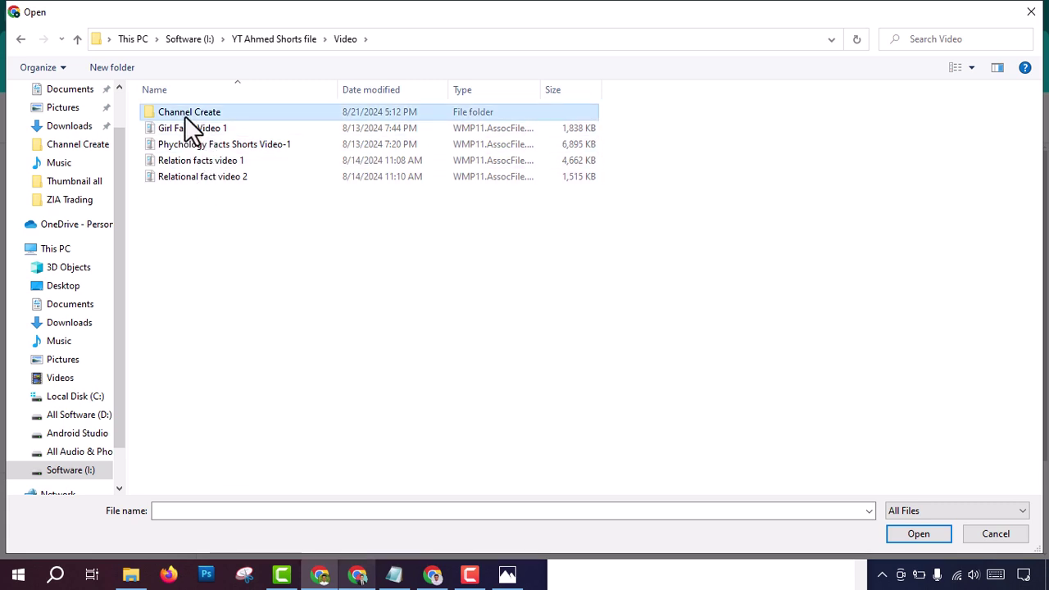
double_click(184, 115)
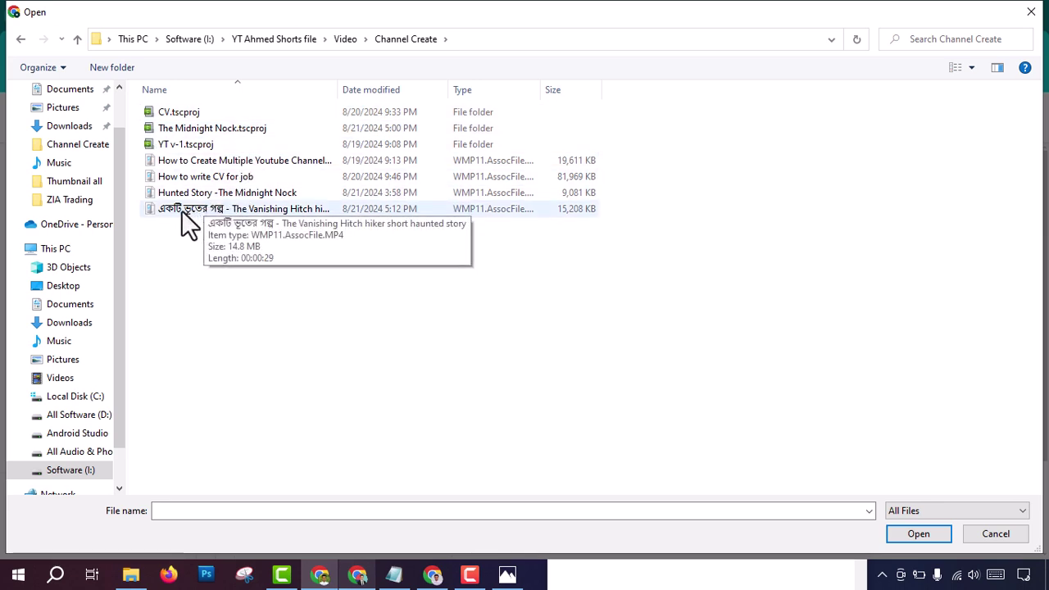
double_click(226, 211)
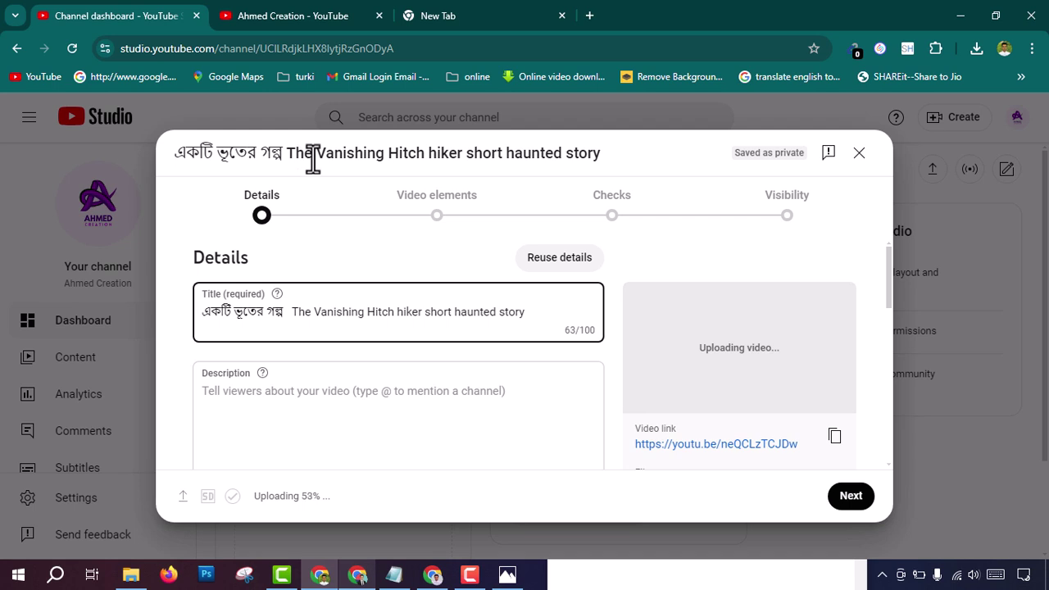
Step: Delete the video's title text, then undo to restore the original file-name title
drag(289, 154, 604, 150)
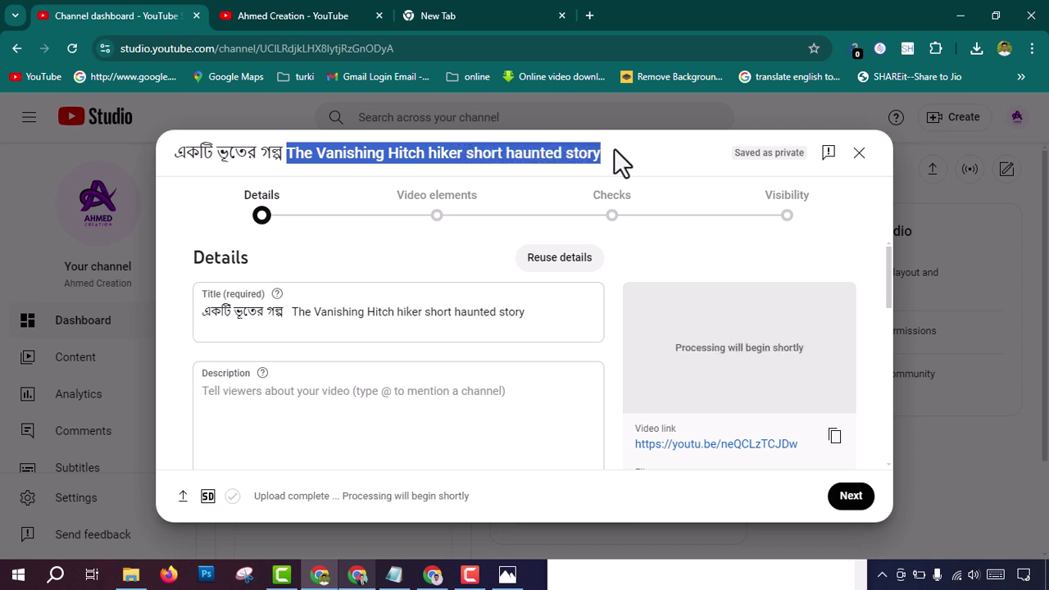
click(613, 149)
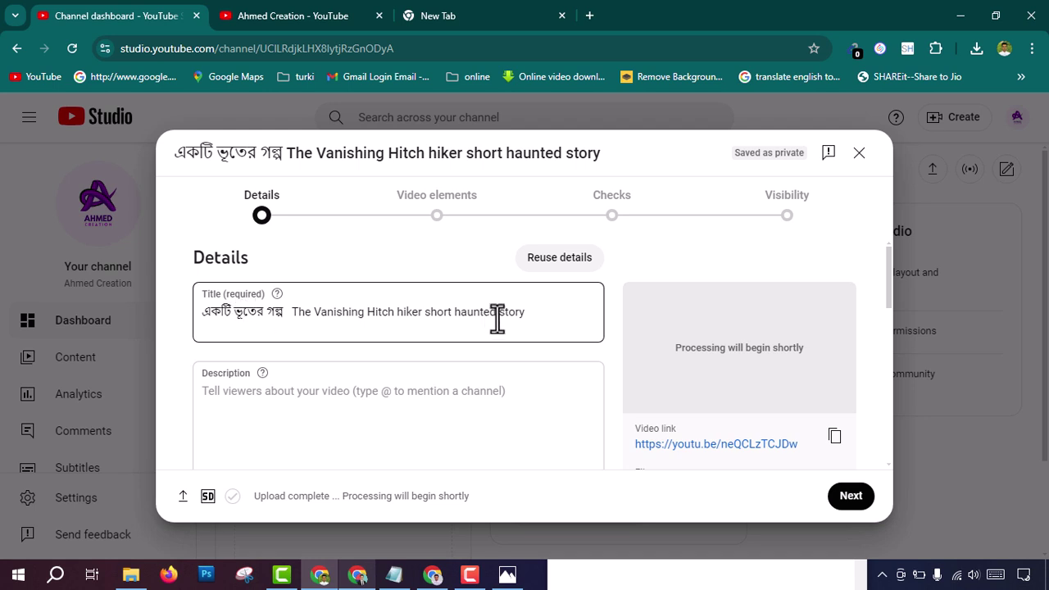
drag(529, 311, 203, 320)
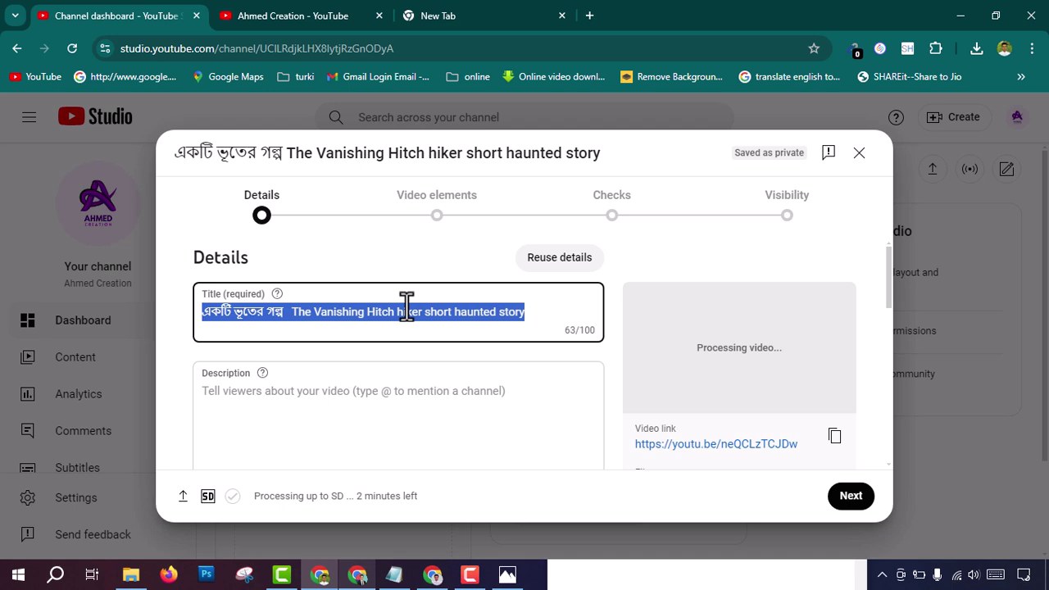
key(BackSpace)
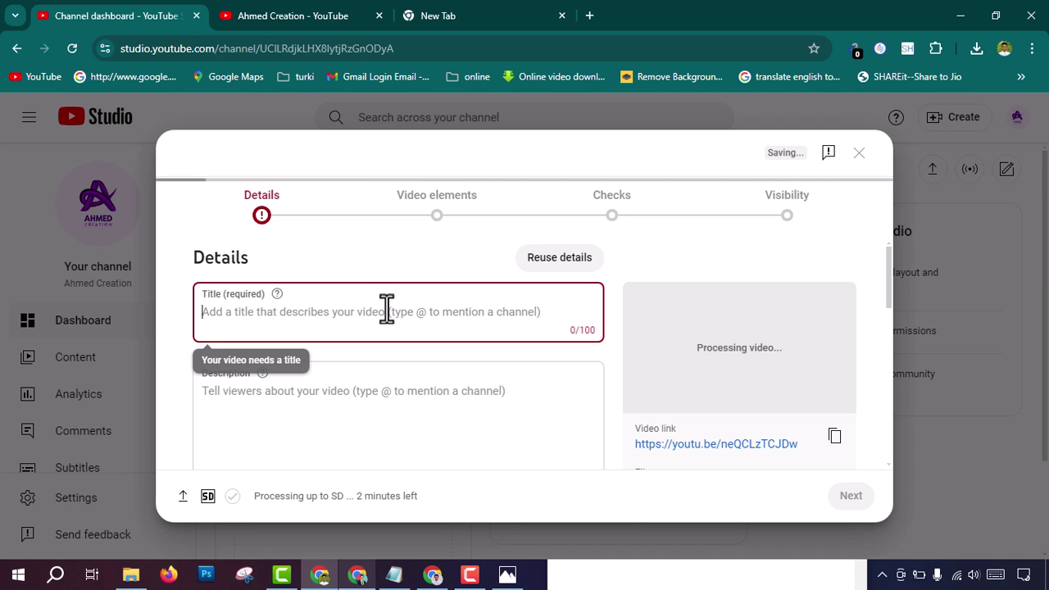
key(ctrl+z)
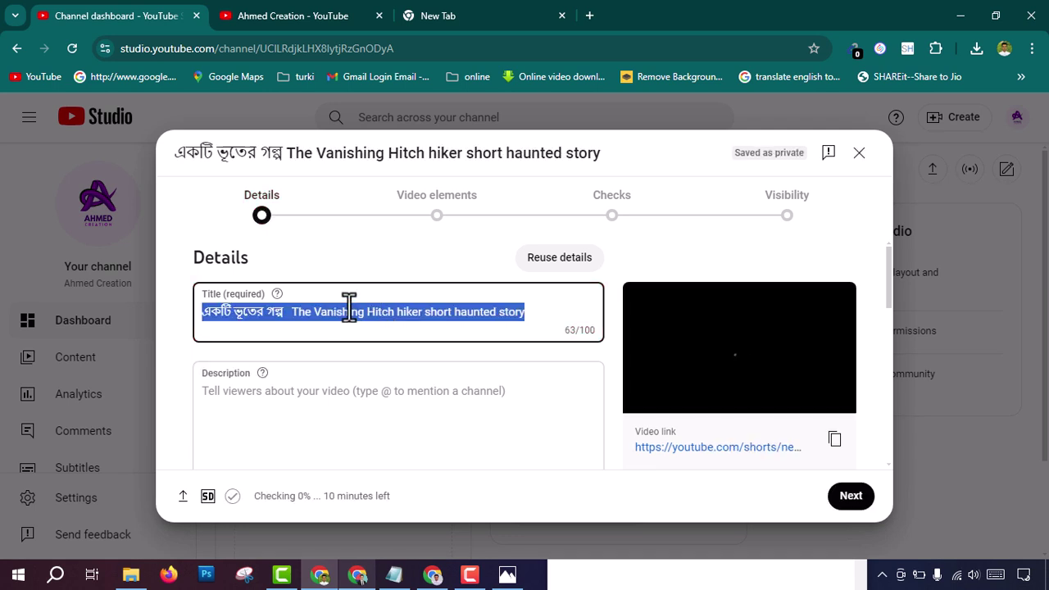
Step: Click into the Description field, then switch to the ChatGPT conversation
click(270, 402)
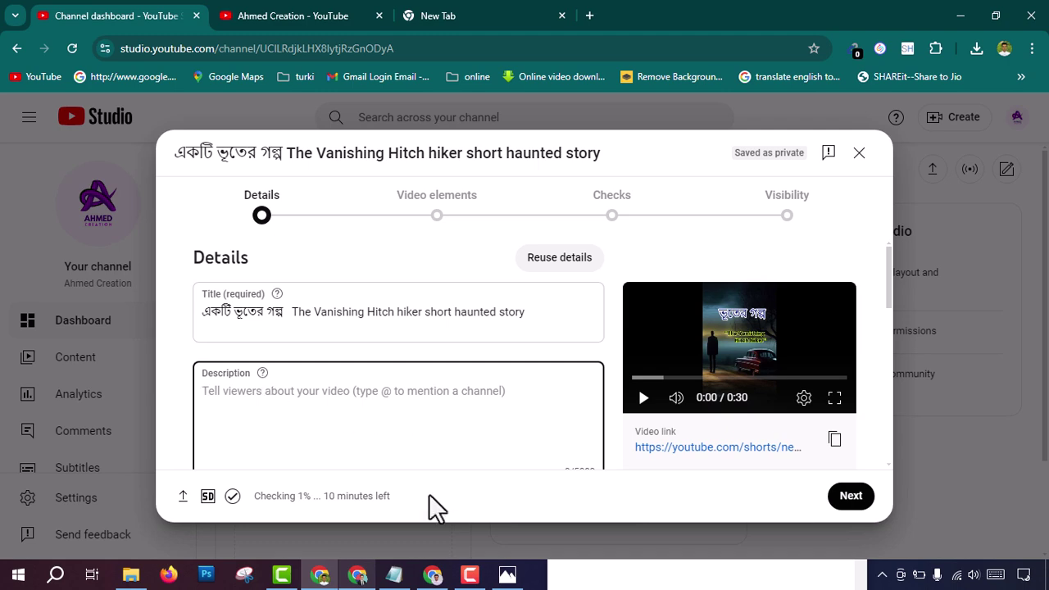
scroll(355, 421, down, 1)
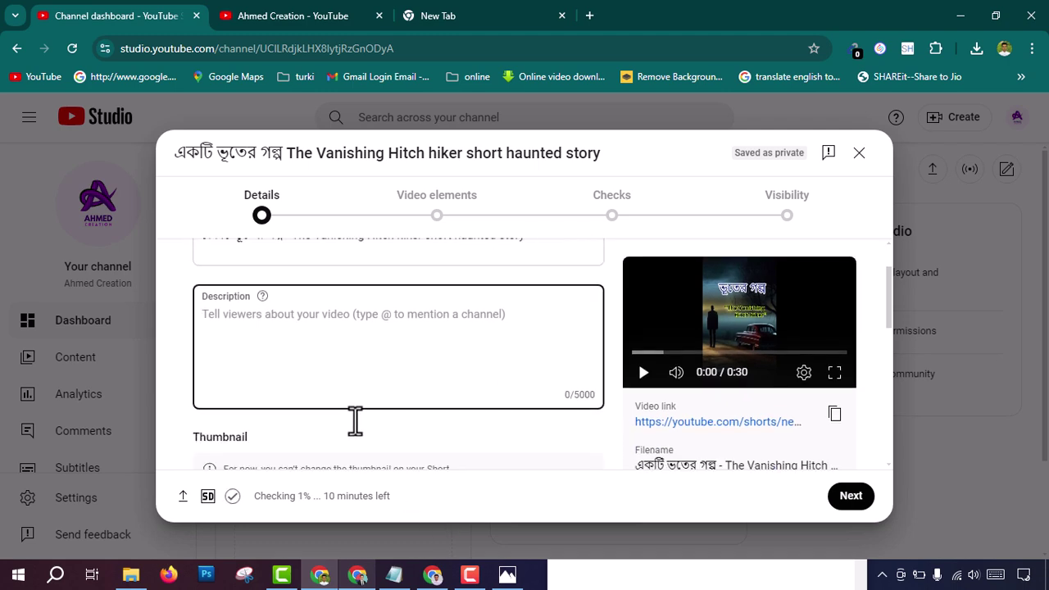
click(435, 576)
scroll(586, 409, down, 3)
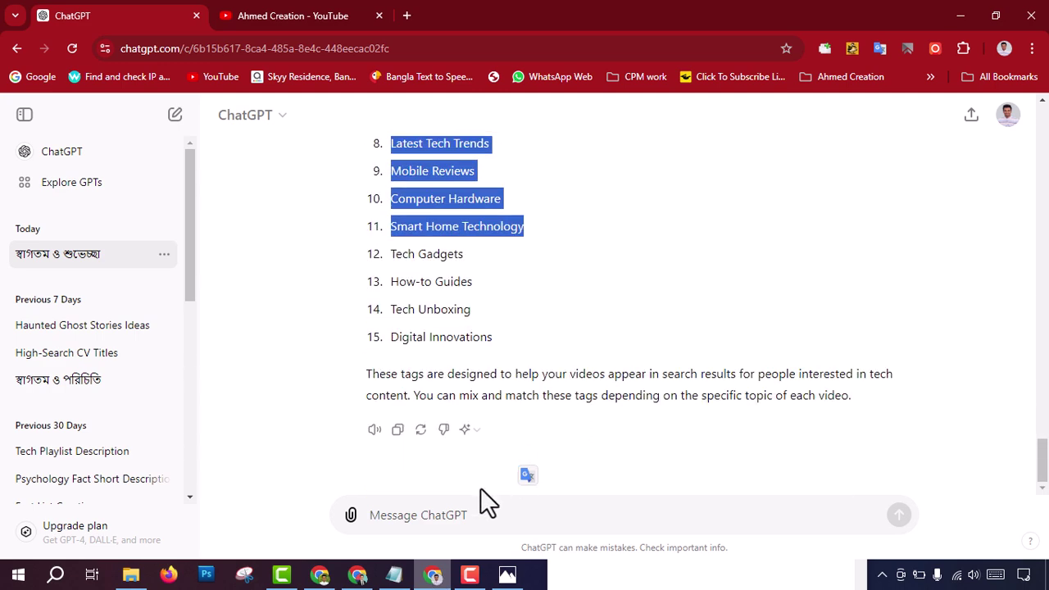
Step: Select the English words of the video title in YouTube Studio for use in ChatGPT
click(443, 514)
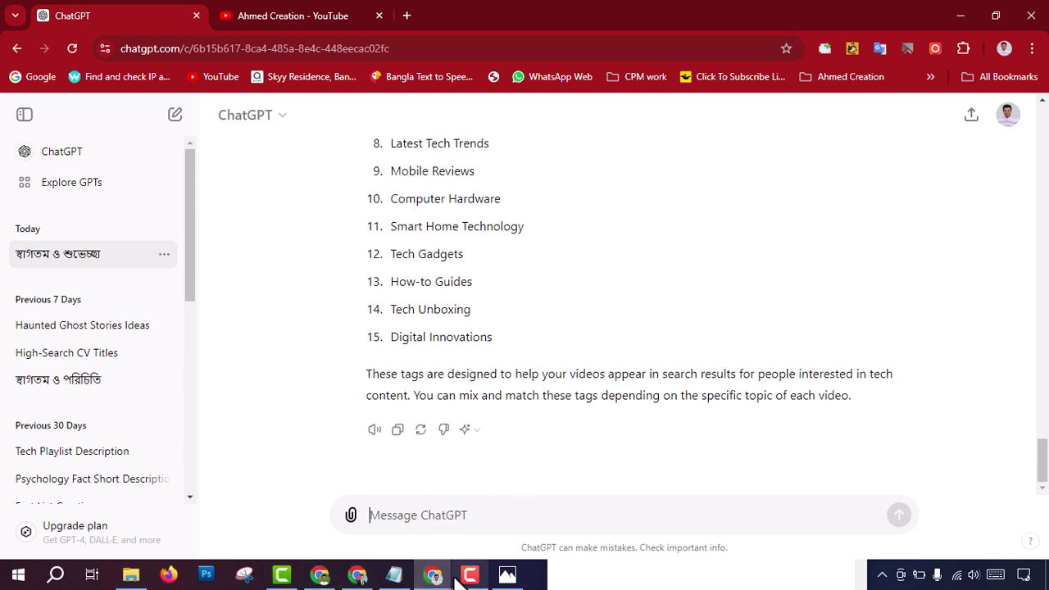
click(326, 577)
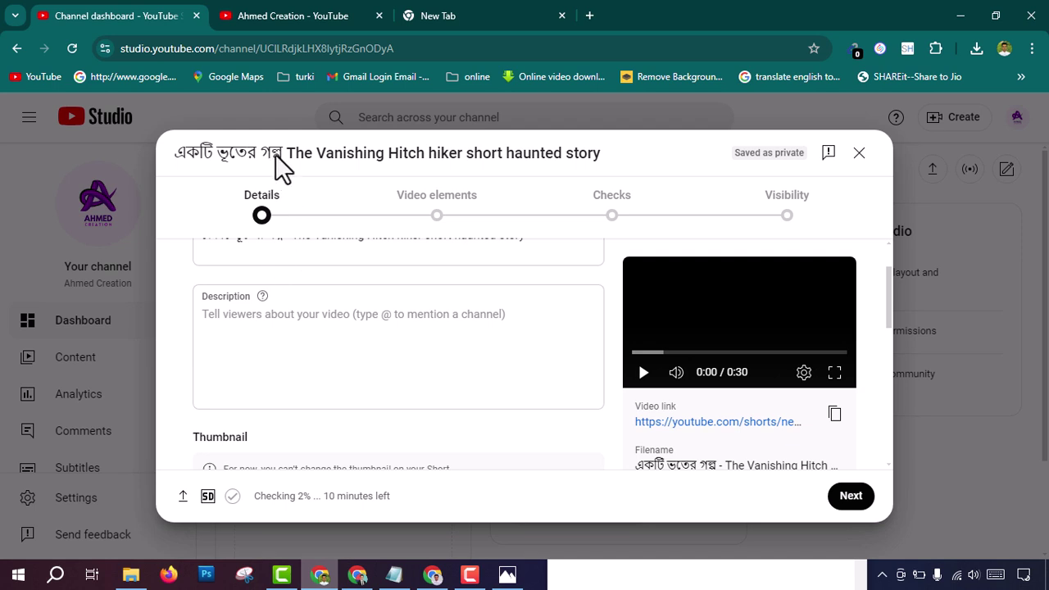
drag(286, 154, 599, 152)
key(ctrl+c)
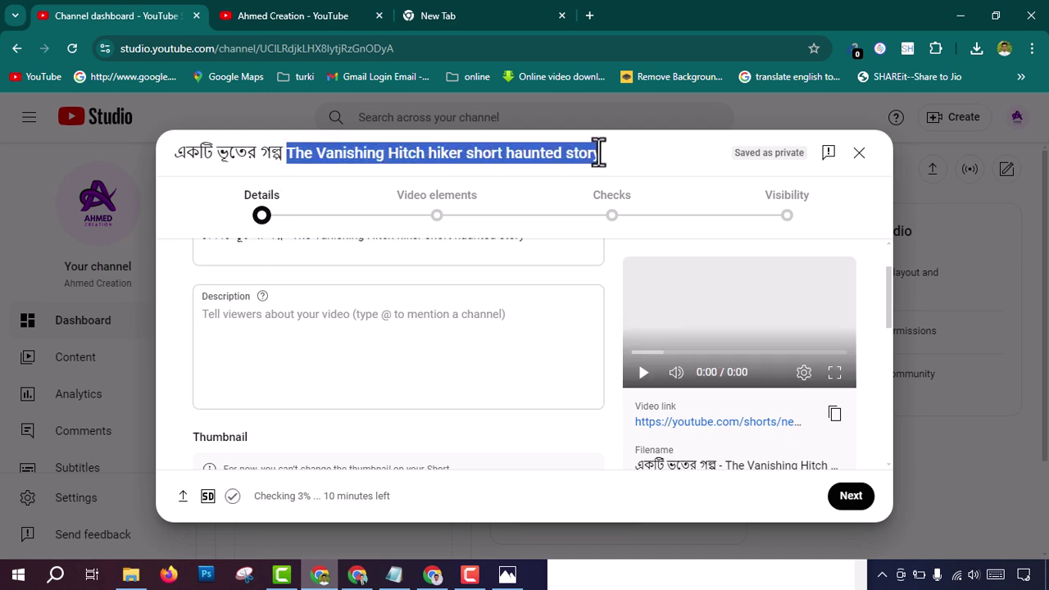
click(433, 576)
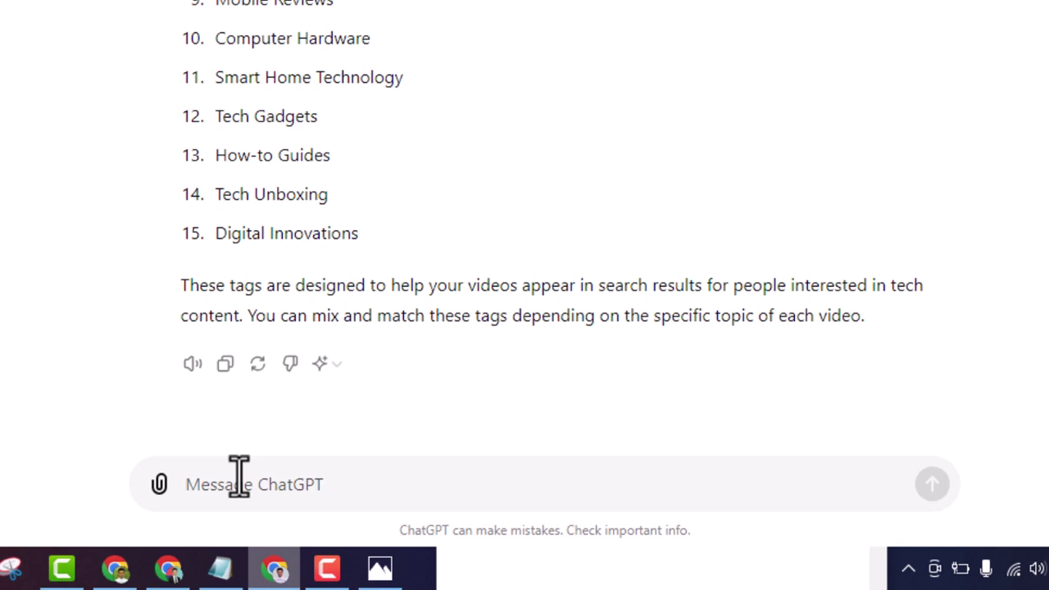
Step: Ask ChatGPT for a YouTube video description with the pasted video topic
text(give me a yout)
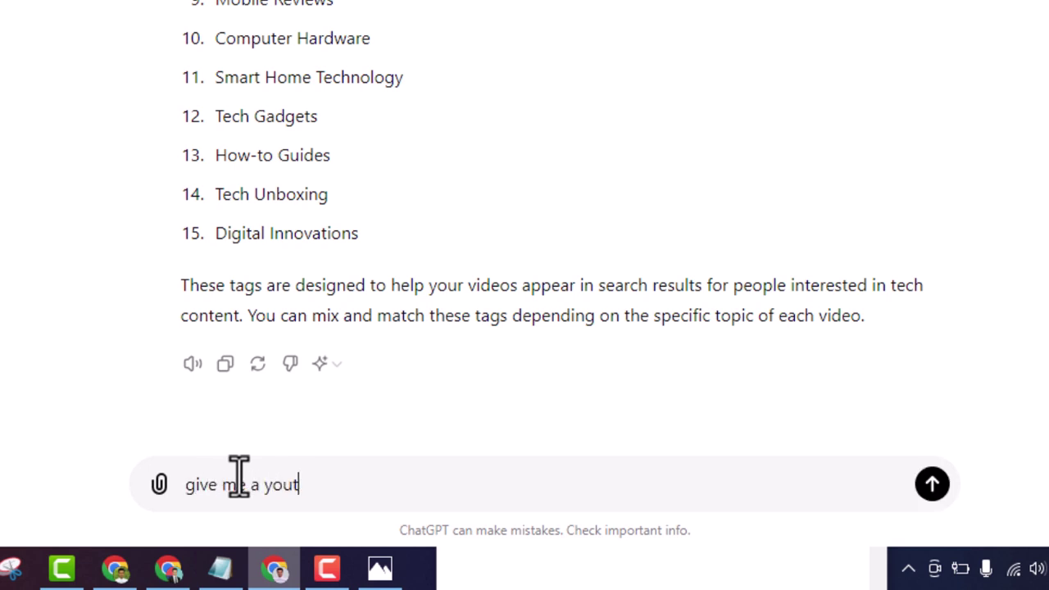
text(ube cideo)
text( se)
key(BackSpace)
key(BackSpace)
text(des)
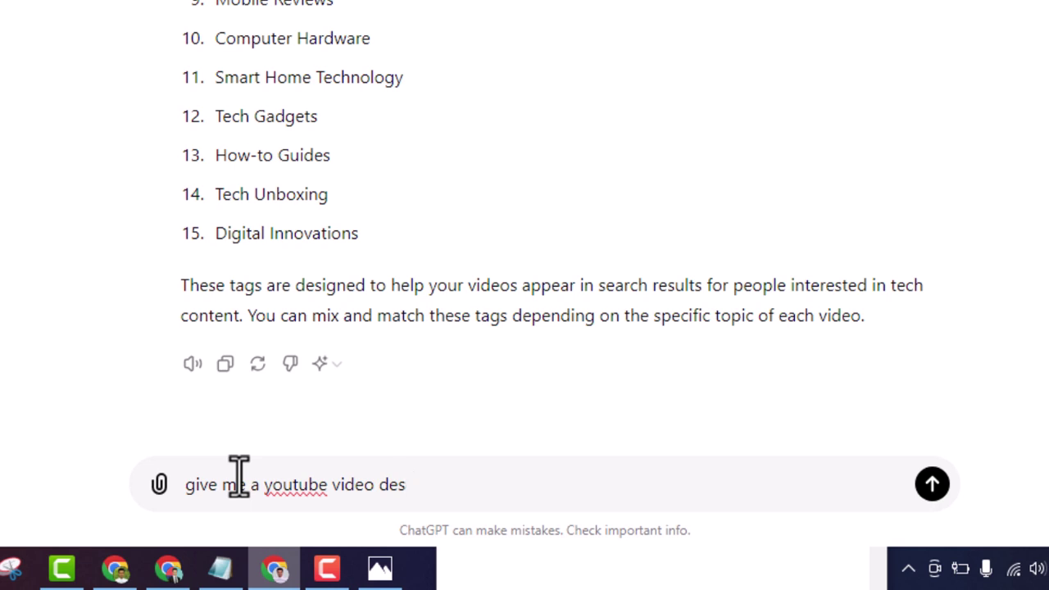
text(cription)
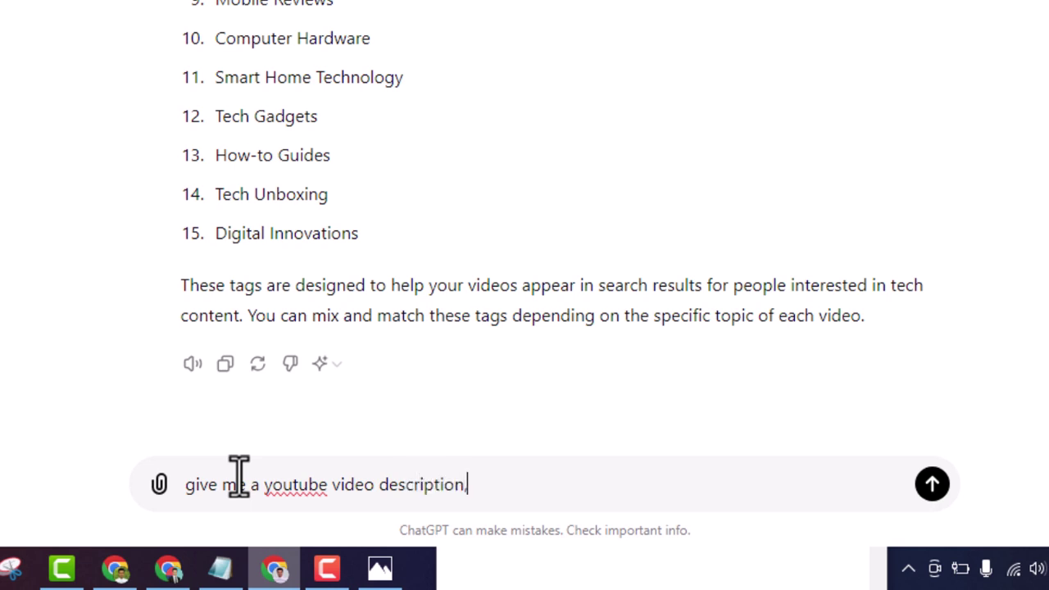
text(, Topics)
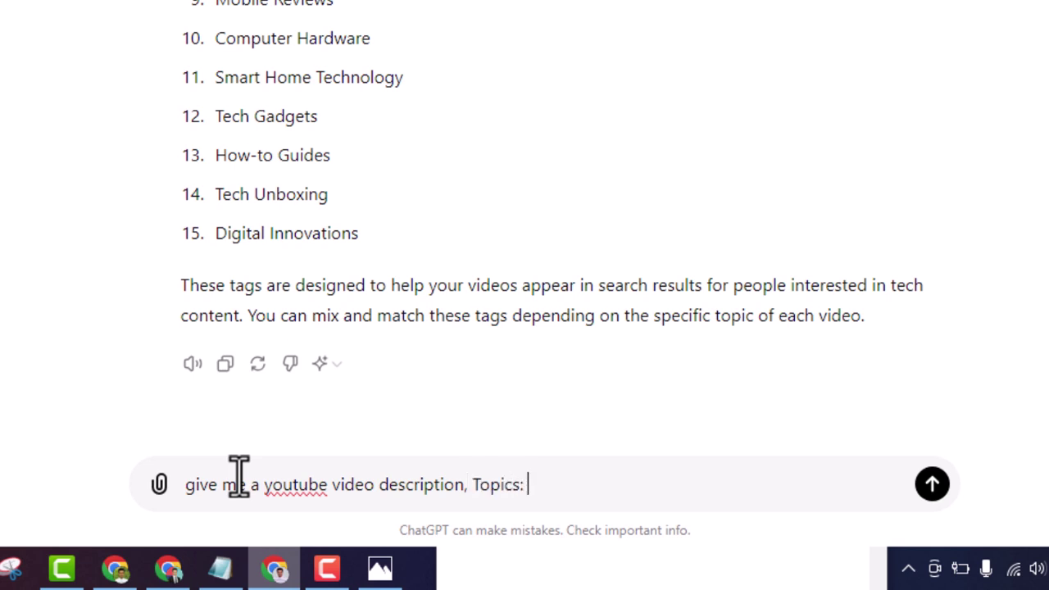
text(:)
key(ctrl+v)
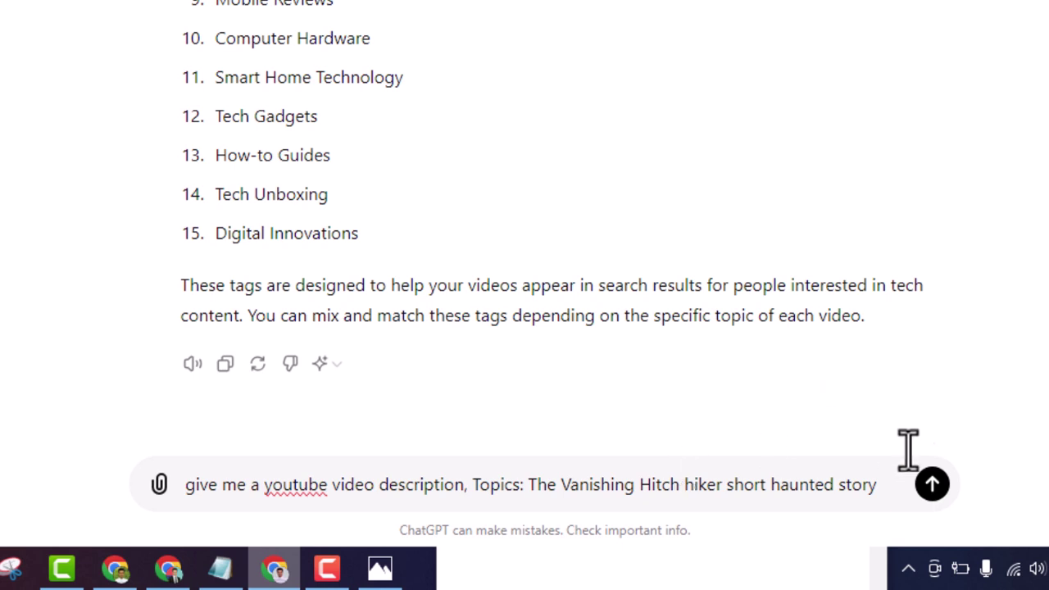
click(941, 474)
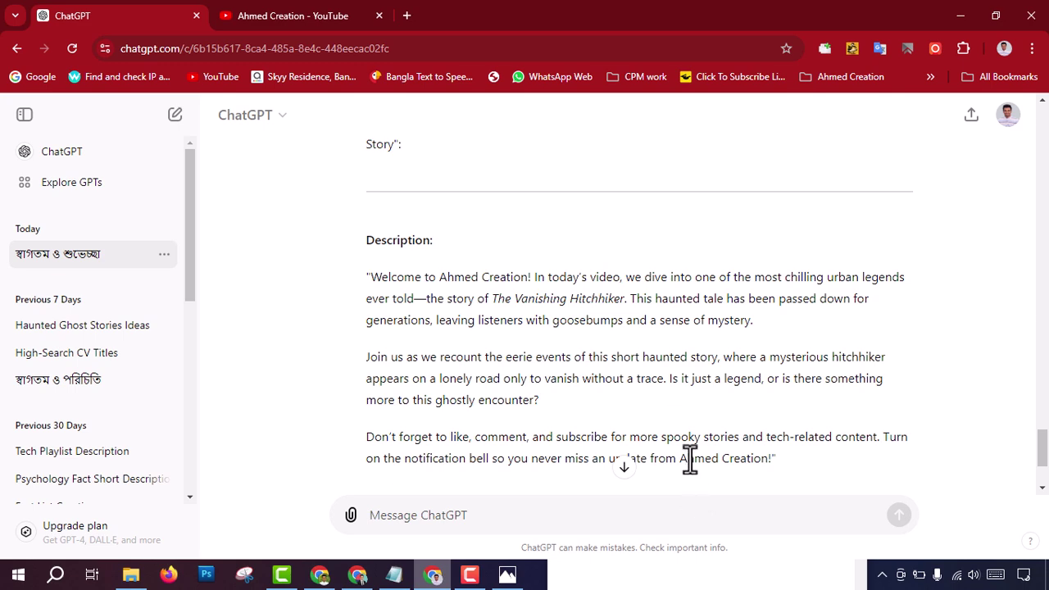
Step: Copy the generated three-paragraph description
scroll(594, 405, down, 2)
scroll(594, 405, up, 1)
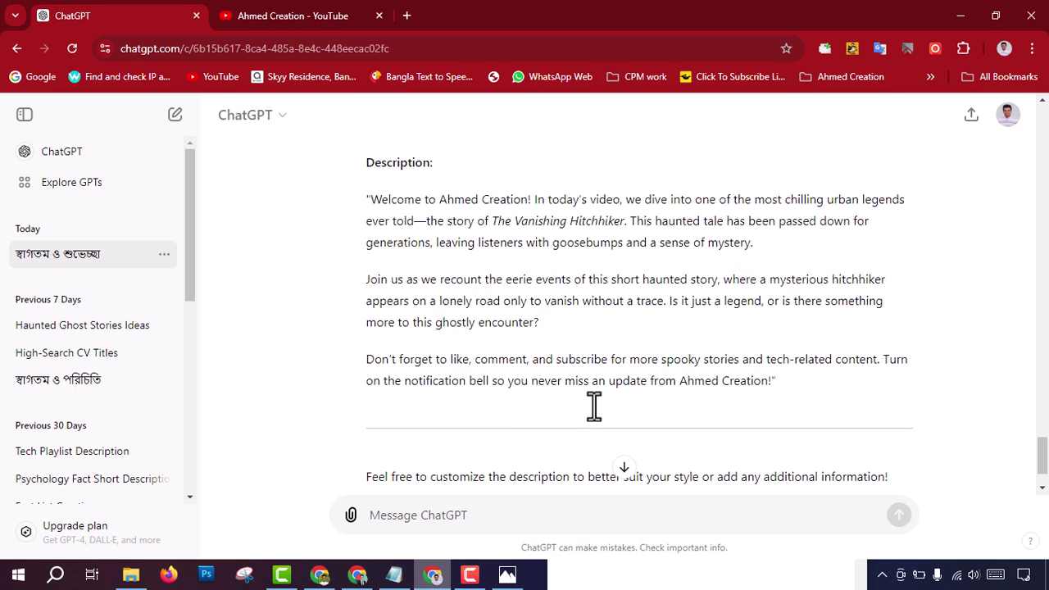
drag(364, 202, 800, 393)
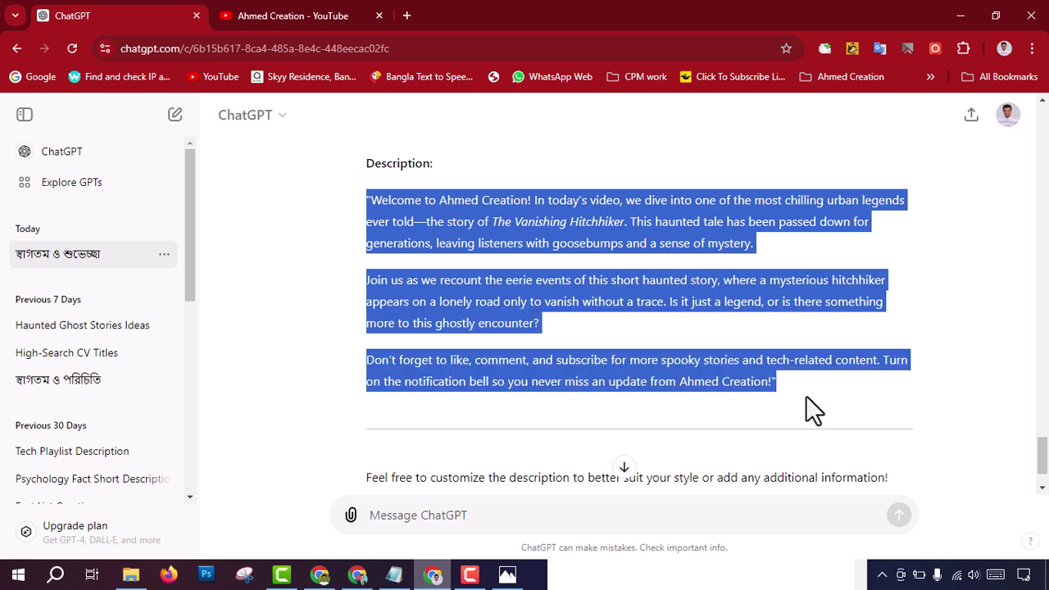
right_click(604, 281)
click(630, 299)
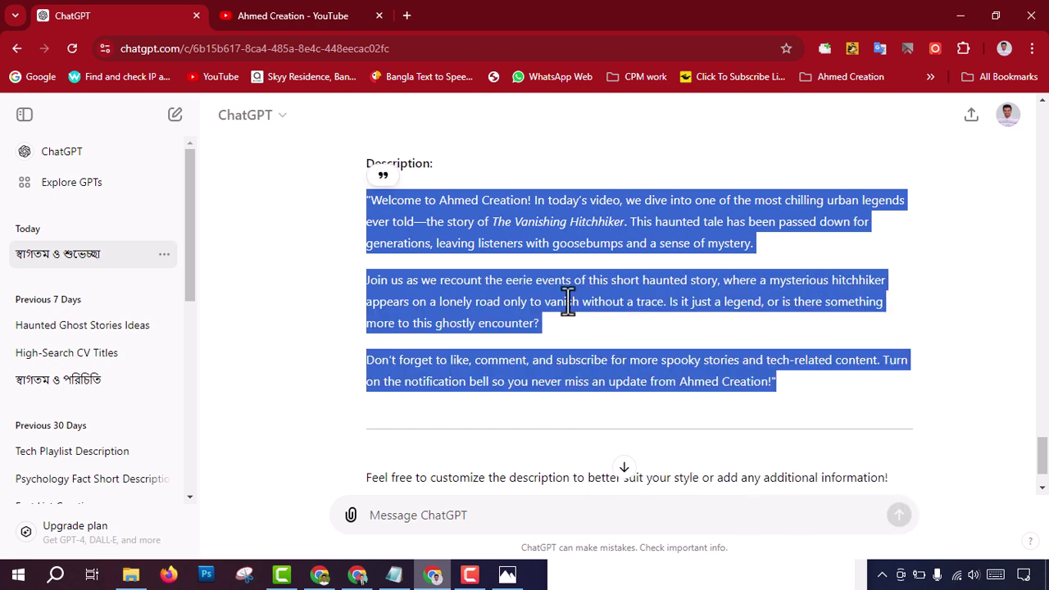
Step: Paste the ChatGPT description into the Short's Description field
click(320, 574)
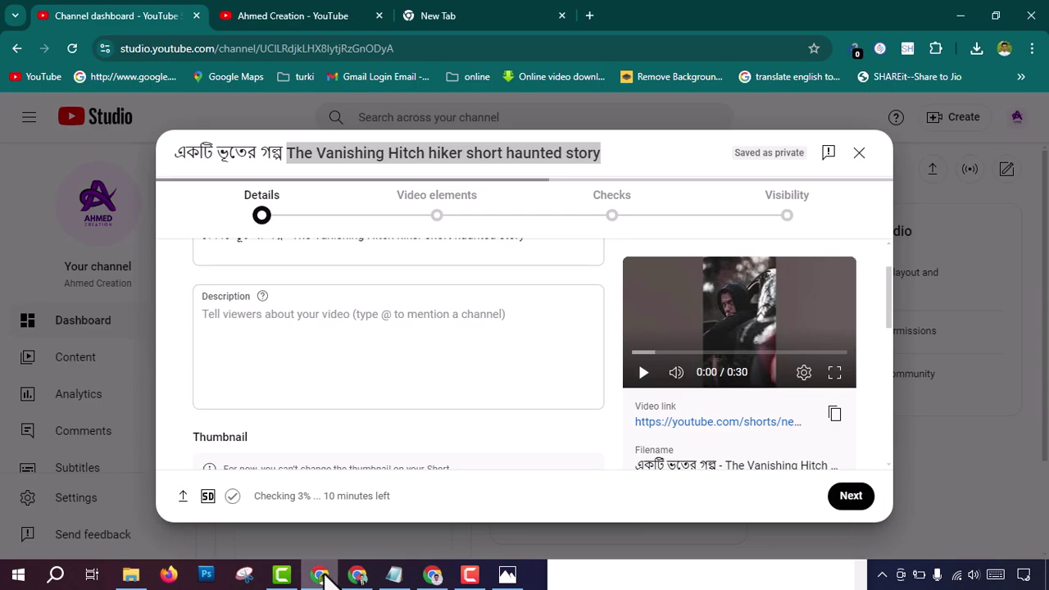
click(246, 324)
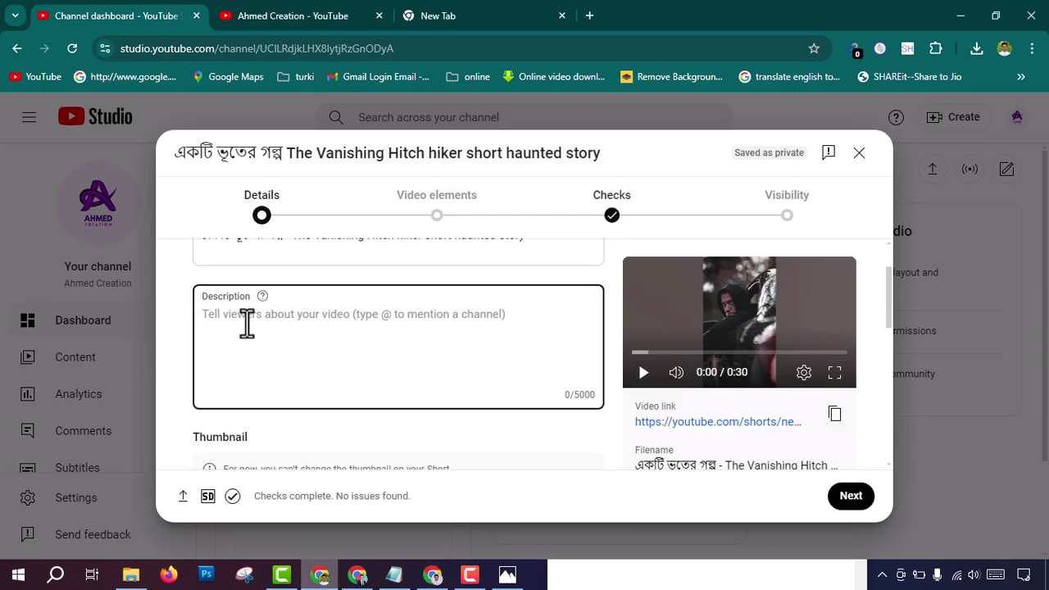
right_click(247, 323)
click(300, 212)
key(ctrl+v)
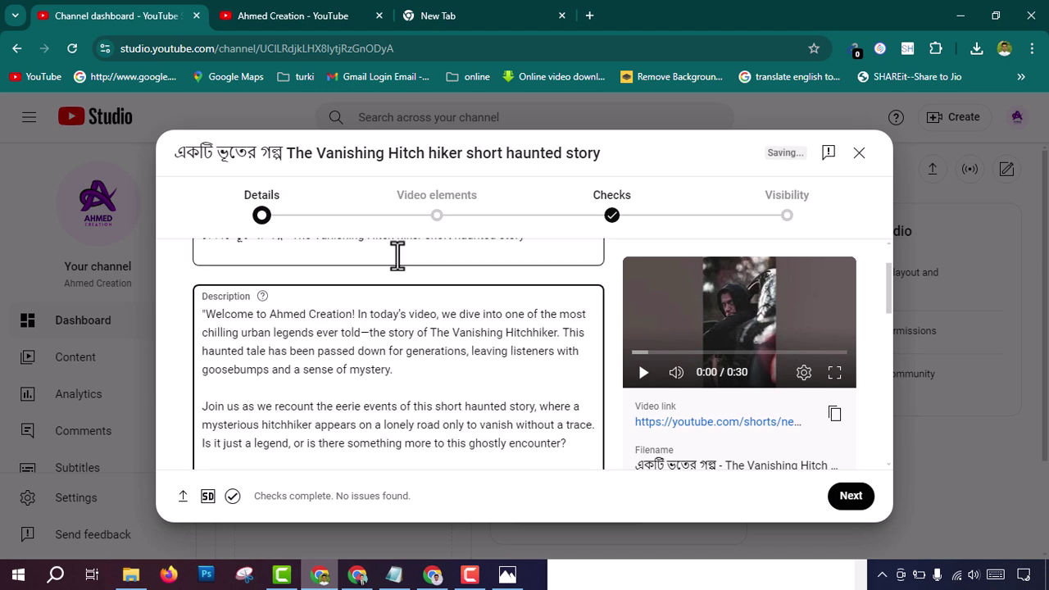
scroll(287, 320, up, 1)
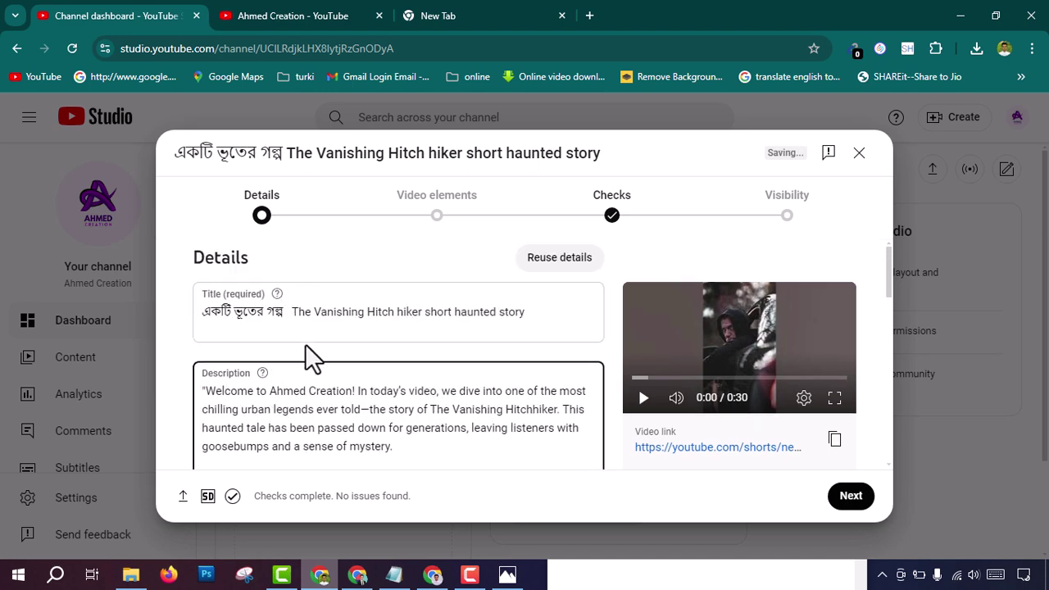
scroll(310, 375, down, 2)
scroll(304, 380, down, 3)
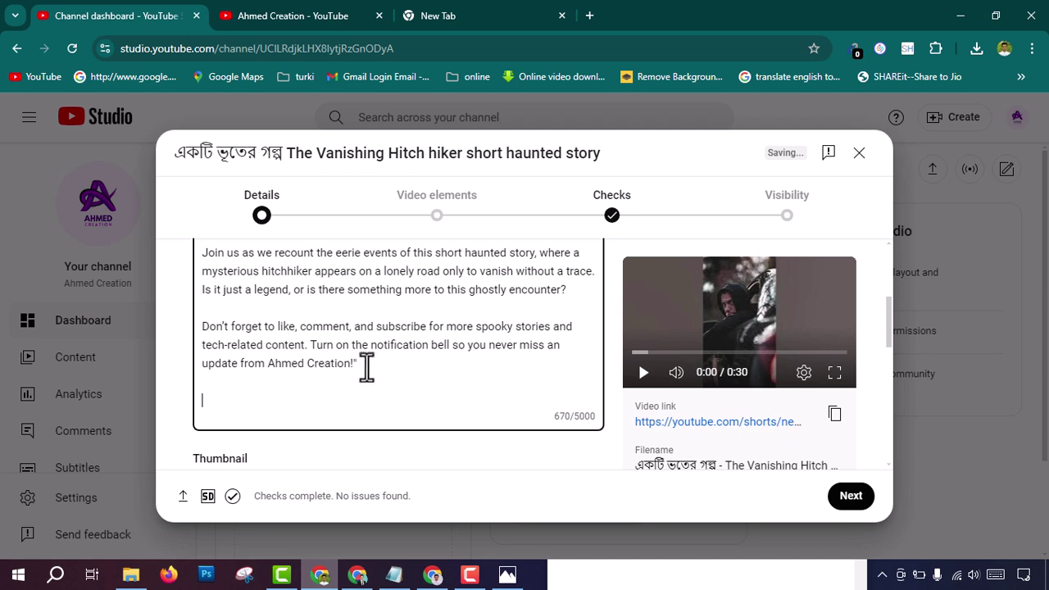
Step: Add hashtags #story, গল্প, #viralvideo and #shortstory on a new description line
key(Return)
key(Return)
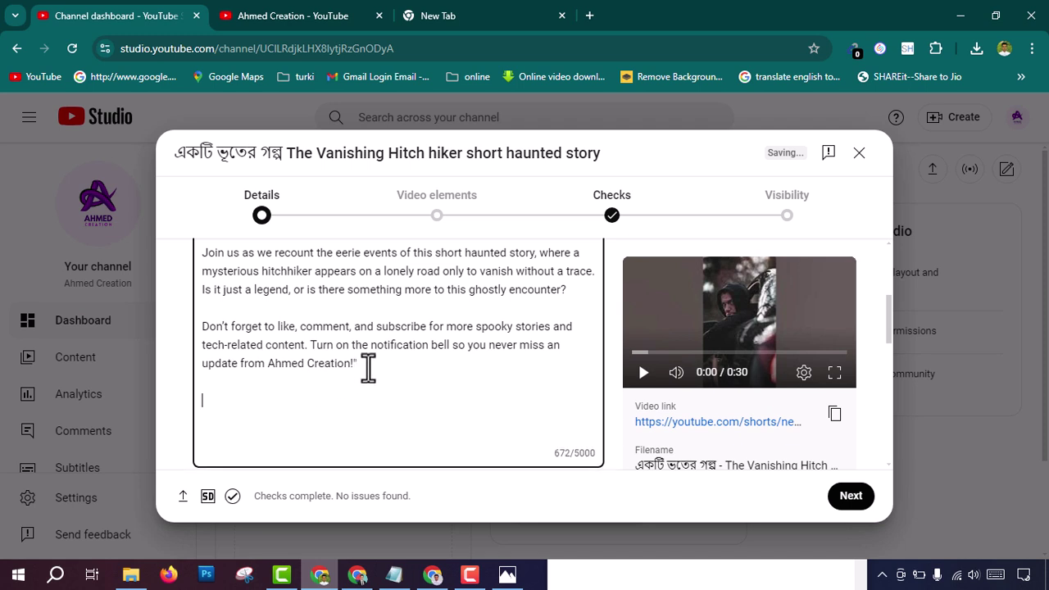
text(#st)
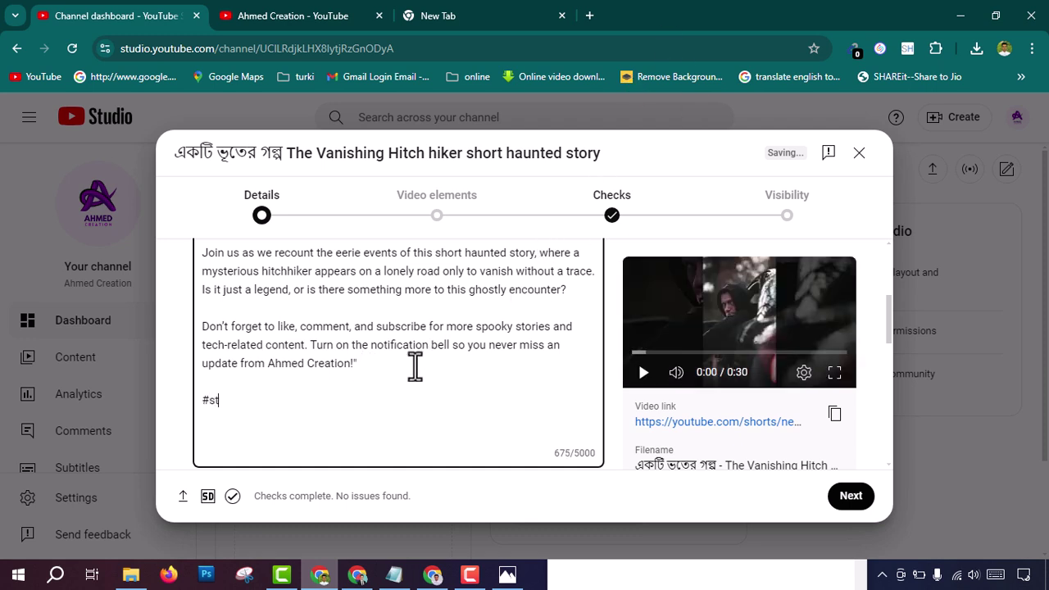
text(ory)
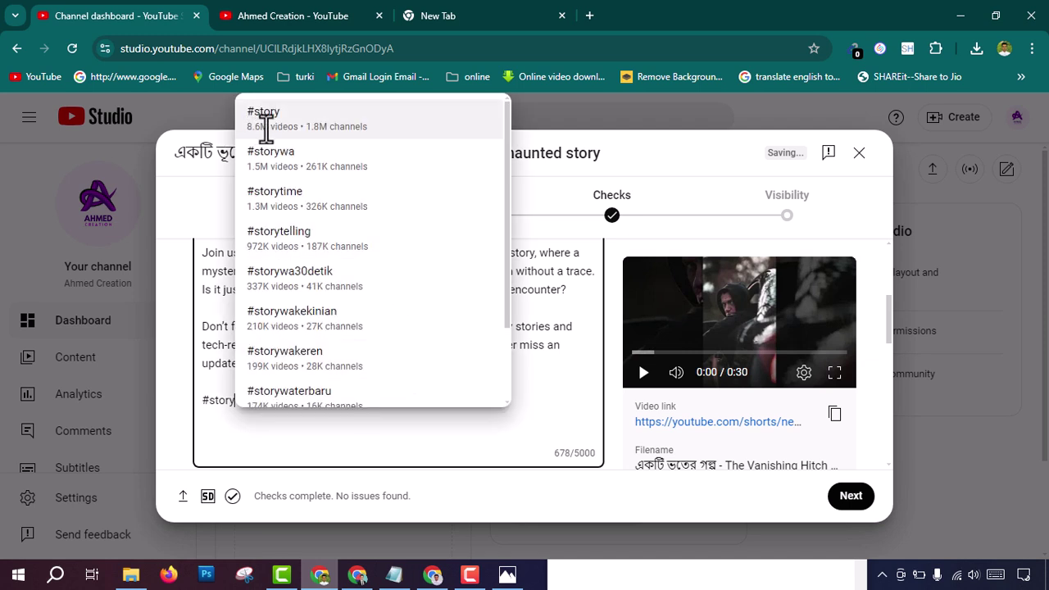
click(344, 120)
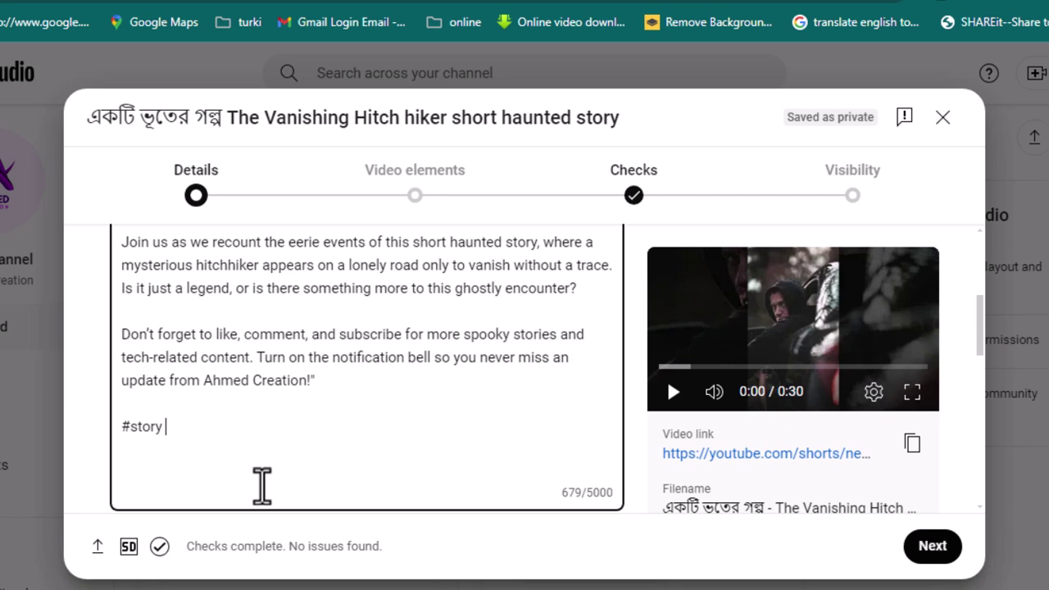
text(#)
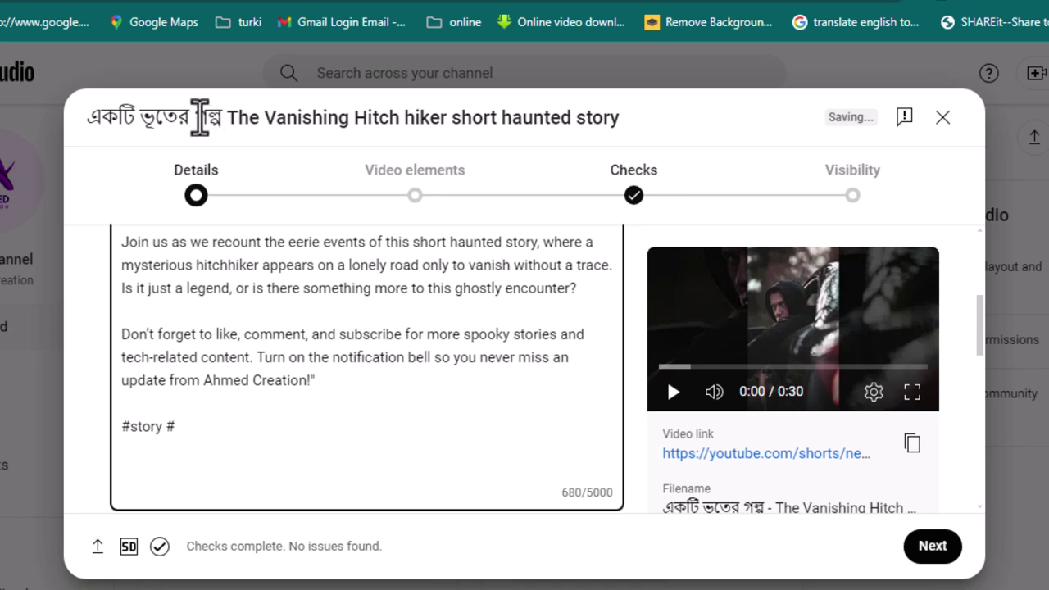
drag(194, 123, 226, 123)
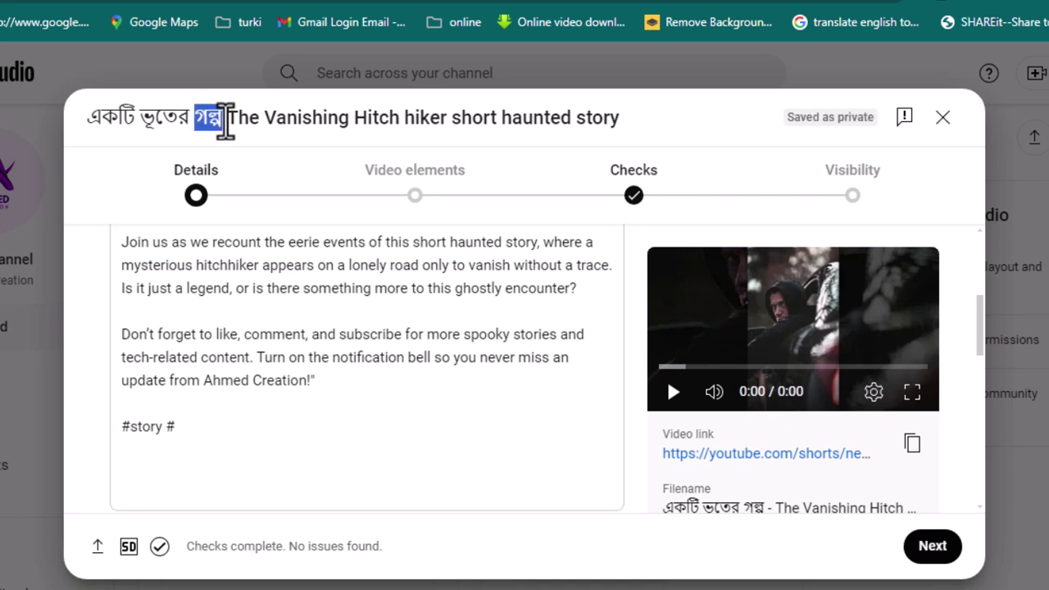
click(191, 430)
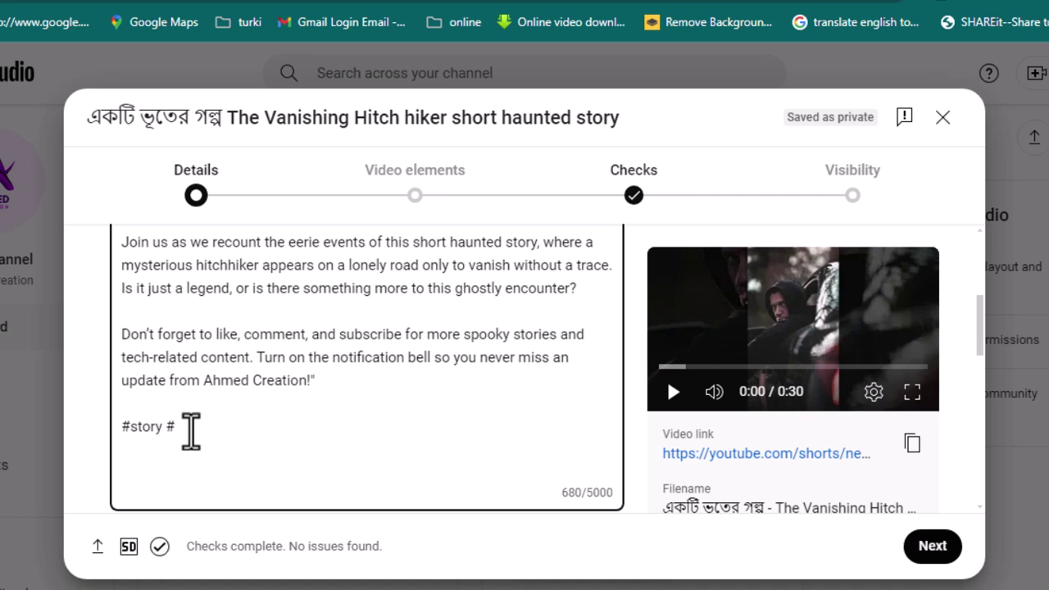
key(ctrl+v)
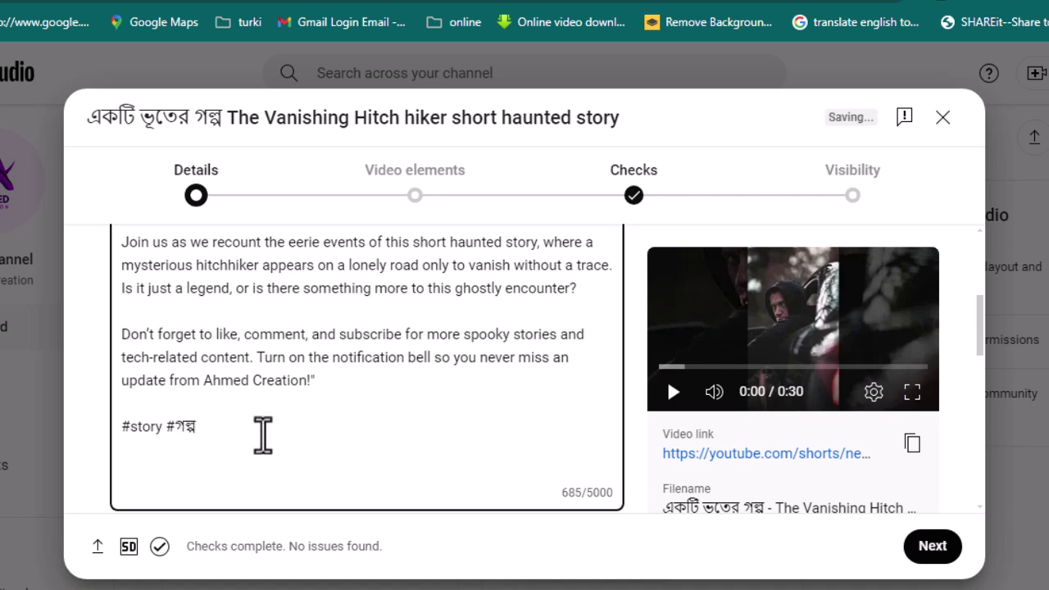
text(#viral)
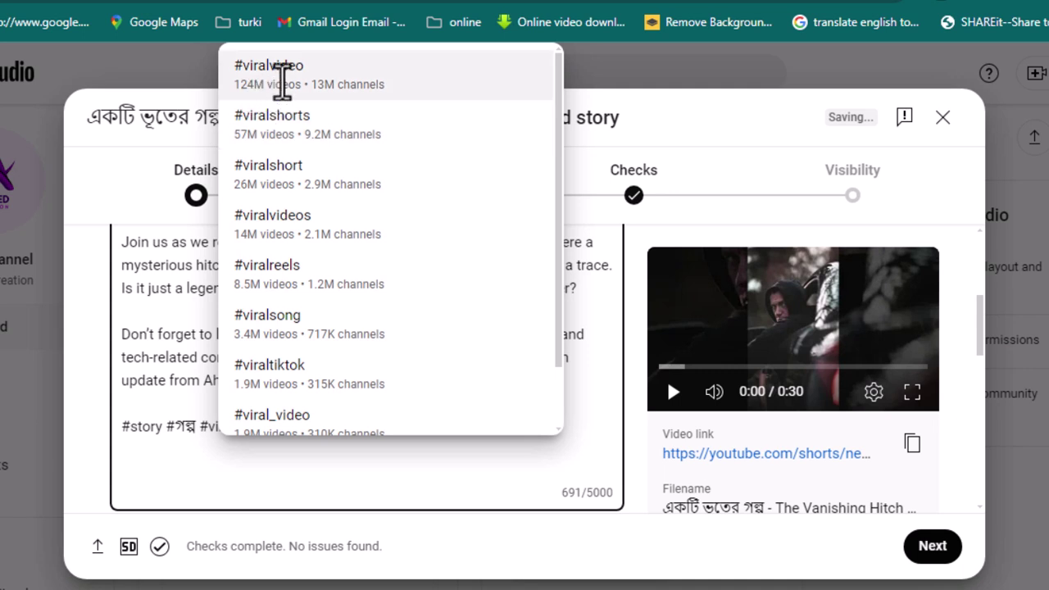
click(291, 76)
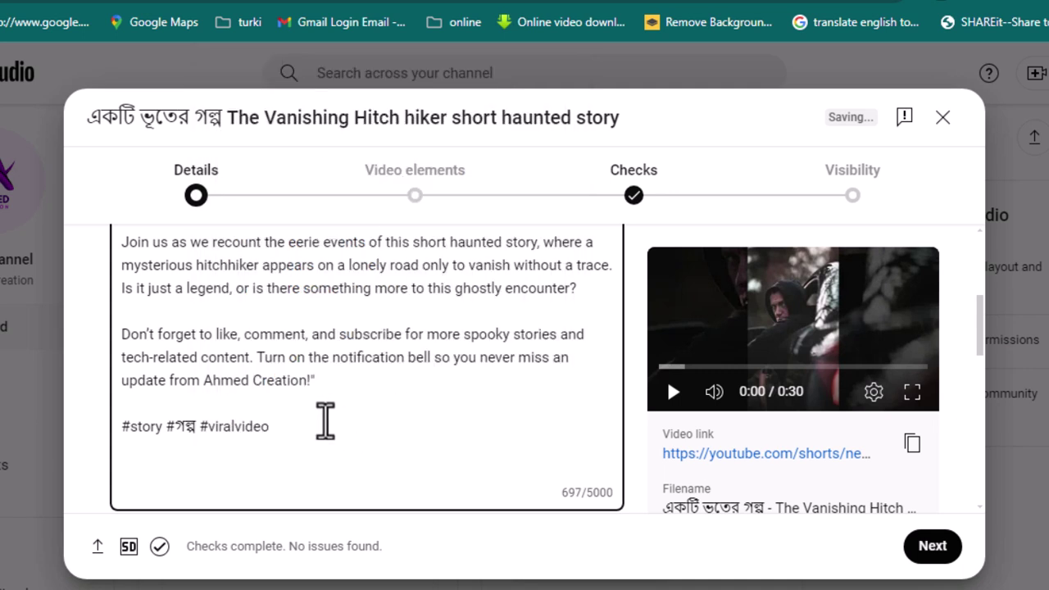
text(#)
text(short)
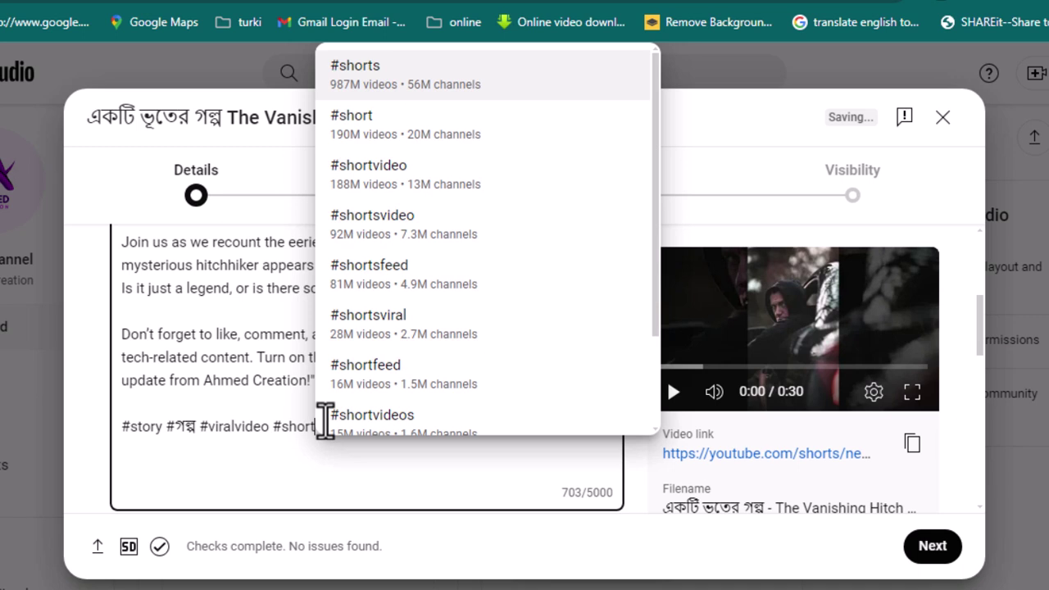
text(st)
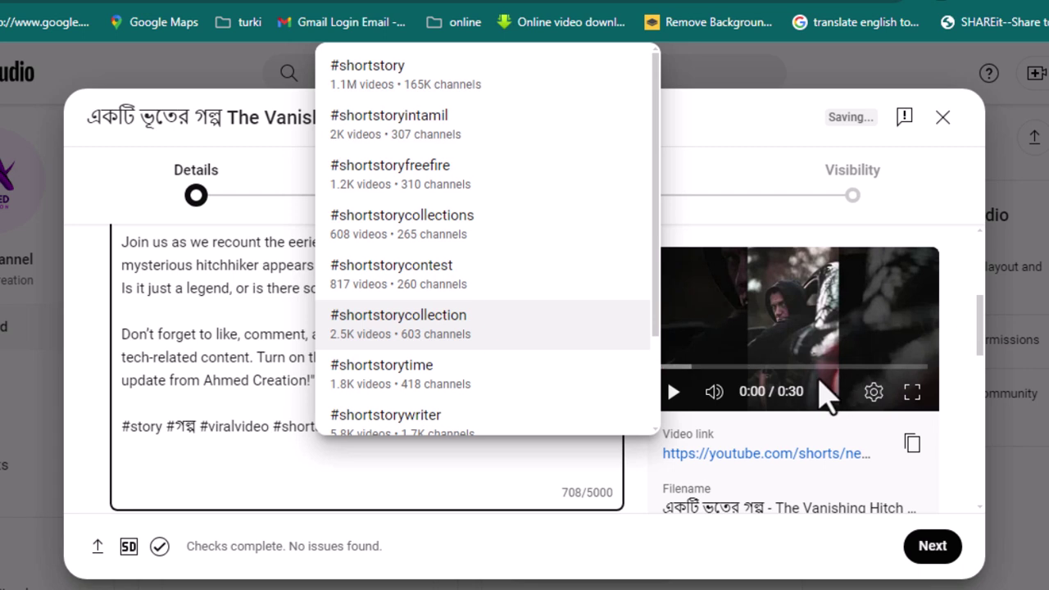
click(404, 80)
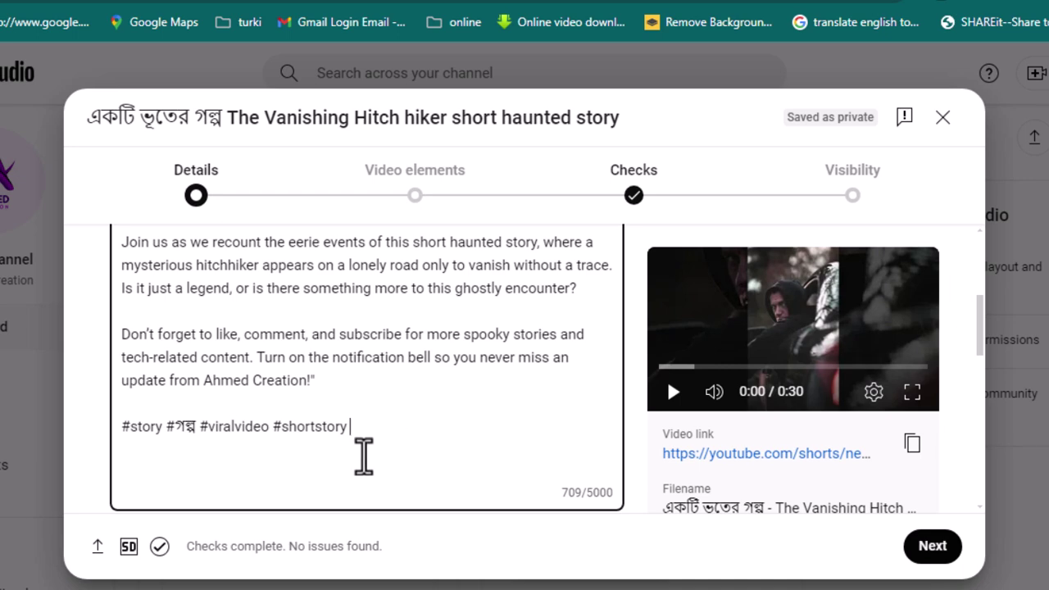
Step: Append the #shorts and #shortsvideo hashtags to the description
scroll(363, 456, up, 3)
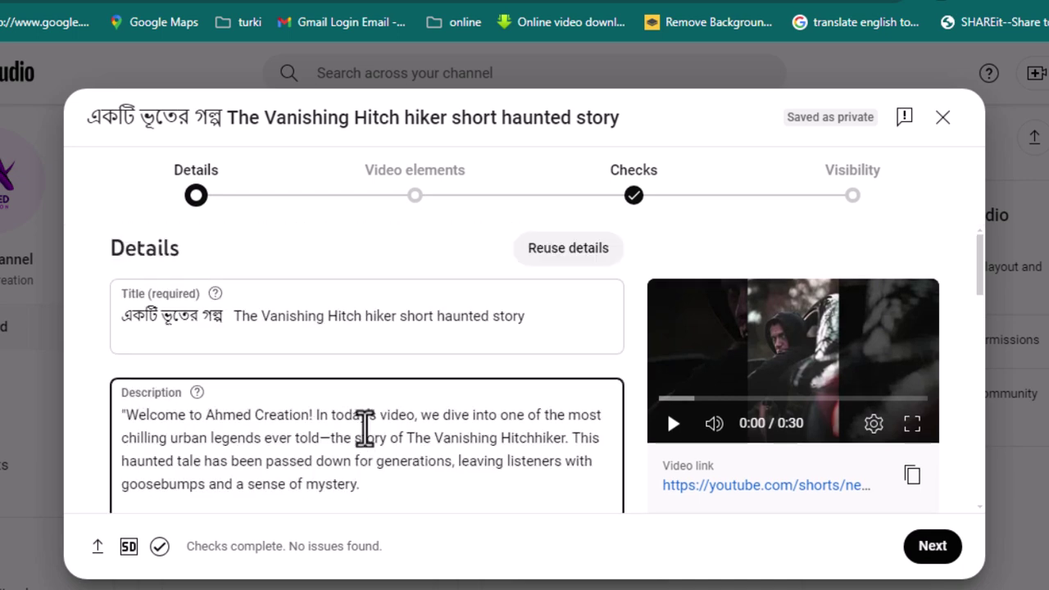
click(152, 310)
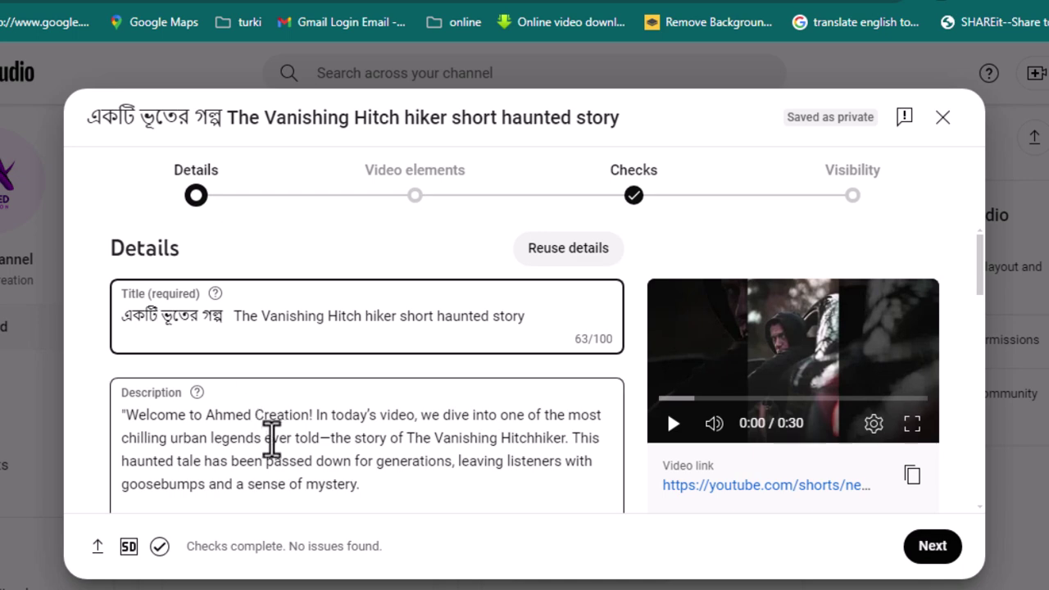
scroll(272, 432, down, 2)
click(372, 479)
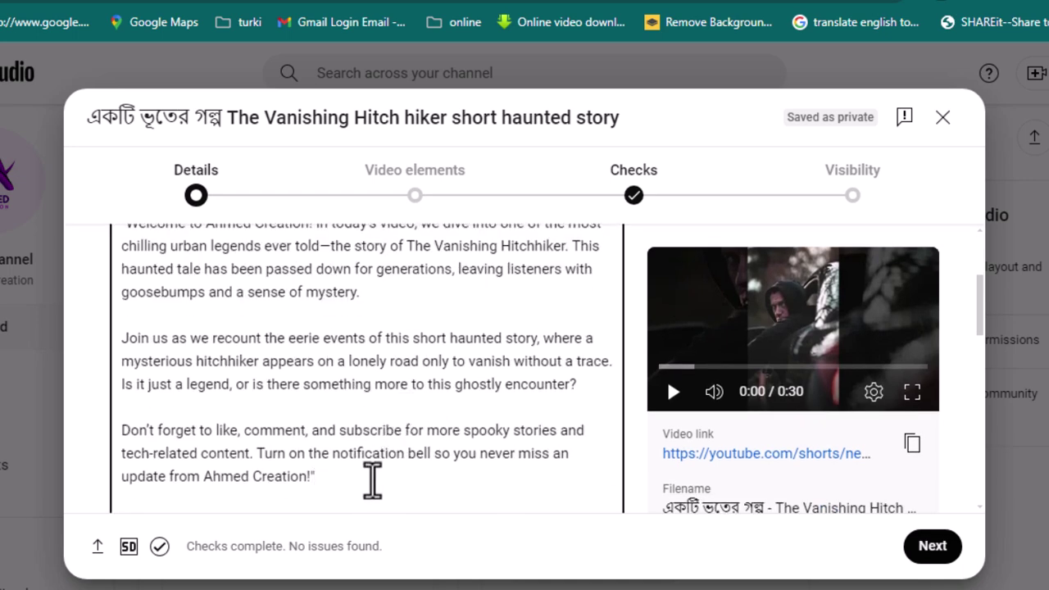
scroll(372, 479, down, 4)
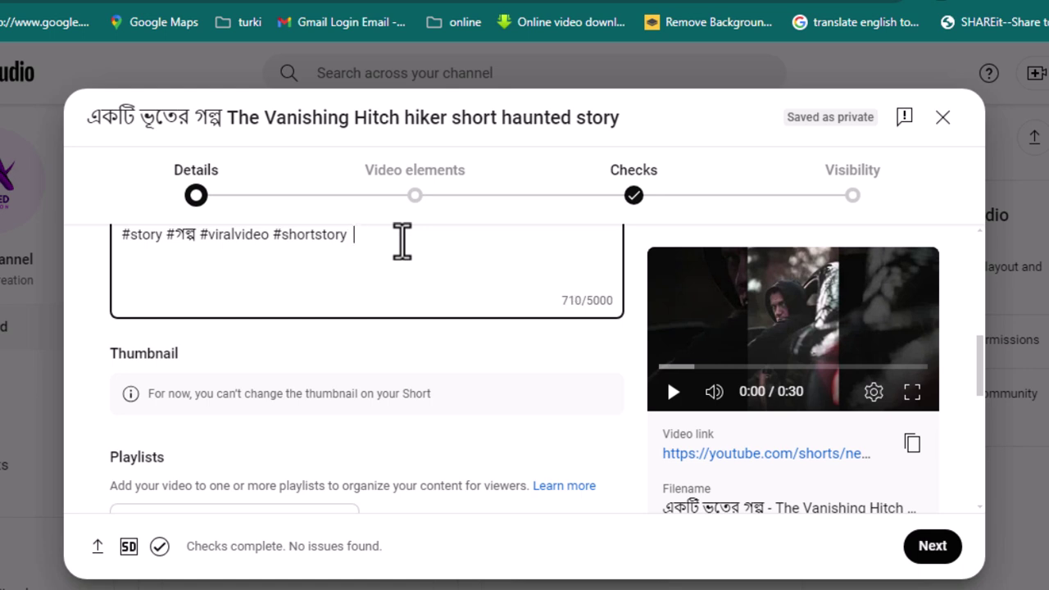
text(#short)
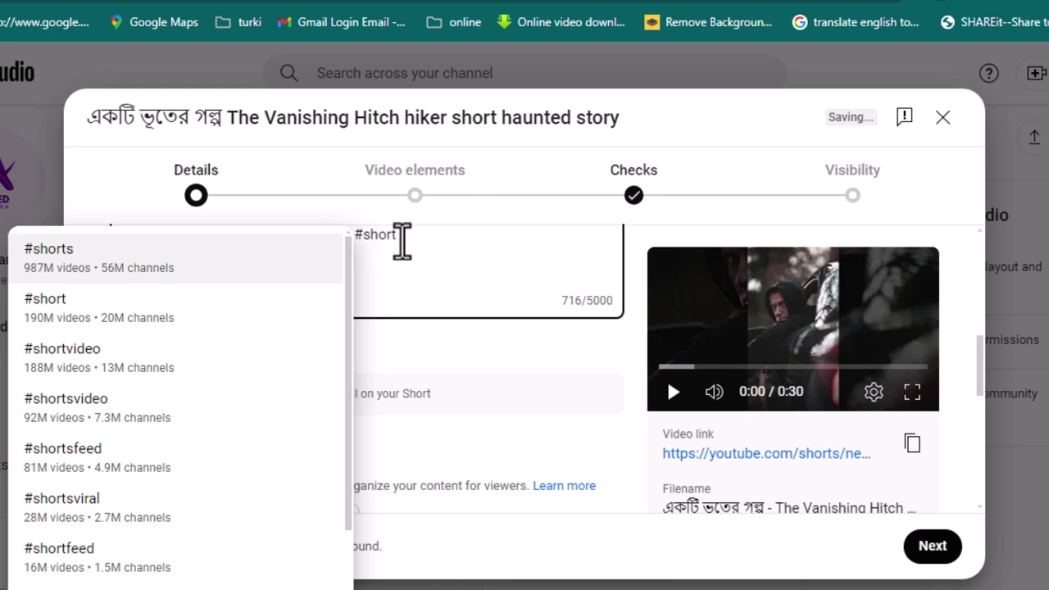
text(s)
click(131, 267)
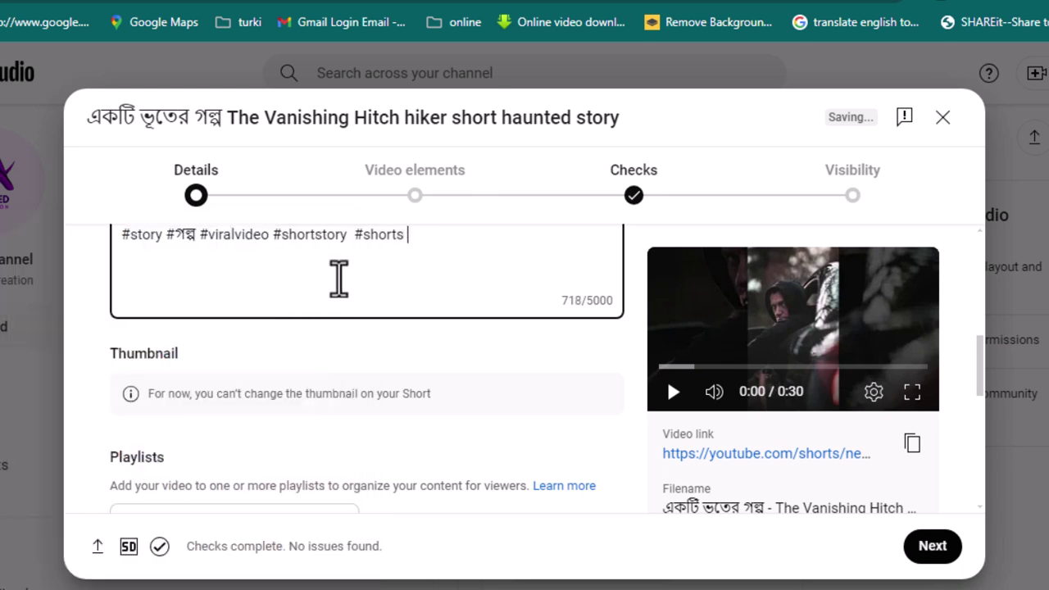
text(#shorts)
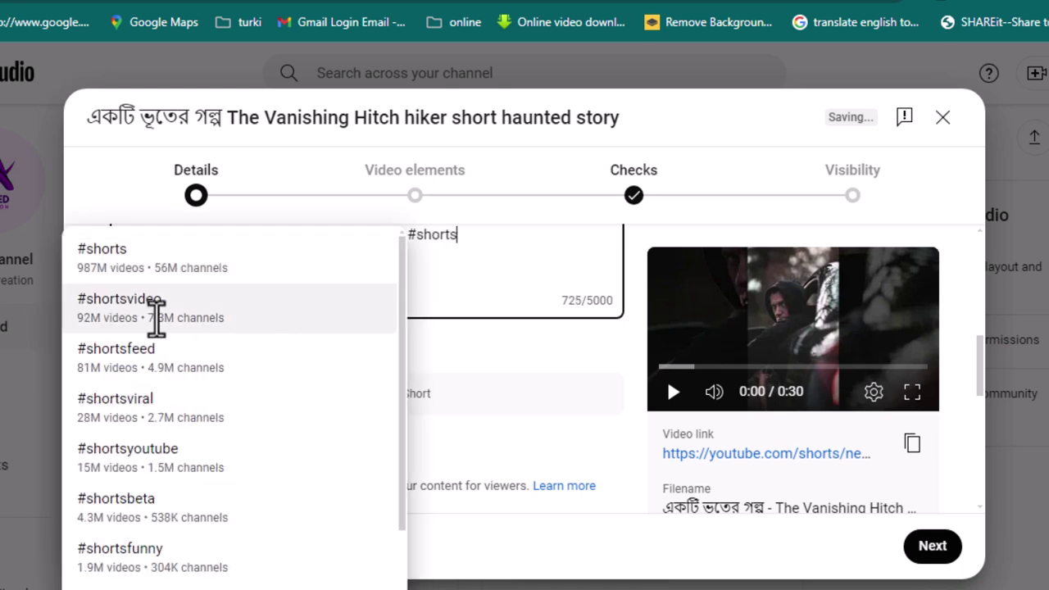
click(155, 312)
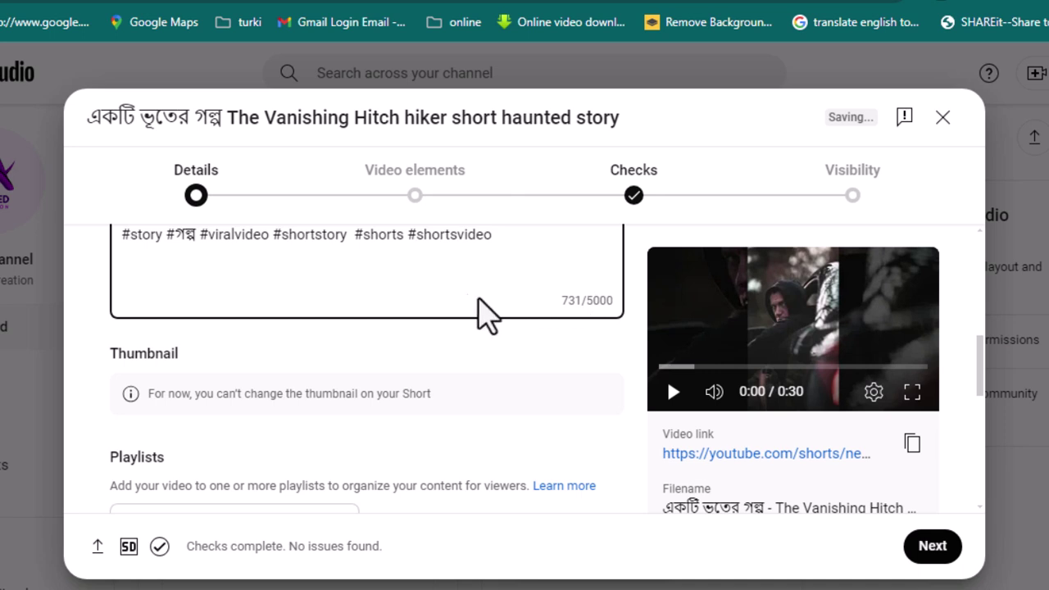
Step: Open the Playlists dropdown and choose Create playlist > New playlist
scroll(412, 355, down, 1)
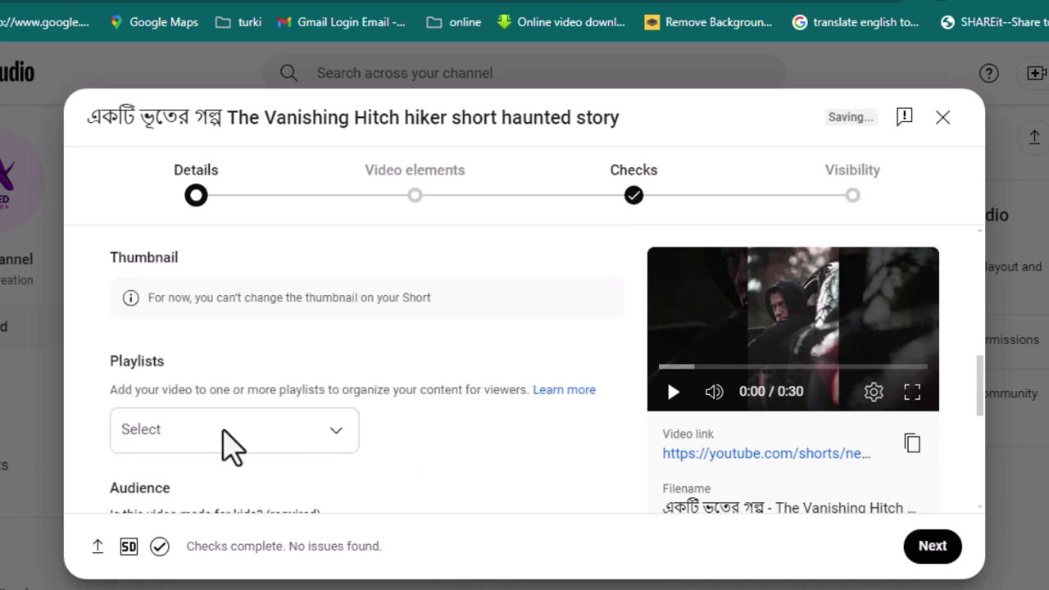
scroll(192, 382, down, 1)
scroll(205, 393, down, 3)
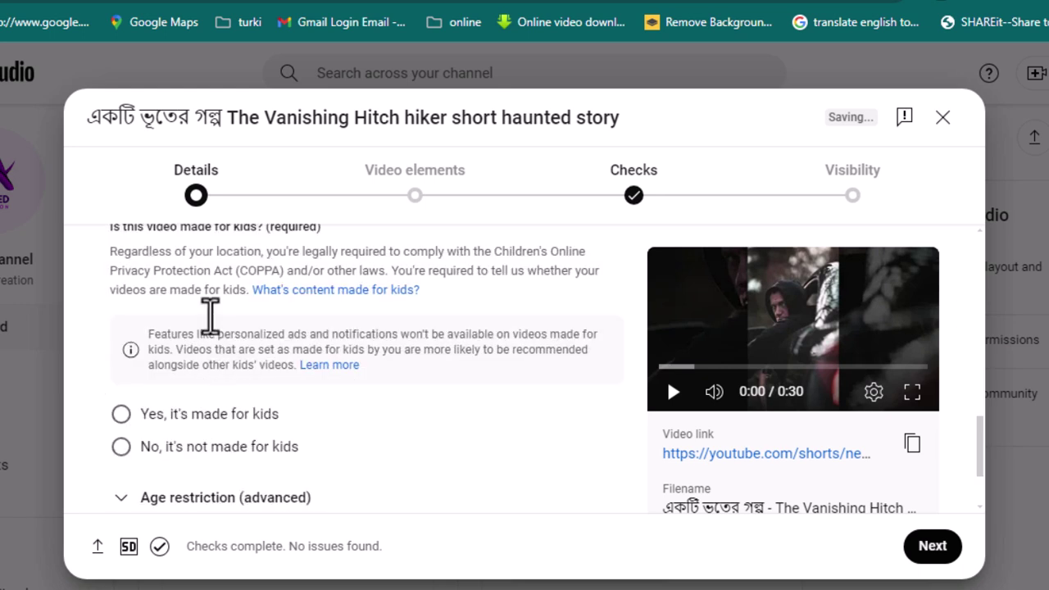
scroll(220, 346, up, 2)
click(213, 342)
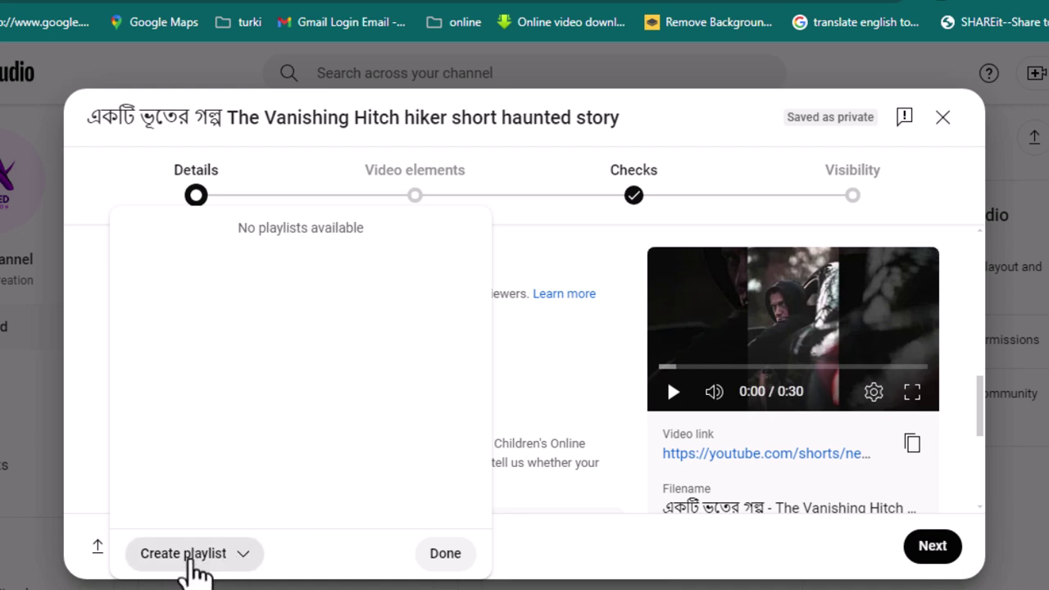
click(188, 557)
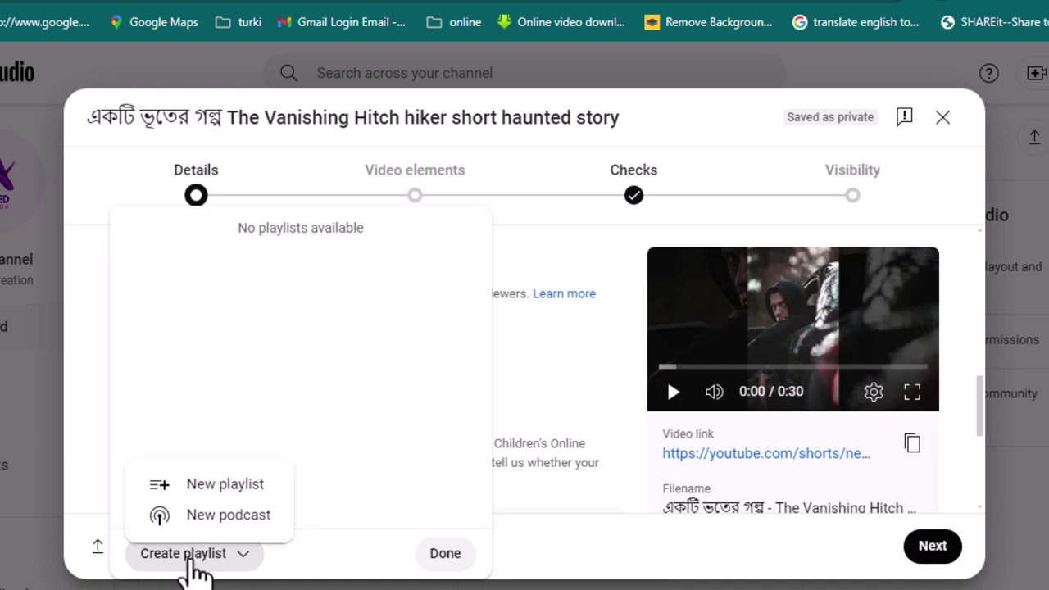
click(229, 485)
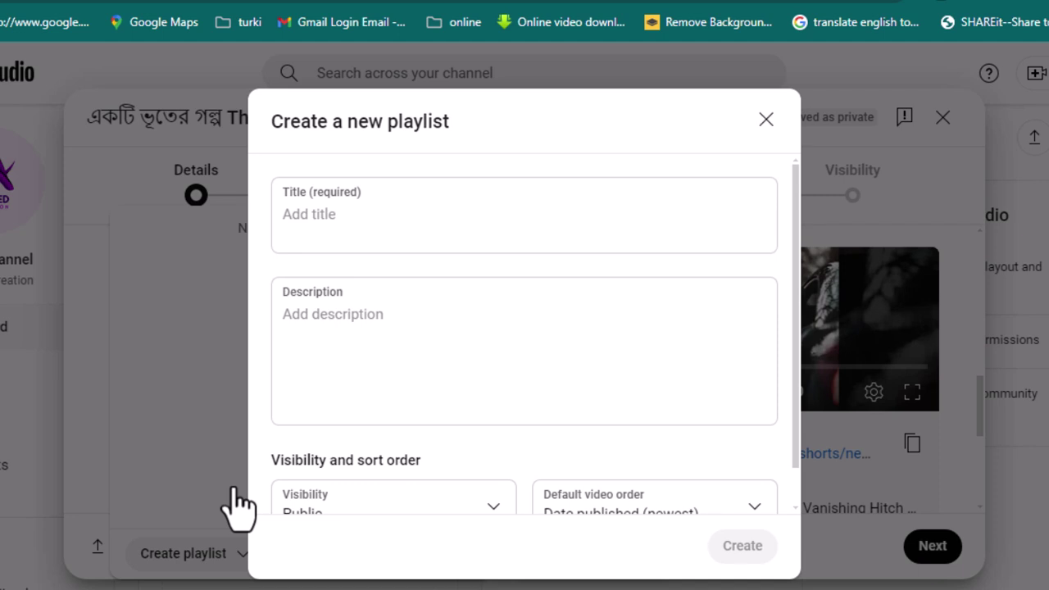
Step: Enter test text 'A' in the new playlist's Title and Description fields
click(328, 218)
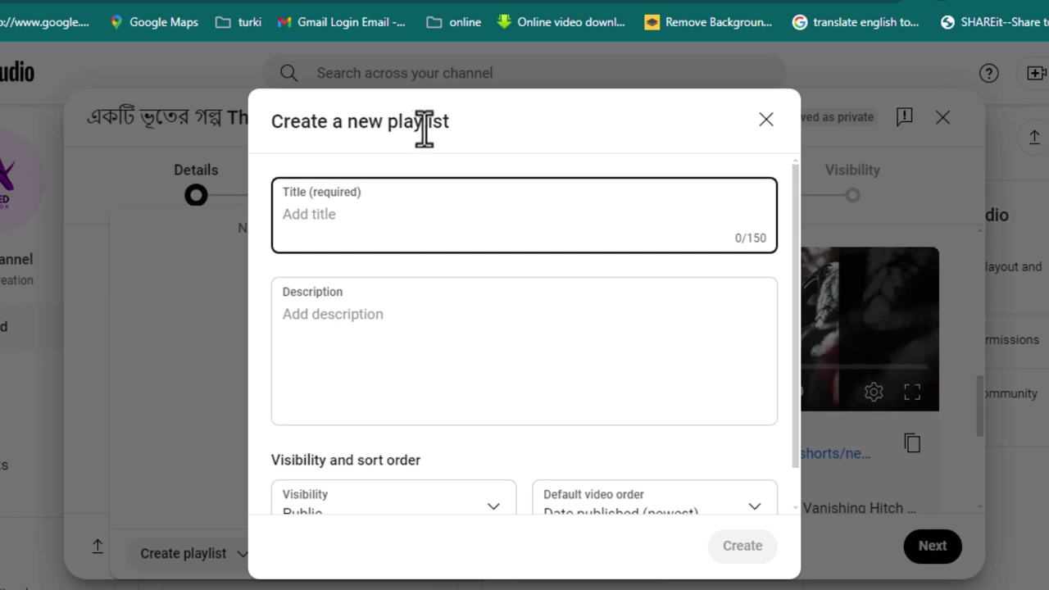
drag(427, 122, 346, 123)
click(440, 111)
click(336, 219)
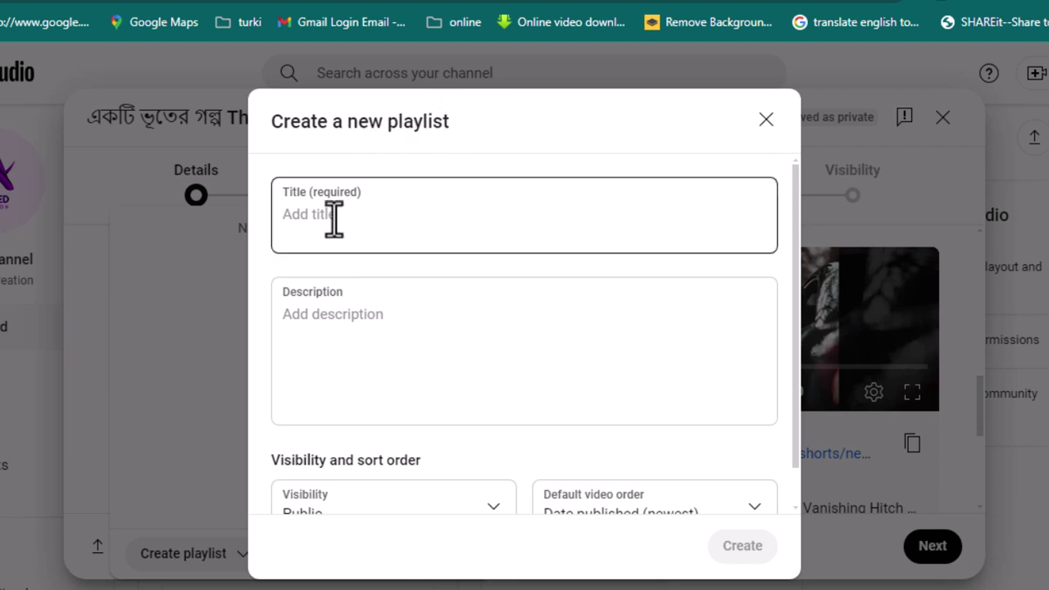
click(344, 339)
scroll(496, 509, down, 1)
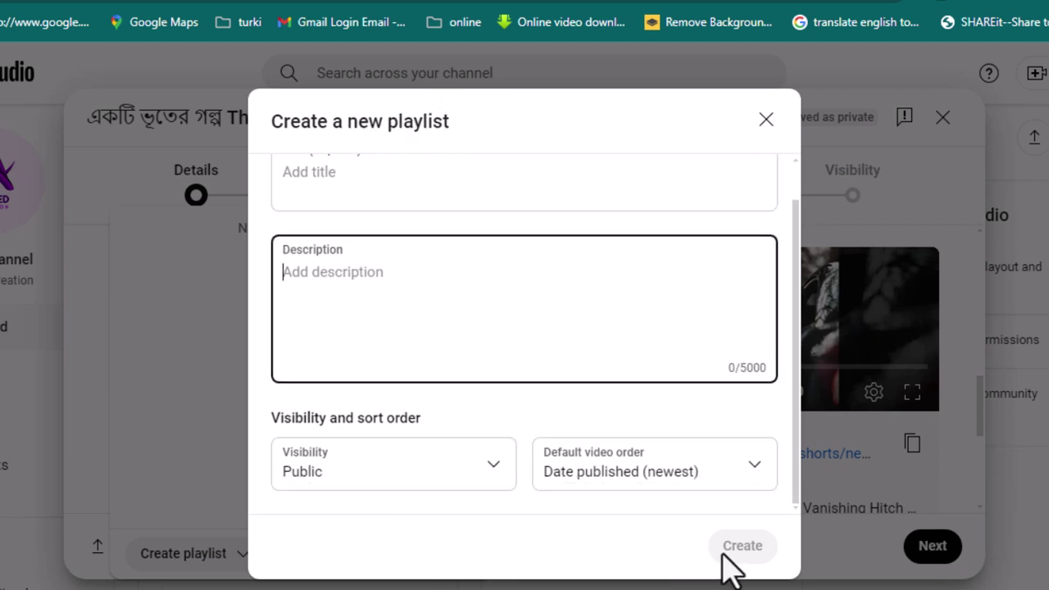
click(294, 177)
text(A)
click(323, 269)
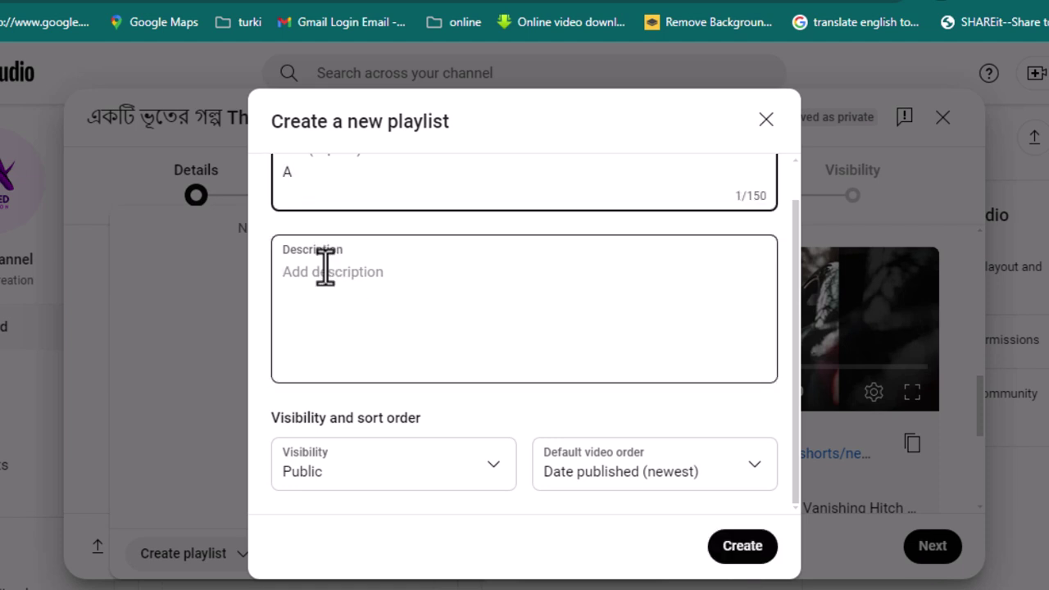
text(A)
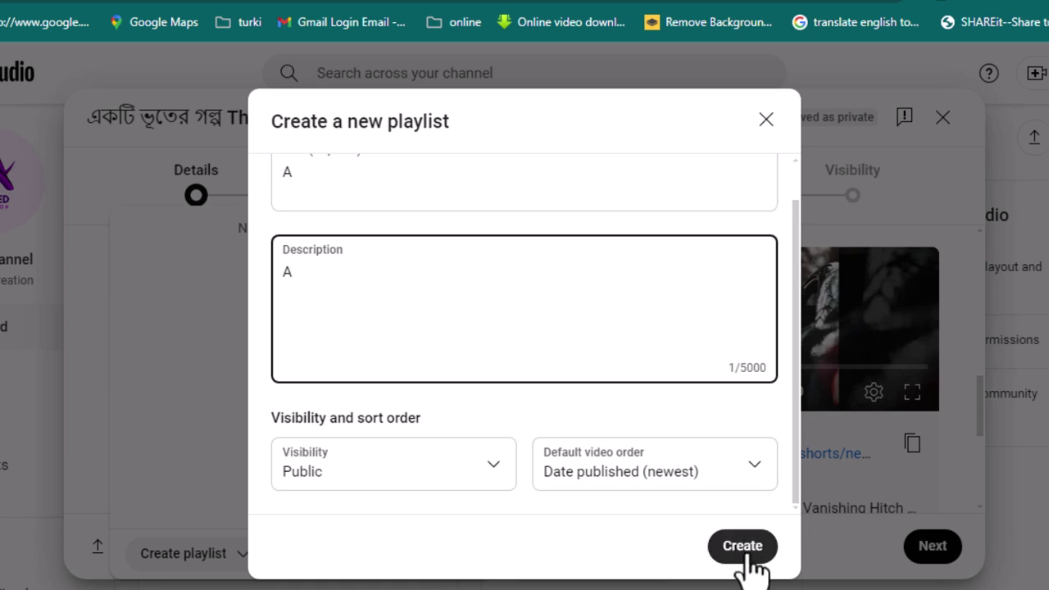
Step: Delete the playlist description and title text, then close the Create a new playlist dialog
drag(314, 286, 229, 290)
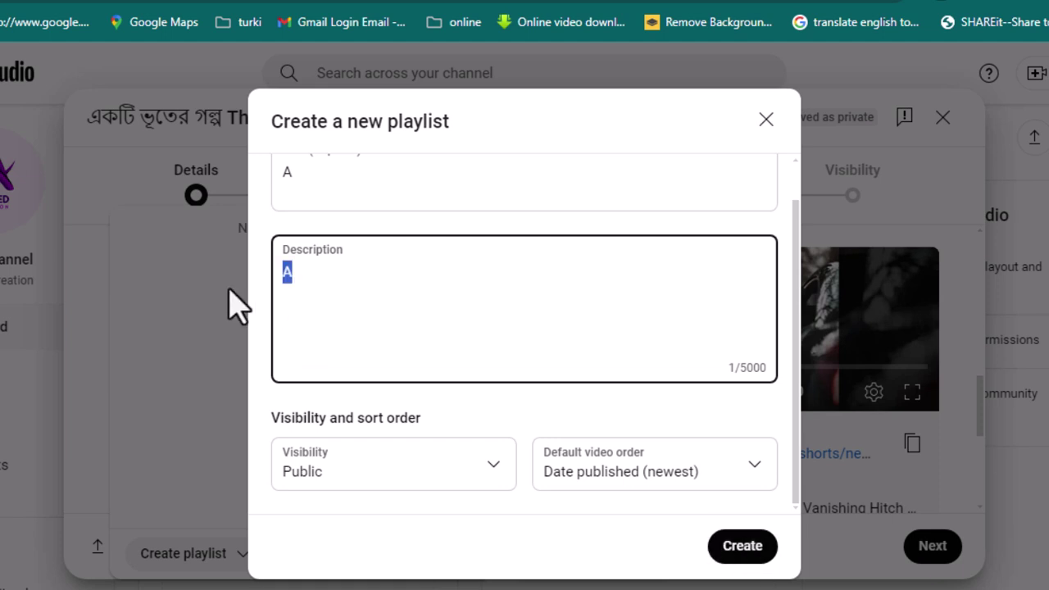
key(BackSpace)
drag(277, 181, 575, 124)
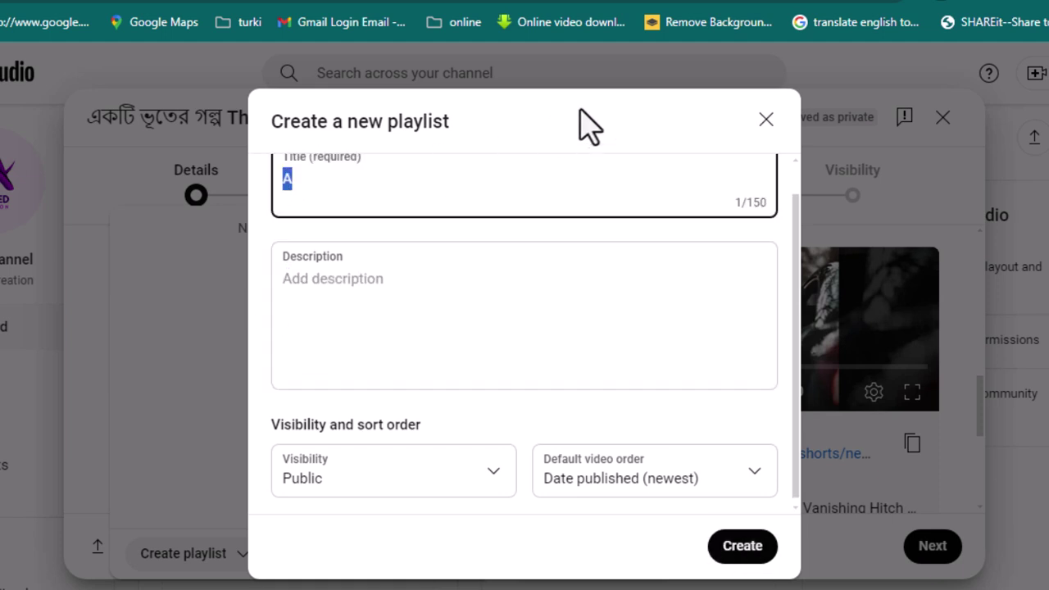
key(BackSpace)
click(765, 120)
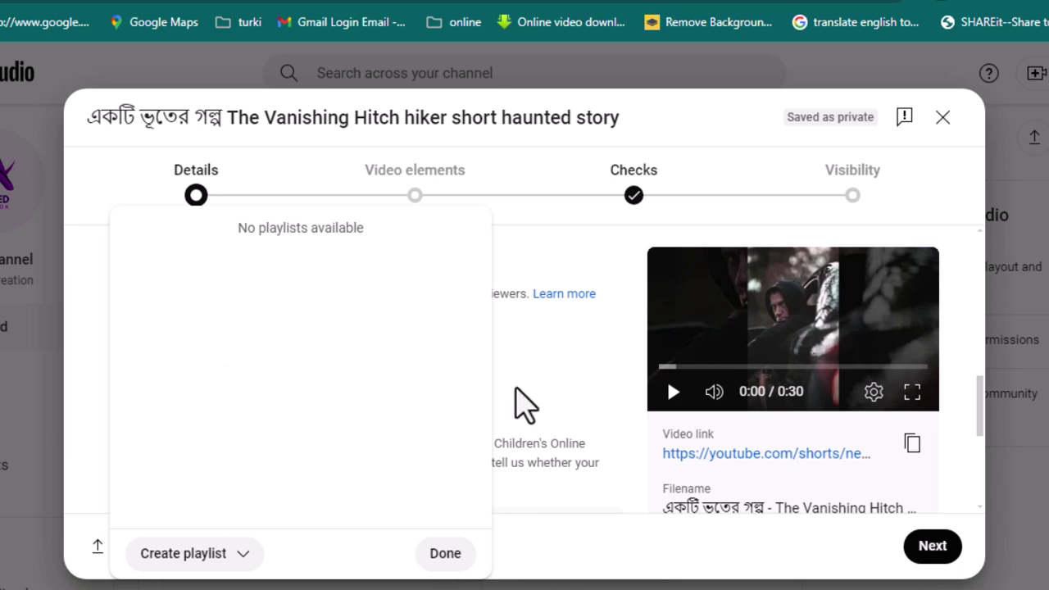
Step: Close the empty playlist list and expand the extra video settings with Show more
click(932, 547)
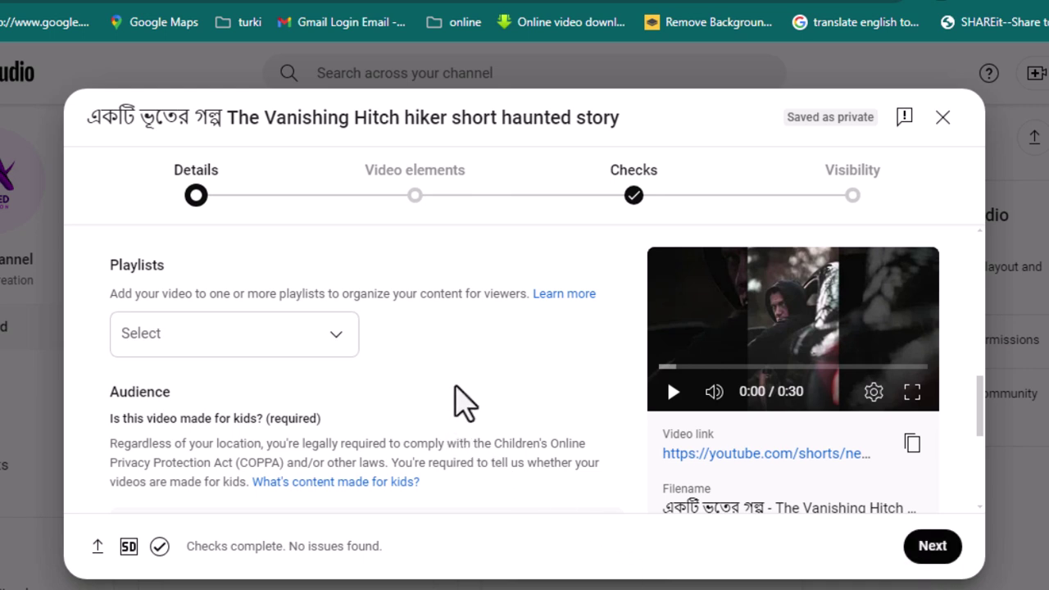
scroll(440, 370, down, 5)
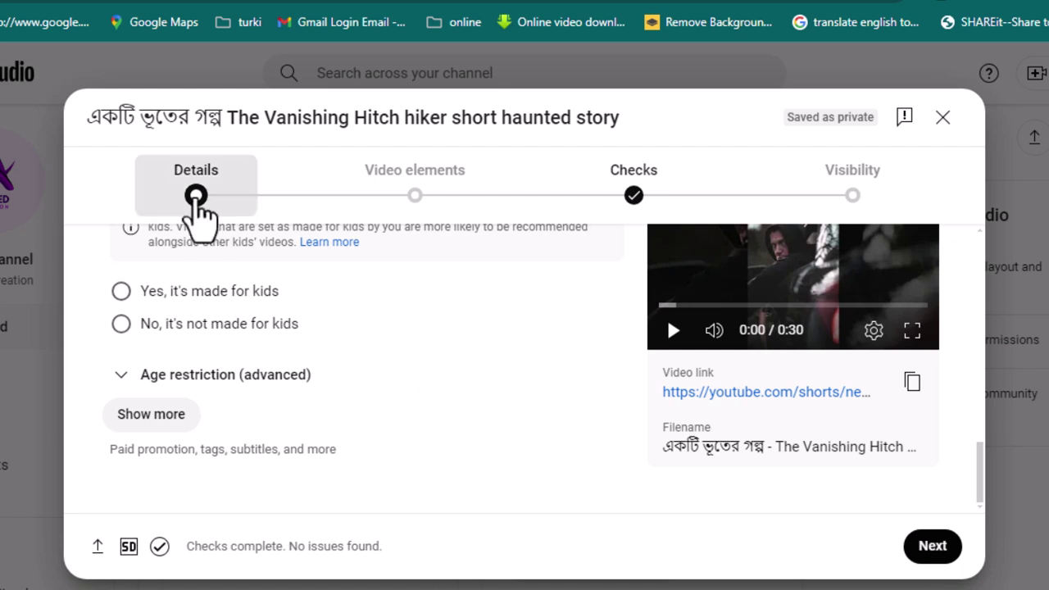
click(195, 201)
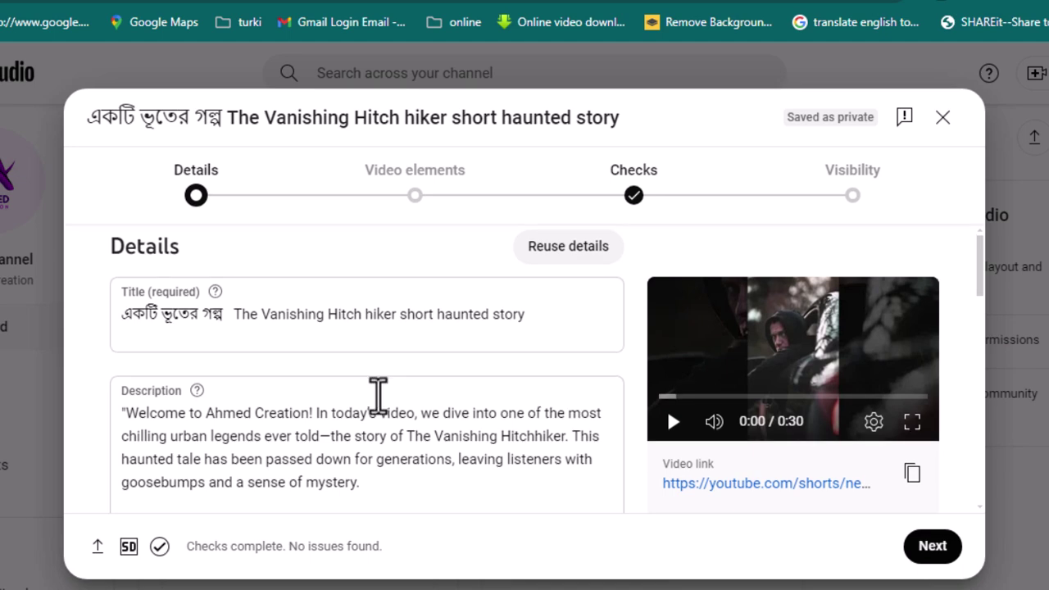
scroll(377, 398, down, 10)
scroll(387, 418, down, 1)
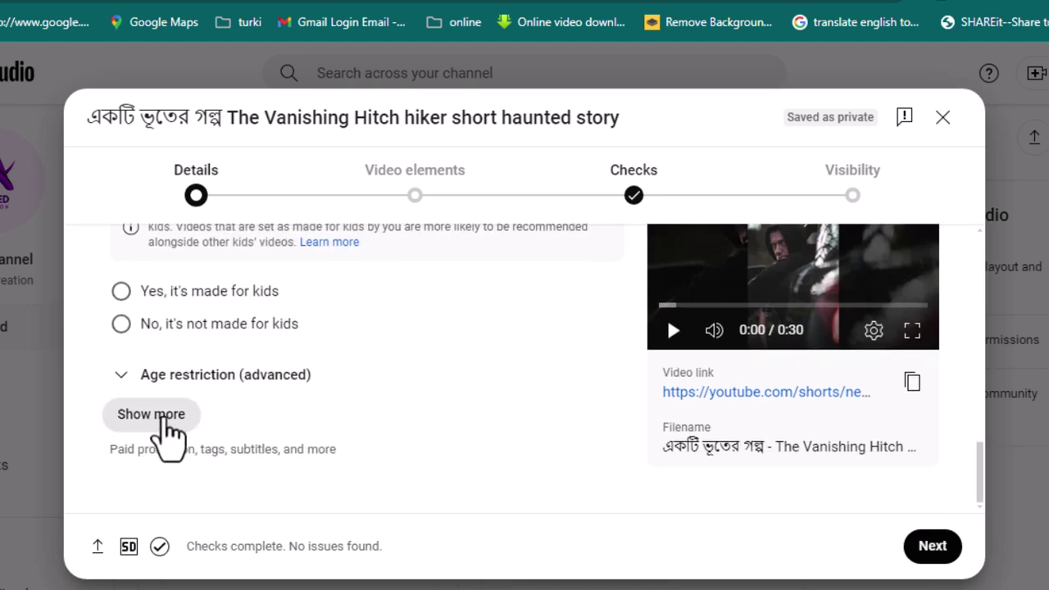
click(163, 419)
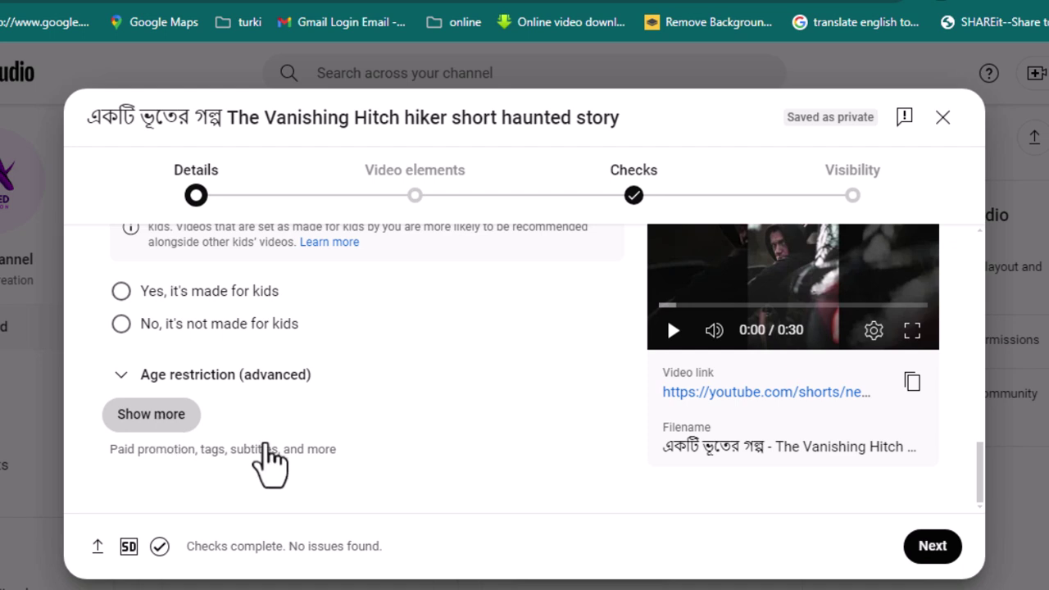
Step: Set the Audience to 'No, it's not made for kids'
scroll(242, 336, up, 4)
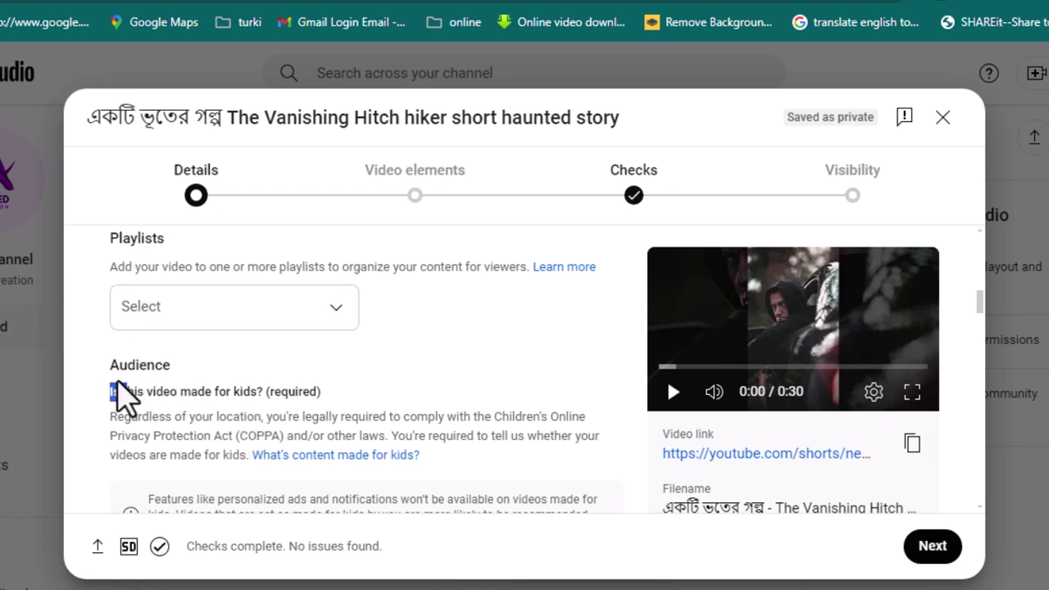
drag(101, 395, 167, 361)
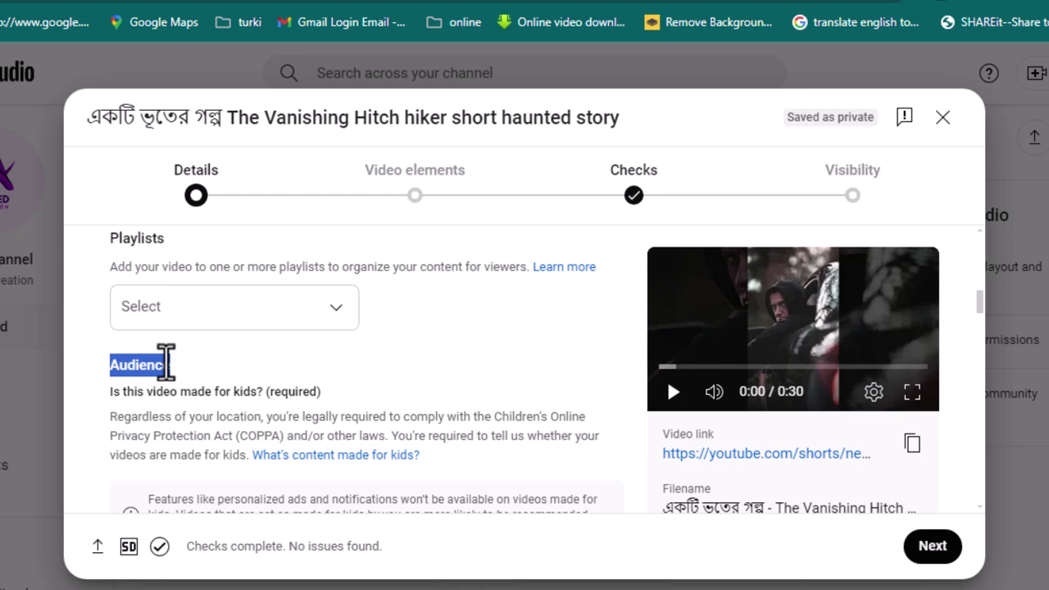
scroll(262, 391, down, 3)
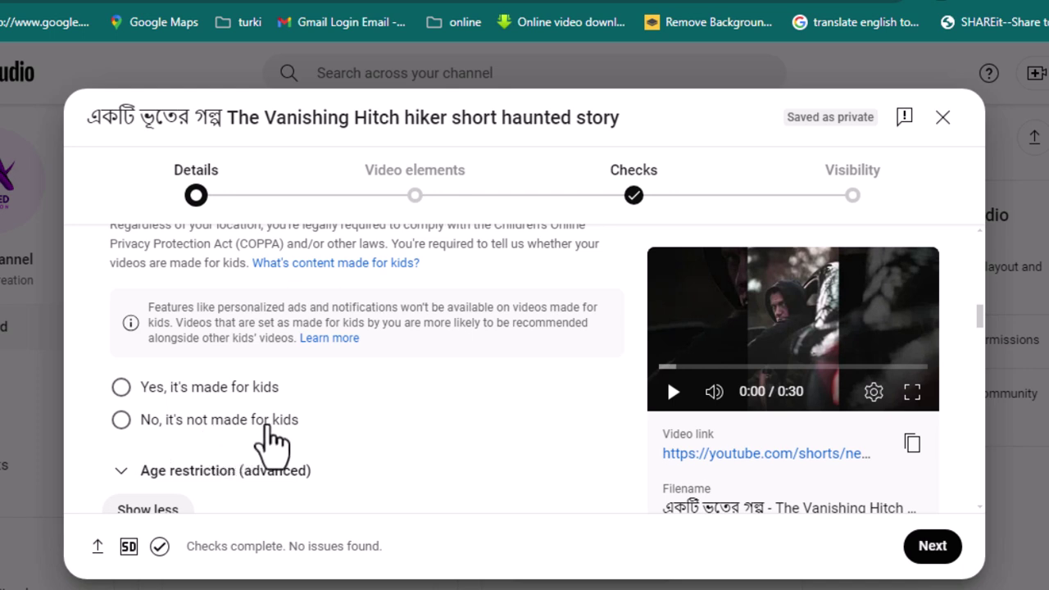
click(120, 420)
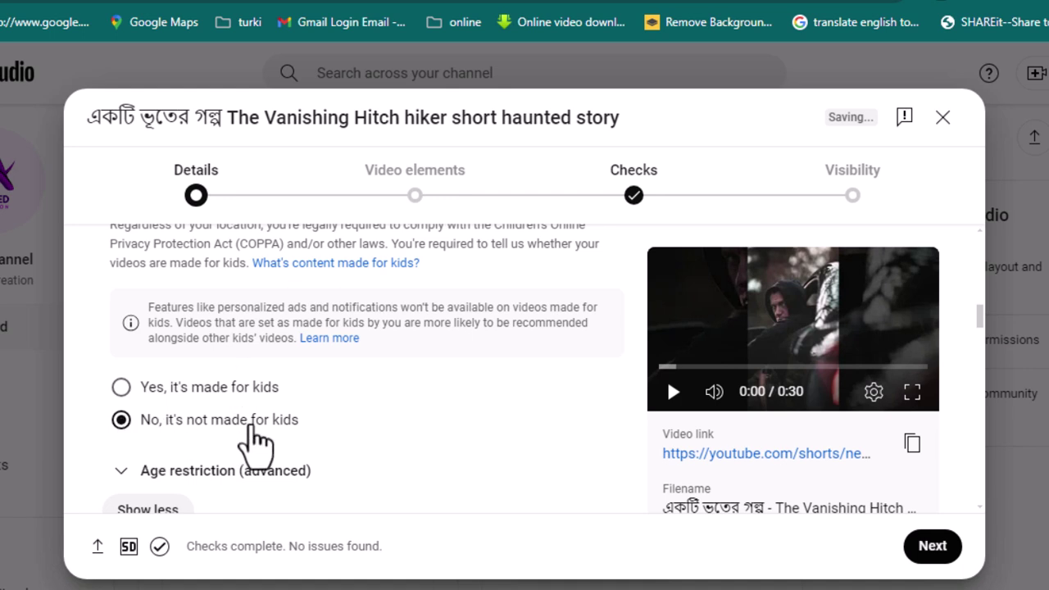
Step: Scroll through the expanded settings to Tags and place the cursor in the empty Add tag box
scroll(246, 426, down, 2)
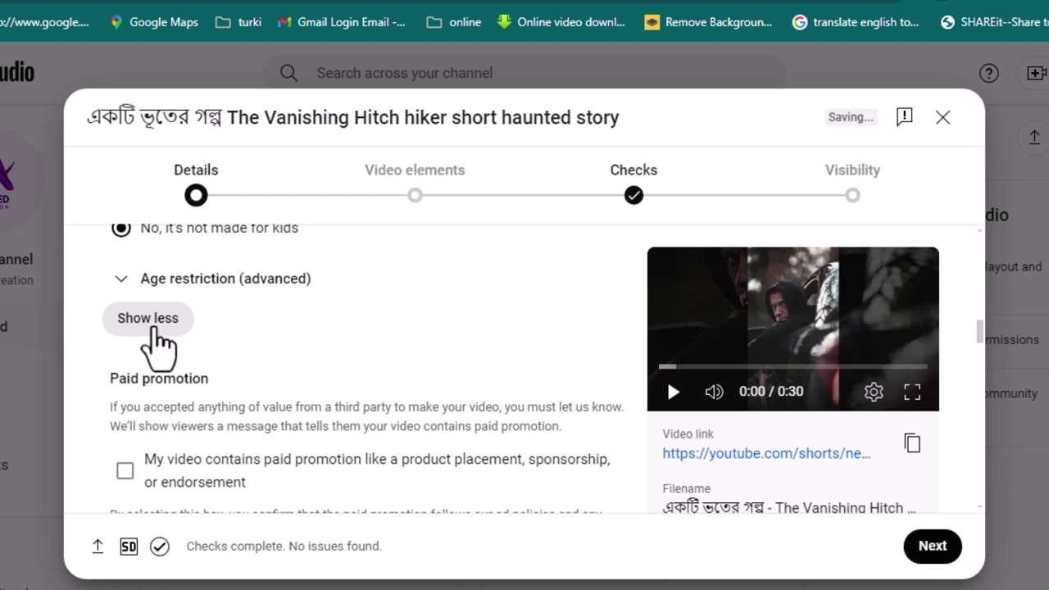
scroll(172, 340, down, 1)
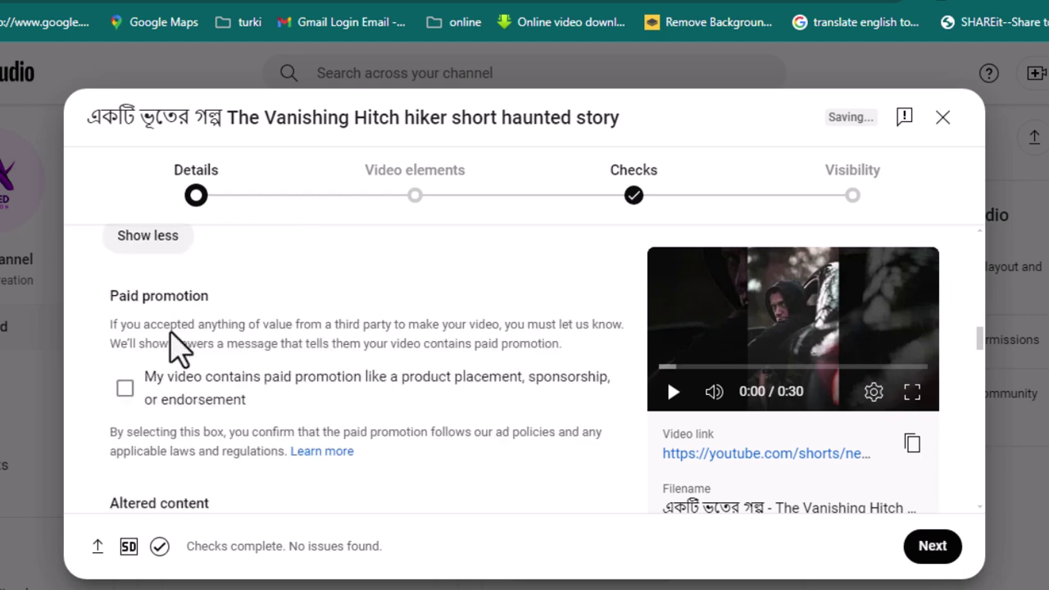
scroll(155, 279, down, 2)
scroll(164, 352, down, 5)
scroll(164, 354, up, 1)
scroll(168, 344, down, 2)
scroll(172, 328, down, 8)
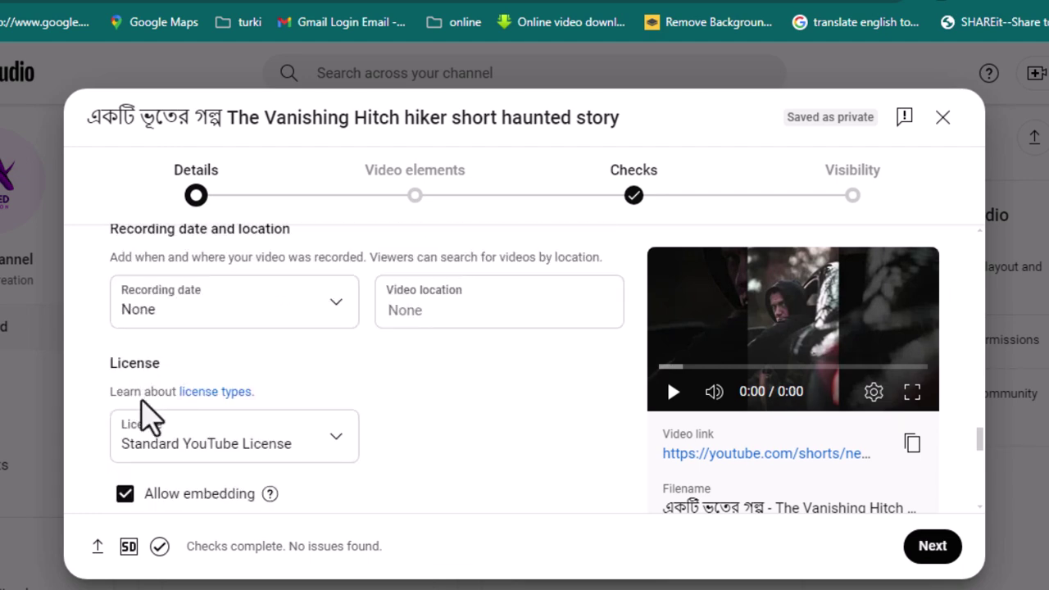
scroll(168, 387, up, 1)
scroll(164, 360, up, 3)
scroll(156, 361, up, 4)
click(139, 397)
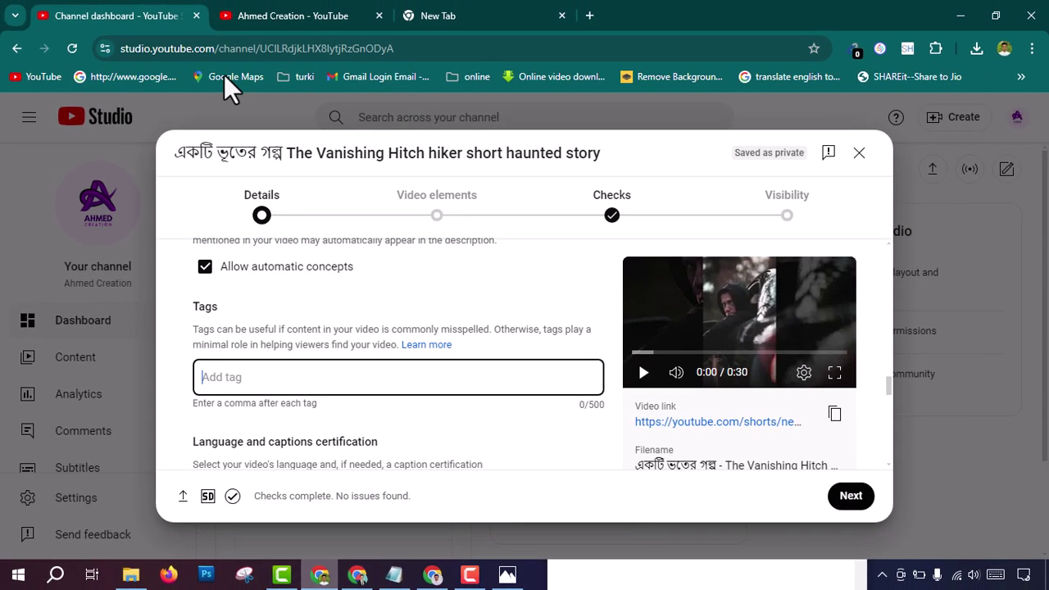
Step: In the ChatGPT browser window, open a new tab and go to keywordtool.io
click(433, 572)
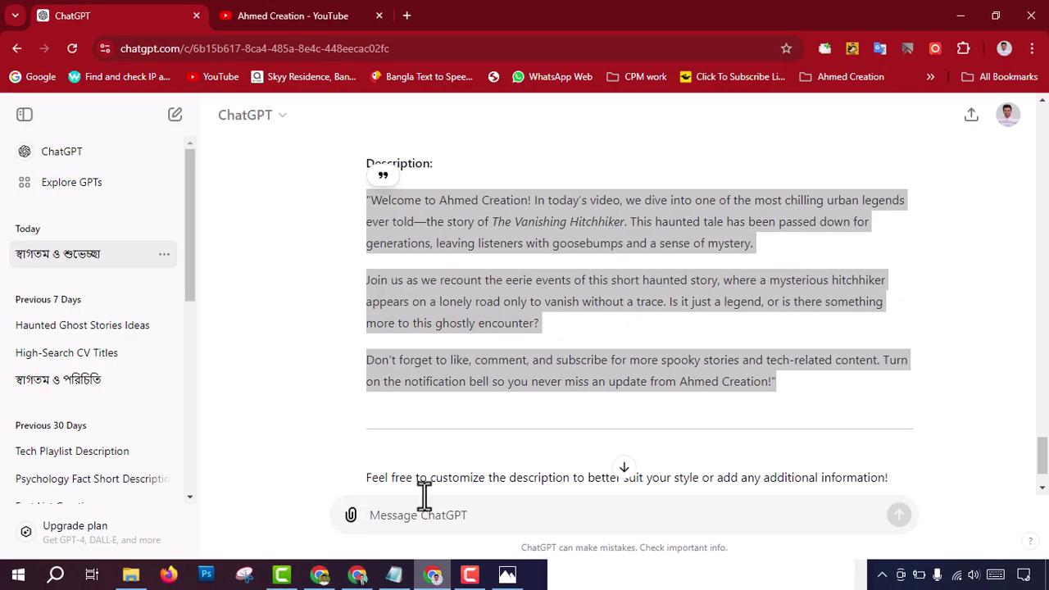
click(407, 16)
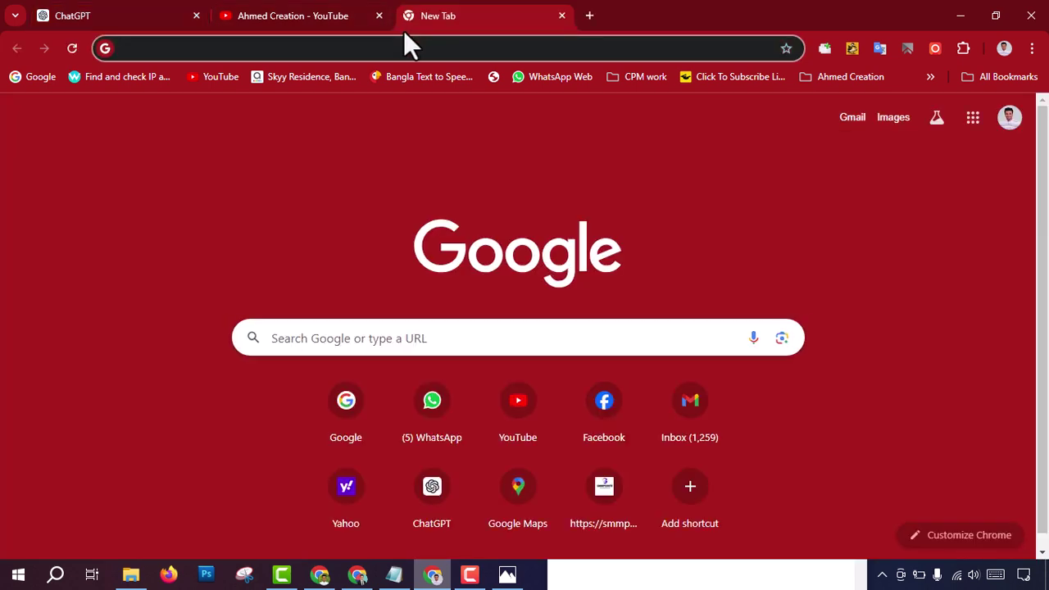
text(keyword)
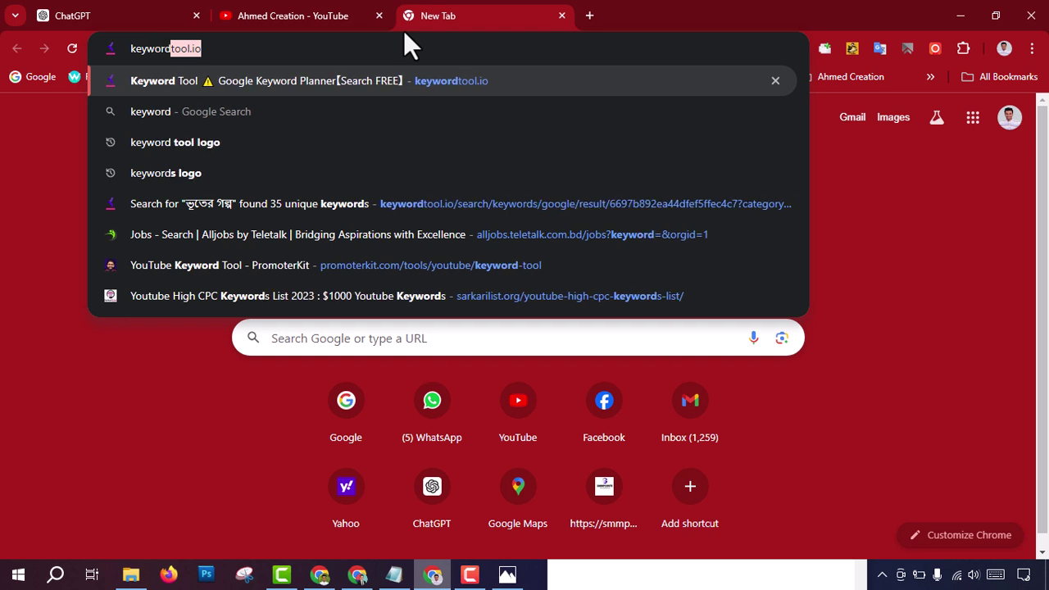
click(225, 51)
drag(197, 56, 123, 75)
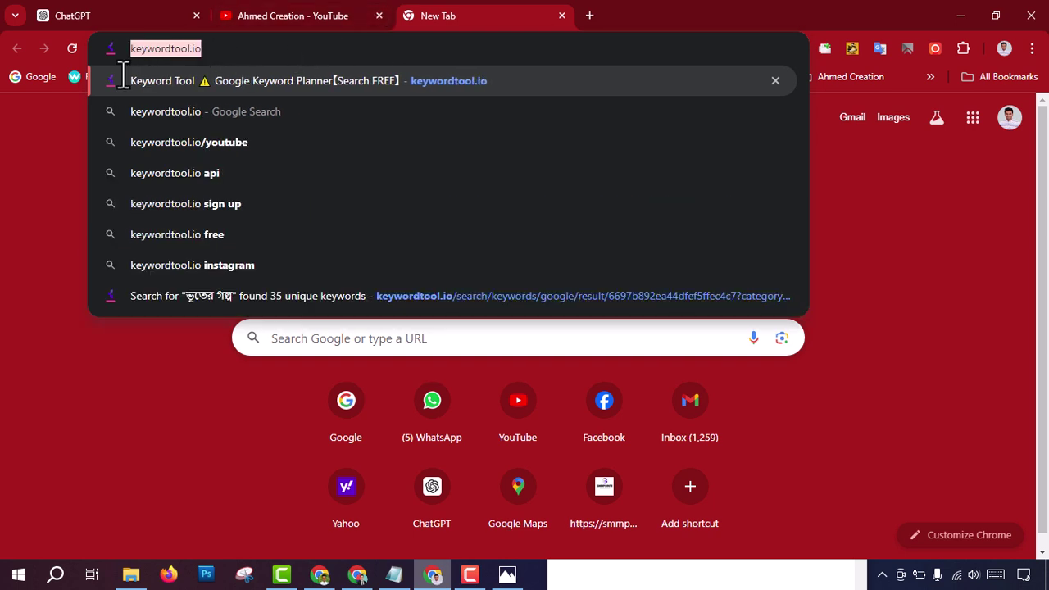
key(Return)
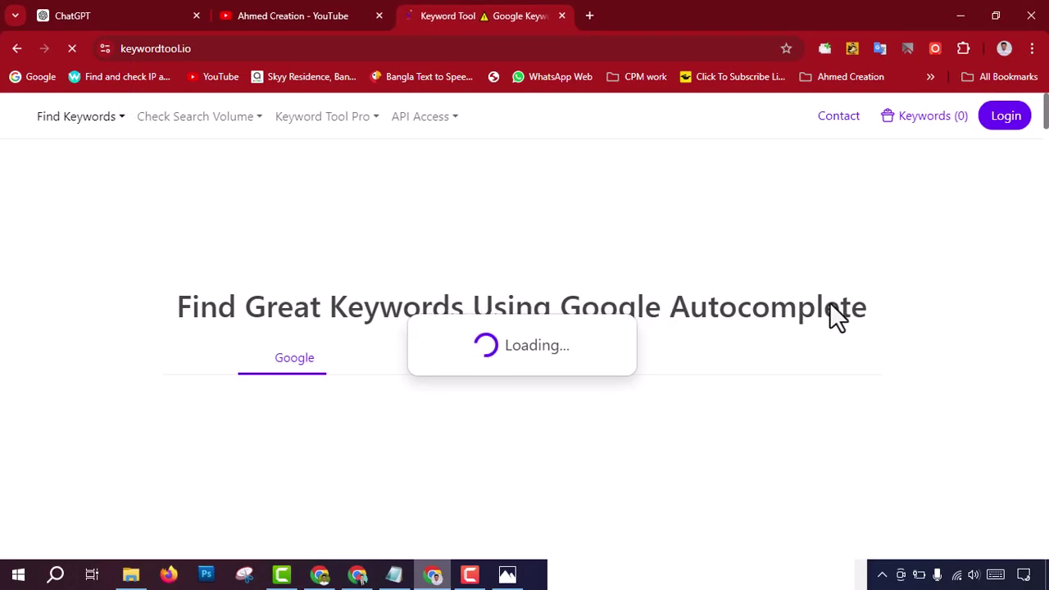
Step: Switch Keyword Tool to its YouTube keyword search
drag(574, 345, 419, 314)
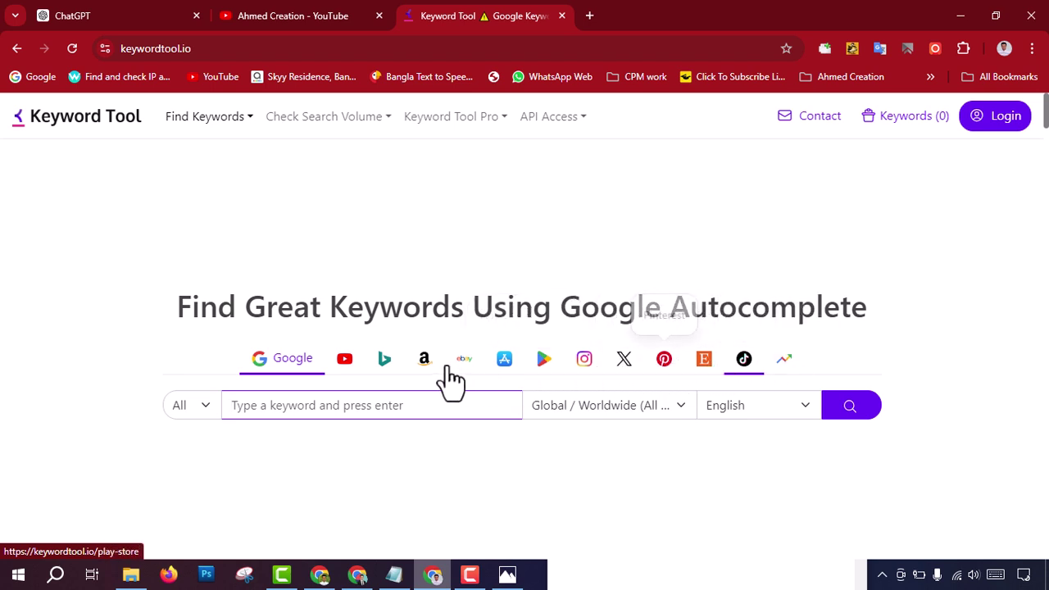
click(345, 361)
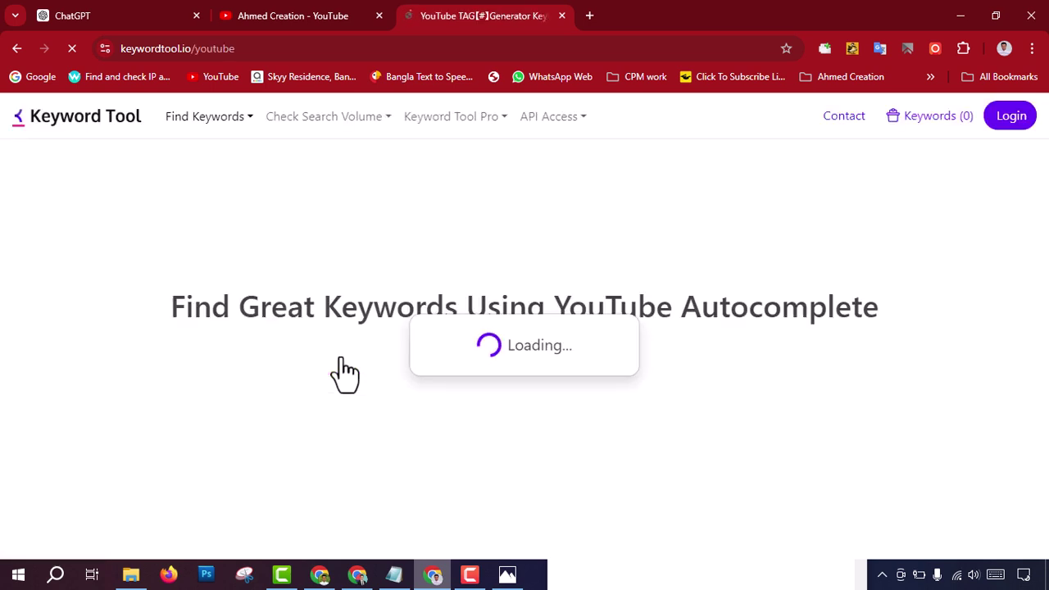
scroll(345, 400, down, 1)
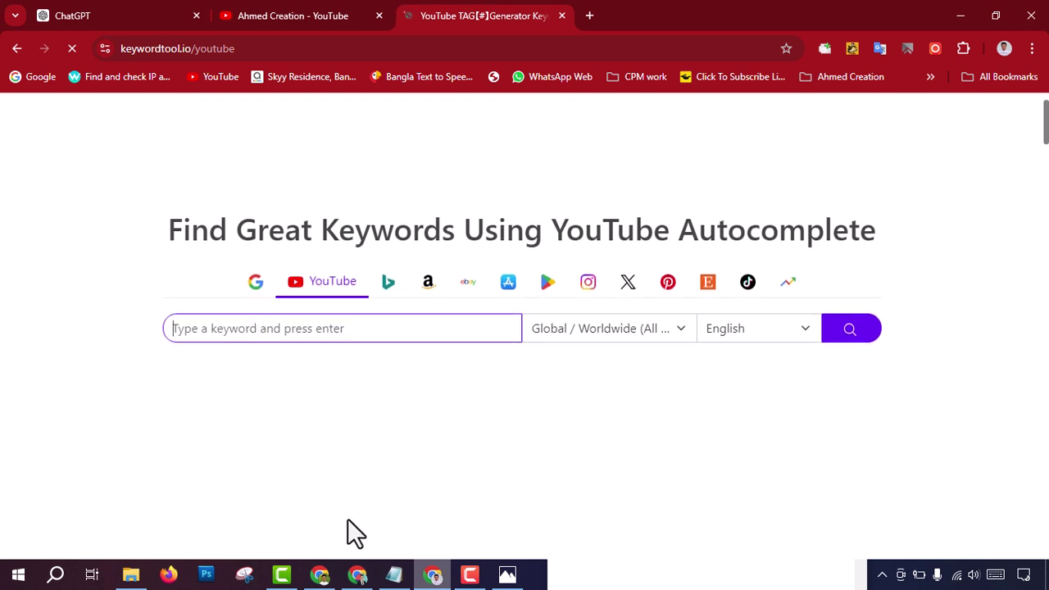
Step: Search for 'একটি ভূতের গল্প', copied from the Studio title, and pass the human check
click(320, 574)
drag(282, 155, 172, 158)
key(ctrl+c)
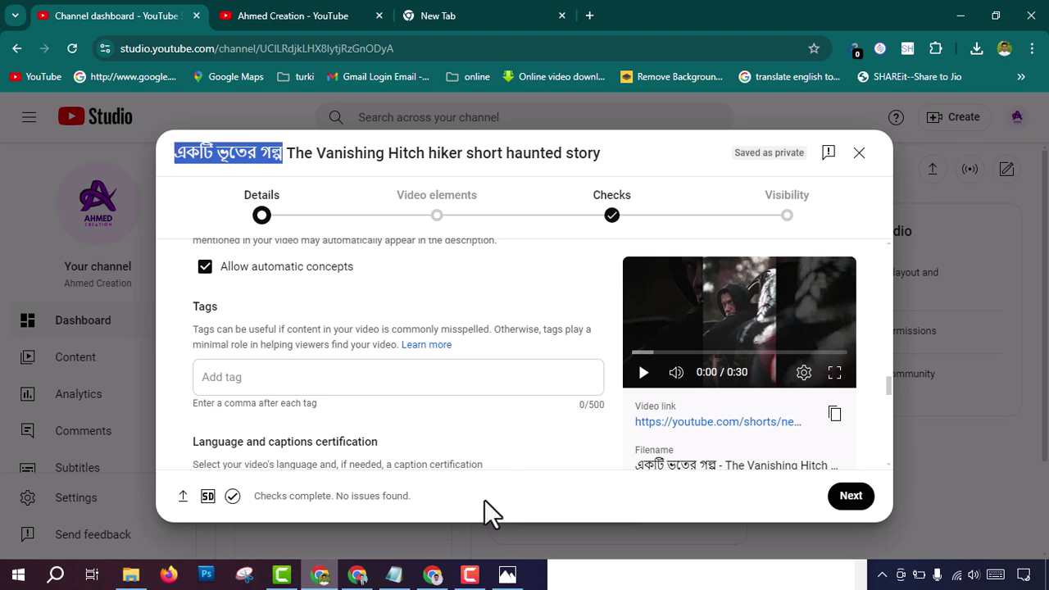
click(432, 575)
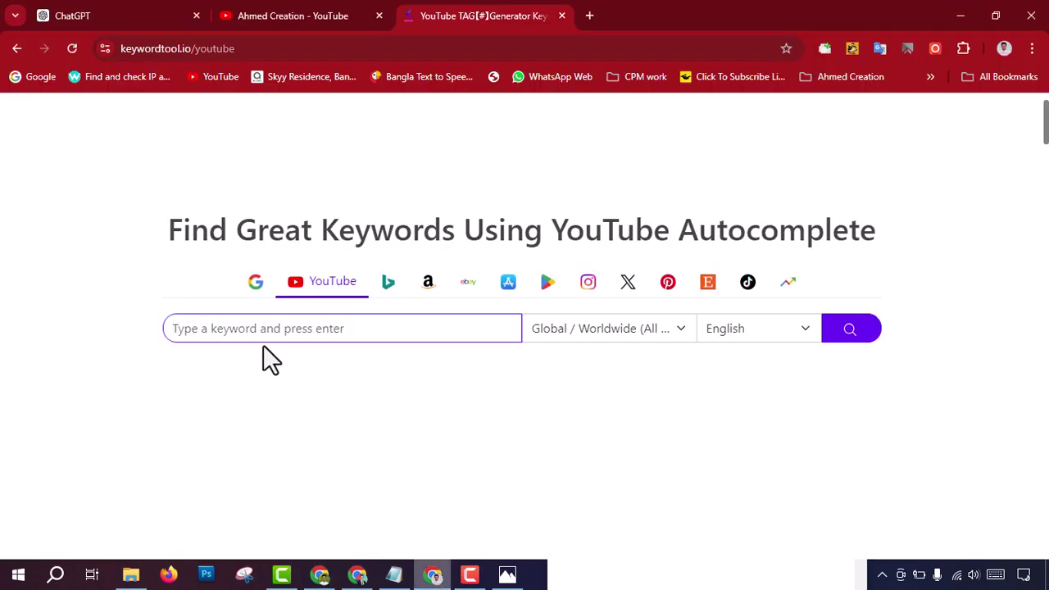
key(ctrl+v)
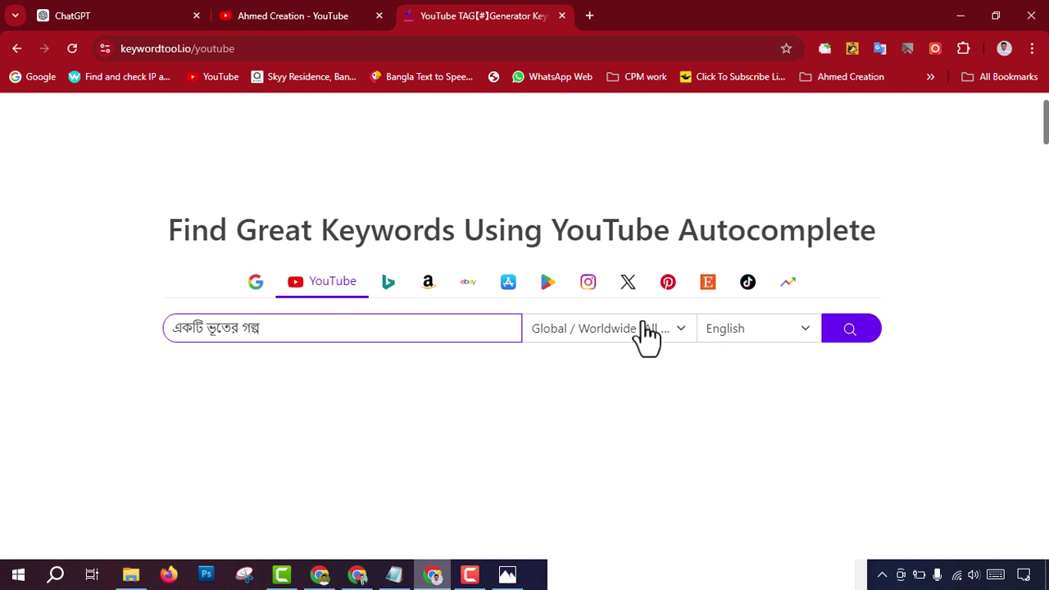
click(849, 333)
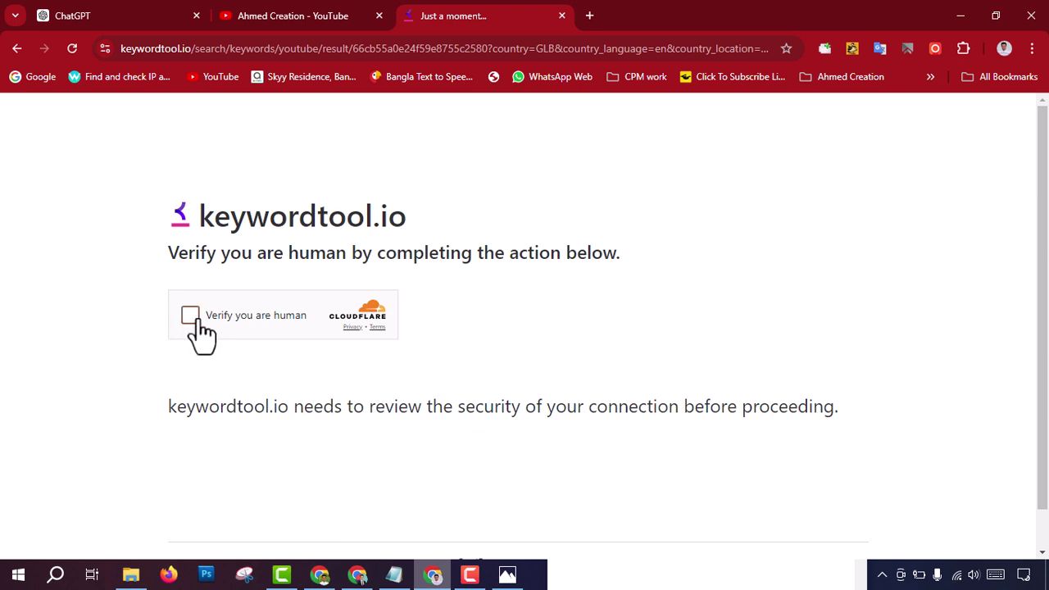
click(190, 318)
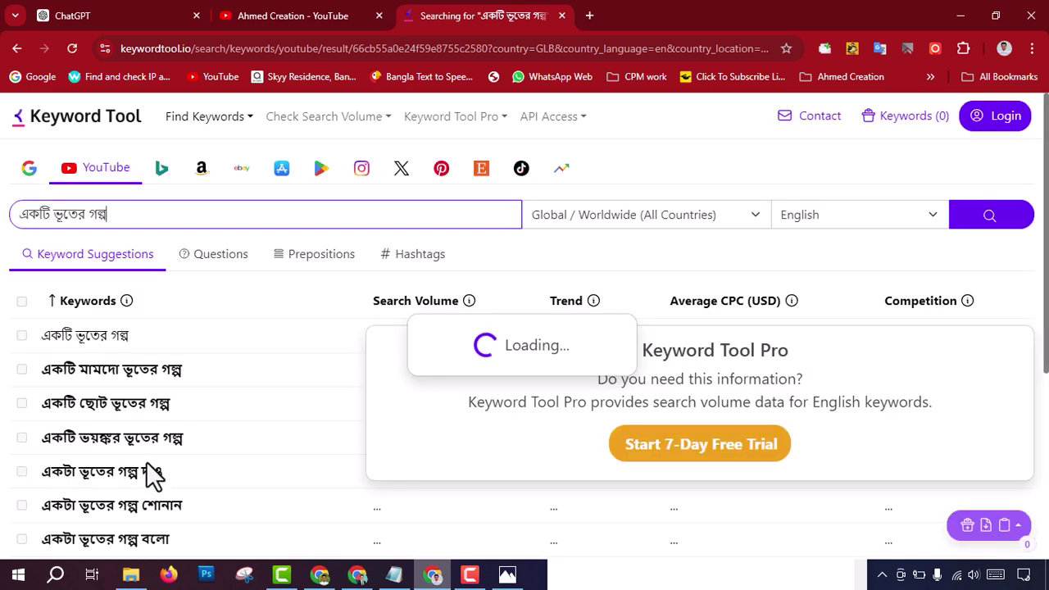
Step: Tick seven suggestions, 'একটি ভূতের গল্প' through 'একটা ভূতের গল্প বলো', and copy them
scroll(145, 480, down, 3)
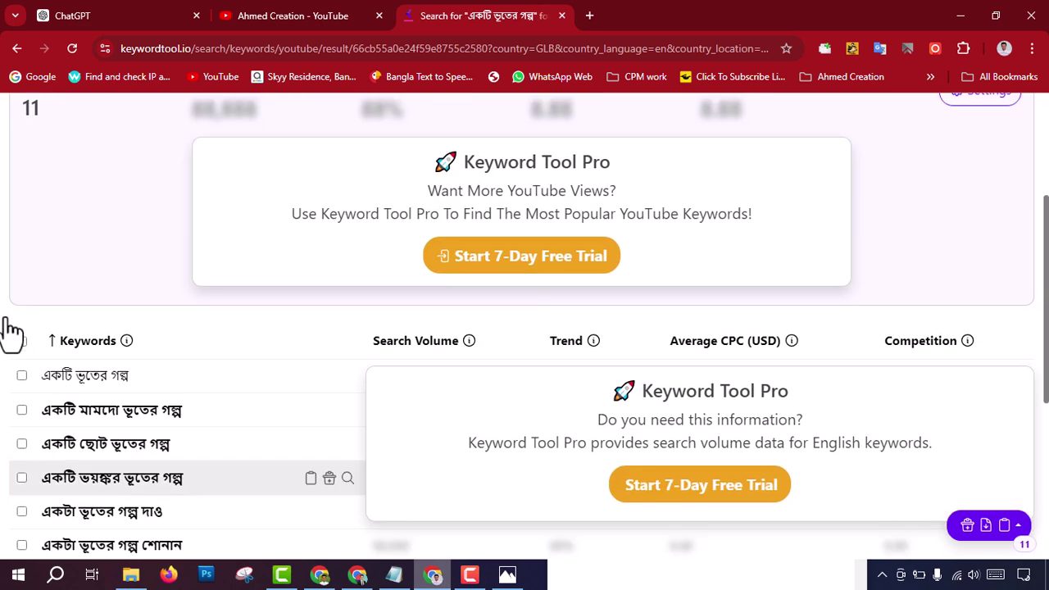
scroll(131, 328, down, 2)
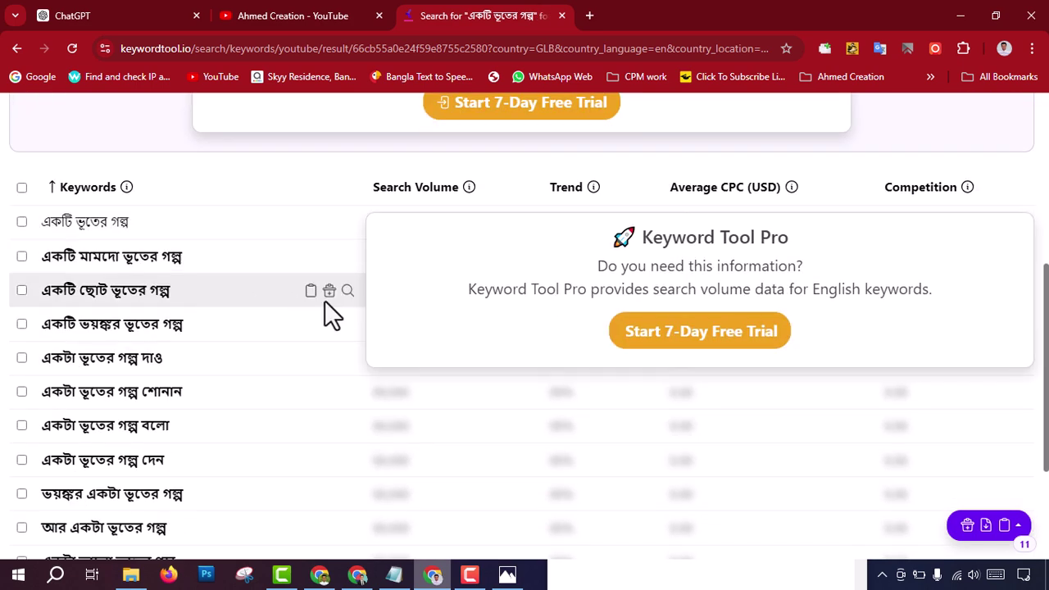
click(21, 221)
click(22, 256)
click(21, 290)
click(21, 324)
click(21, 357)
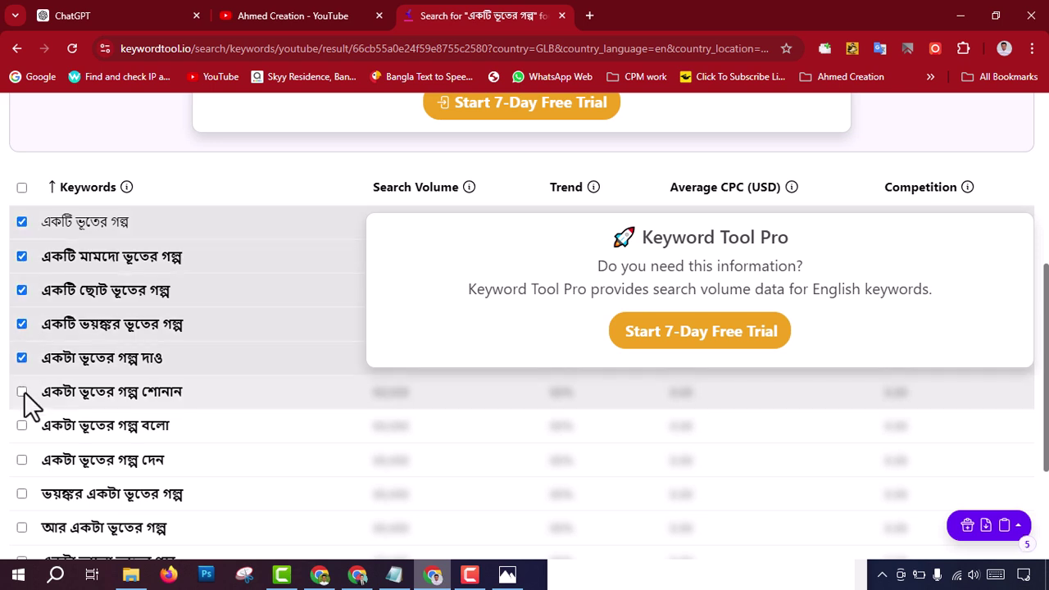
click(21, 392)
click(22, 426)
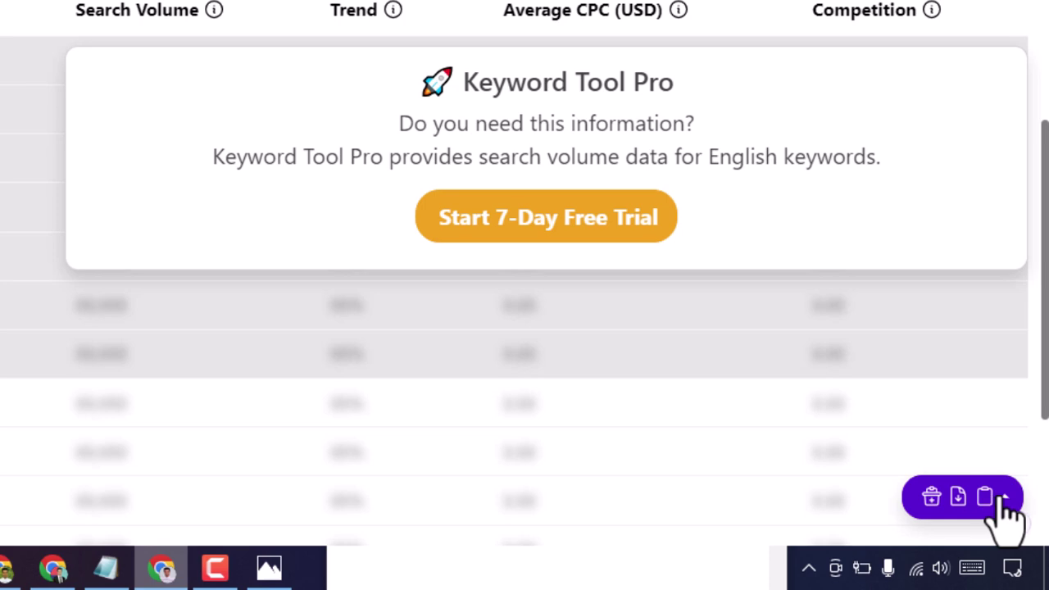
click(986, 498)
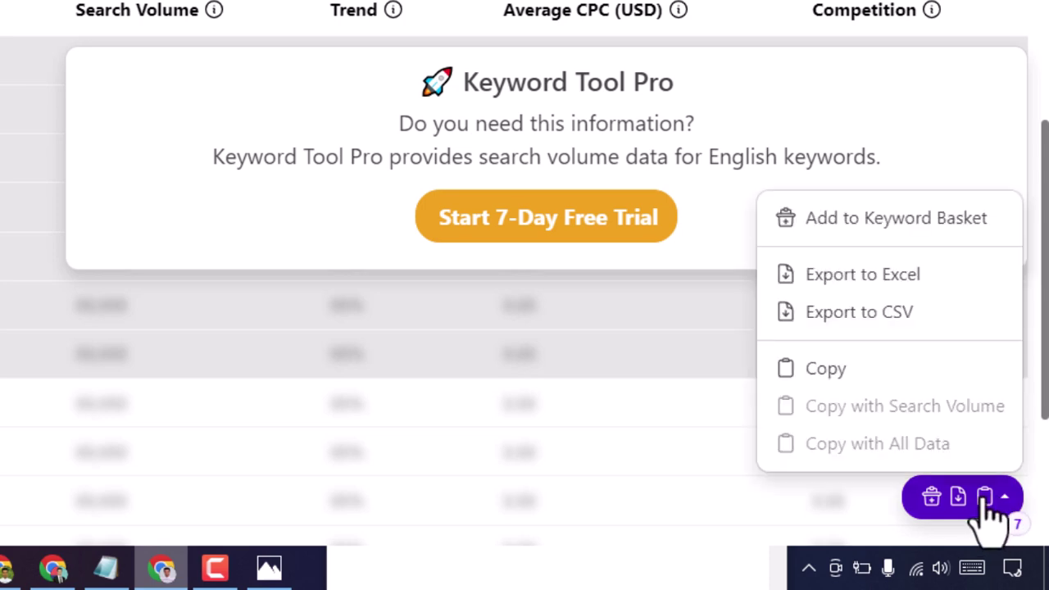
click(811, 371)
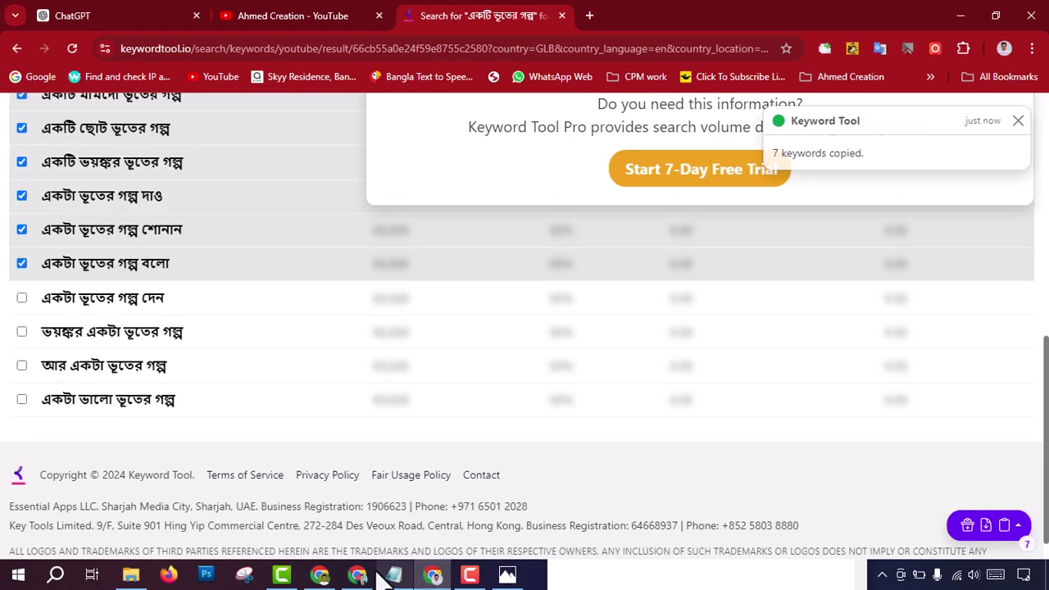
Step: Paste the seven copied Bengali keywords into the Short's Tags field
click(321, 576)
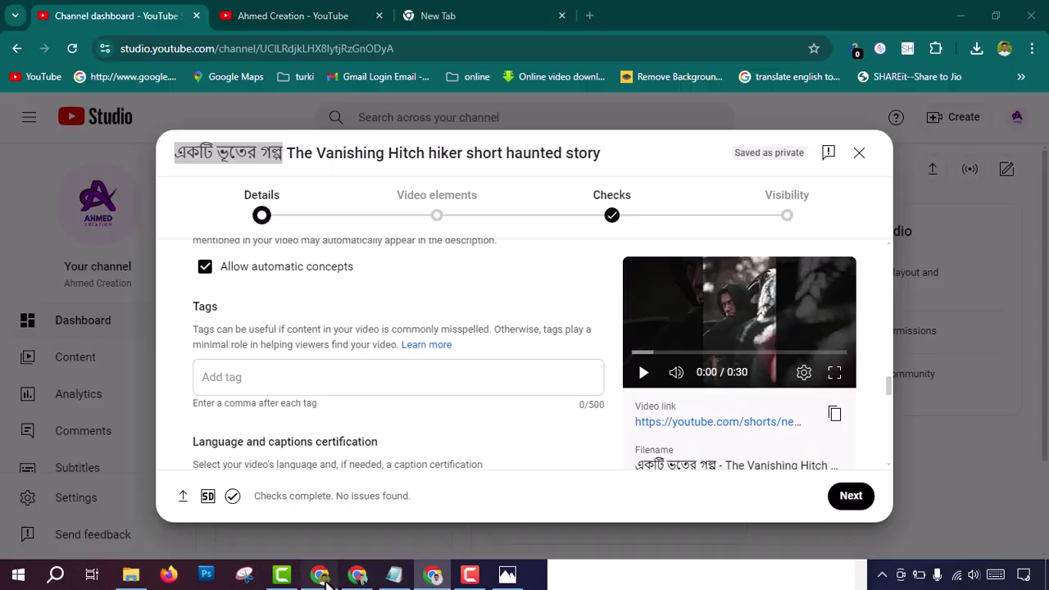
click(225, 376)
right_click(234, 377)
click(305, 193)
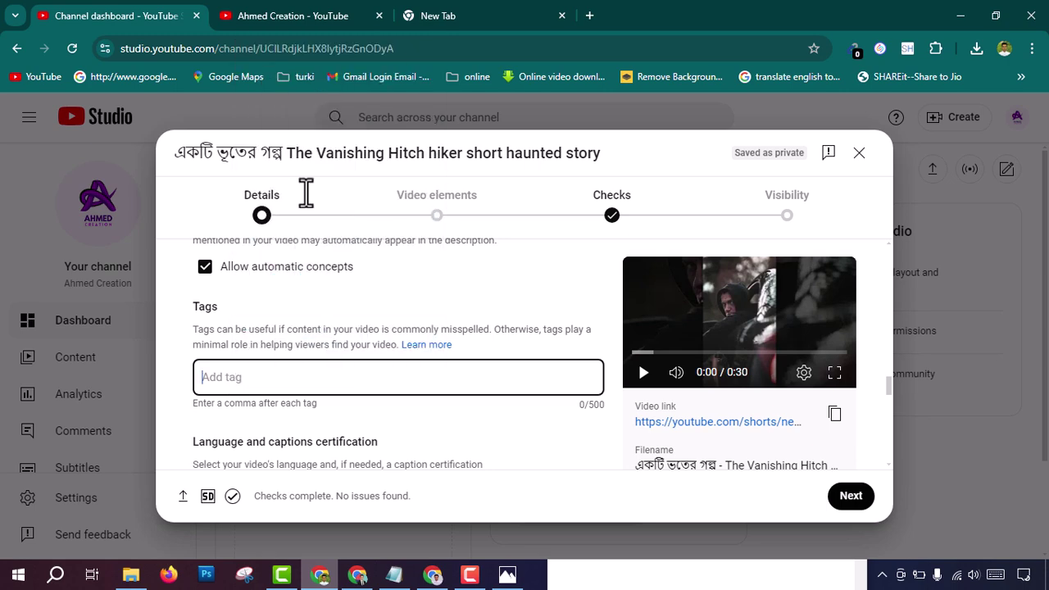
key(ctrl+v)
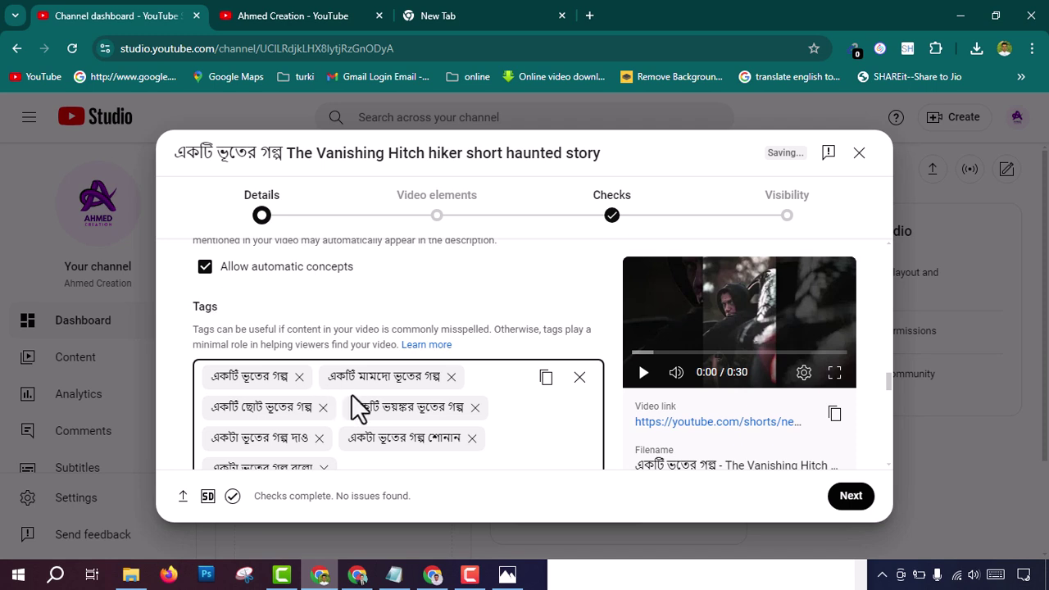
scroll(381, 453, down, 1)
scroll(381, 451, down, 2)
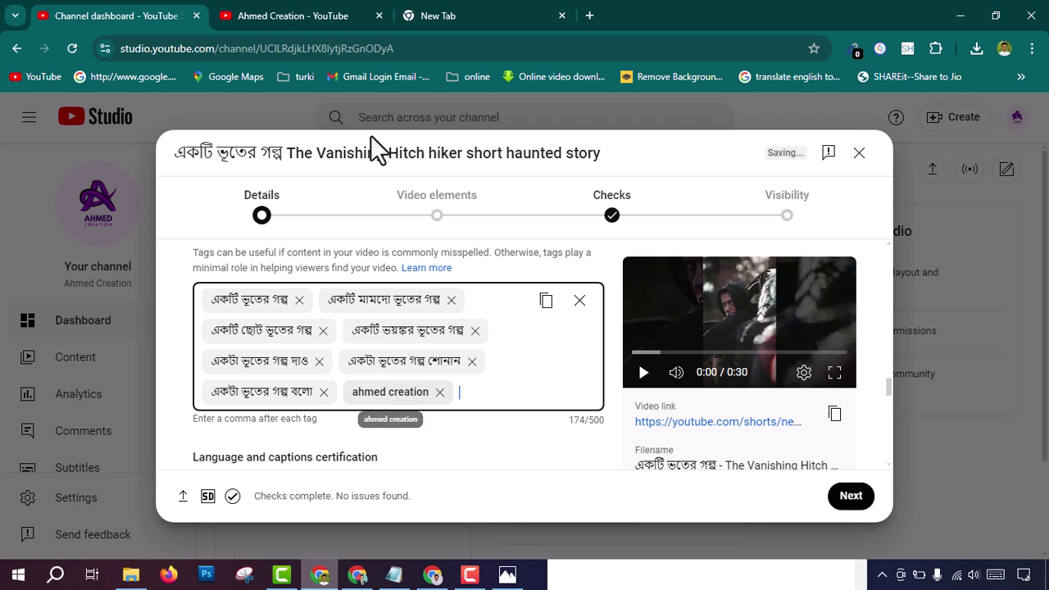
Step: Copy 'The Vanishing Hitch hiker' from the title and add it as a tag
drag(288, 154, 466, 155)
right_click(457, 155)
click(474, 172)
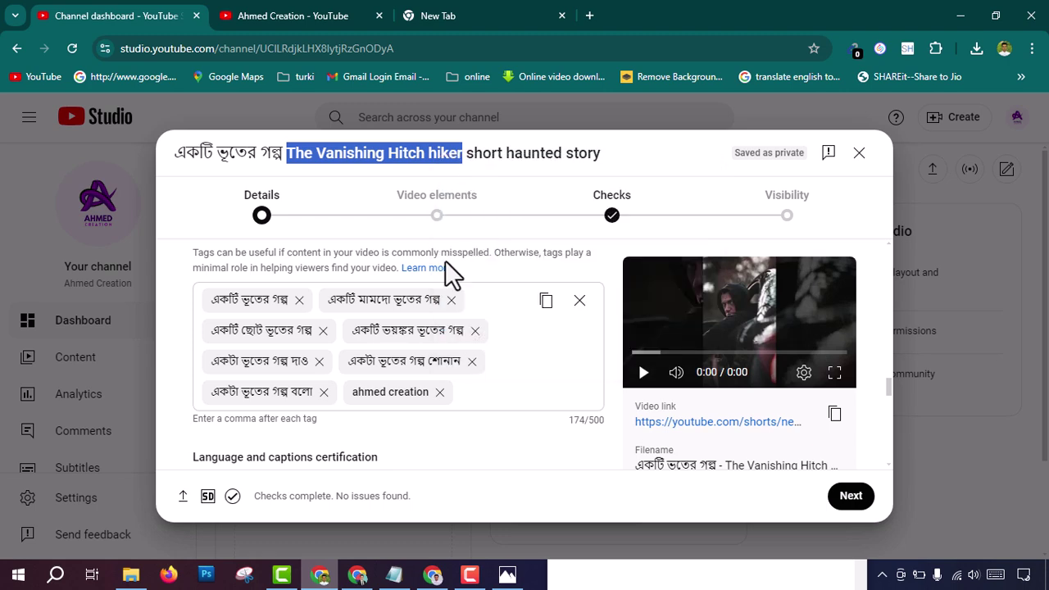
click(473, 395)
right_click(472, 395)
click(523, 189)
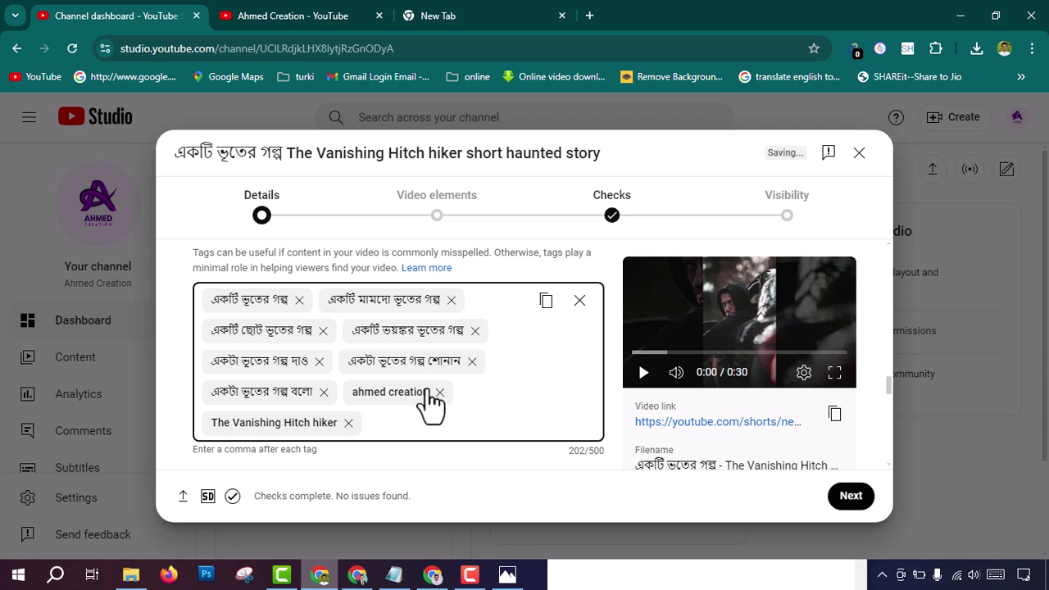
Step: Pick People & Blogs from the Category dropdown in the Details form
scroll(492, 393, down, 2)
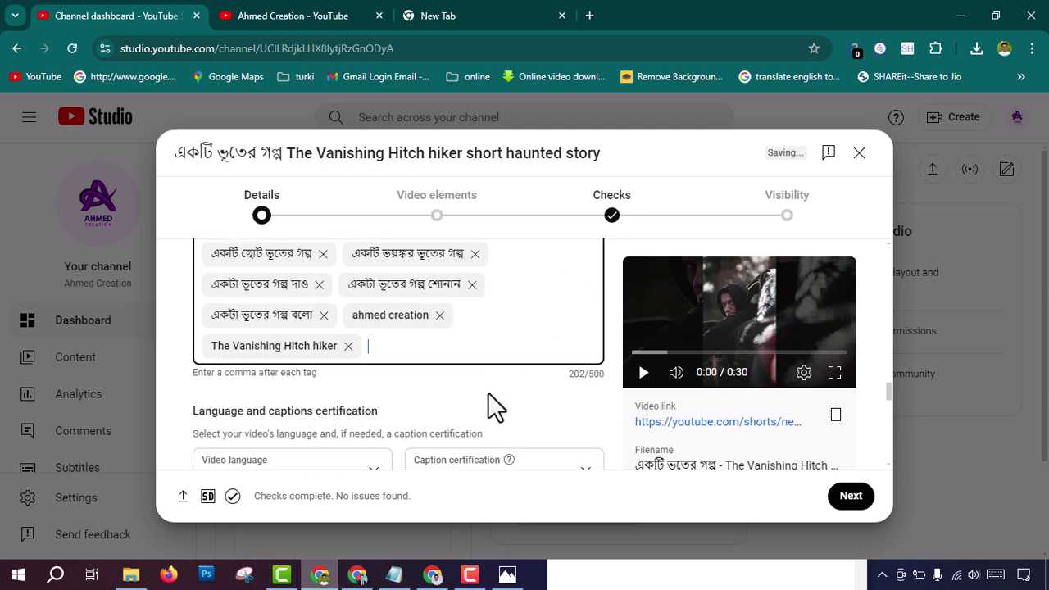
scroll(475, 406, down, 2)
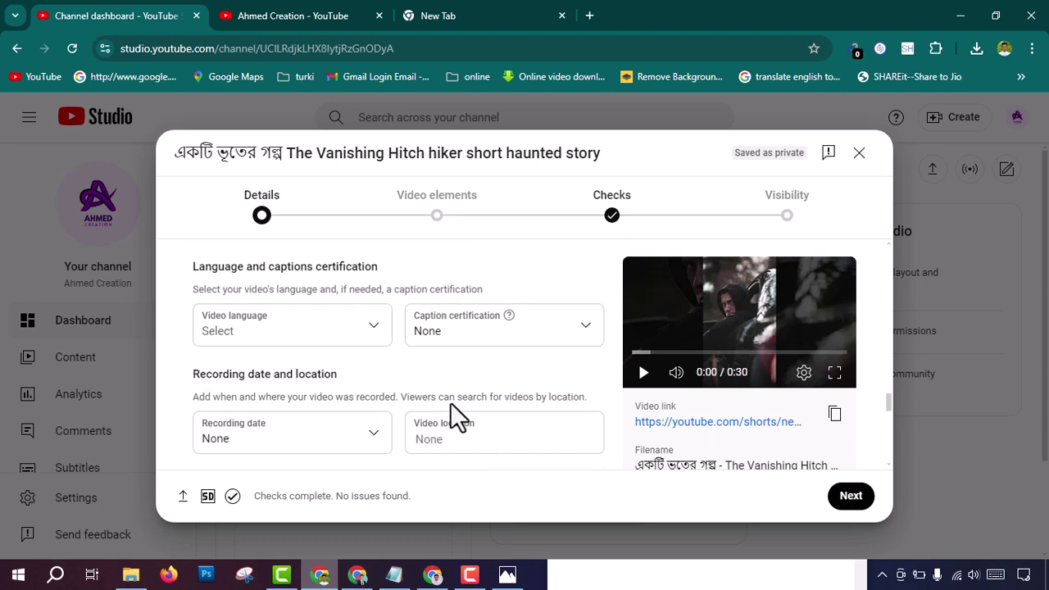
scroll(332, 406, down, 4)
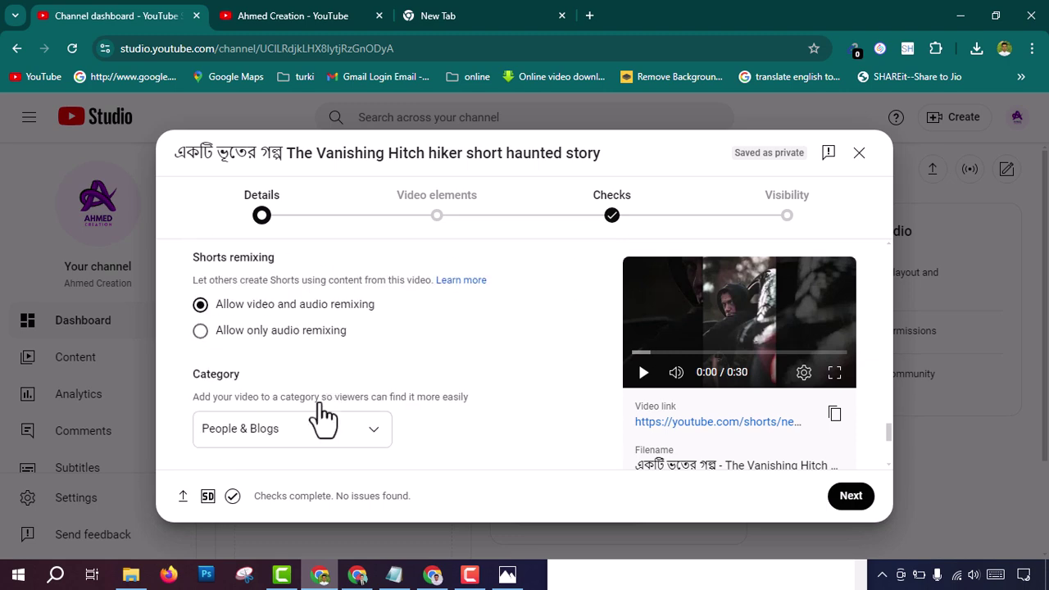
scroll(295, 381, down, 3)
scroll(281, 373, up, 2)
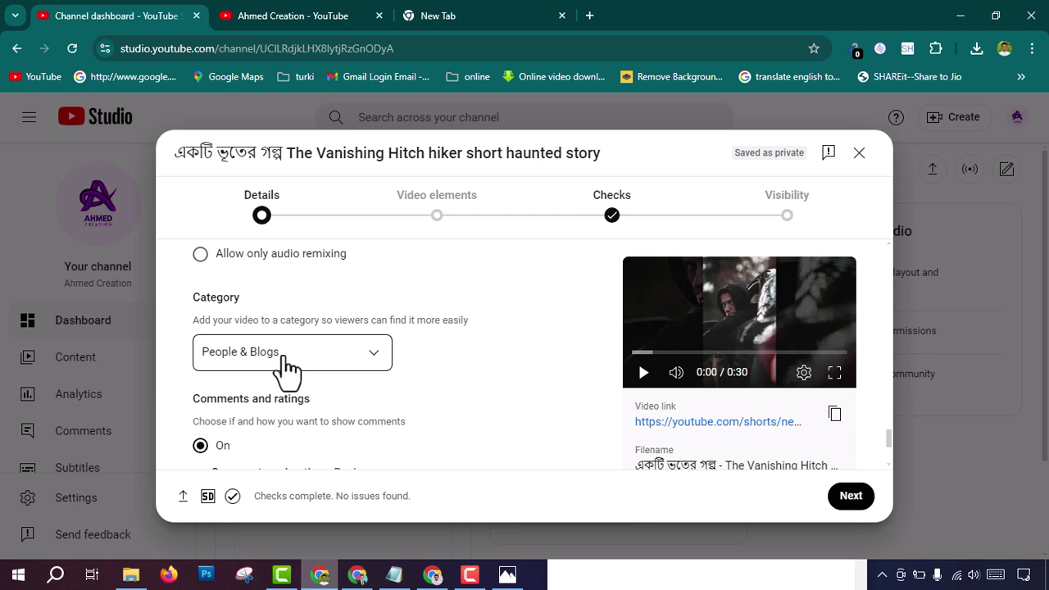
click(287, 352)
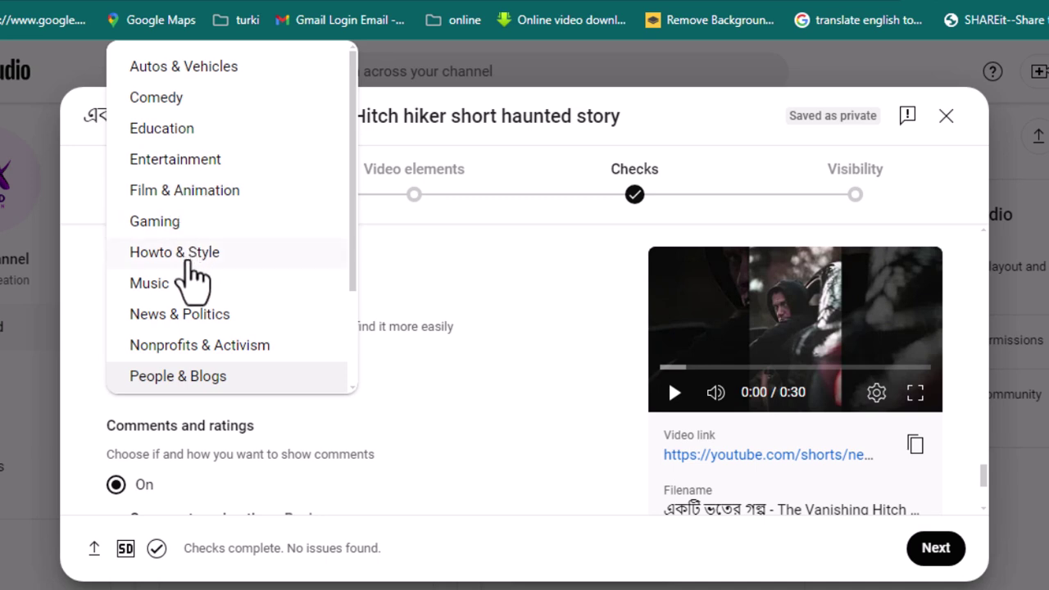
scroll(205, 373, down, 1)
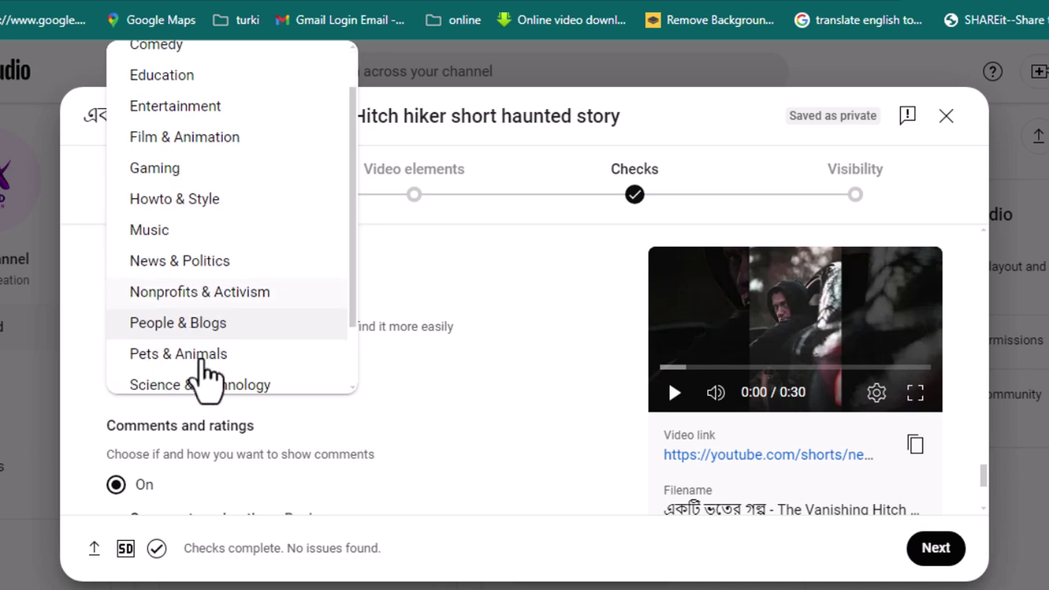
scroll(205, 373, down, 1)
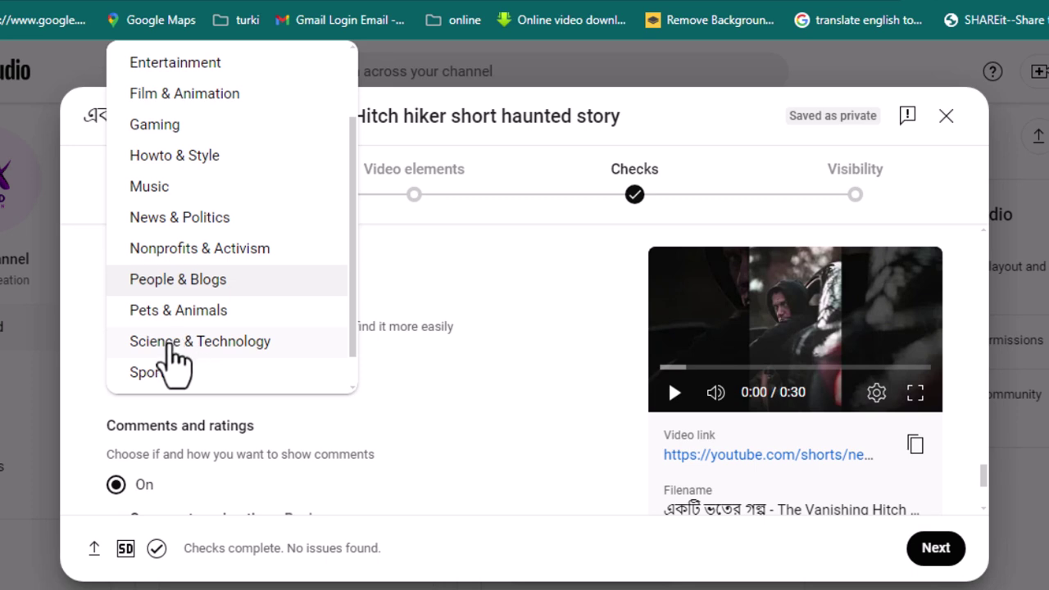
click(172, 279)
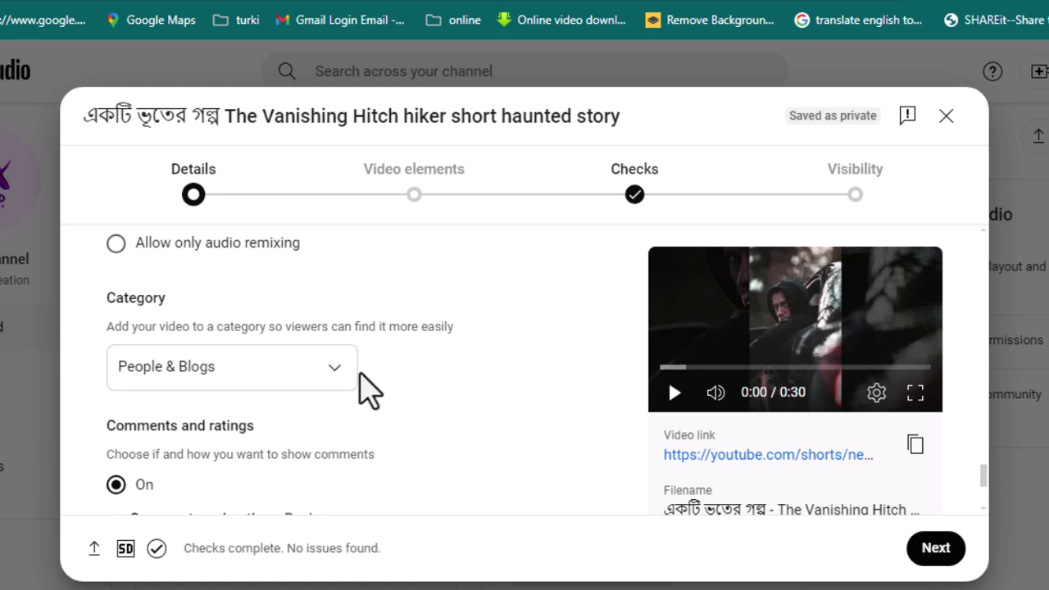
scroll(368, 388, down, 3)
scroll(396, 429, down, 1)
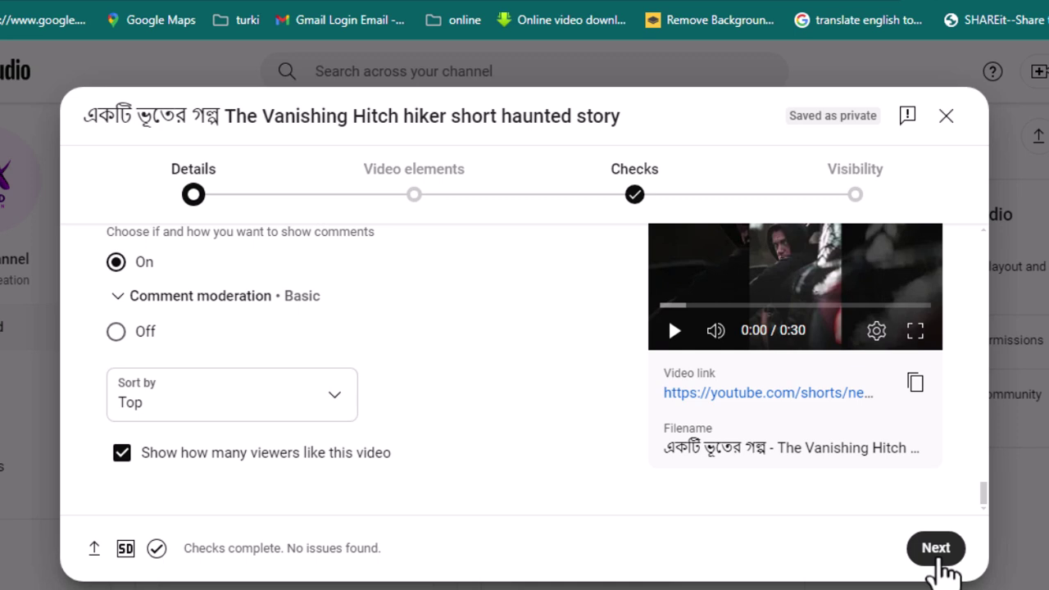
Step: Advance past Video elements and the Copyright check showing no issues found to Visibility
click(935, 559)
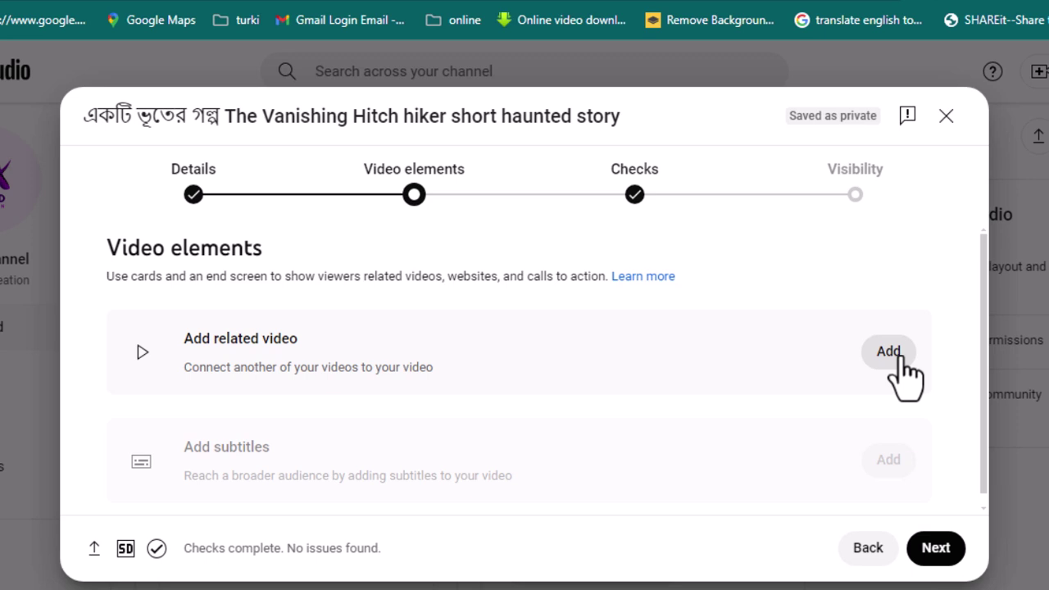
scroll(574, 463, down, 1)
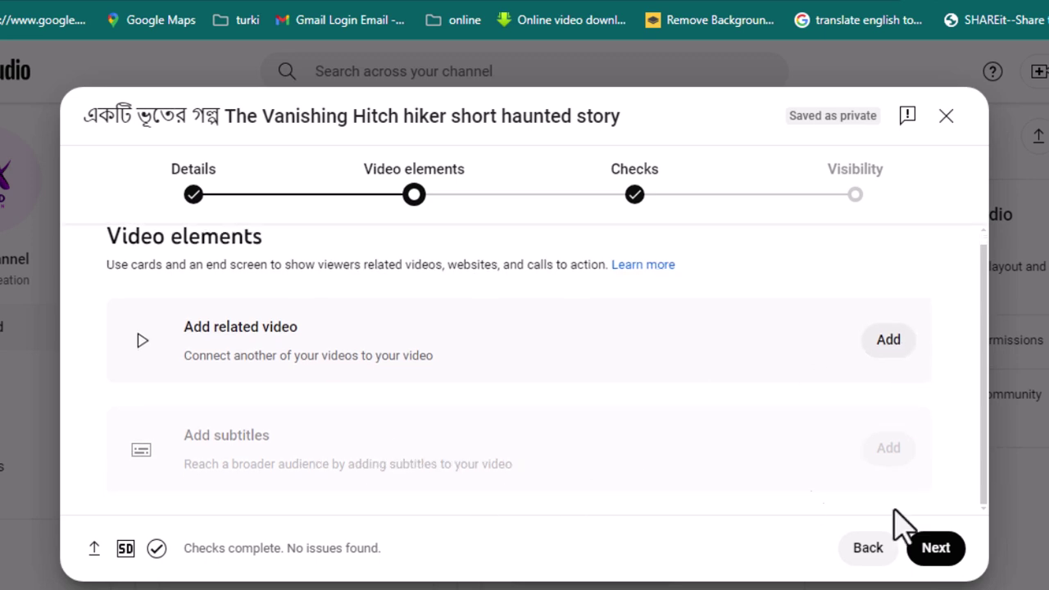
click(934, 549)
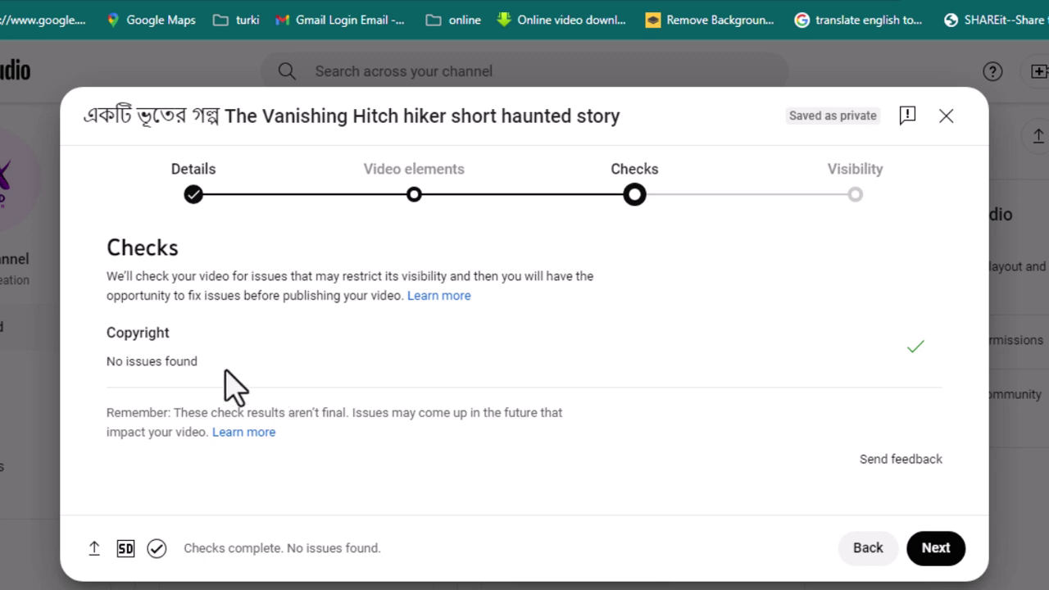
drag(178, 366, 92, 369)
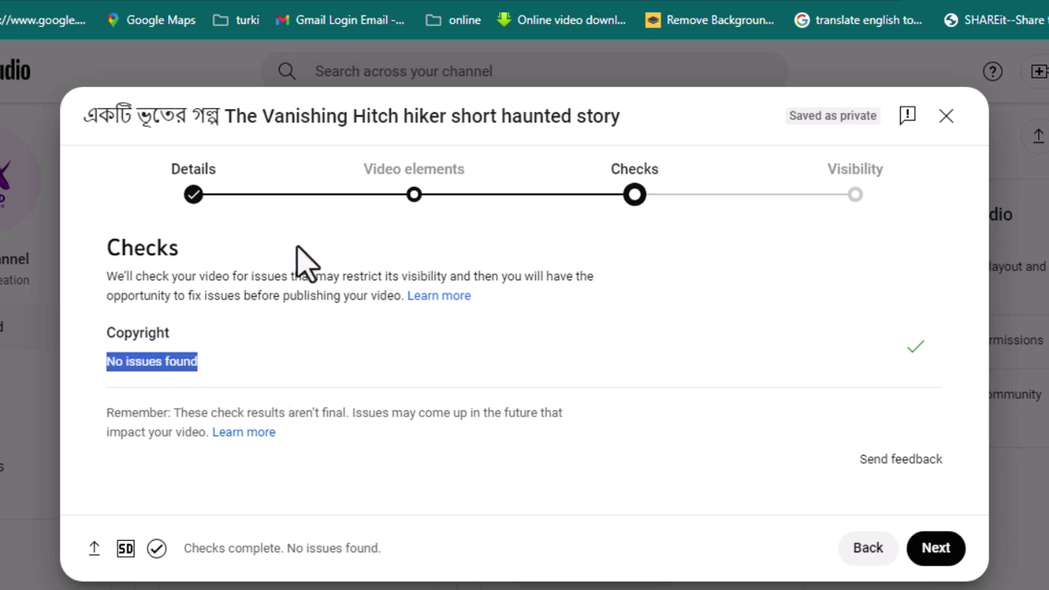
click(953, 557)
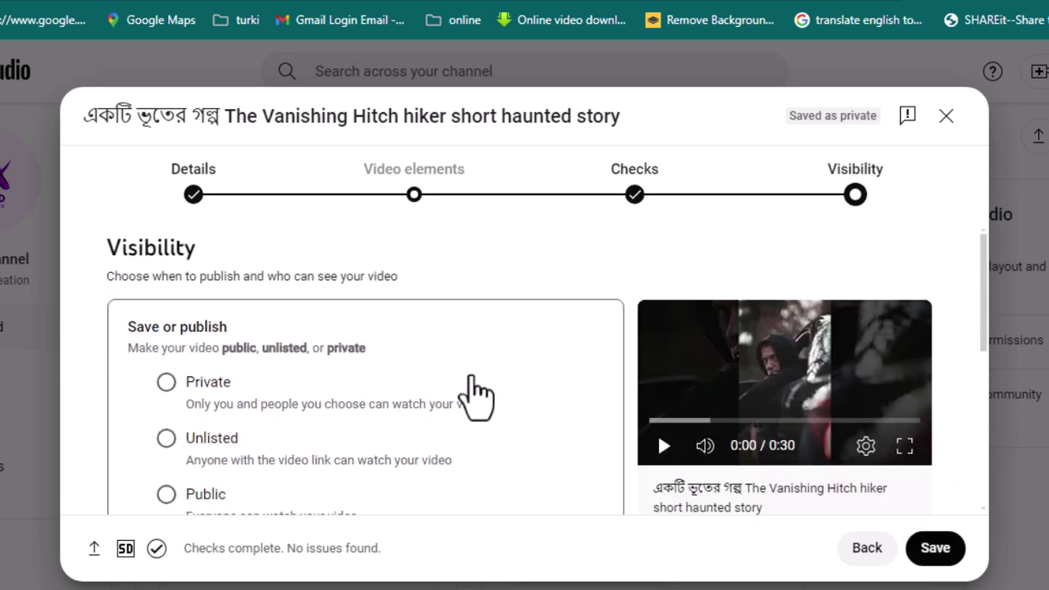
Step: Select Public under Save or publish after trying Private and Unlisted
drag(194, 243, 93, 265)
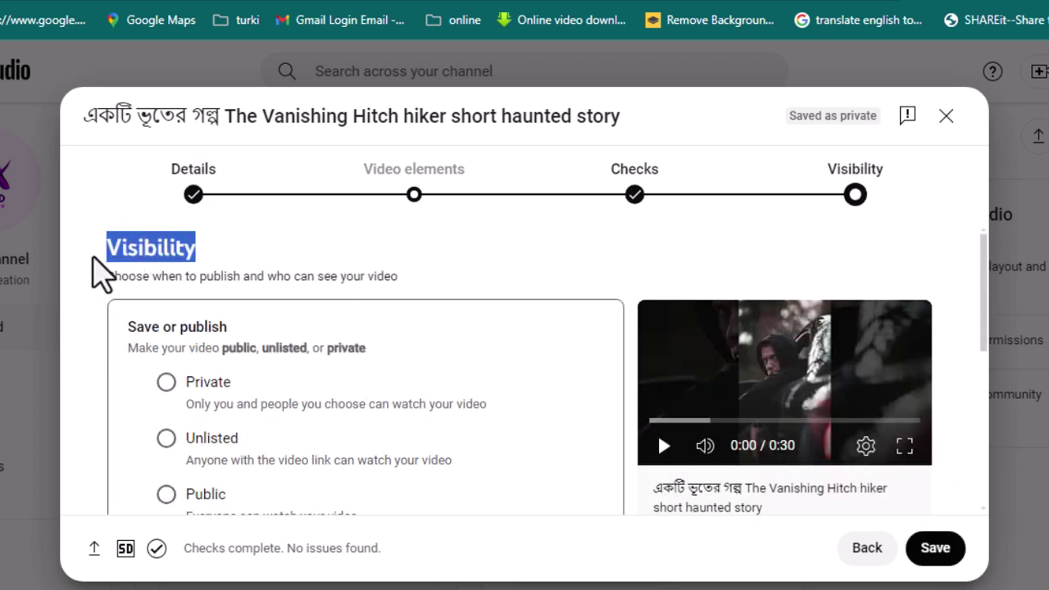
click(166, 382)
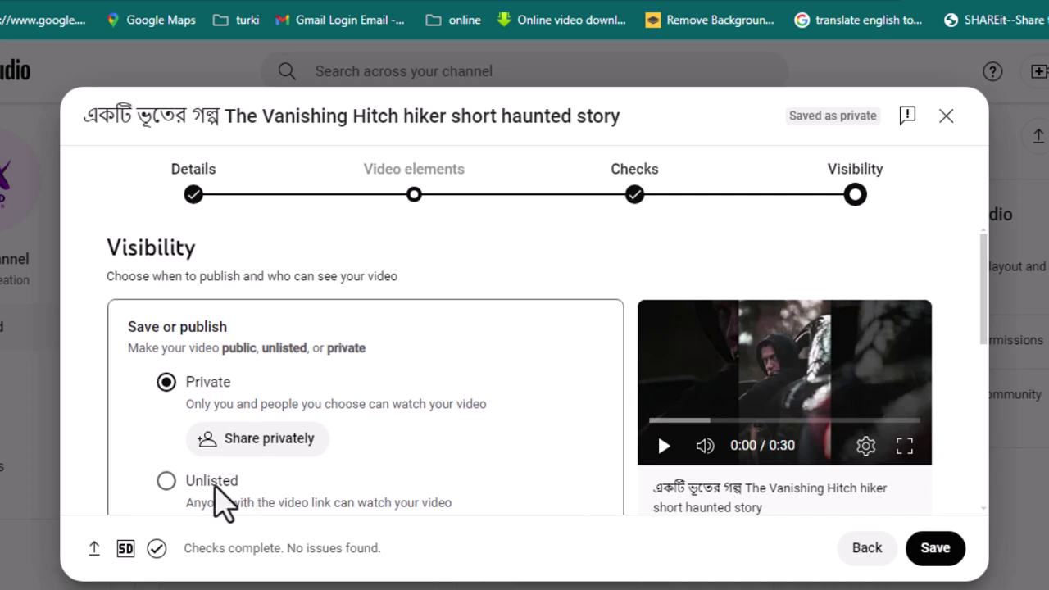
click(166, 481)
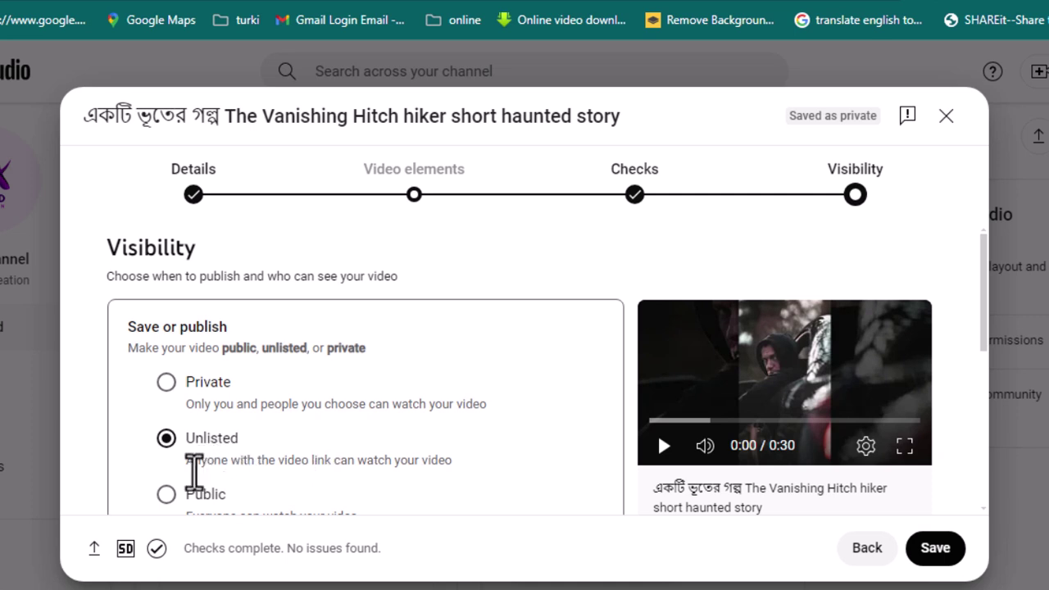
click(166, 494)
scroll(250, 498, down, 2)
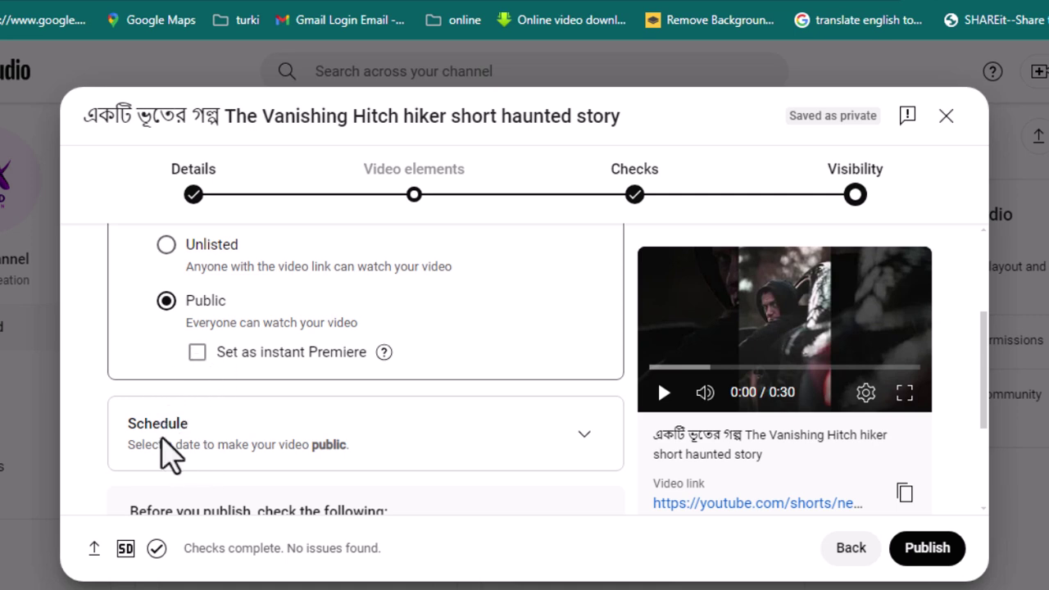
Step: Expand Schedule and check the calendar, leaving the date at Aug 26, 2024
click(584, 435)
click(262, 335)
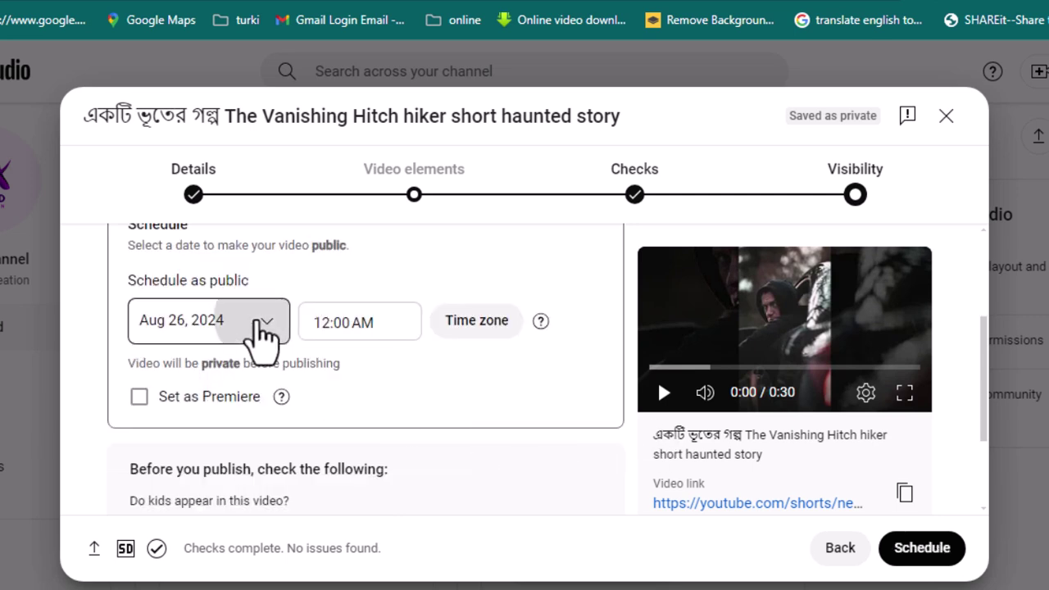
click(377, 323)
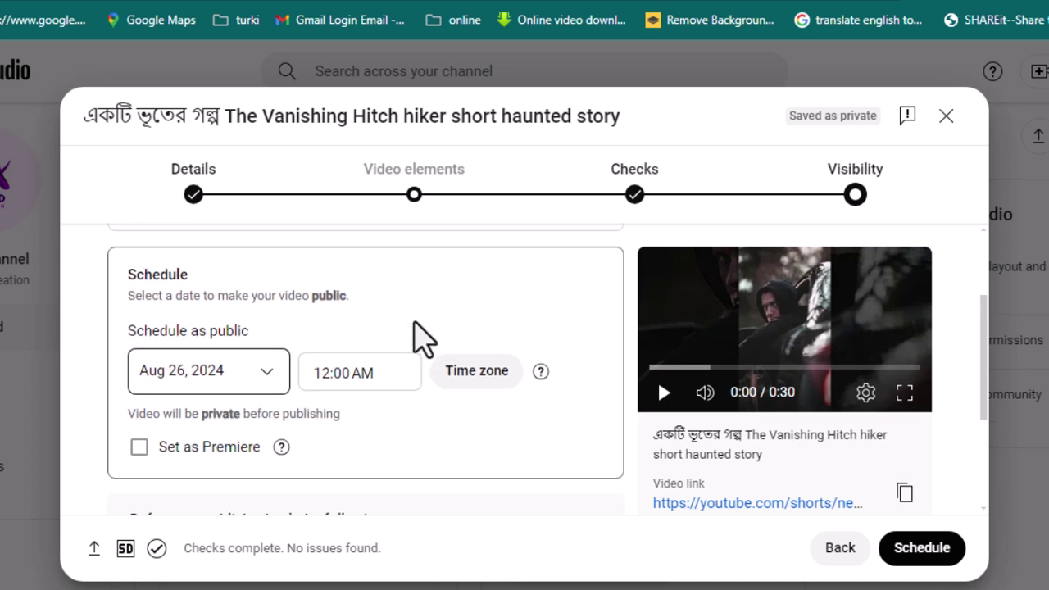
Step: Return to Save or publish with Public selected and publish the Short now
scroll(421, 335, up, 3)
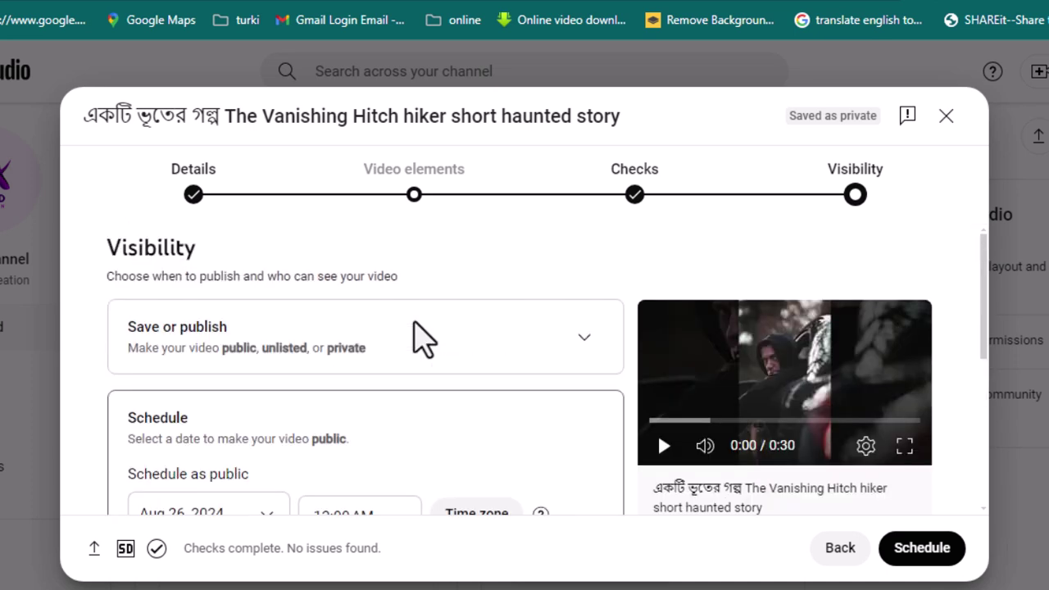
click(585, 339)
scroll(326, 443, down, 5)
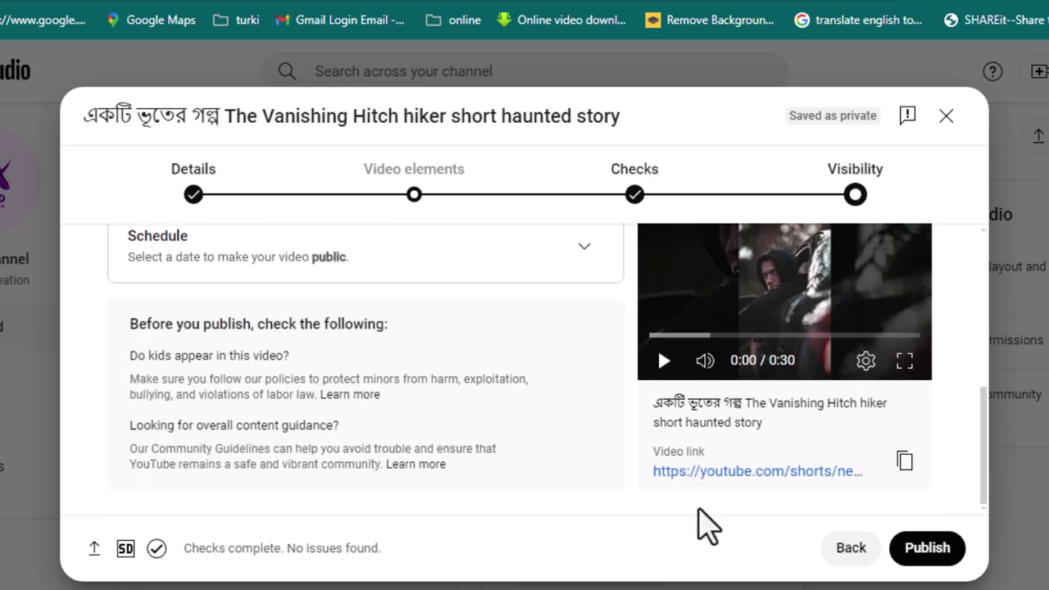
click(941, 552)
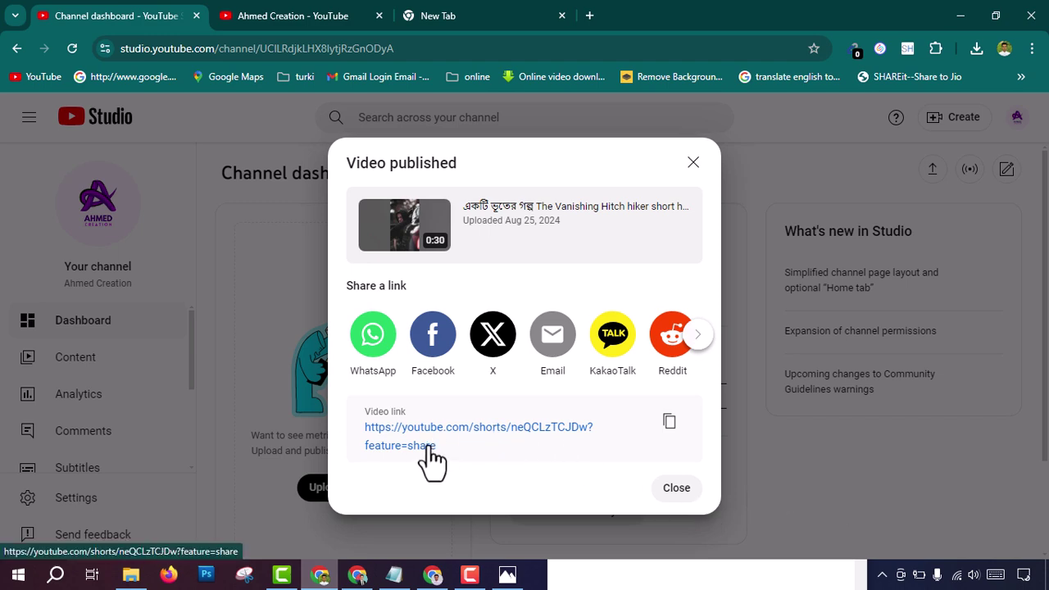
Step: Close the Video published dialog and view the Content Shorts tab listing the Short as Public
click(679, 492)
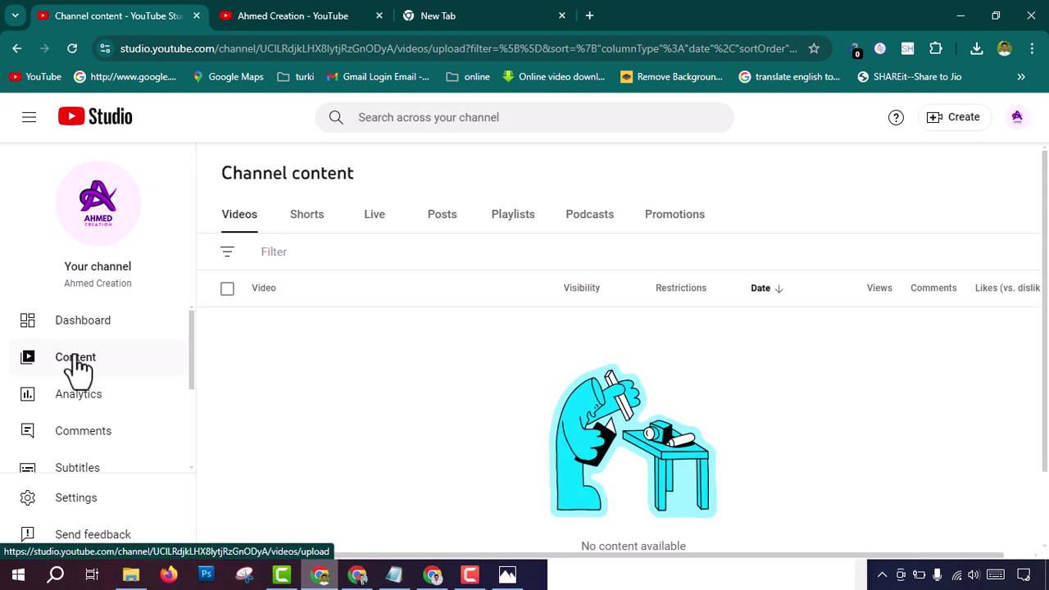
click(307, 221)
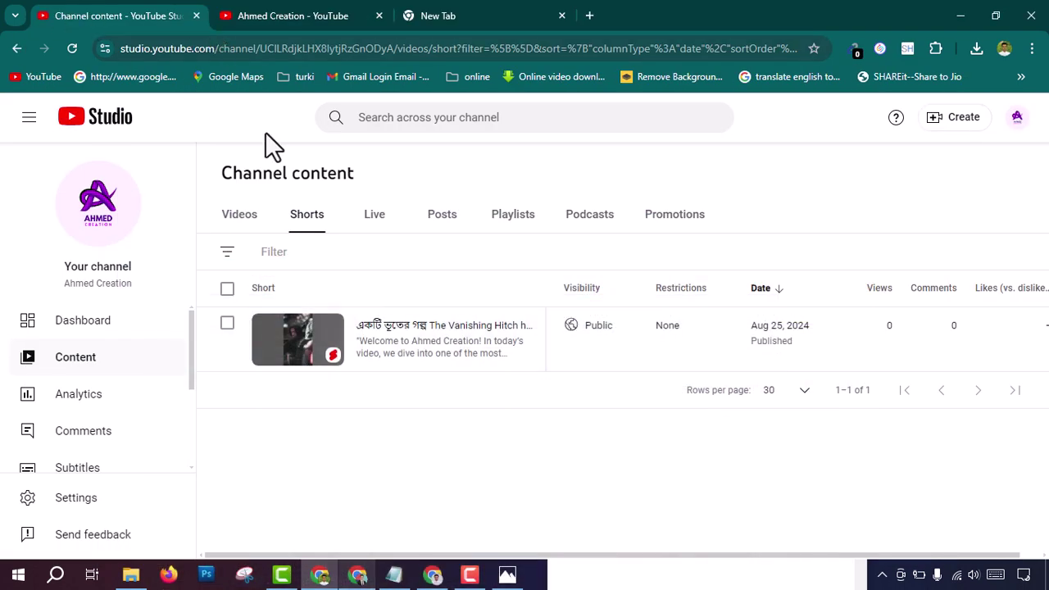
click(366, 580)
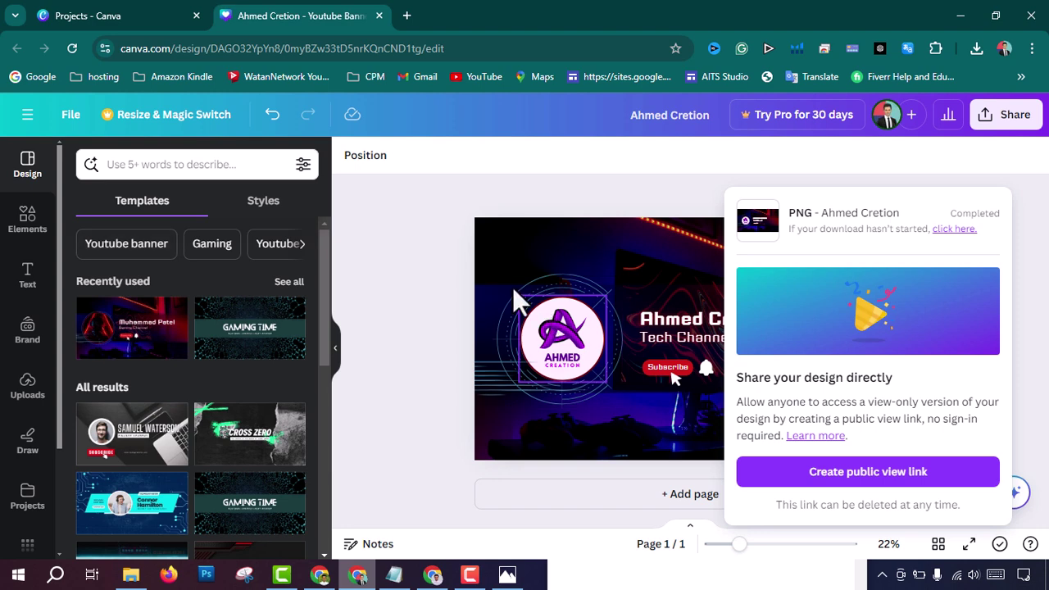
click(962, 16)
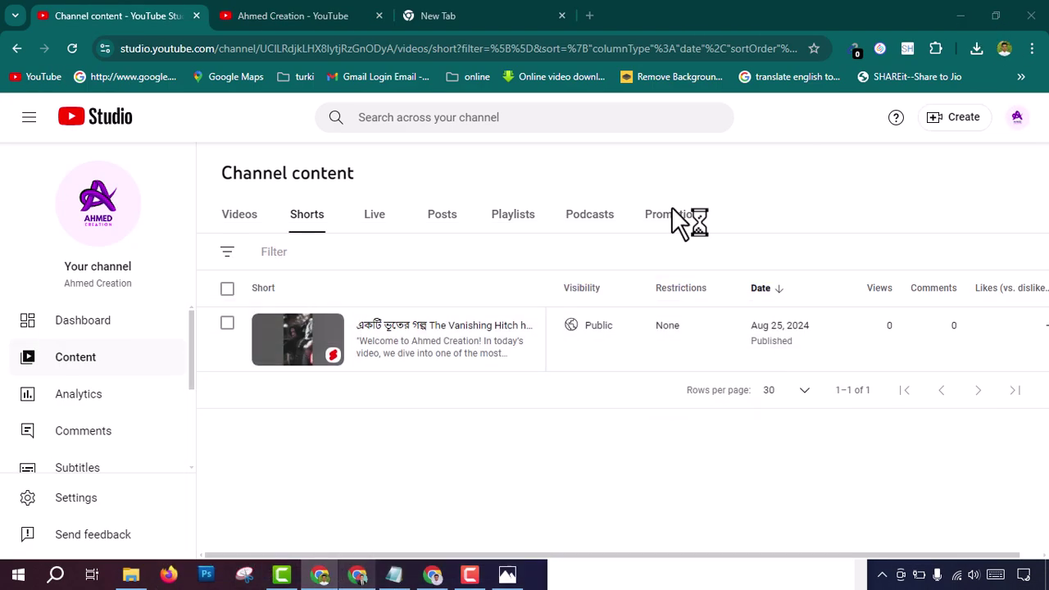
Step: Open the channel's public YouTube page and scroll down to the new Short on the Shorts shelf
click(293, 14)
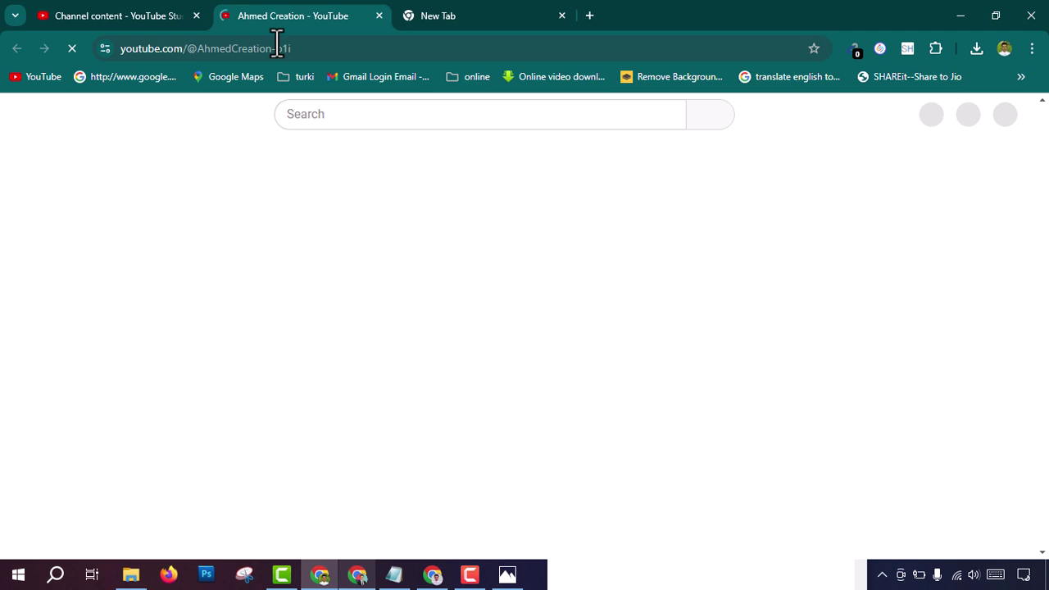
drag(302, 51, 183, 51)
click(352, 48)
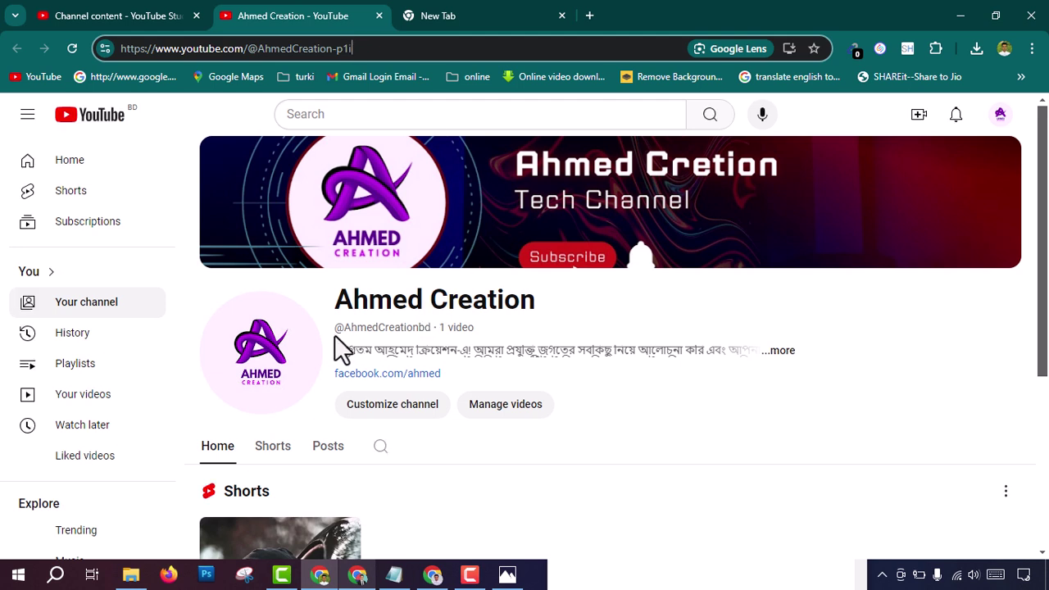
drag(336, 328, 440, 339)
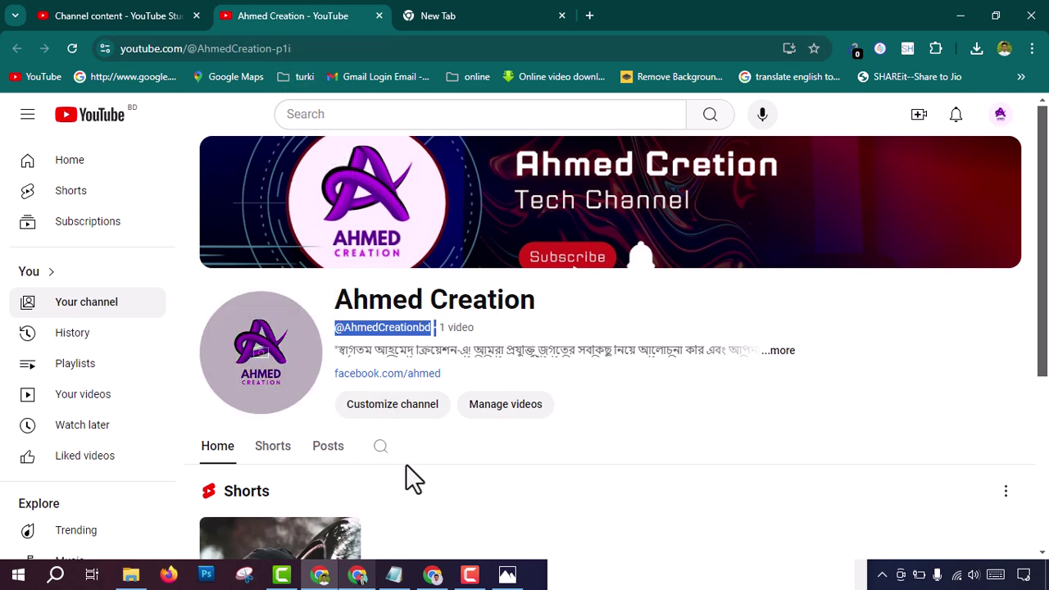
scroll(406, 464, down, 1)
scroll(508, 537, down, 3)
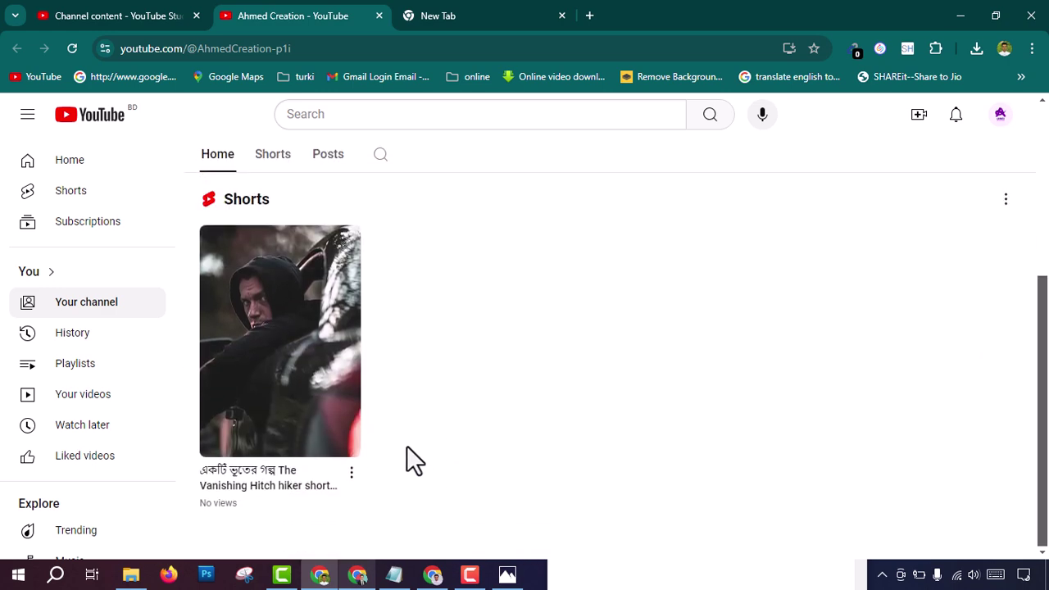